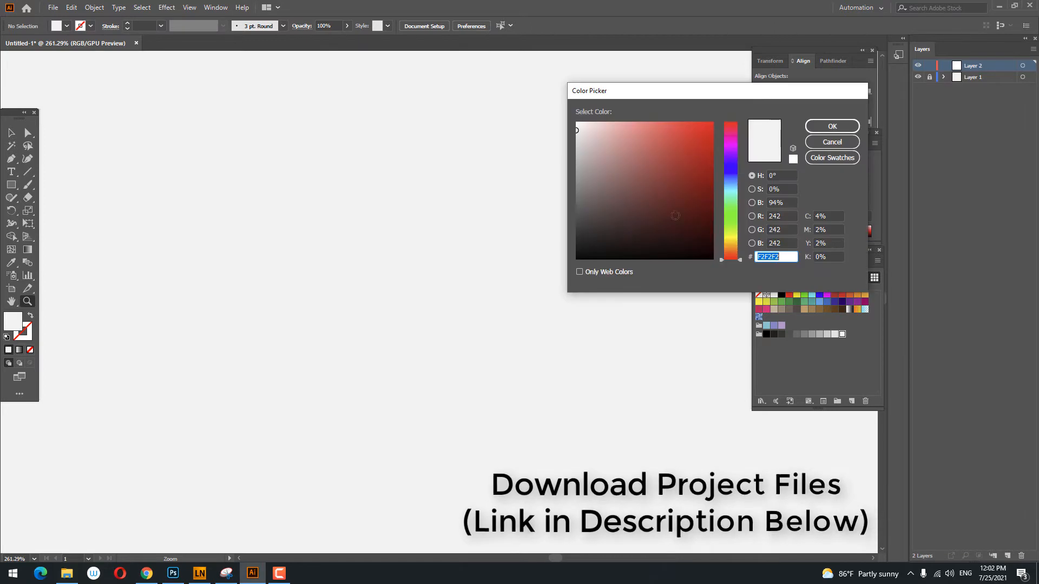
- Set the fill colour to the light skin tone #F9C7AF
drag(730, 240, 732, 246)
drag(627, 131, 616, 125)
click(836, 127)
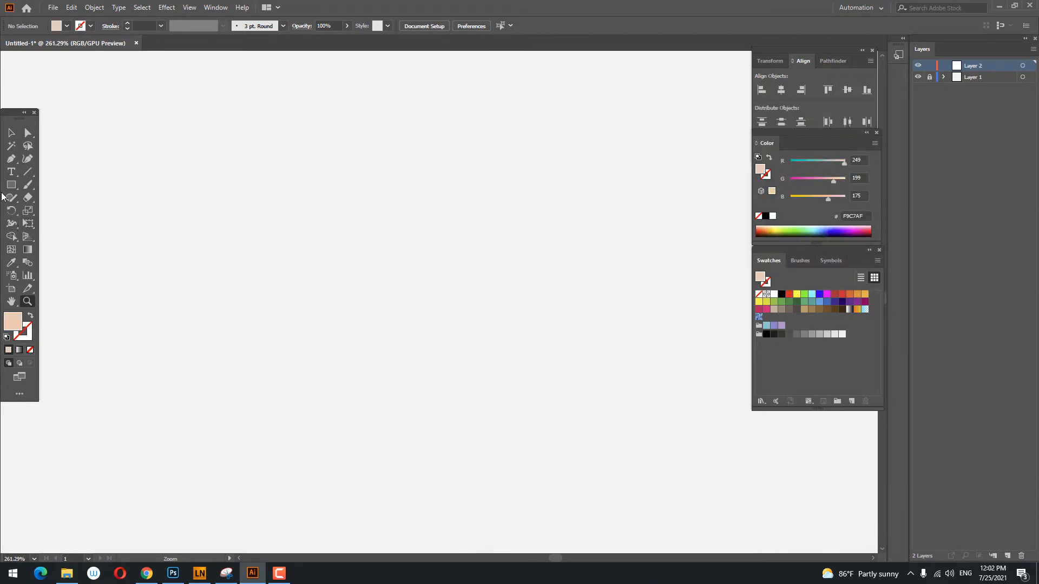
- Draw a tall rectangle with fully rounded corners, about 83 pt wide, and shorten it from above to about 106 pt high
drag(290, 145, 422, 338)
click(27, 137)
drag(298, 155, 227, 287)
click(12, 135)
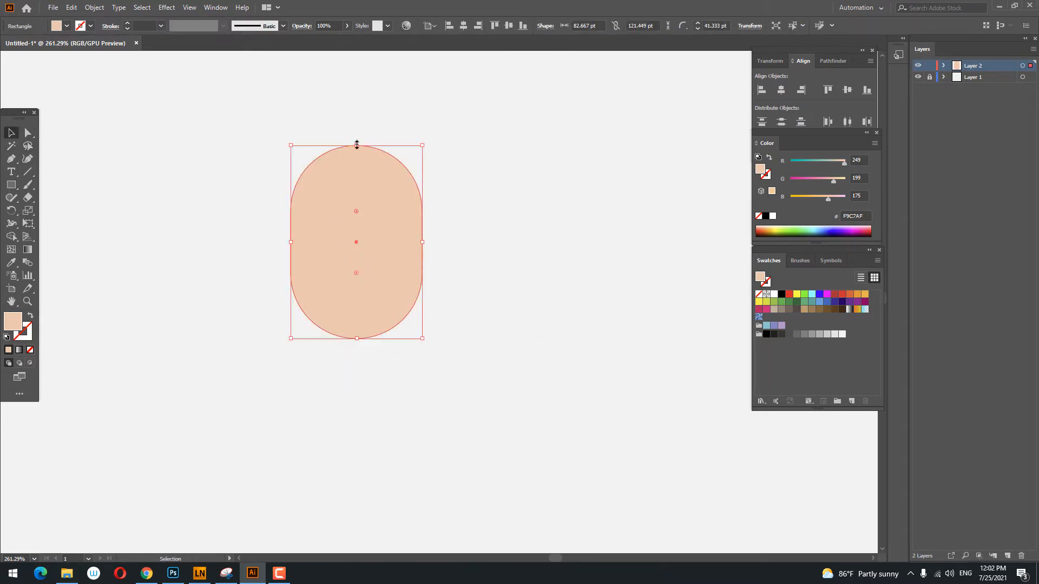
drag(358, 144, 357, 169)
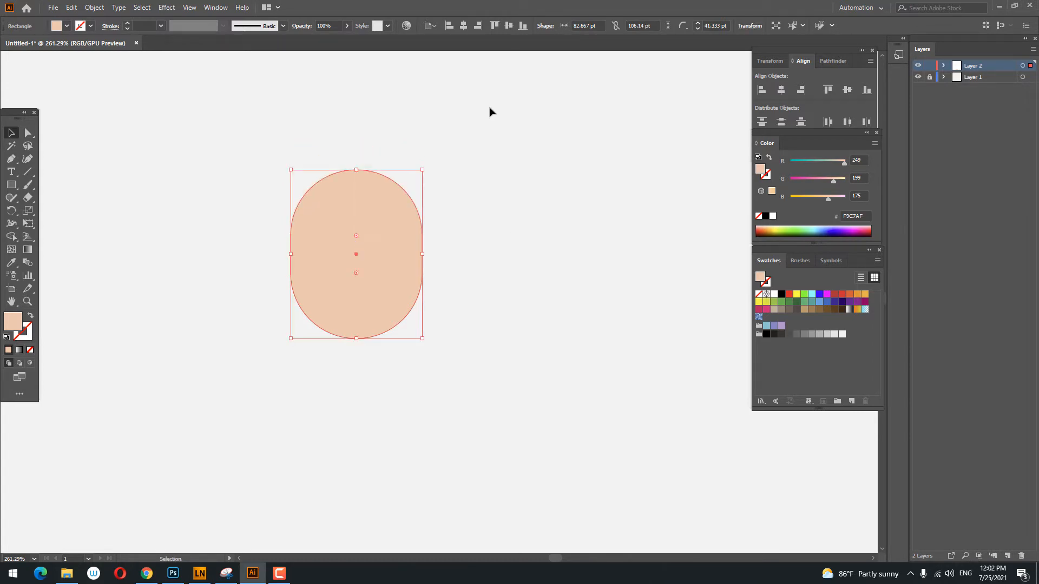
- Centre the skin-coloured rounded shape horizontally and vertically on the artboard
click(463, 26)
click(511, 28)
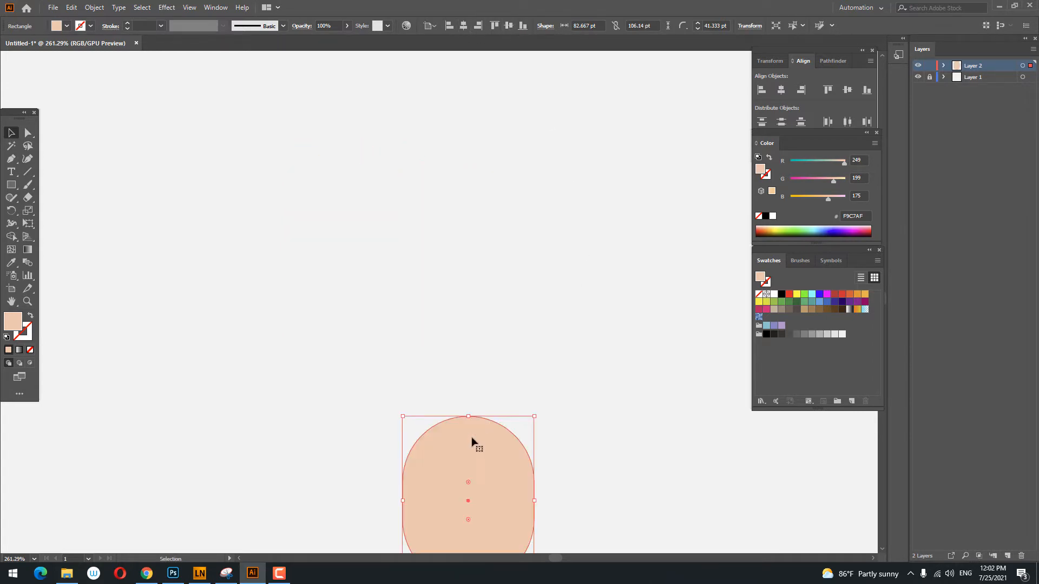
key(z)
key(space)
drag(474, 460, 468, 262)
drag(520, 318, 572, 346)
mouse_move(383, 330)
mouse_down()
mouse_move(441, 330)
mouse_move(396, 331)
mouse_up()
key(space)
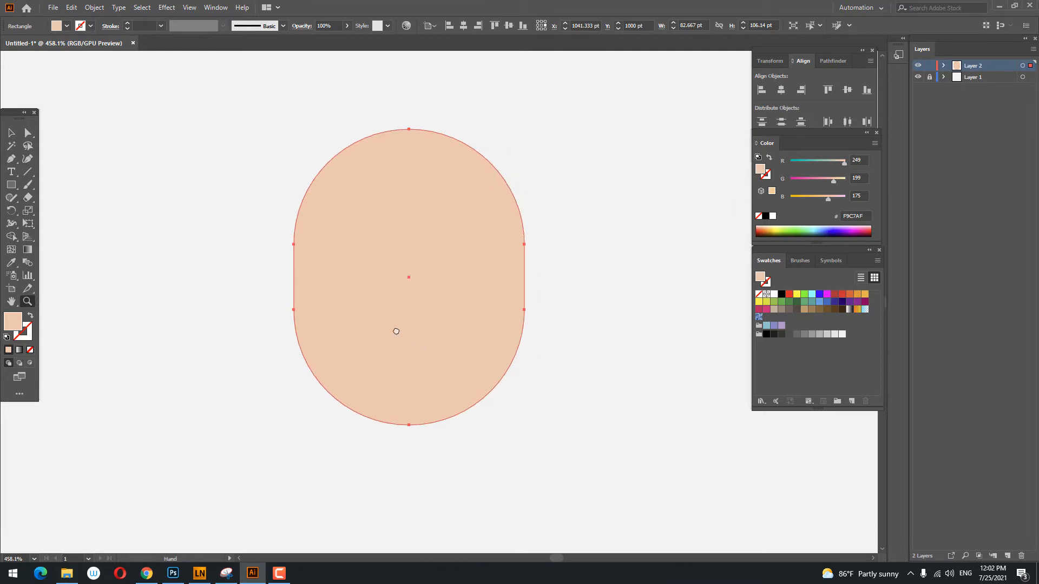
- Bring up the Pathfinder options and convert the skin-coloured rounded rectangle into a plain path
click(11, 135)
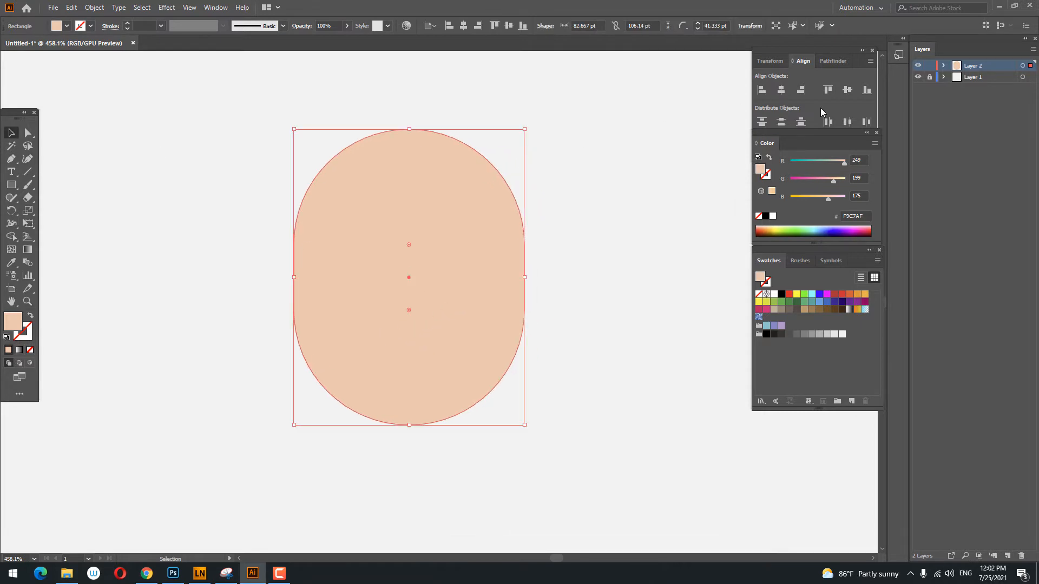
click(830, 61)
click(607, 306)
key(space)
drag(607, 305, 615, 297)
click(445, 297)
key(space)
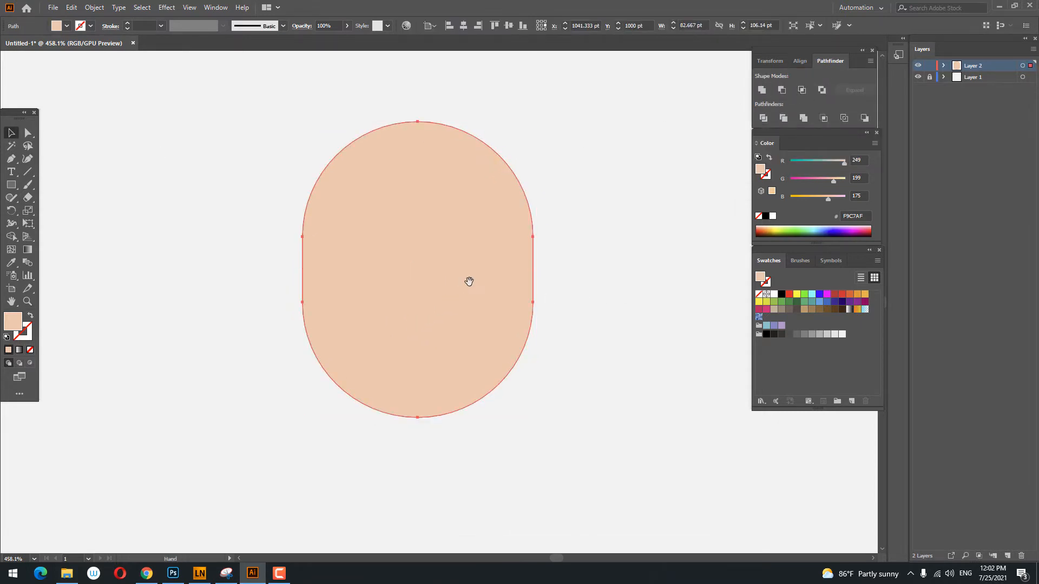
drag(468, 281, 416, 289)
key(space)
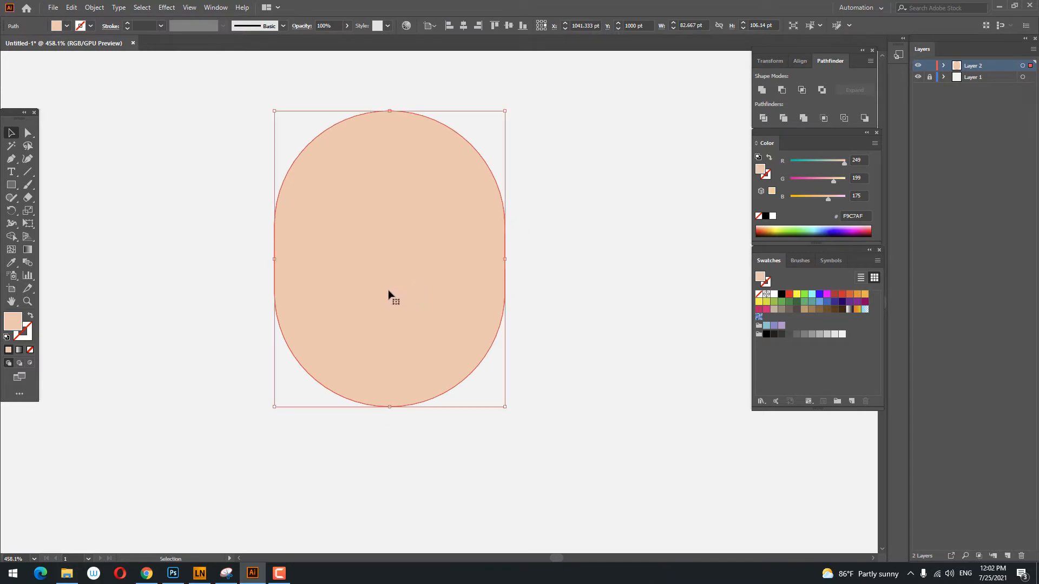
- Draw a rectangle about 103 by 58 pt across the middle of the head shape and fill it with brown #B57962
click(10, 186)
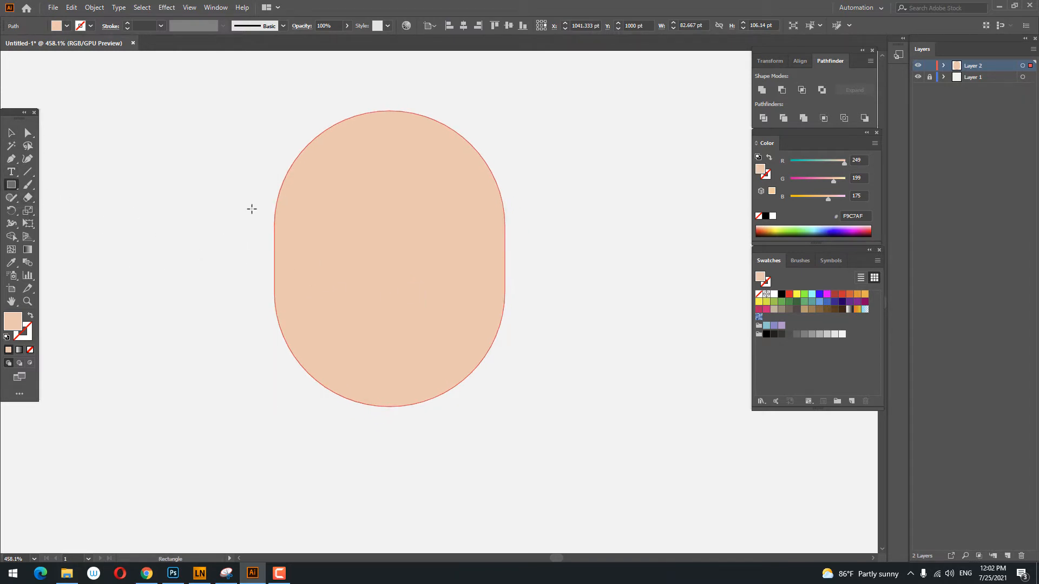
mouse_move(242, 194)
mouse_down()
mouse_move(517, 303)
mouse_move(531, 355)
mouse_up()
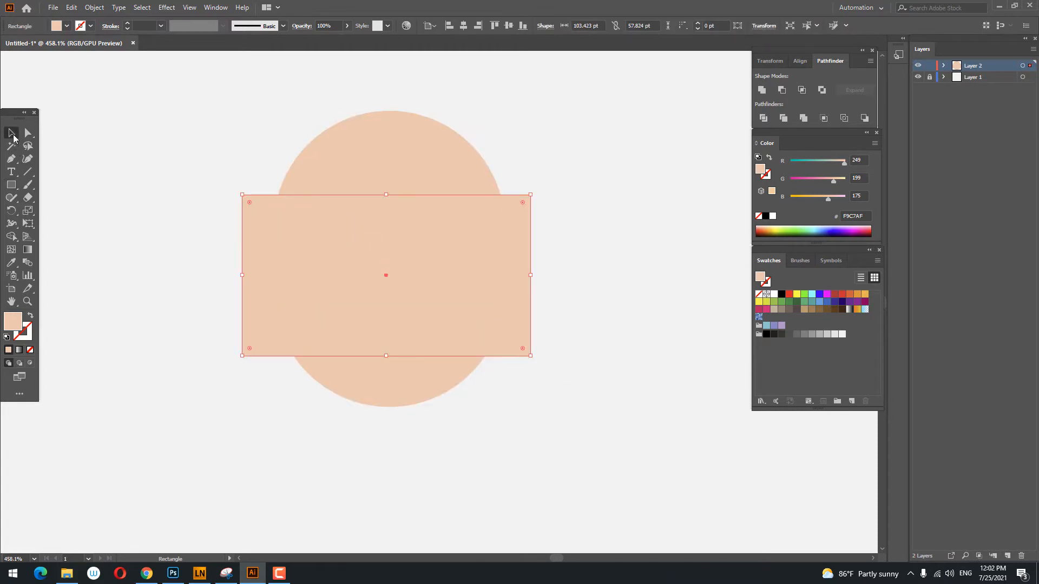
double_click(13, 322)
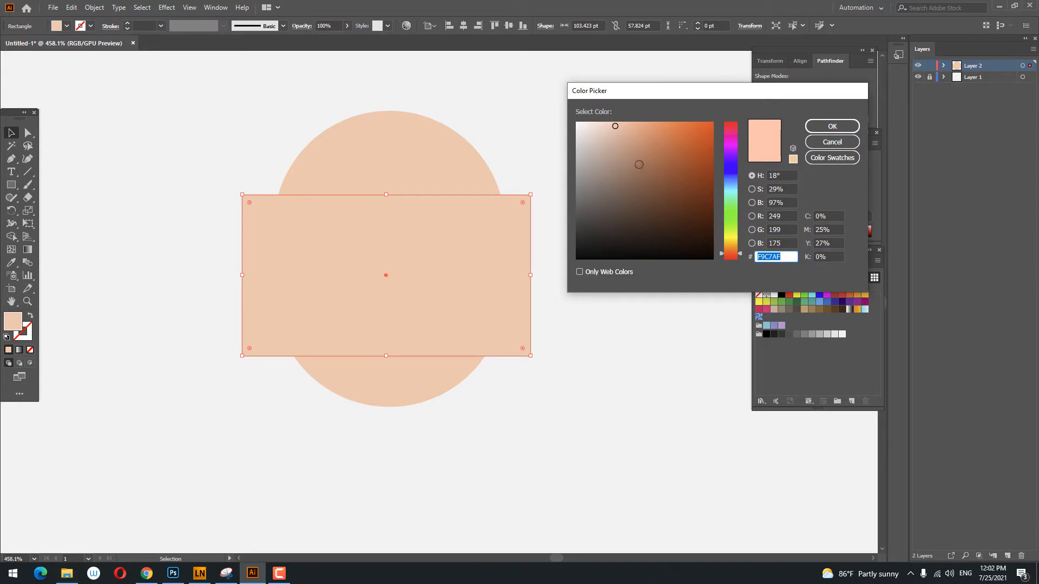
click(641, 171)
click(847, 126)
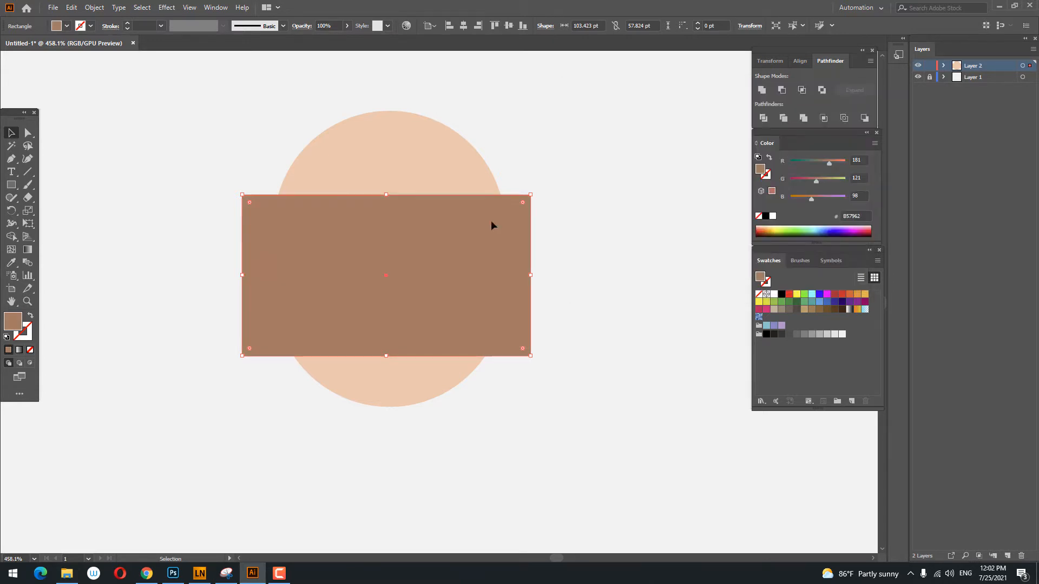
- Round only the two upper corners of the brown rectangle to a radius of about 15 pt
click(28, 133)
drag(253, 205, 252, 206)
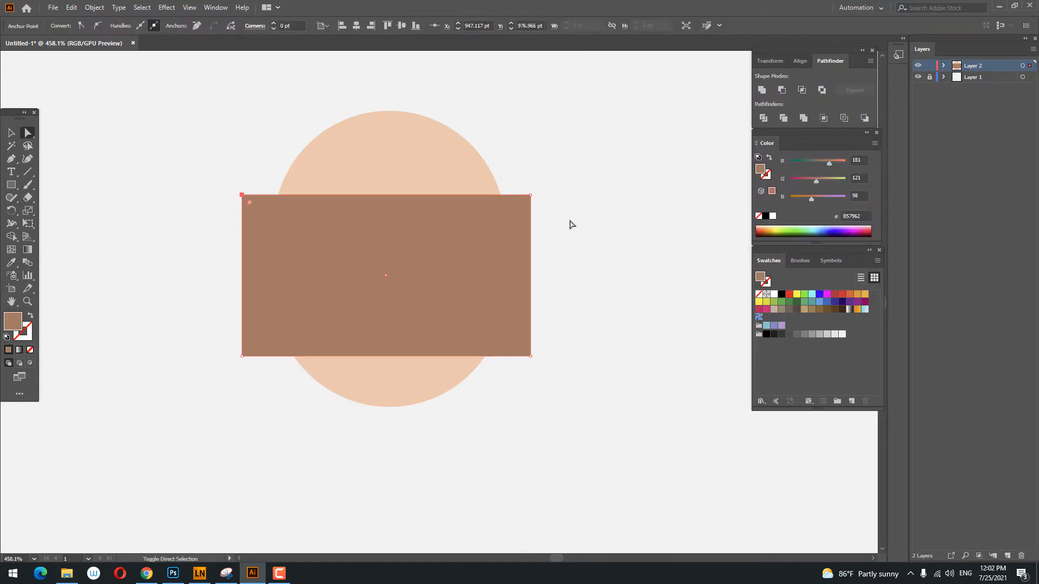
drag(528, 190, 488, 237)
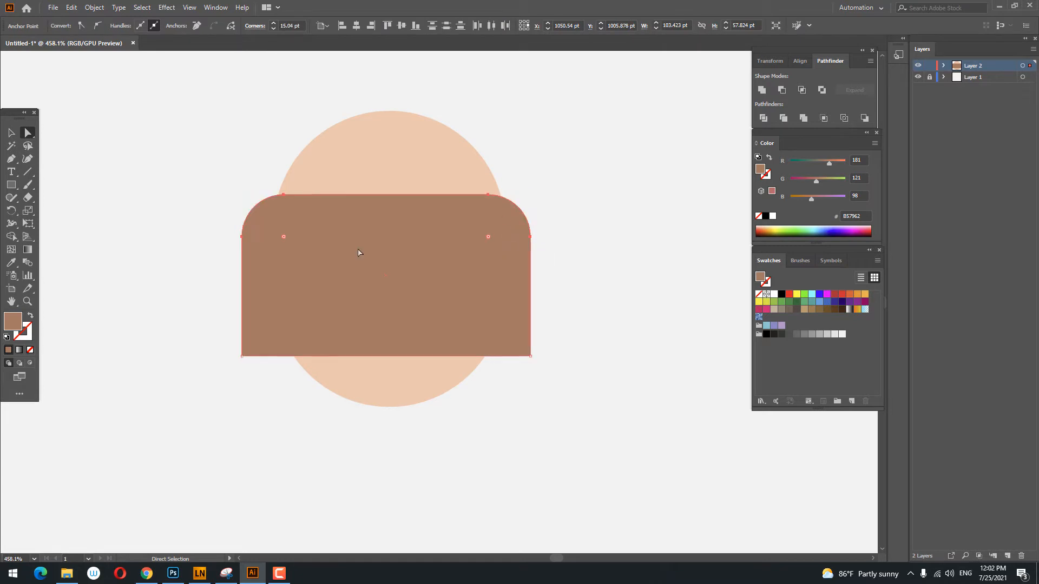
- Align the head shape and the brown rectangle to each other by their horizontal centres
click(574, 355)
key(ctrl+a)
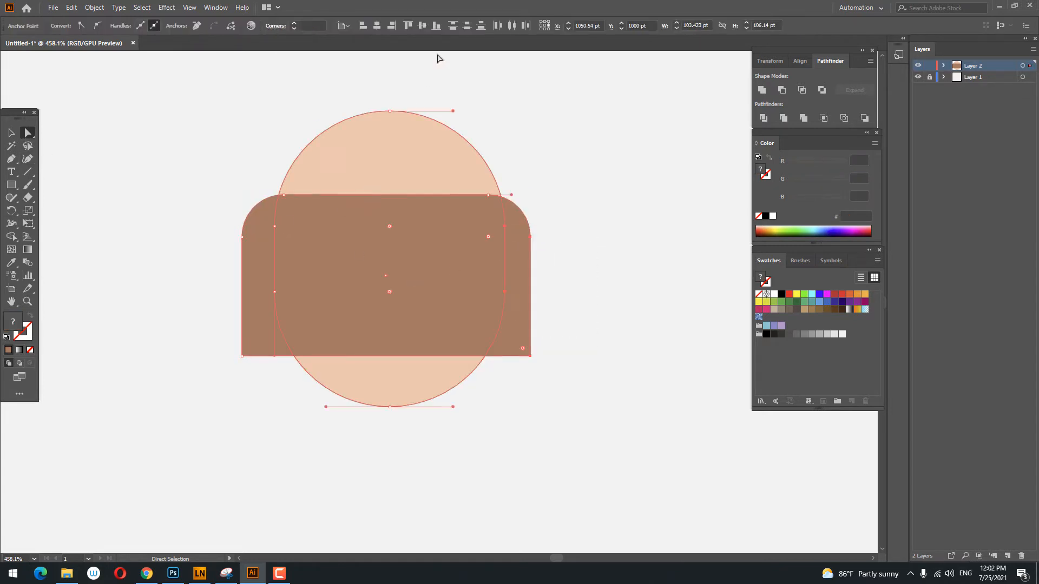
click(11, 131)
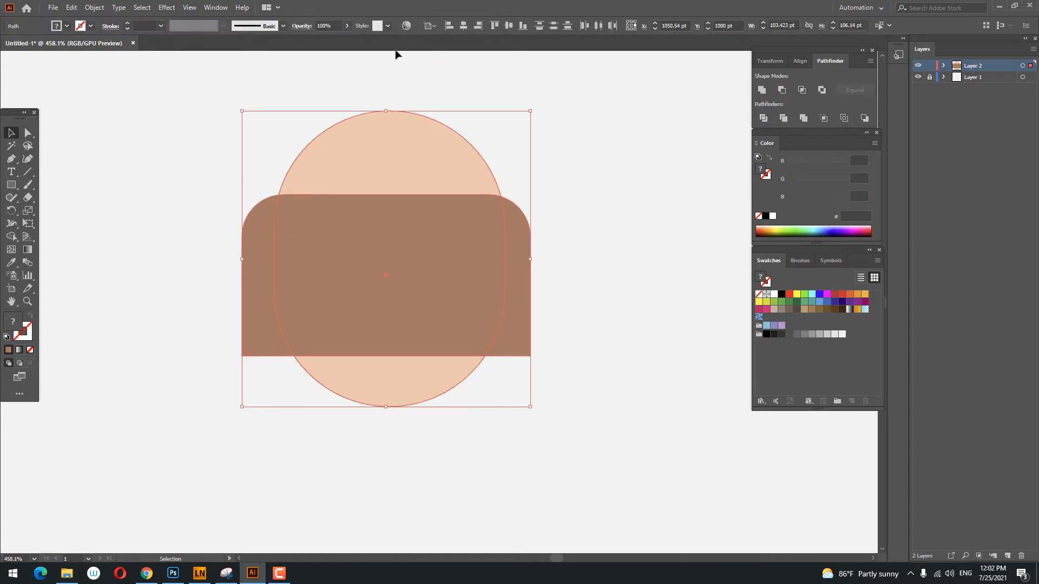
click(463, 26)
- Send the brown rectangle behind the head shape
click(519, 108)
right_click(457, 277)
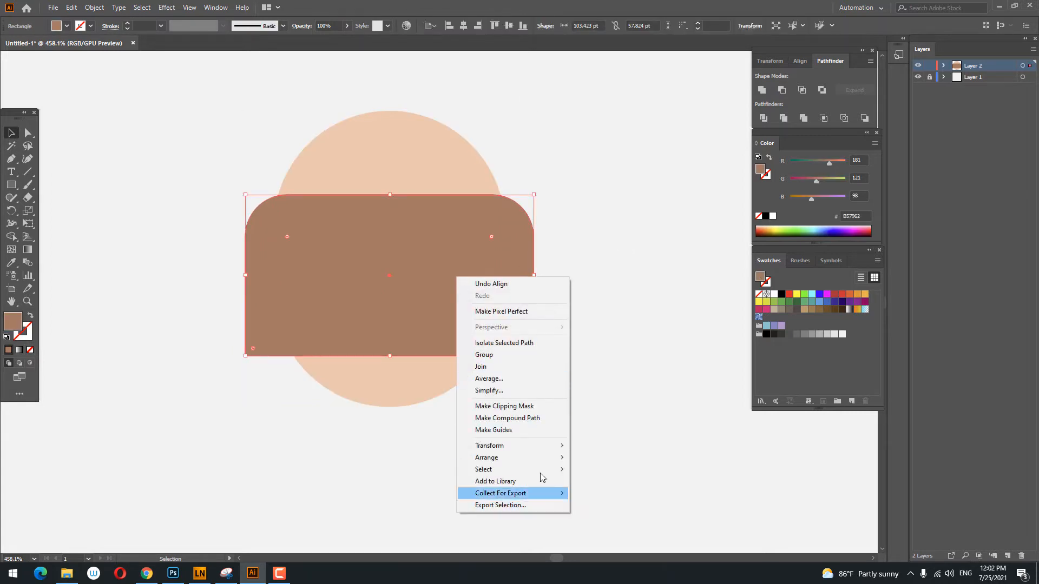
mouse_move(541, 458)
click(607, 492)
click(604, 434)
drag(604, 434, 600, 449)
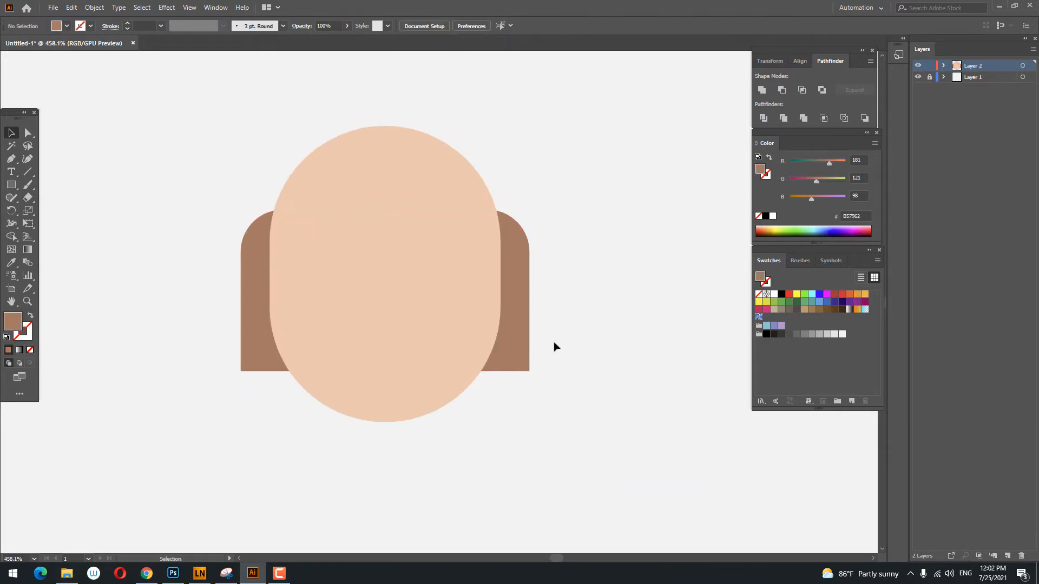
click(524, 296)
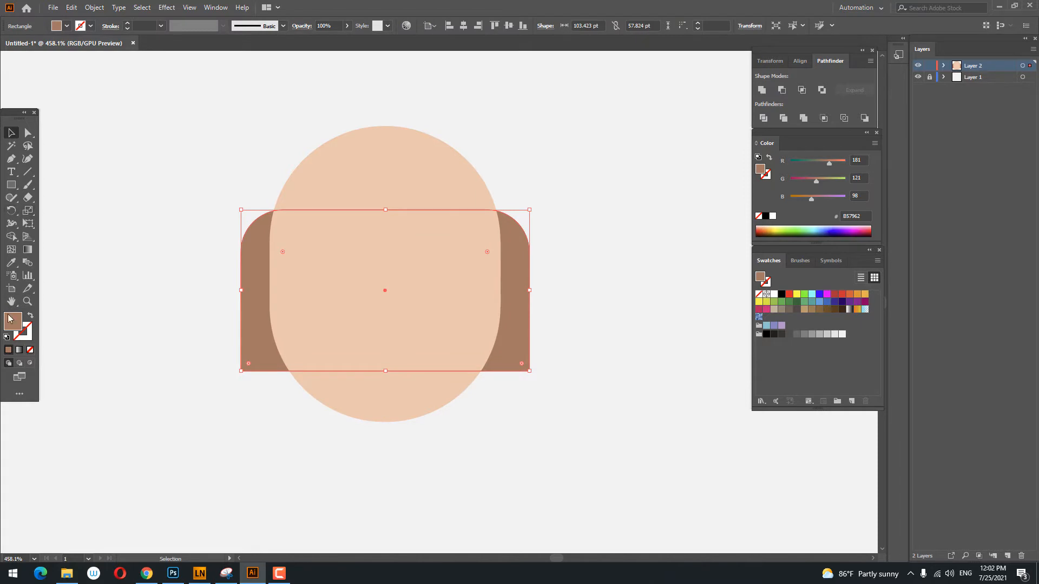
double_click(10, 319)
click(821, 128)
- Reset the brown rectangle's corners and round all four equally to a radius of about 21 pt
click(28, 133)
drag(523, 364, 520, 361)
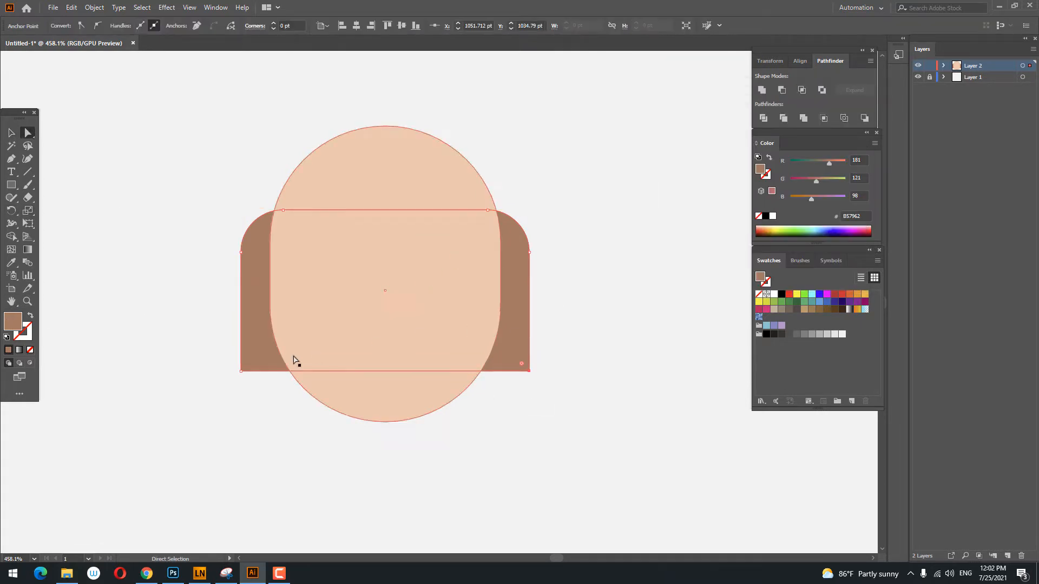
click(261, 302)
drag(283, 253, 216, 165)
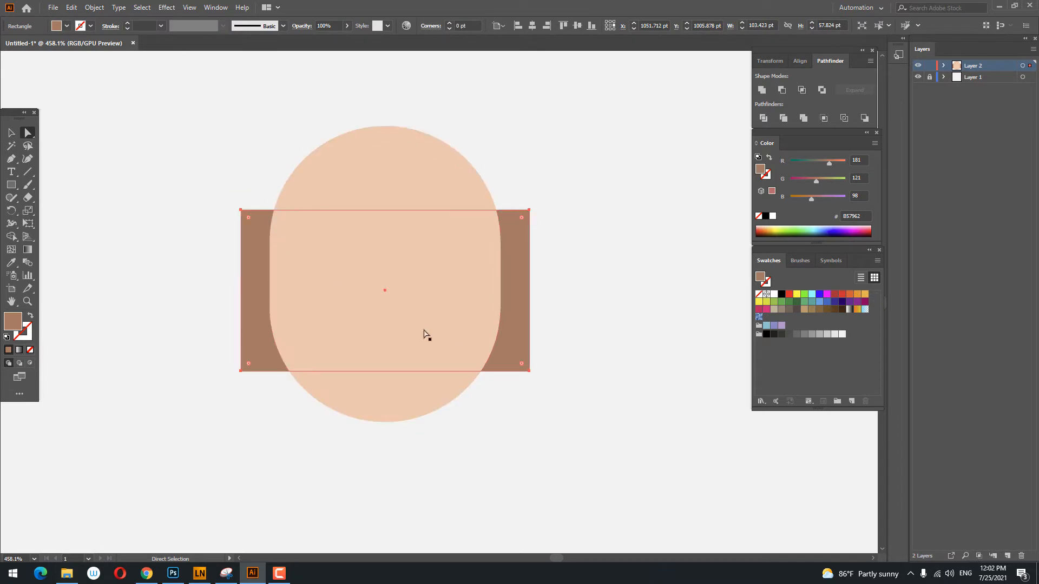
drag(523, 222, 466, 267)
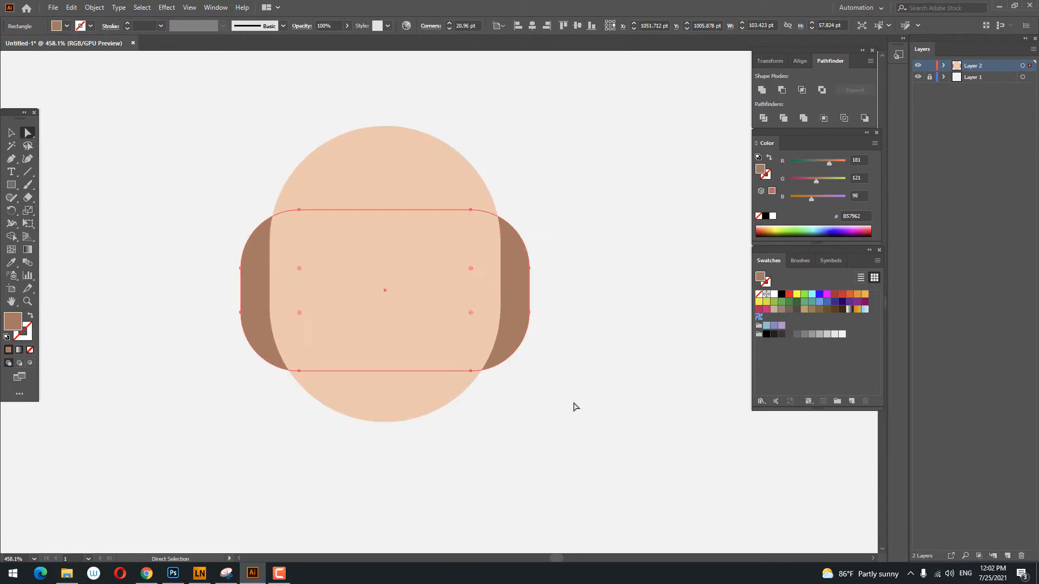
- Move the brown rounded rectangle slightly upward behind the head, keeping it horizontally centred
drag(579, 352, 587, 353)
key(z)
mouse_move(589, 355)
mouse_down()
mouse_move(555, 361)
mouse_move(572, 358)
mouse_up()
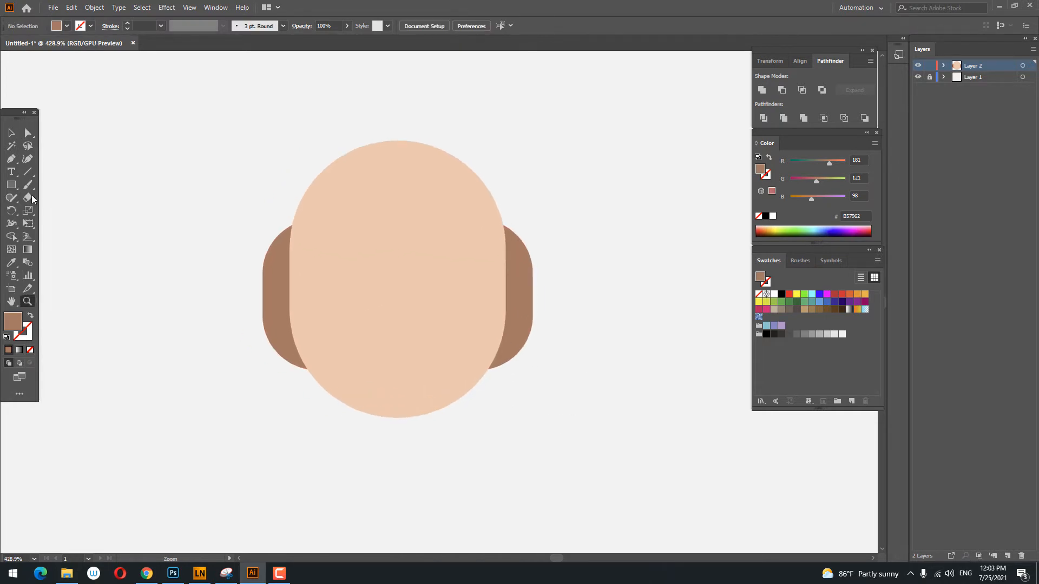
drag(521, 320, 530, 310)
click(557, 332)
drag(613, 333, 331, 90)
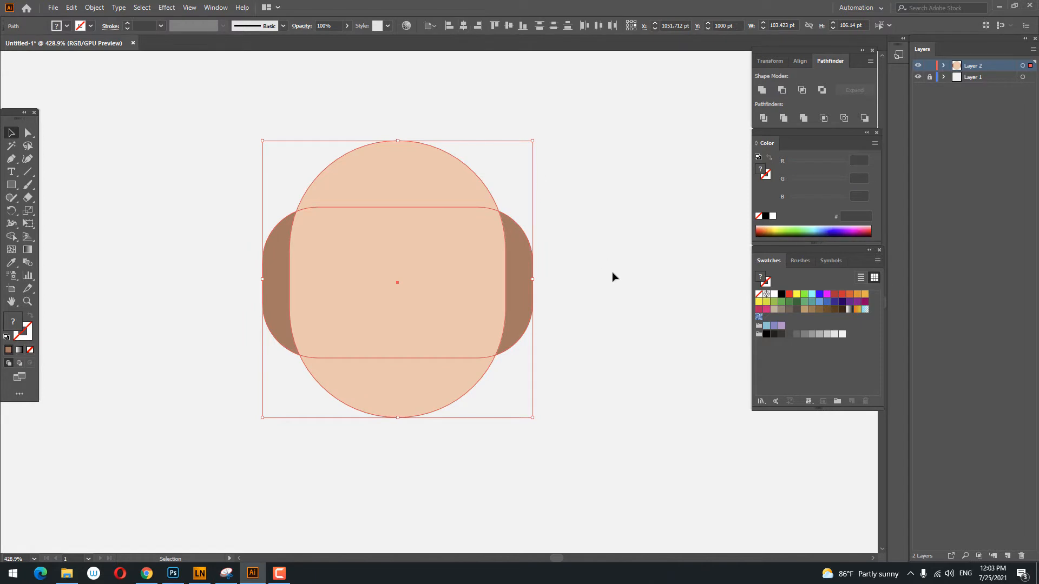
- Change the brown rounded rectangle's fill to the darker brown #A56551
click(514, 278)
double_click(10, 322)
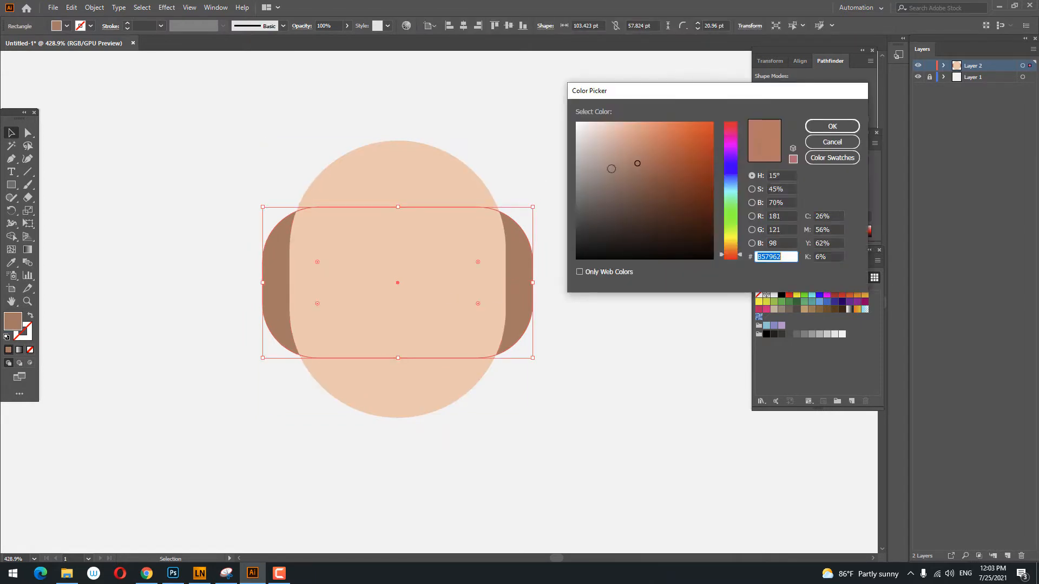
drag(645, 168, 646, 171)
click(824, 130)
key(z)
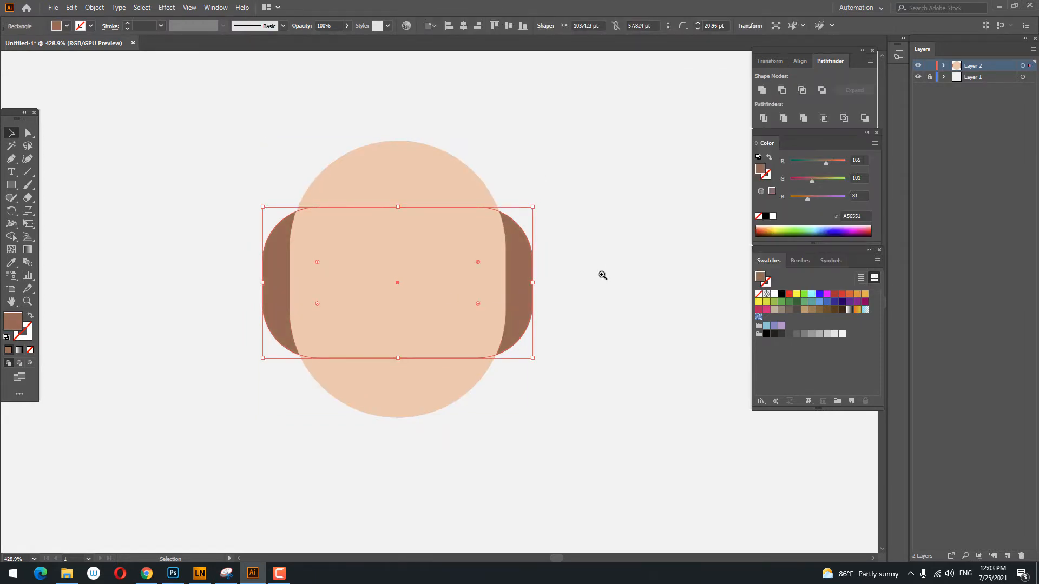
drag(546, 292, 449, 271)
click(11, 187)
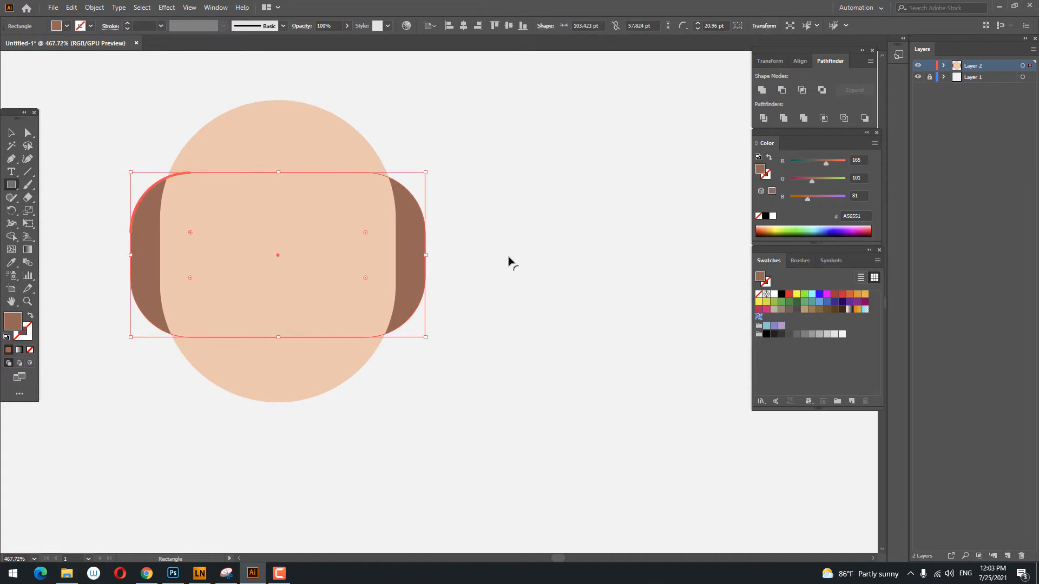
click(493, 217)
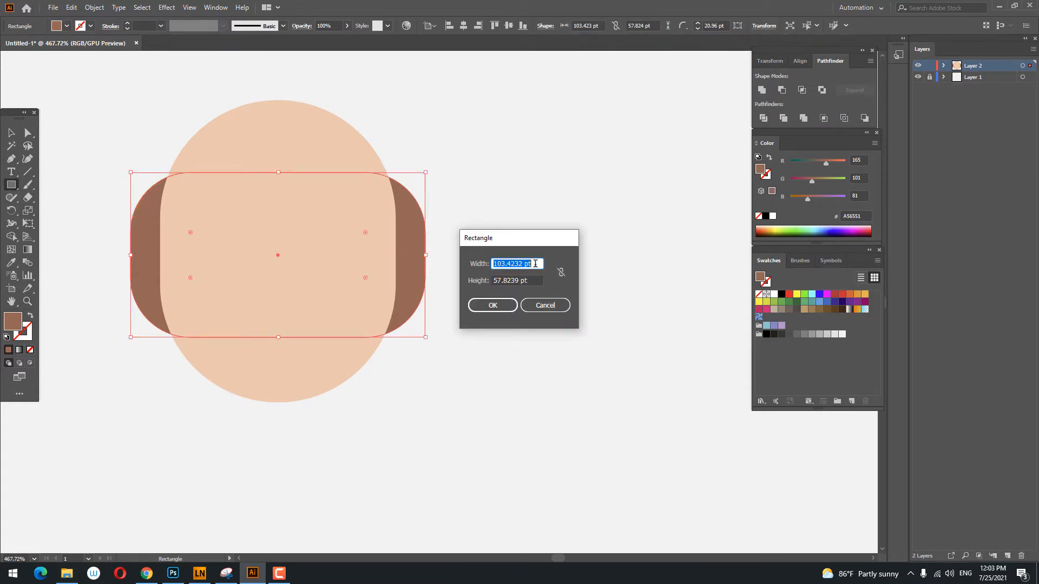
click(546, 305)
click(11, 132)
click(147, 133)
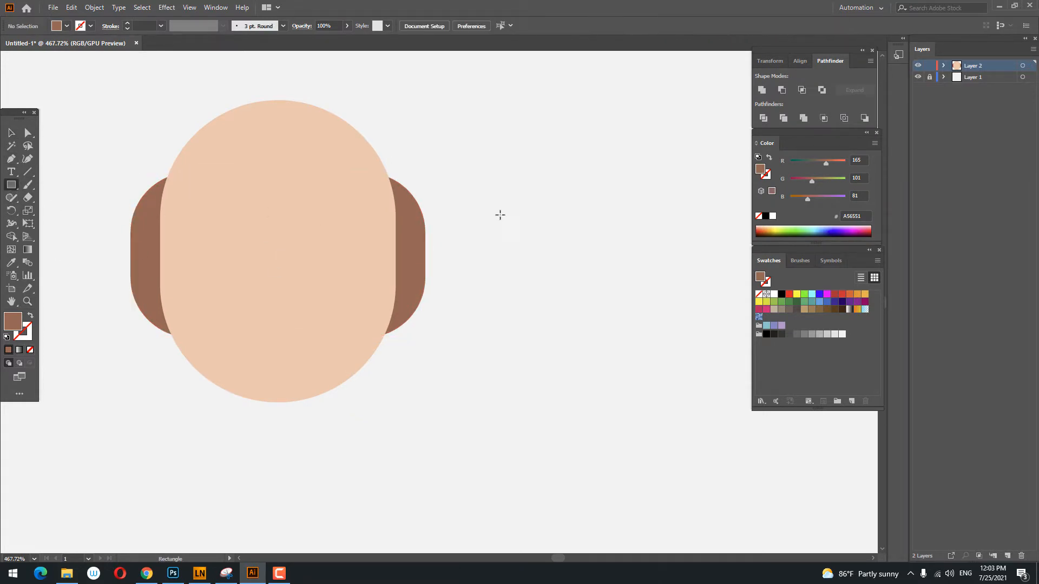
drag(492, 199, 596, 326)
key(ctrl+z)
- Draw two overlapping brown circles, each about 28 pt across, along the head's lower right edge
drag(11, 187, 65, 211)
drag(427, 278, 464, 286)
drag(398, 317, 437, 325)
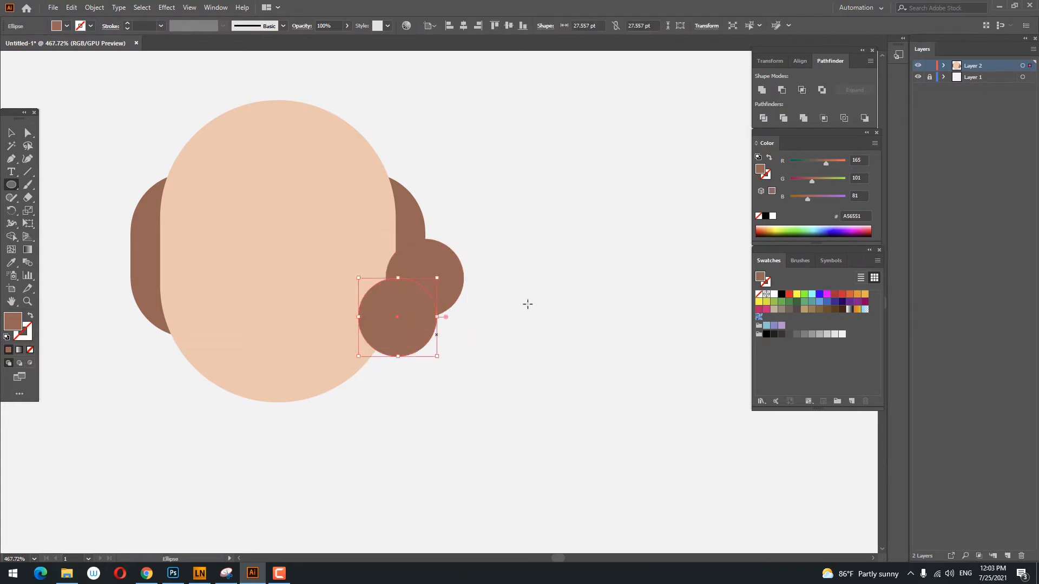
drag(514, 282, 515, 344)
- Select both brown circles and send them to the back, behind the head shape
click(11, 133)
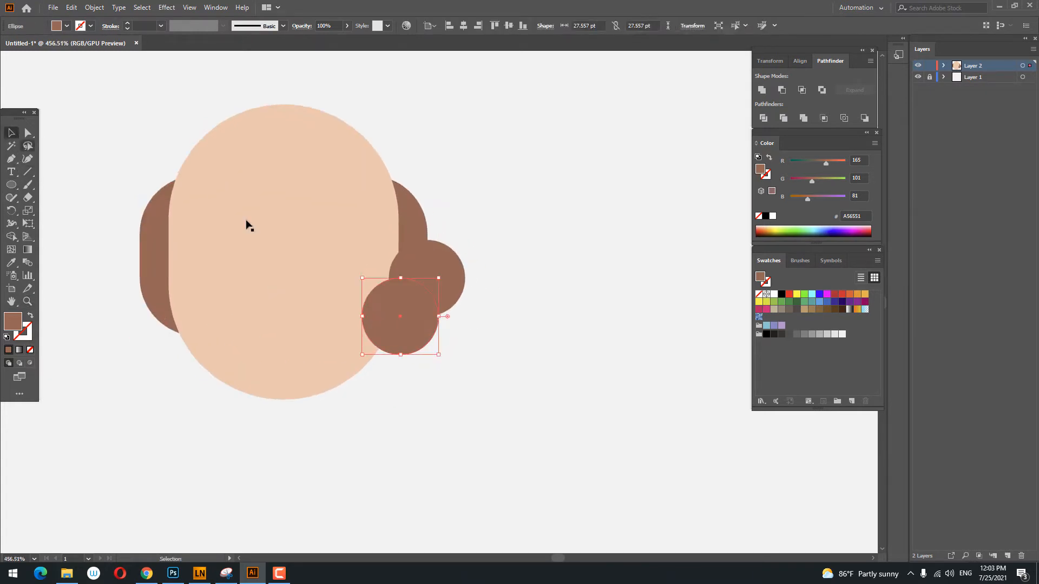
shift+click(462, 289)
right_click(462, 289)
mouse_move(515, 454)
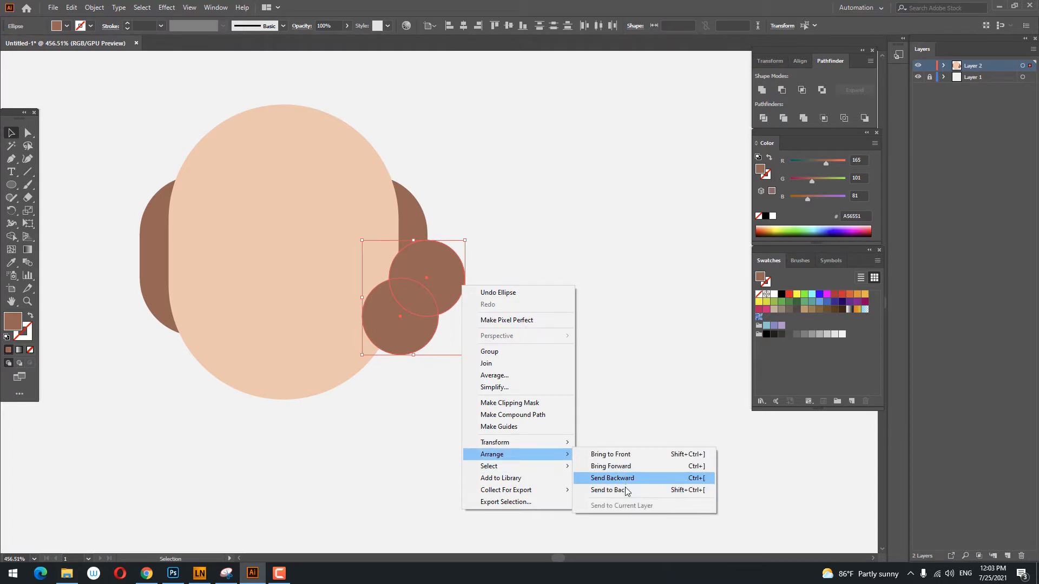
click(626, 490)
click(534, 419)
drag(559, 410, 685, 468)
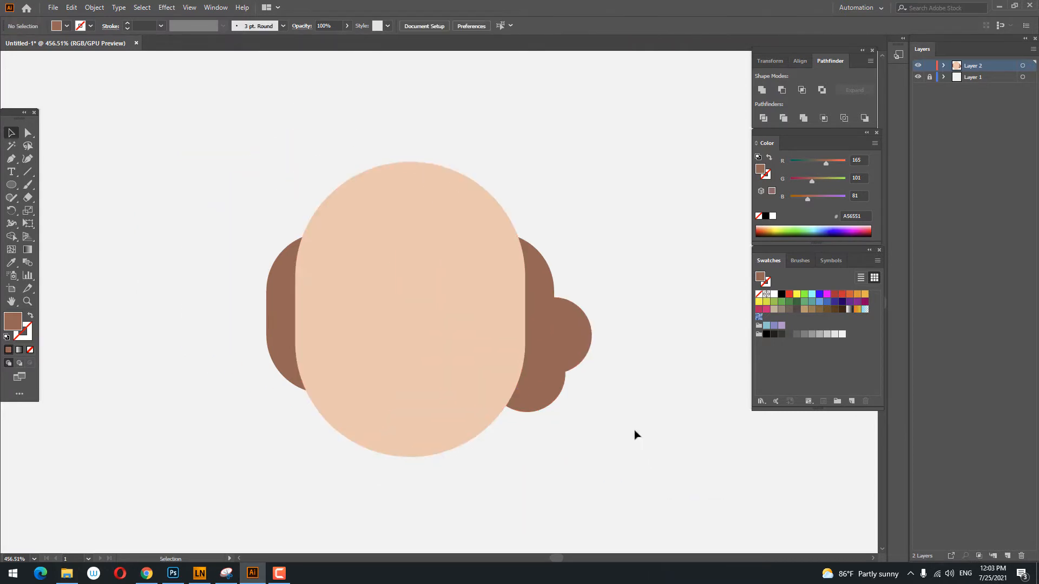
- Shift both brown circles together slightly left, closer to the head
click(588, 349)
shift+click(555, 392)
drag(569, 339, 562, 339)
click(610, 454)
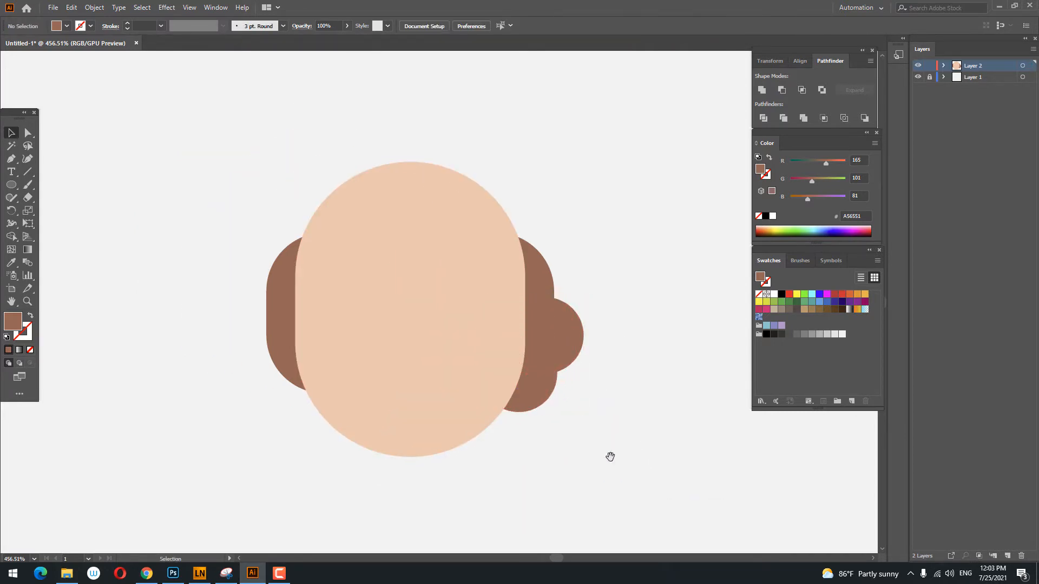
- Unite the two overlapping brown circles on the head's right side into a single shape
drag(610, 456, 603, 423)
click(543, 308)
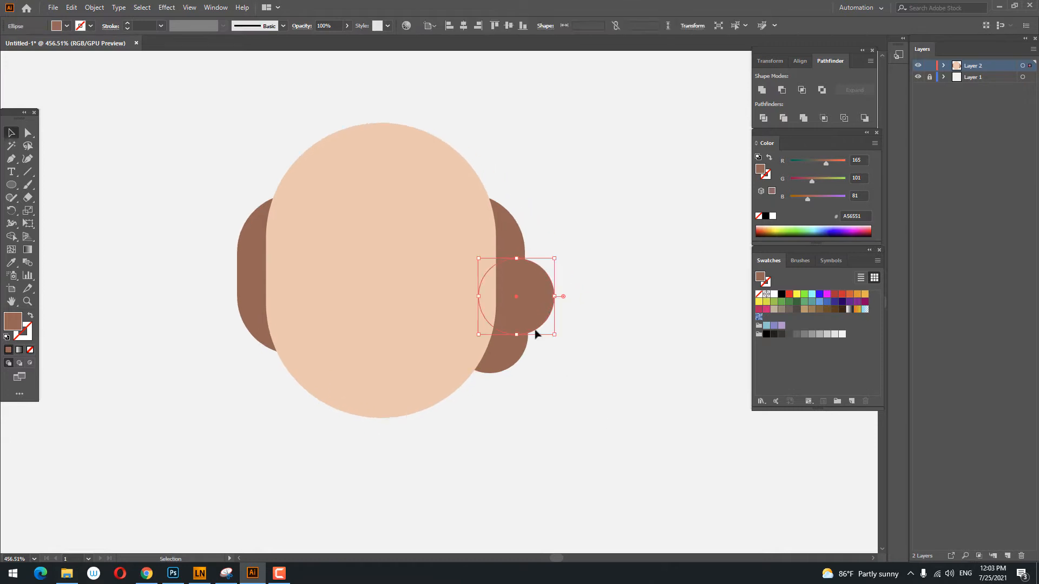
shift+click(512, 367)
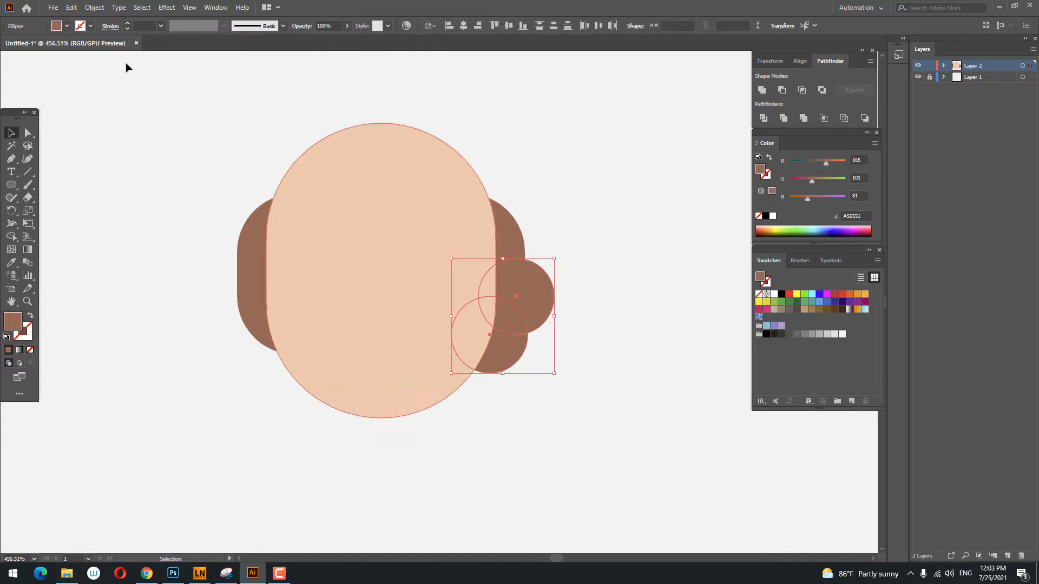
click(761, 90)
- Duplicate the united curl shape in place and move the copy straight across to the head's left side
click(71, 8)
click(97, 59)
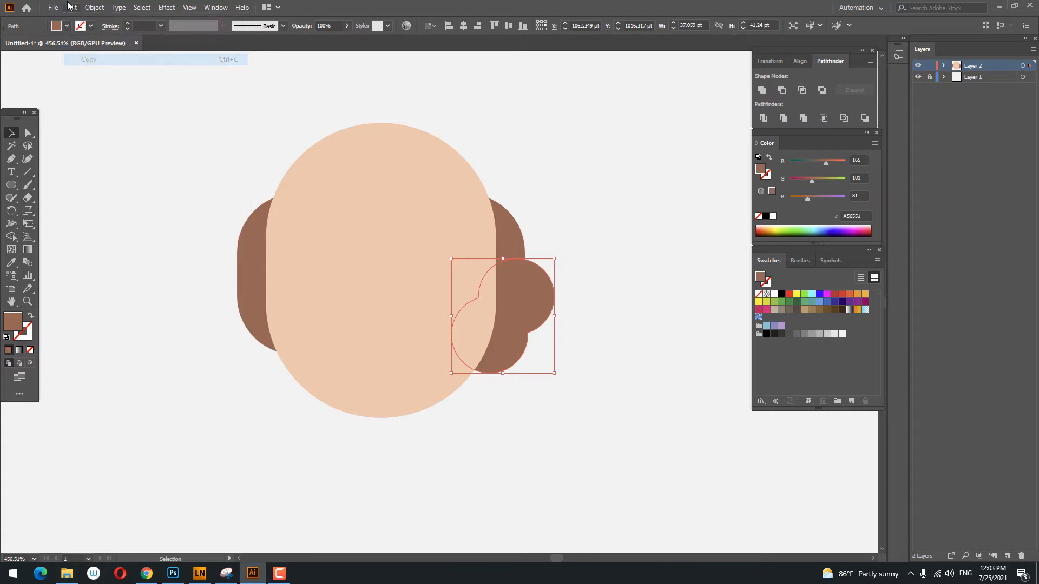
click(71, 7)
click(100, 83)
drag(511, 293, 254, 290)
- Mirror the copied curl left to right and shift it about 2.5 pt outward from the head
right_click(242, 290)
mouse_move(303, 459)
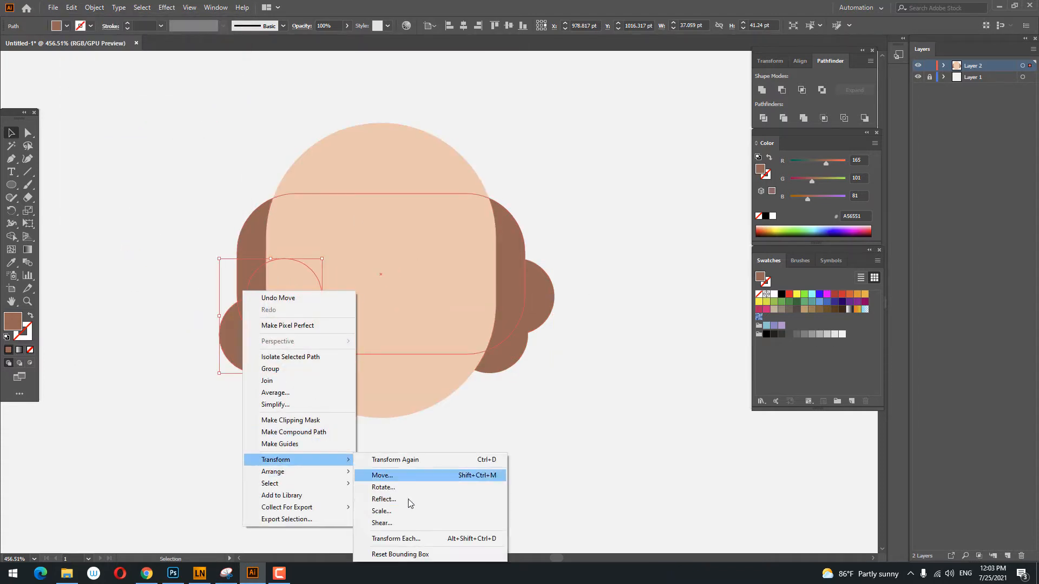
click(420, 498)
click(502, 334)
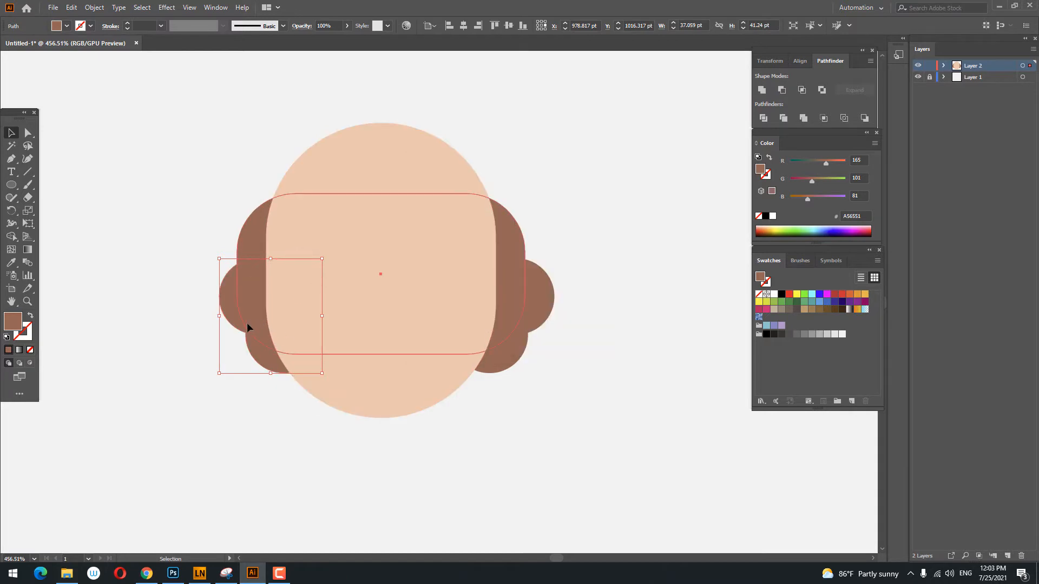
click(244, 323)
click(262, 409)
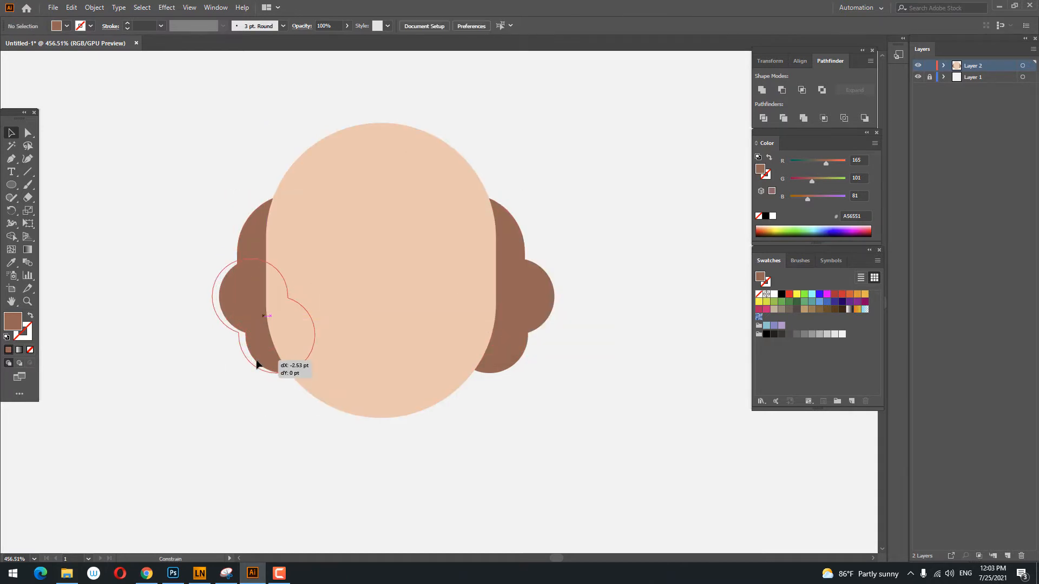
click(259, 364)
- Group the two curl shapes and center them horizontally with the head and the brown rounded rectangle
shift+click(535, 303)
right_click(549, 299)
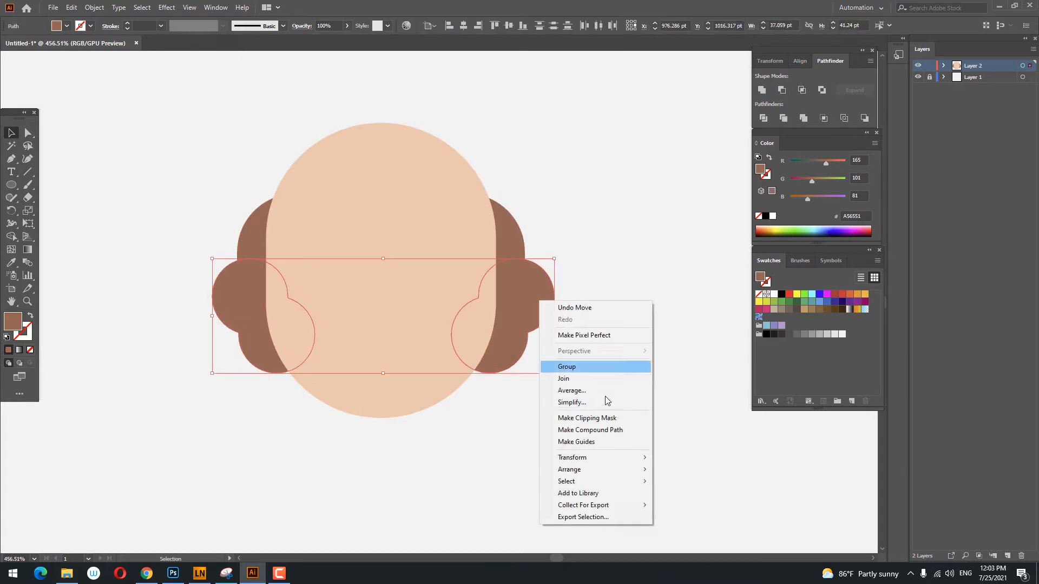
click(595, 364)
drag(602, 413, 122, 135)
click(469, 24)
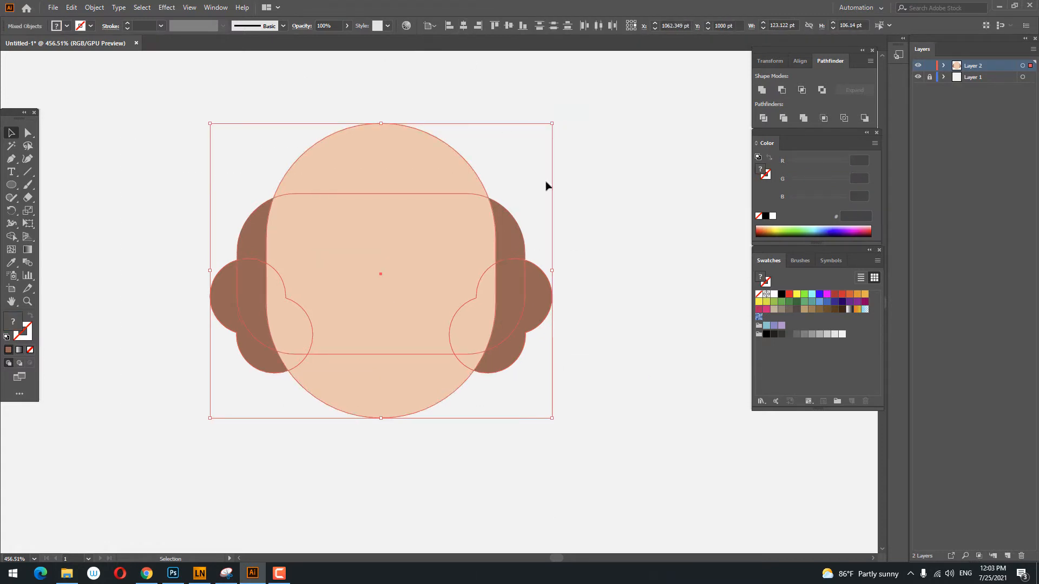
- Unite the curl group and the brown rounded rectangle into one hair shape
click(583, 294)
drag(524, 270, 528, 261)
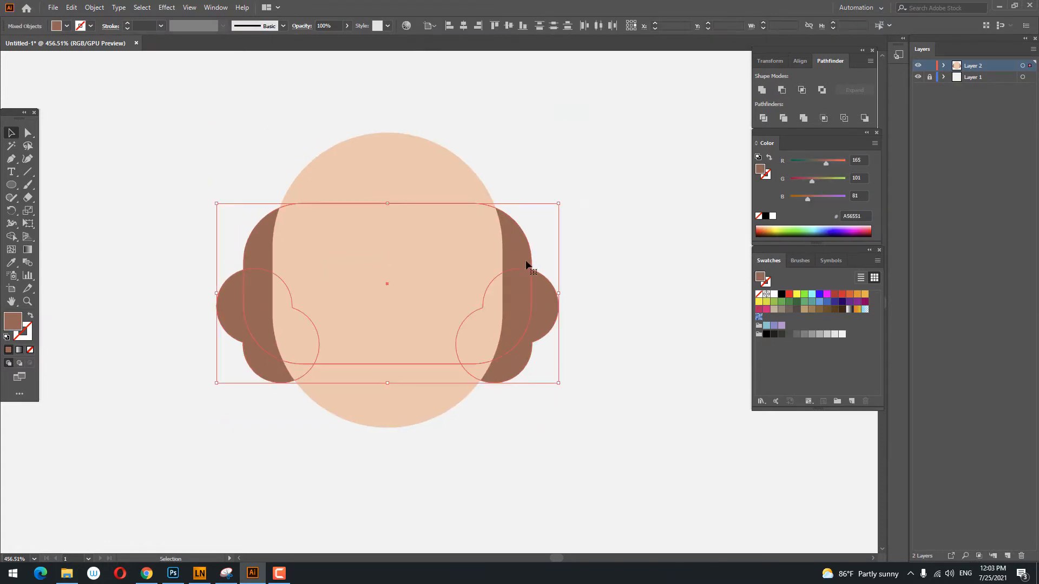
click(760, 90)
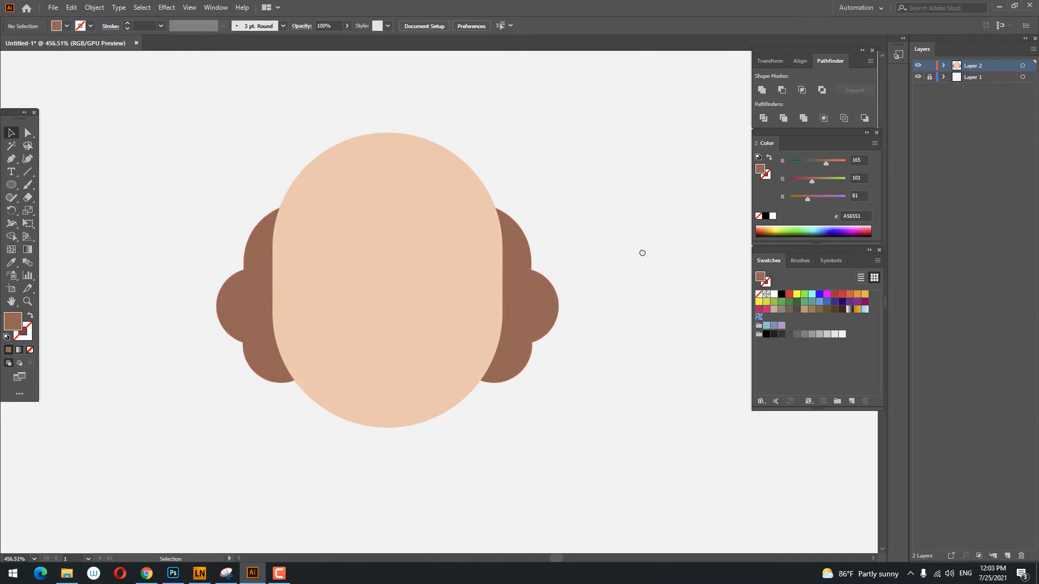
click(190, 265)
scroll(189, 265, up, 1)
- Draw a brown rectangle about 99 × 24 pt across the forehead, over the upper part of the hair
click(13, 191)
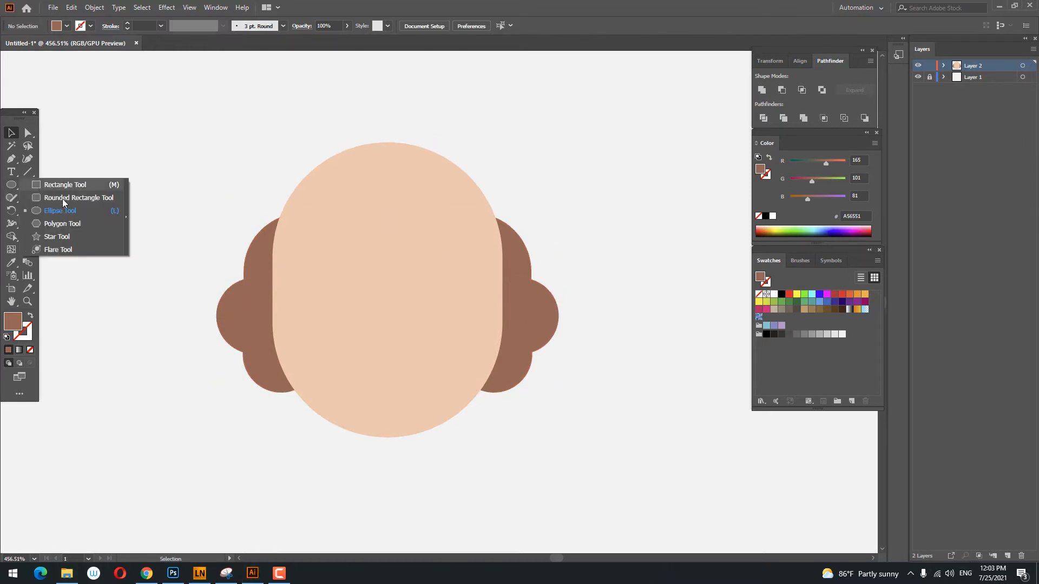
click(86, 184)
drag(247, 208, 263, 213)
drag(409, 277, 523, 274)
- Fully round the rectangle's corners to about 12 pt and center it horizontally with the head and hair
key(a)
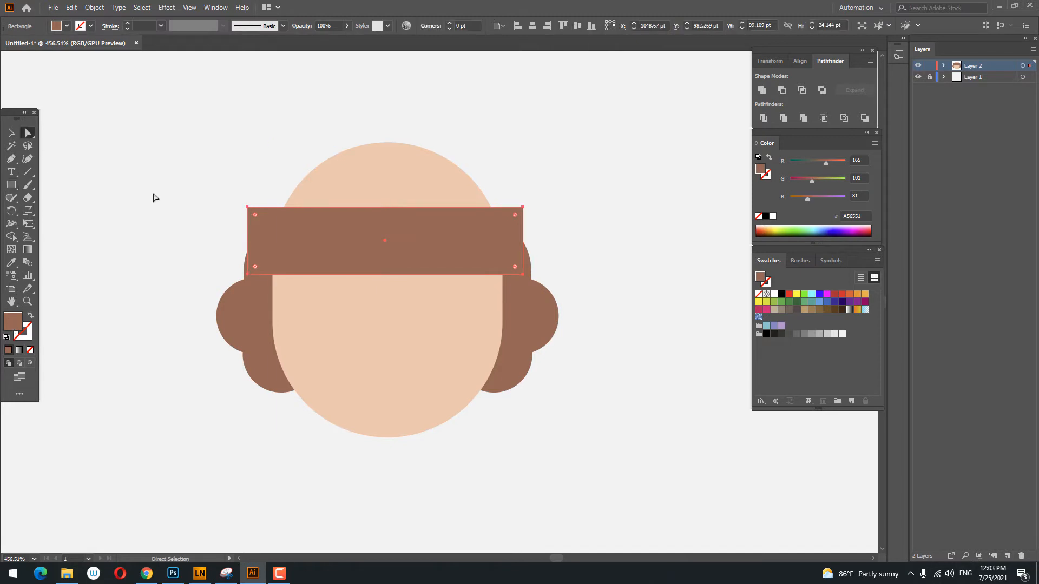
drag(255, 215, 535, 239)
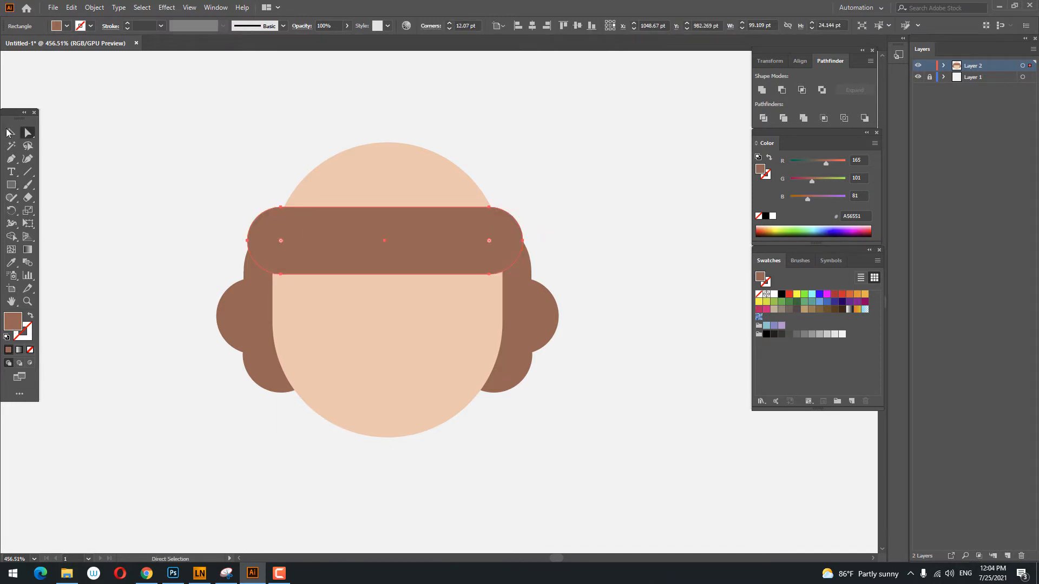
key(v)
drag(163, 137, 581, 286)
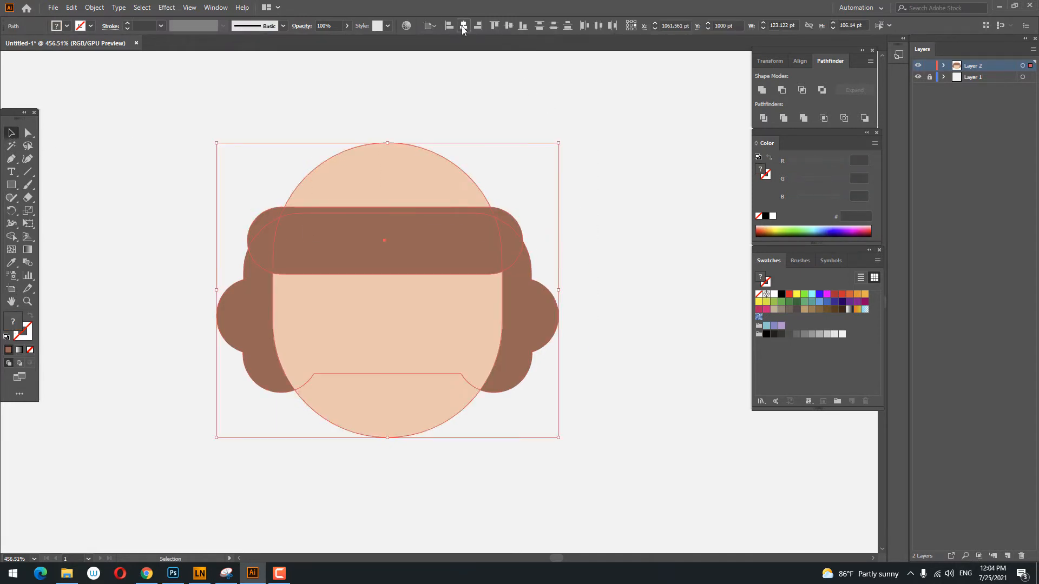
- Change the united hair shape's fill to the darker brown #93513F
click(517, 316)
double_click(13, 321)
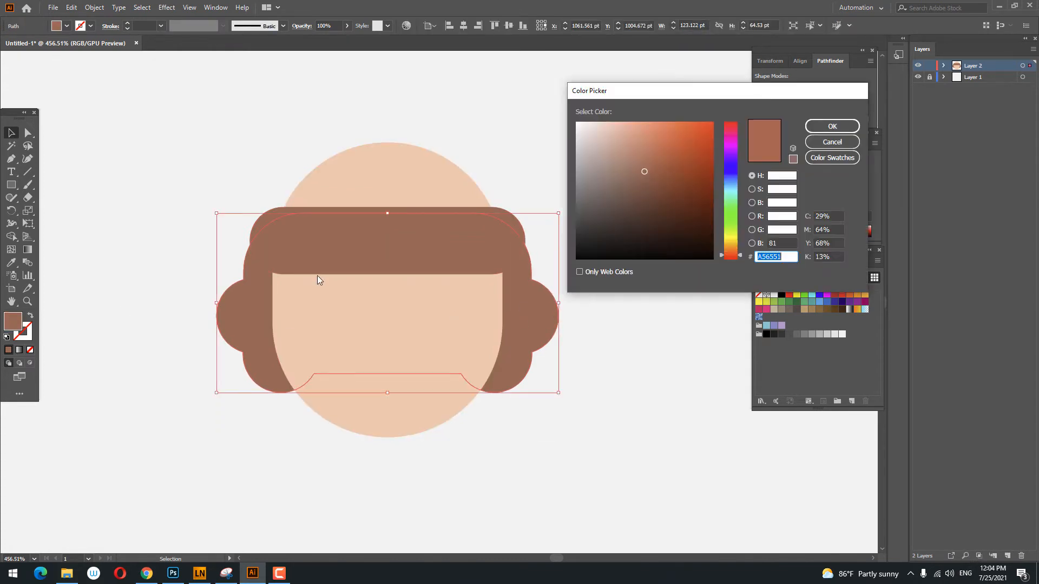
drag(645, 173, 653, 180)
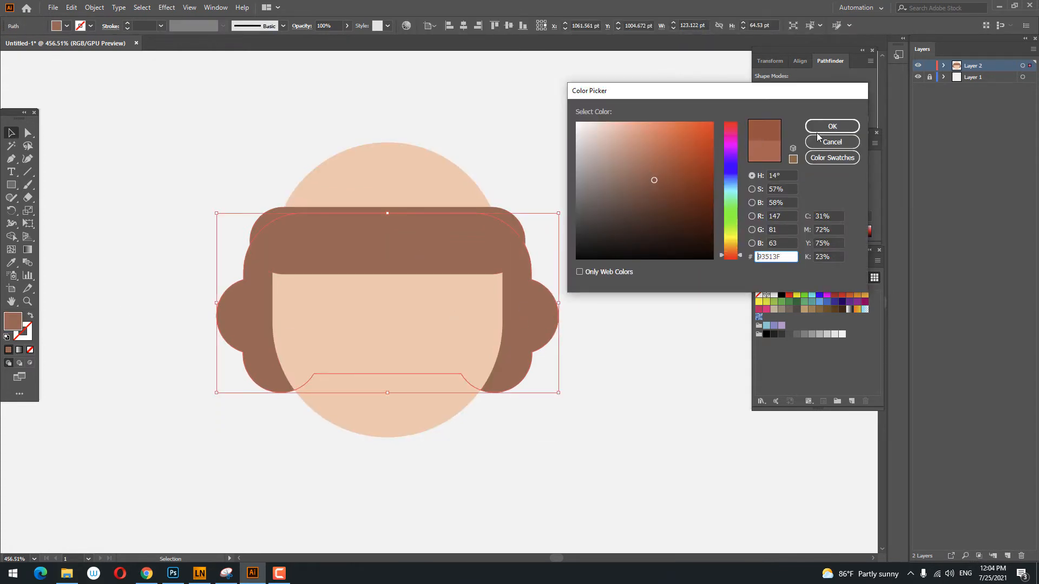
click(818, 130)
- Select the lighter rounded band and the dark hair shape, and send both to the back behind the head
click(514, 262)
shift+click(531, 300)
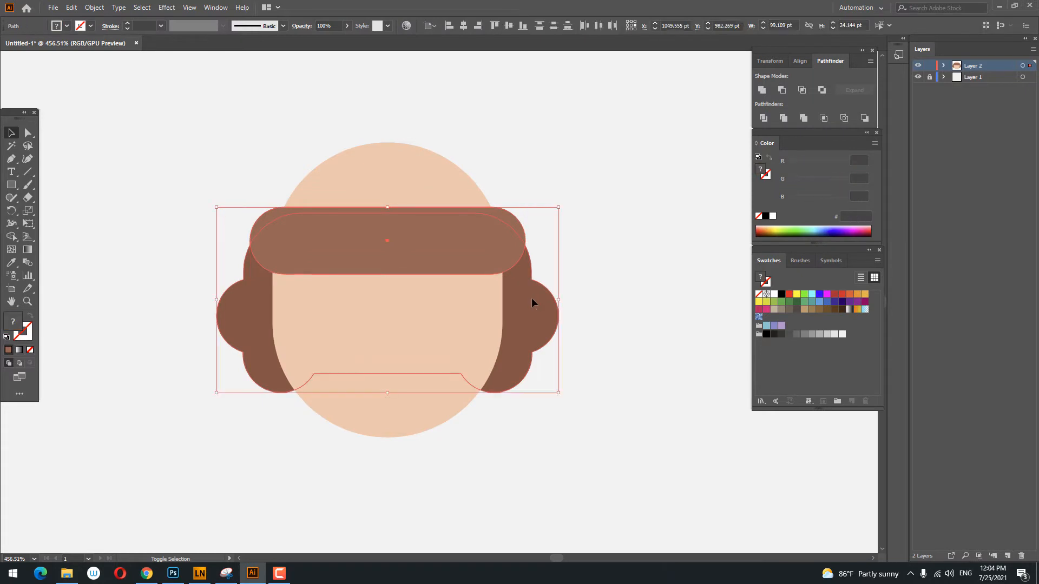
right_click(531, 298)
mouse_move(562, 478)
click(676, 504)
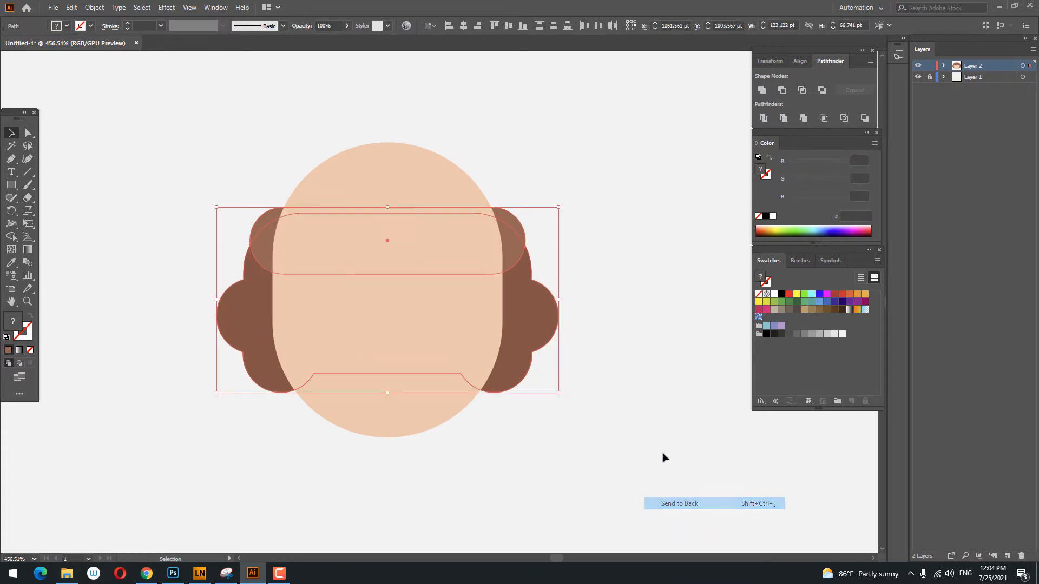
- Divide the light band and dark hair shape with Pathfinder, and delete the light piece extending outside the hair outline
click(604, 311)
drag(522, 247, 520, 248)
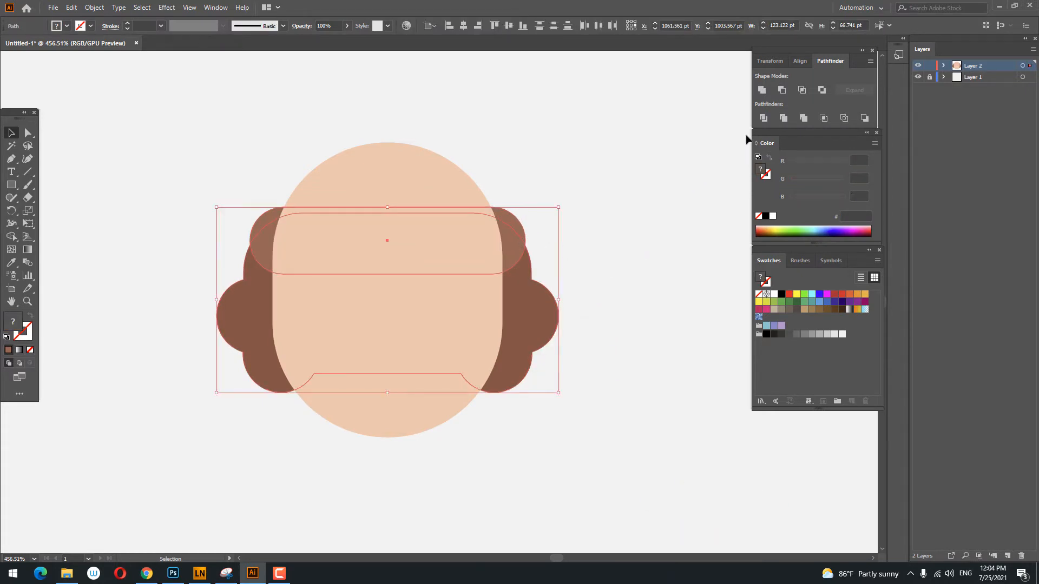
click(767, 120)
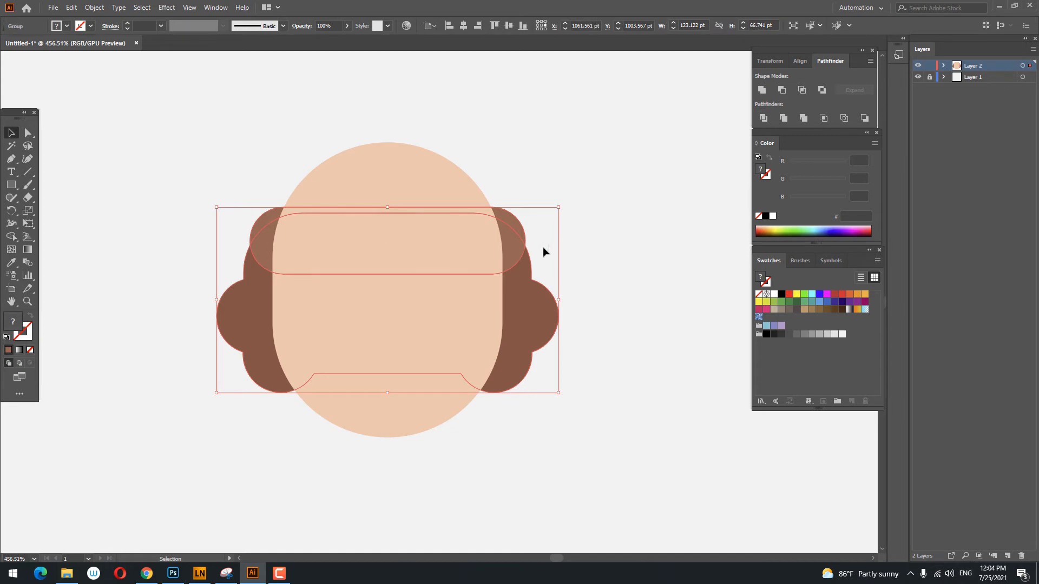
double_click(515, 246)
click(521, 227)
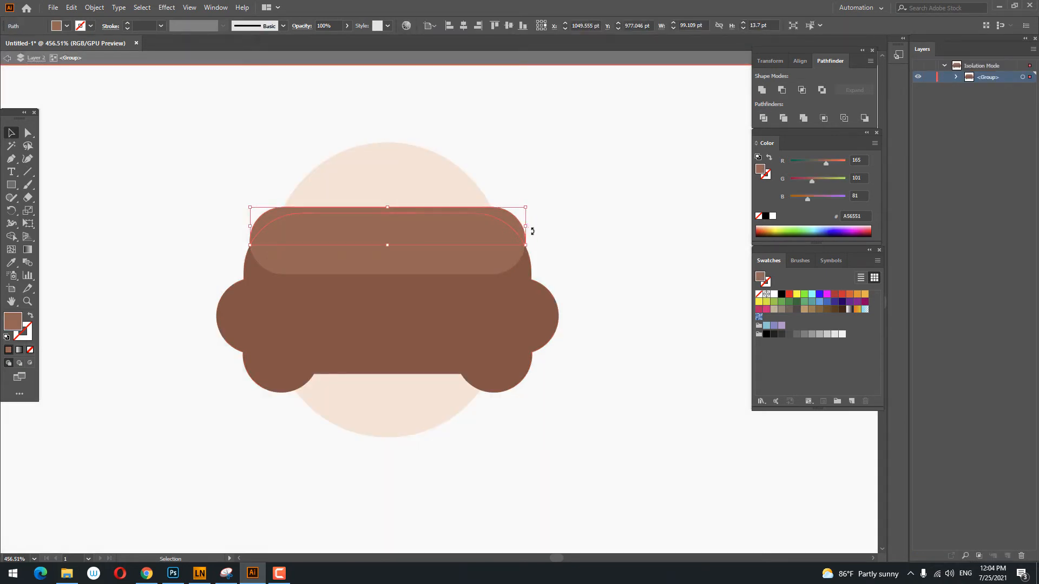
double_click(568, 239)
- Duplicate the head shape in place in front, and move the copy straight up about 11 pt
scroll(608, 290, down, 2)
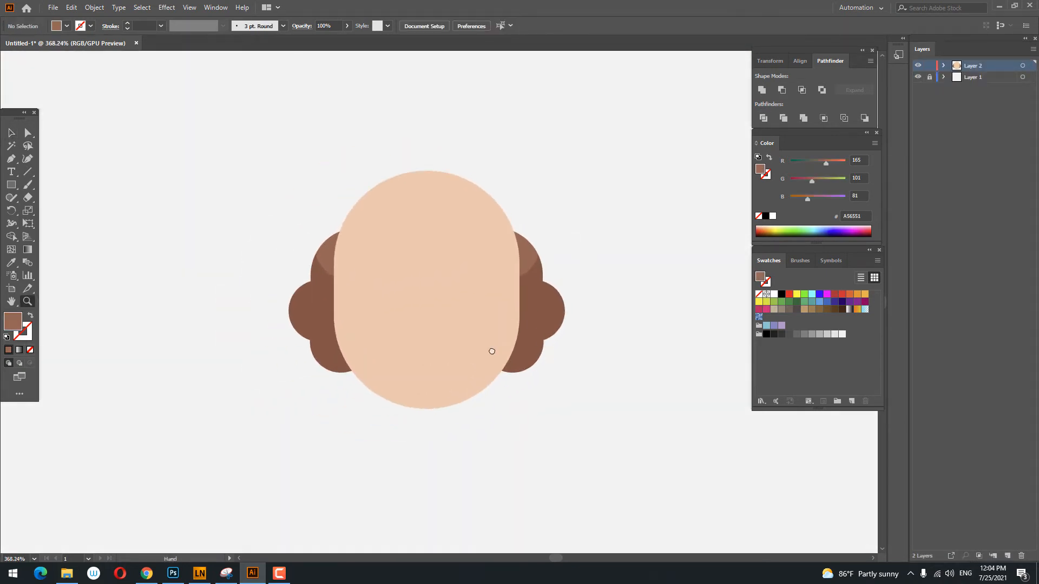
scroll(492, 352, up, 3)
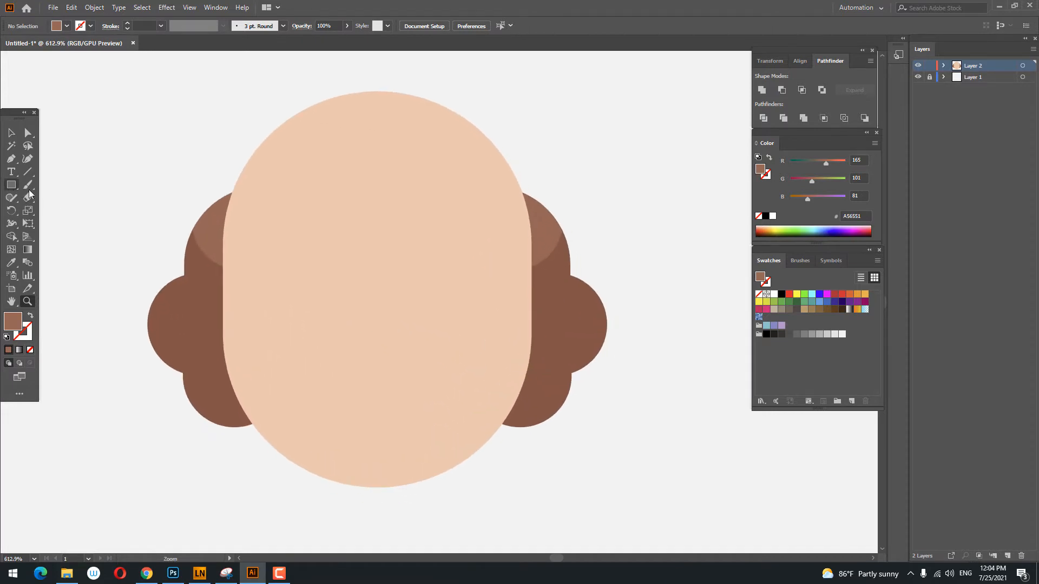
drag(270, 248, 269, 260)
drag(344, 275, 371, 291)
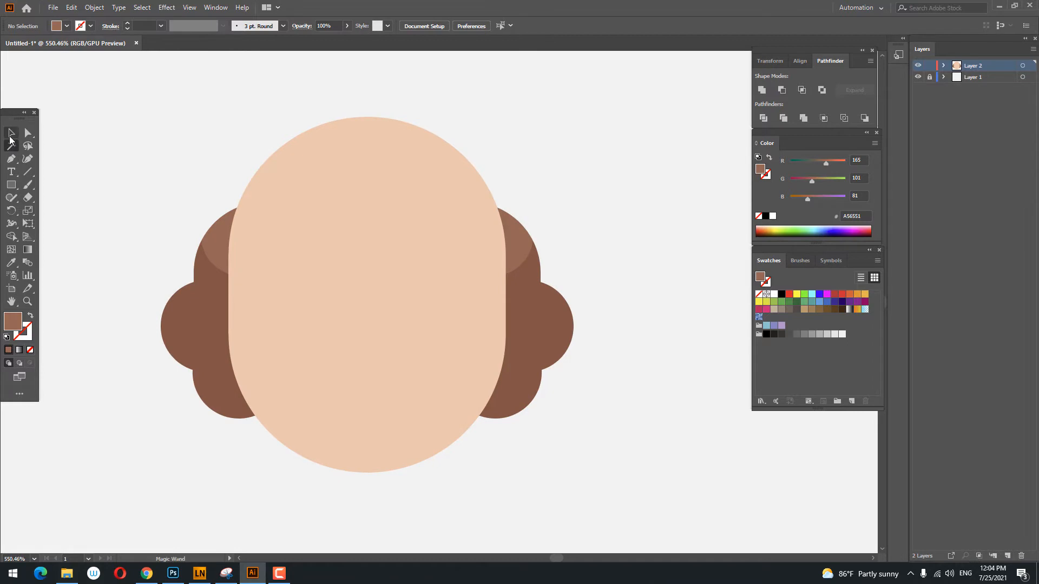
click(11, 134)
click(373, 265)
click(72, 8)
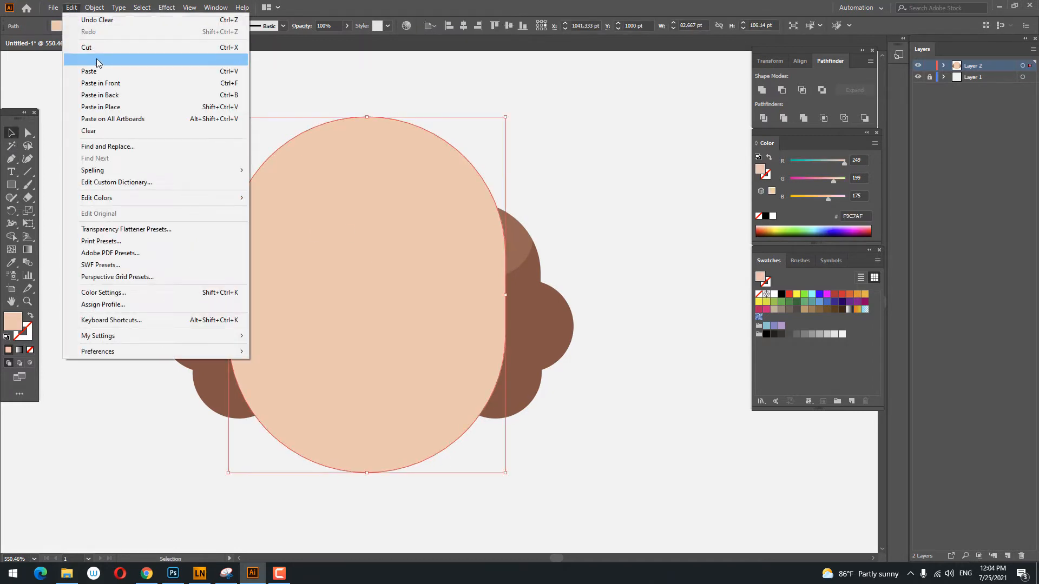
click(97, 64)
click(72, 8)
click(110, 84)
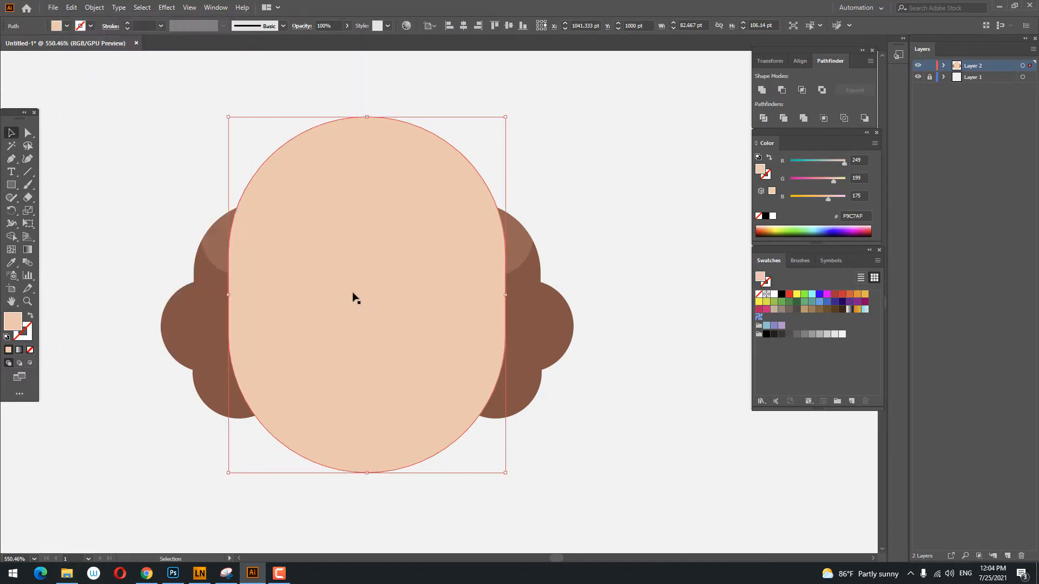
key(ctrl+shift+a)
drag(365, 317, 371, 285)
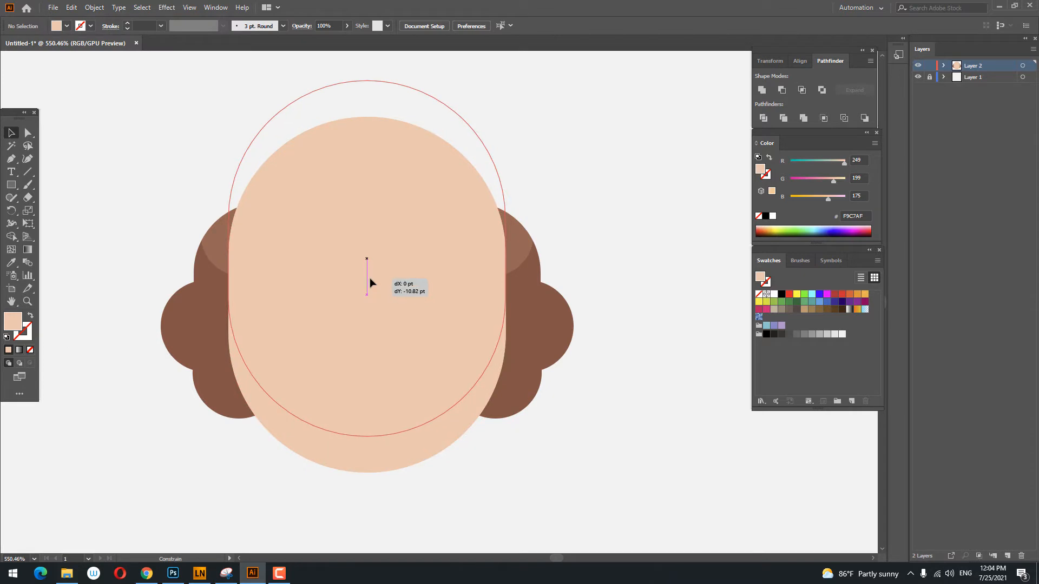
- Change the fill of the lower, original head shape to the darker skin tone #EDAB91
click(424, 454)
double_click(12, 324)
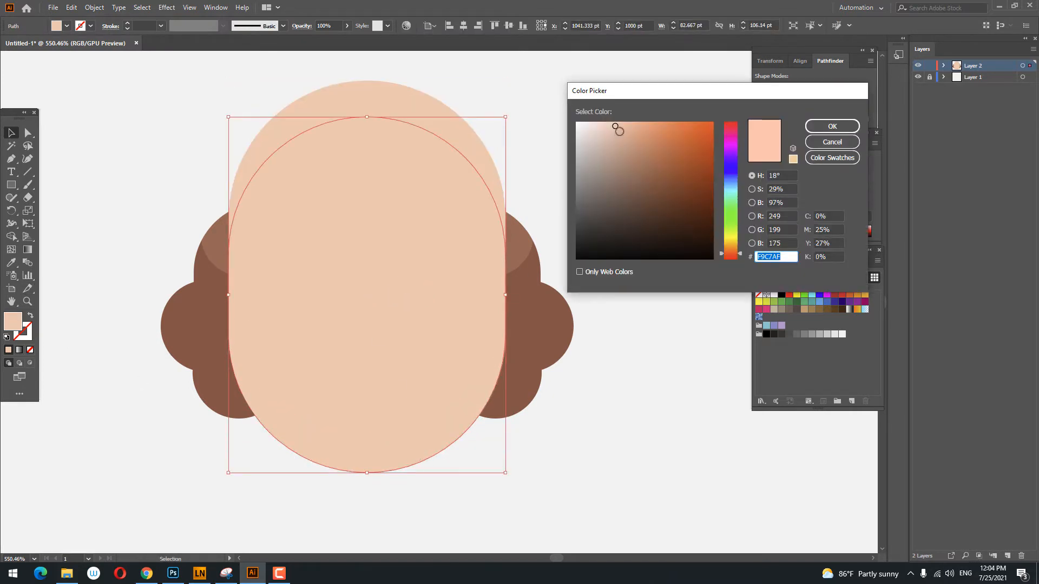
click(628, 130)
click(842, 127)
click(632, 204)
- Divide the two overlapping head shapes along their outlines with Pathfinder
key(z)
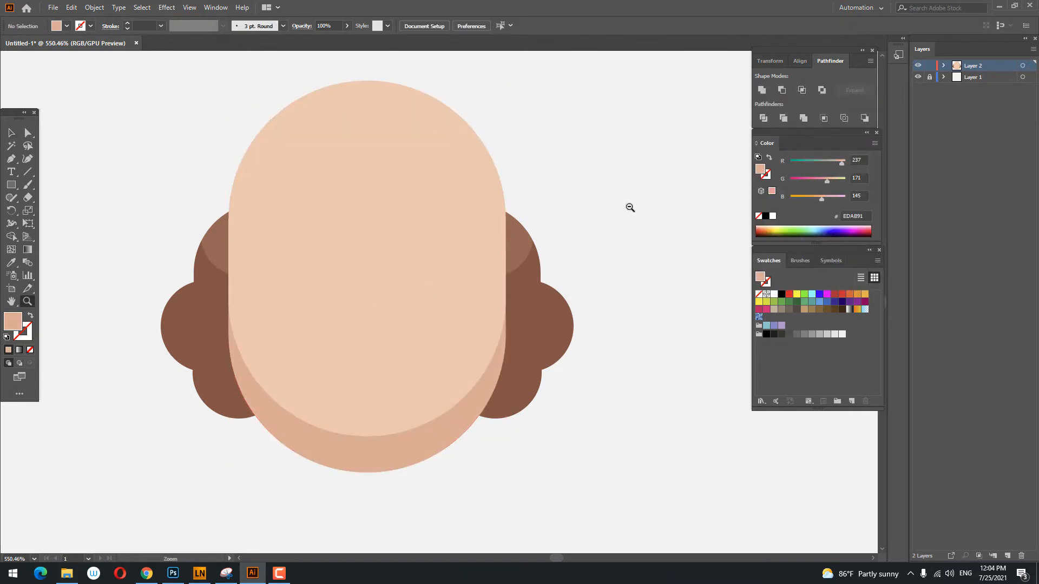
drag(629, 207, 510, 228)
click(271, 251)
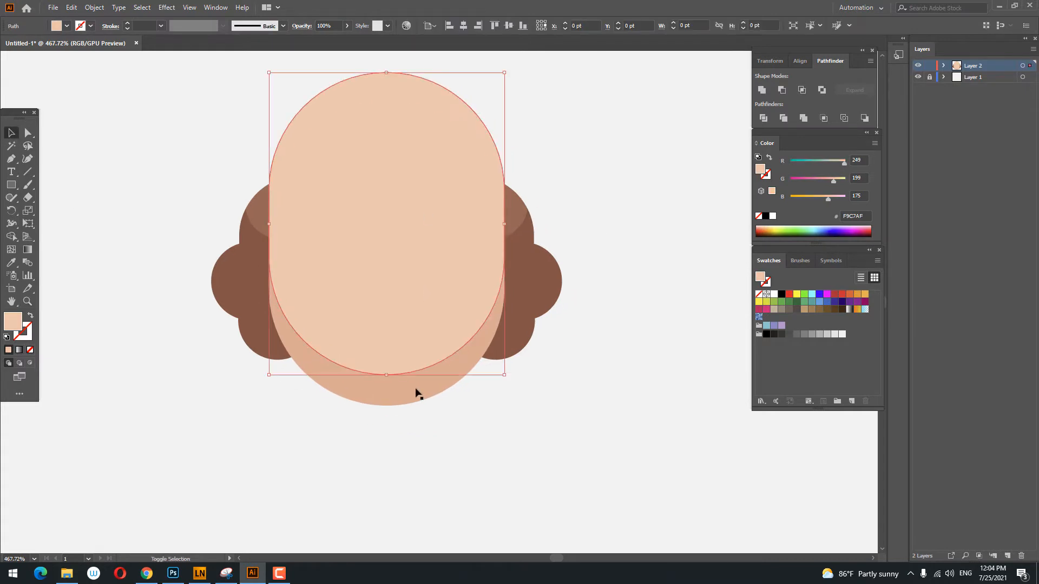
shift+click(417, 395)
click(763, 118)
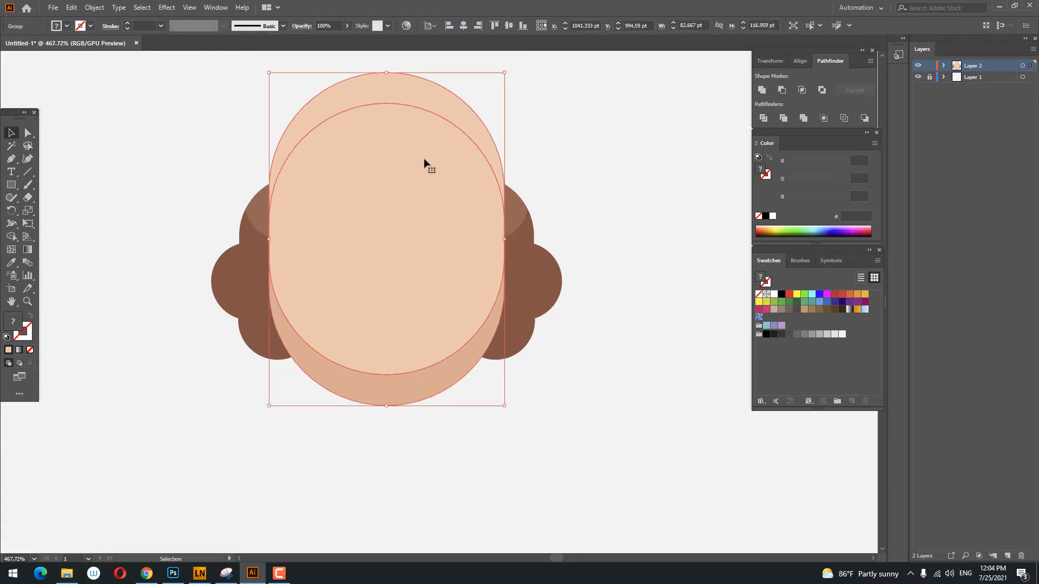
- Delete the crescent piece above the original head outline within the divided group, and leave isolation mode
double_click(429, 111)
click(429, 108)
key(Delete)
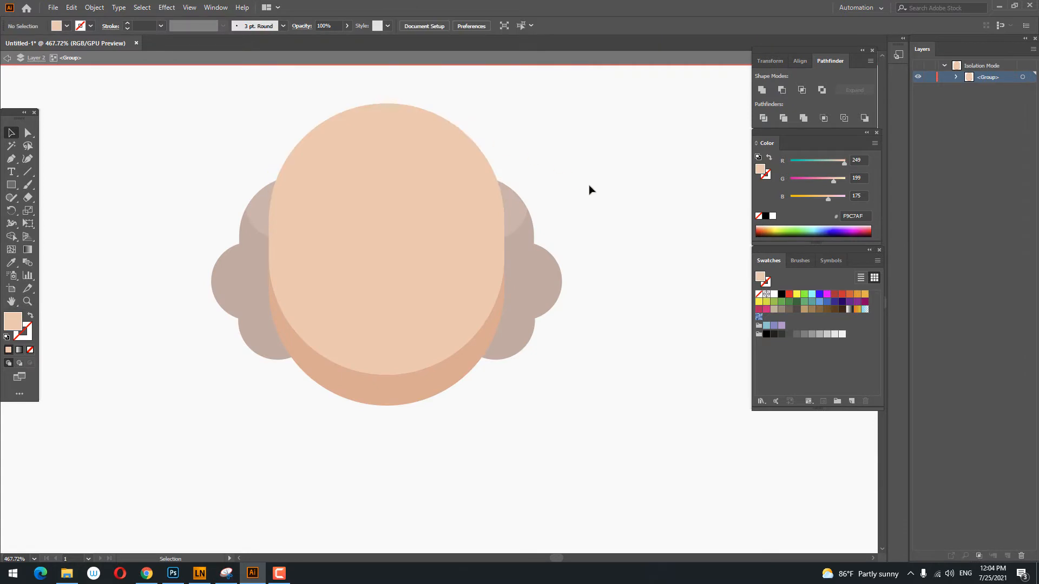
double_click(603, 205)
- Draw a thin horizontal rectangle about 49 × 4.6 pt across the forehead
drag(614, 266, 642, 303)
key(z)
click(482, 248)
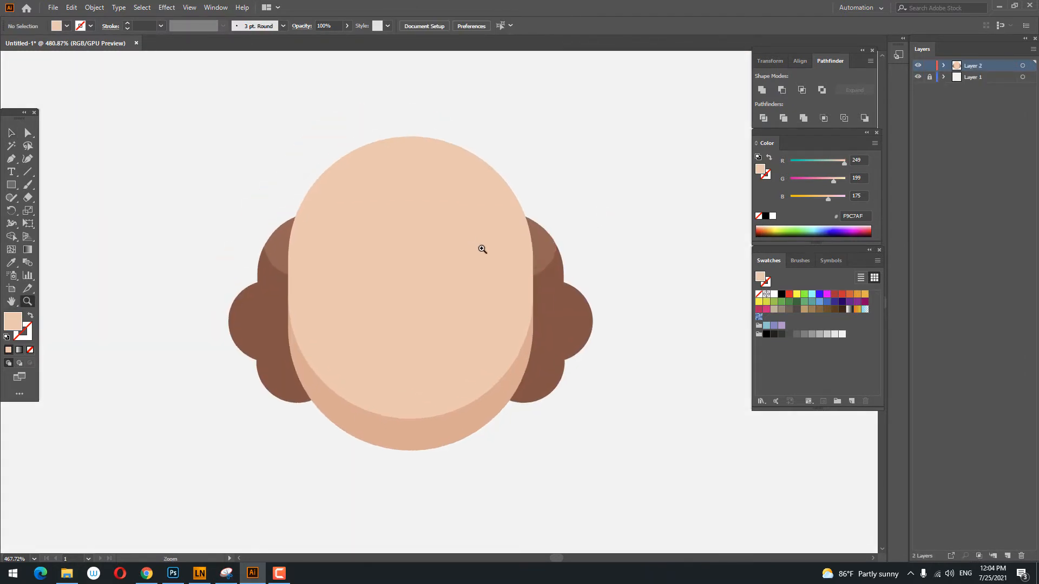
drag(471, 252, 461, 231)
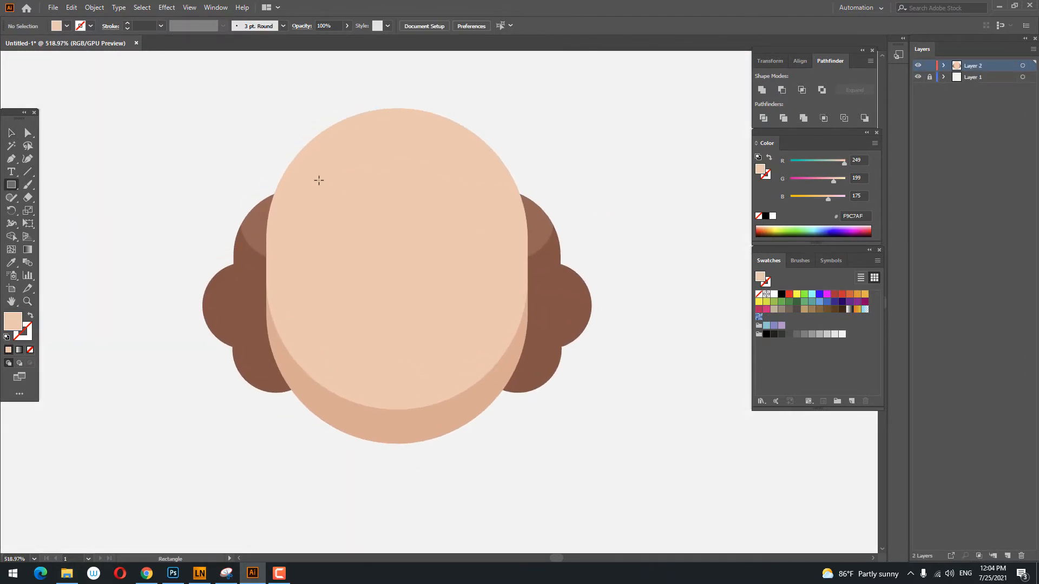
drag(319, 180, 474, 194)
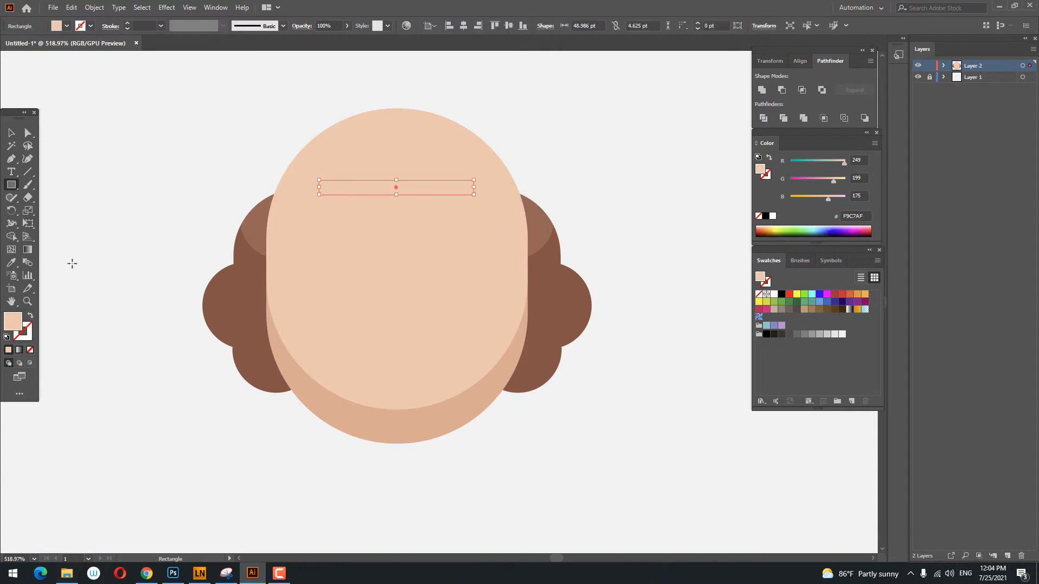
- Fill the thin forehead rectangle with the darker skin tone #EDAB91 sampled from the chin shadow
click(12, 252)
click(11, 263)
click(332, 417)
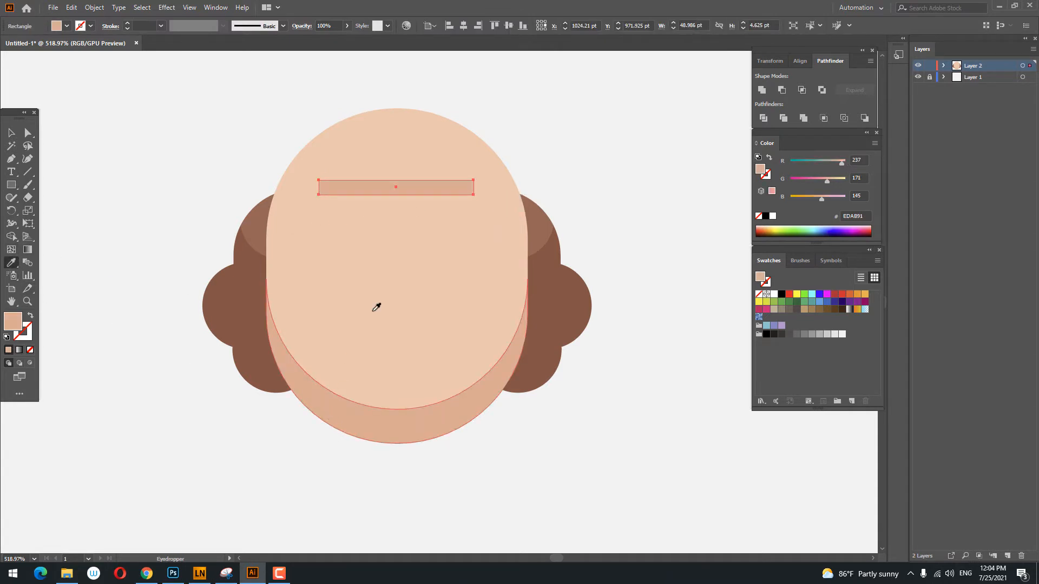
- Round the ends of the forehead bar fully, with a corner radius of about 2.3 pt
key(z)
drag(416, 247, 392, 276)
click(28, 132)
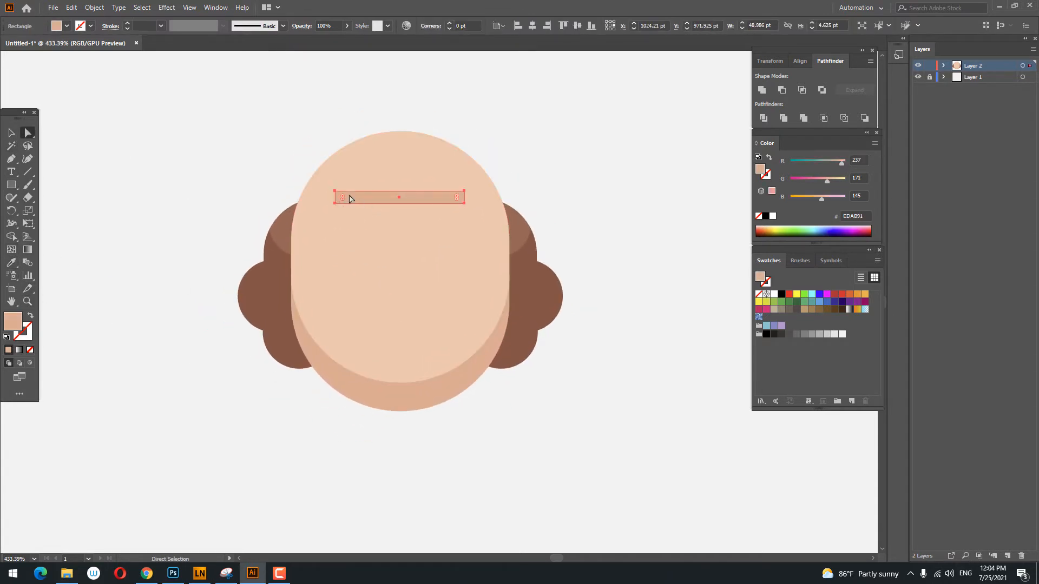
drag(418, 198, 418, 200)
key(z)
drag(416, 235, 439, 253)
- Centre the rounded forehead bar horizontally with the align options
click(11, 134)
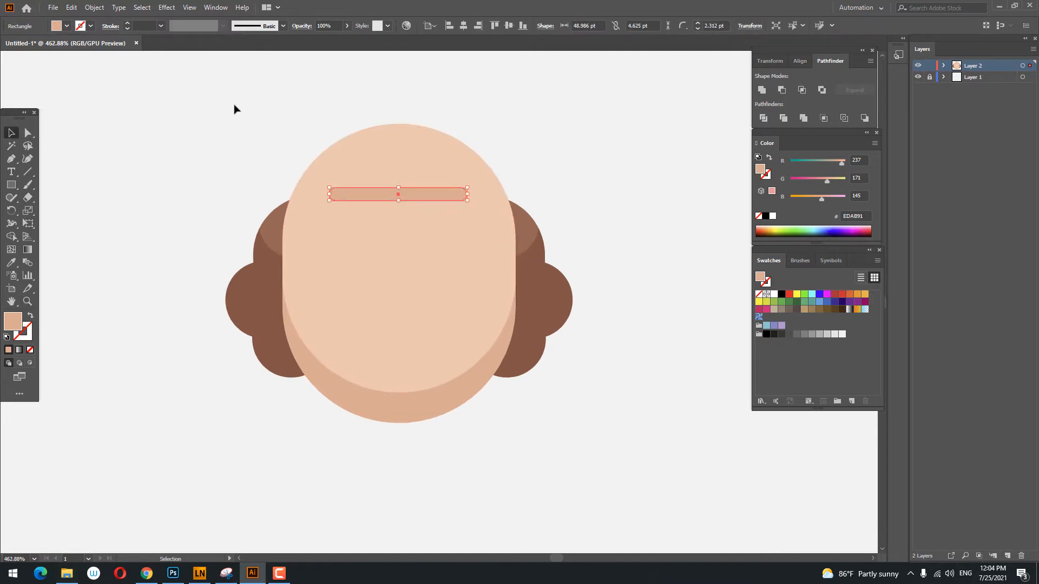
click(234, 106)
click(409, 198)
click(463, 25)
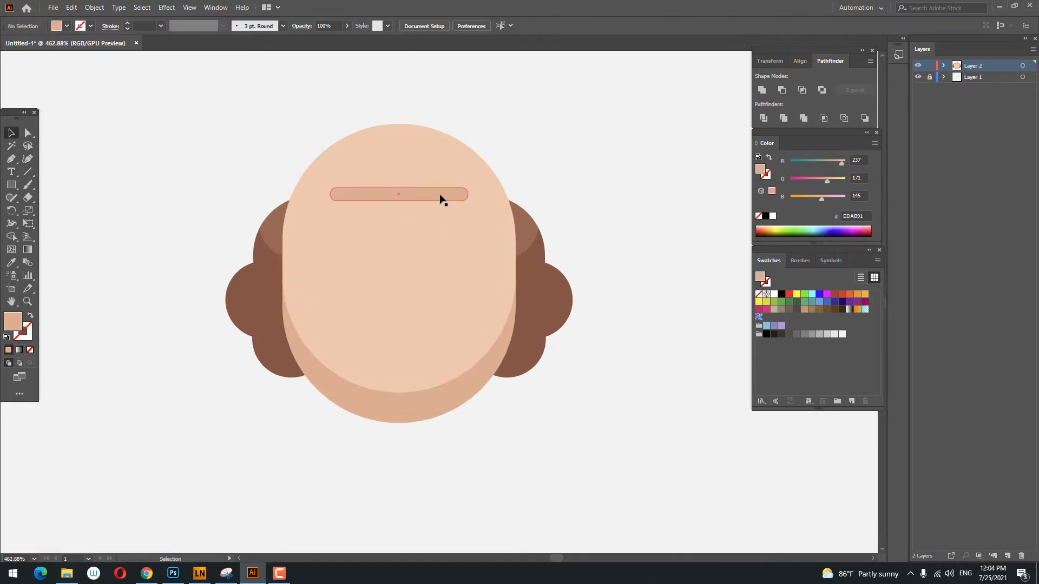
- Paste a copy of the forehead bar in front, shorten it and place it centred above the long bar
click(71, 7)
click(99, 68)
click(71, 7)
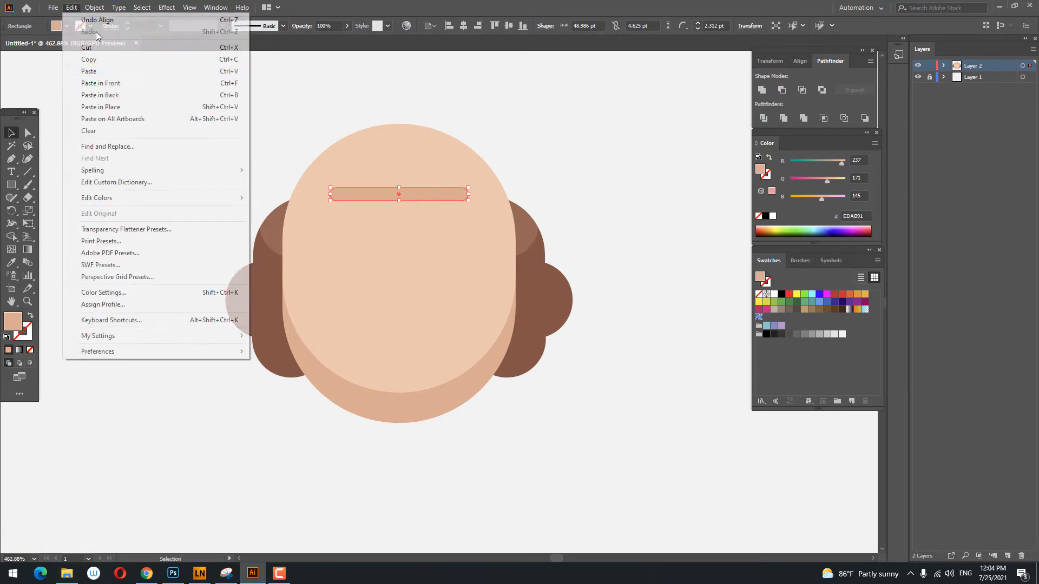
click(117, 85)
drag(407, 190, 427, 175)
click(547, 165)
drag(546, 175, 544, 157)
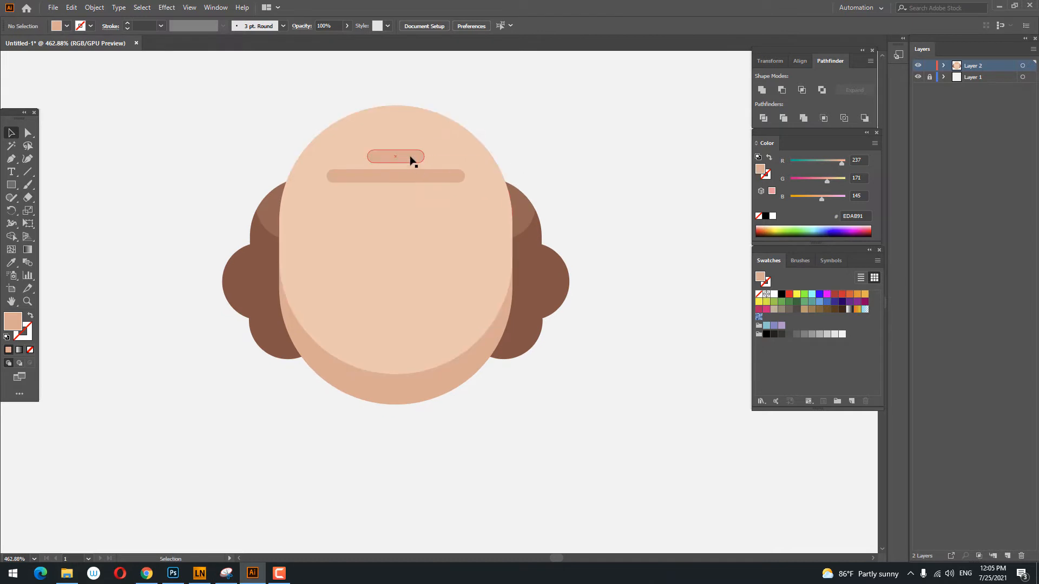
drag(410, 157, 410, 149)
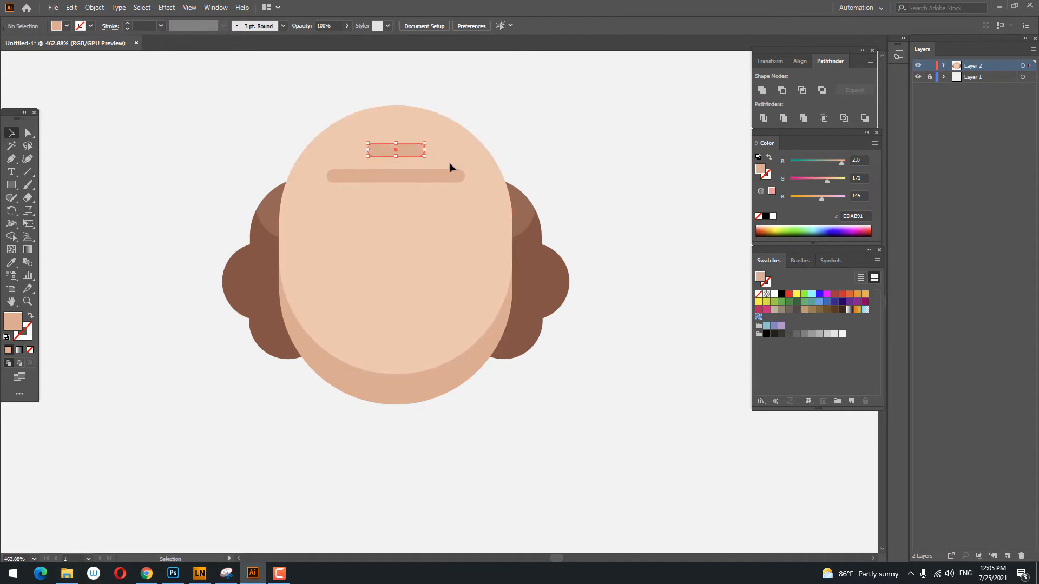
click(534, 190)
drag(534, 192, 532, 224)
- Apply Pathfinder Unite to the long forehead bar and to the short one separately
key(z)
drag(491, 228, 509, 259)
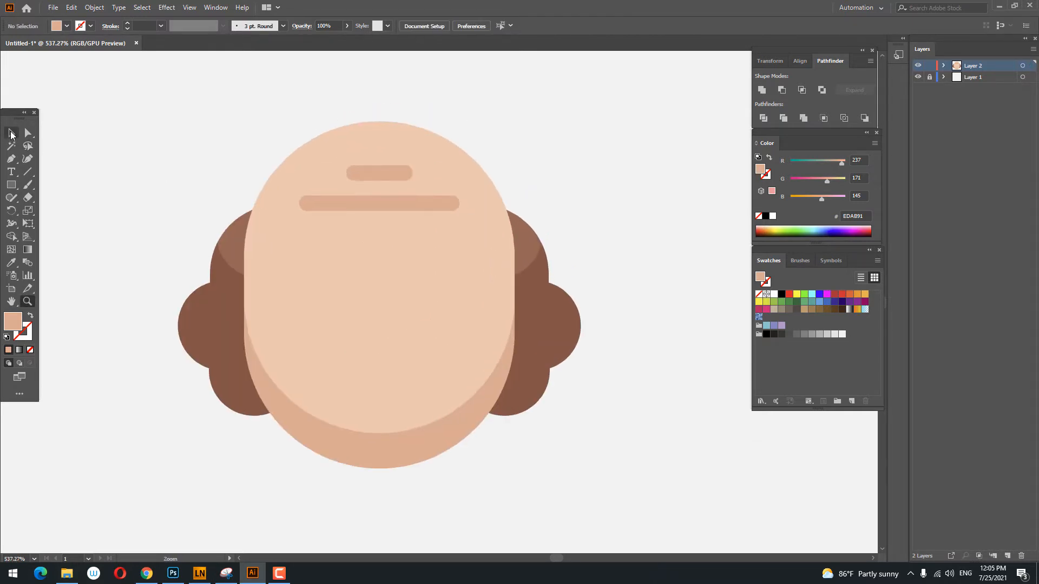
click(12, 135)
drag(417, 250, 406, 224)
click(406, 181)
click(763, 90)
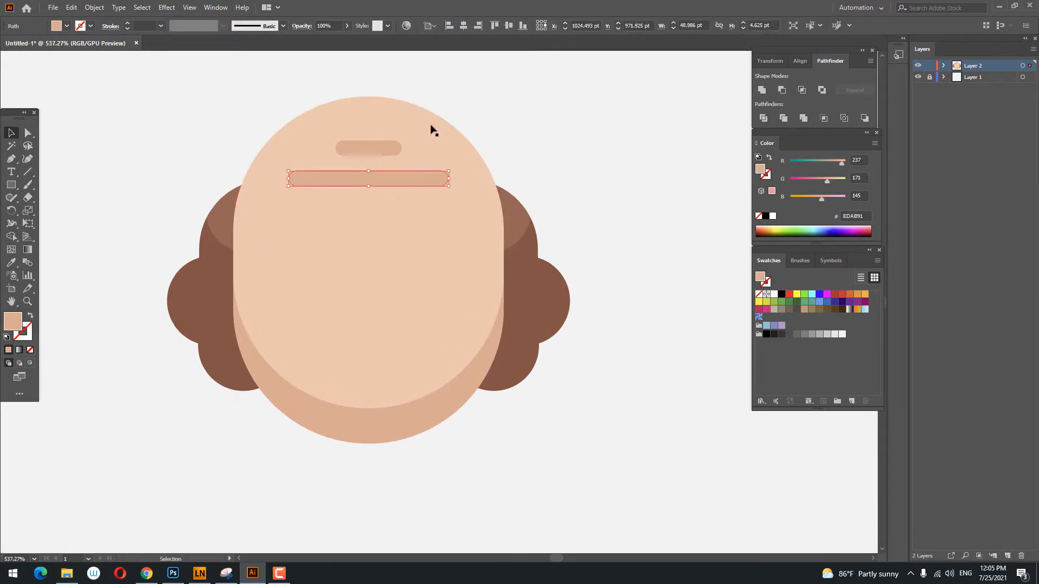
click(397, 148)
click(762, 90)
click(605, 192)
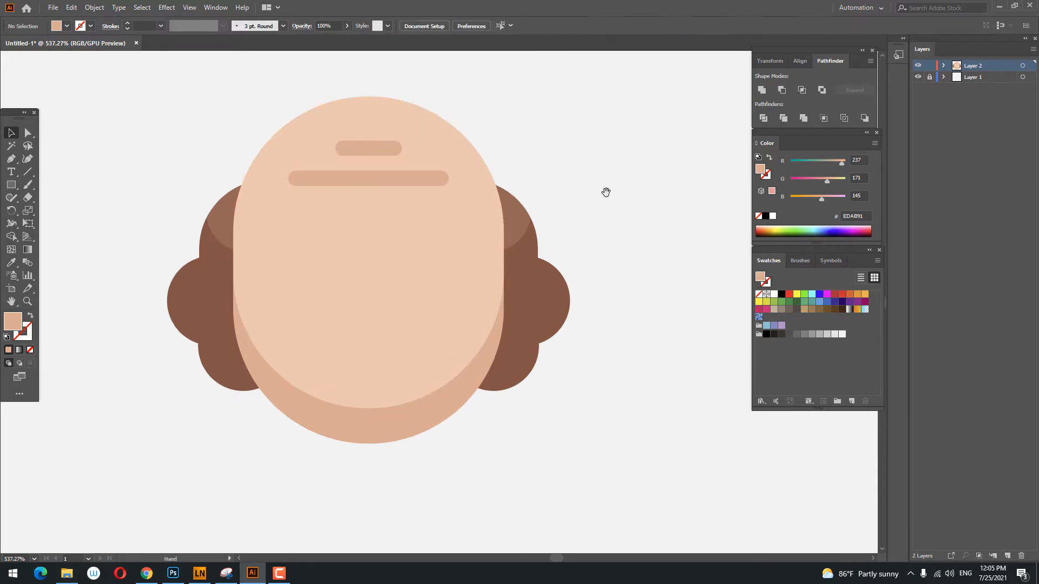
- Draw a square about 8.3 pt wide on the right half of the face below the forehead bars
key(z)
drag(606, 192, 509, 267)
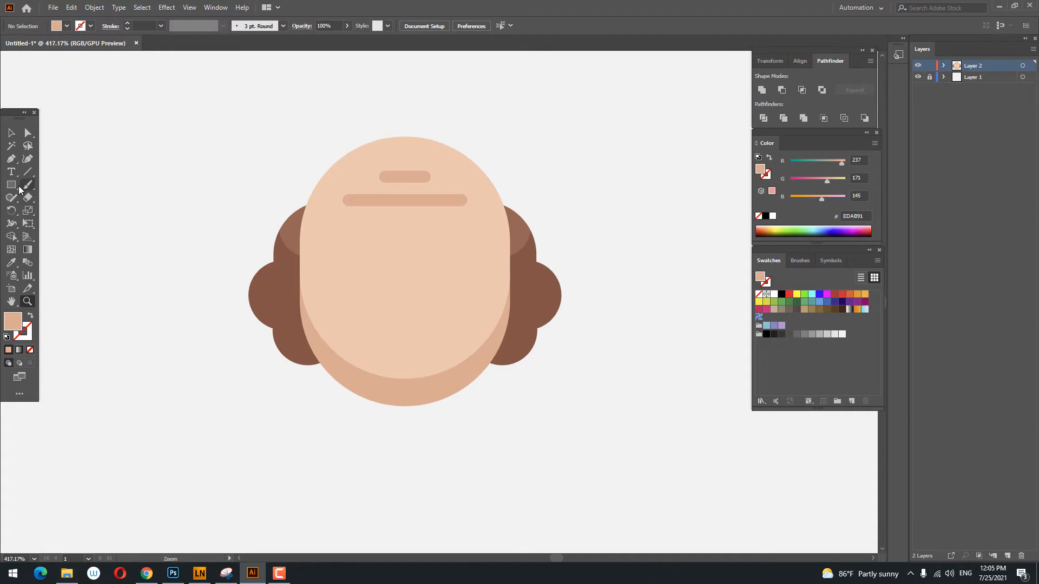
drag(19, 188, 44, 185)
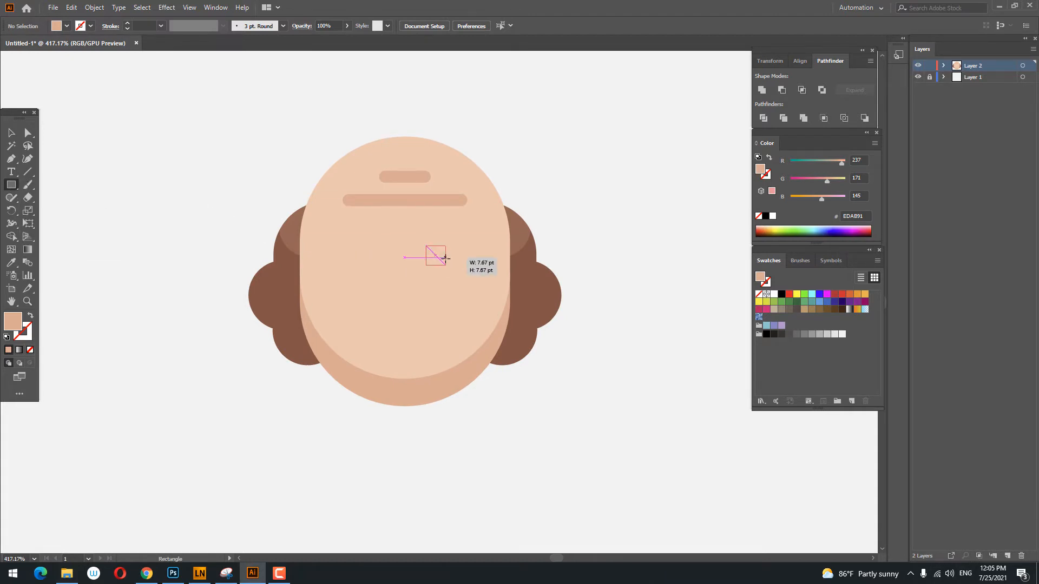
drag(445, 259, 463, 308)
key(z)
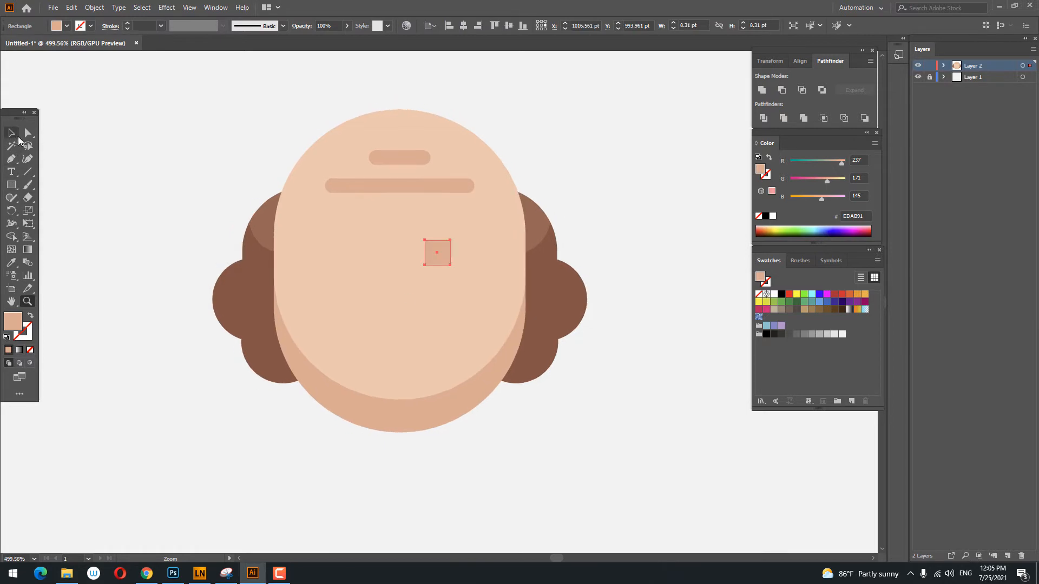
- Round the square's corners fully and stretch it to about 10.2 pt tall as an oval eye
click(18, 138)
drag(433, 249, 438, 277)
click(636, 330)
drag(630, 334, 615, 343)
click(423, 267)
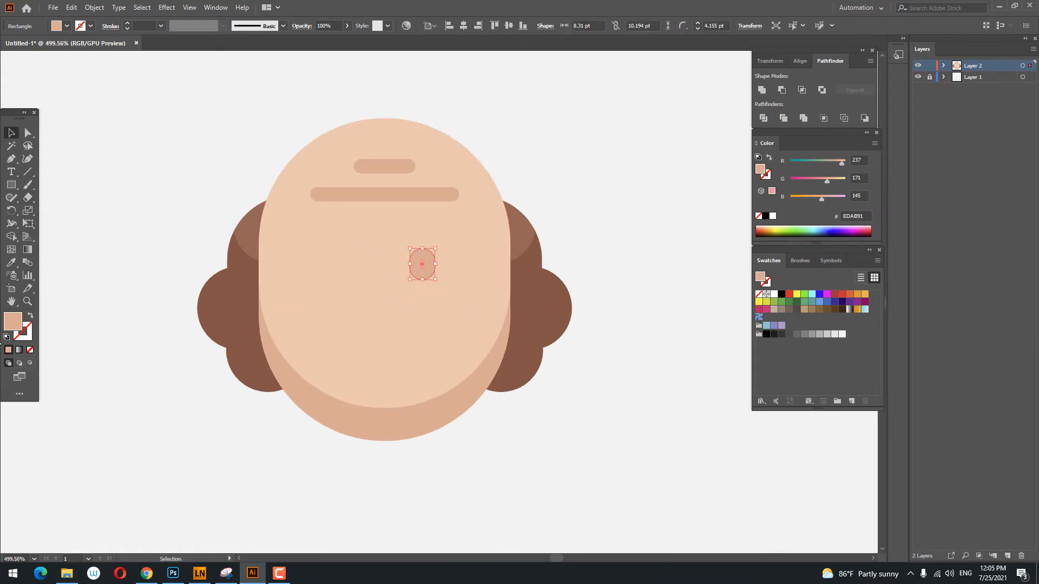
- Change the oval eye's fill to the darker skin brown #D3876C
double_click(19, 324)
click(644, 140)
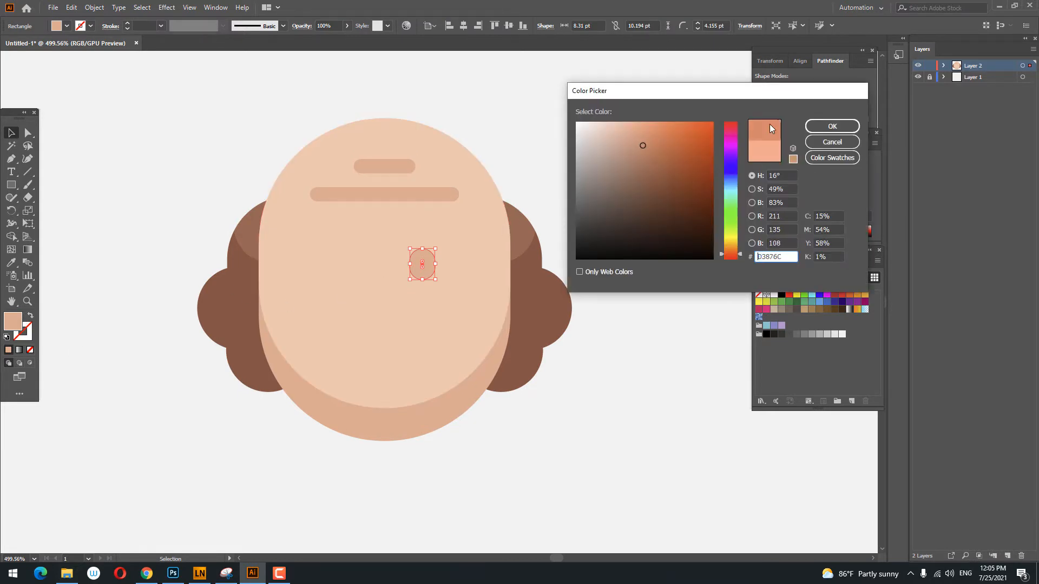
click(824, 127)
- Copy the eye, paste it in front and move one of the two horizontally to the left half of the face
key(z)
mouse_move(576, 262)
mouse_down()
mouse_move(539, 267)
mouse_move(557, 265)
mouse_up()
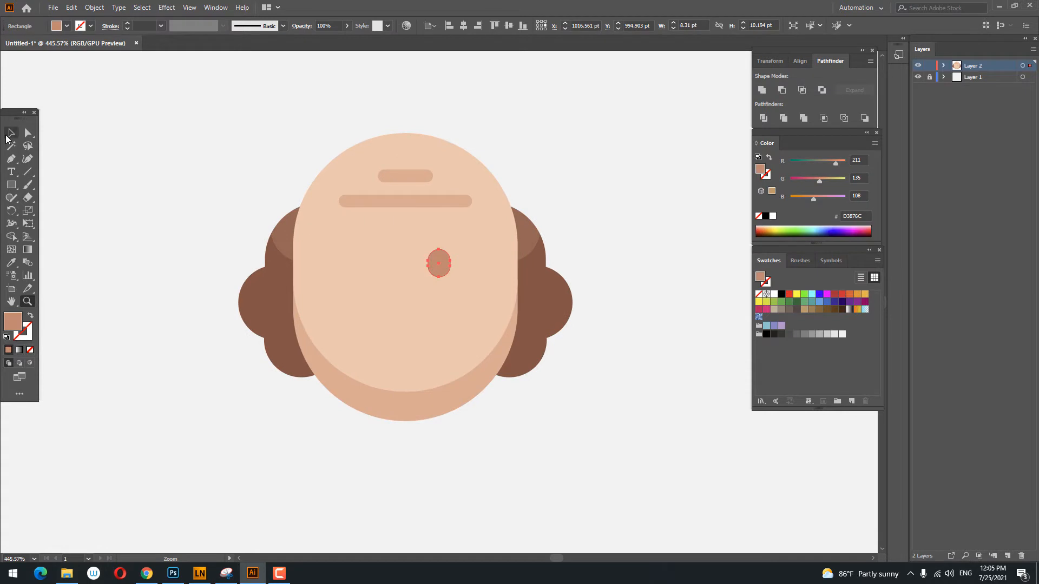
click(11, 134)
click(71, 8)
click(89, 59)
click(71, 7)
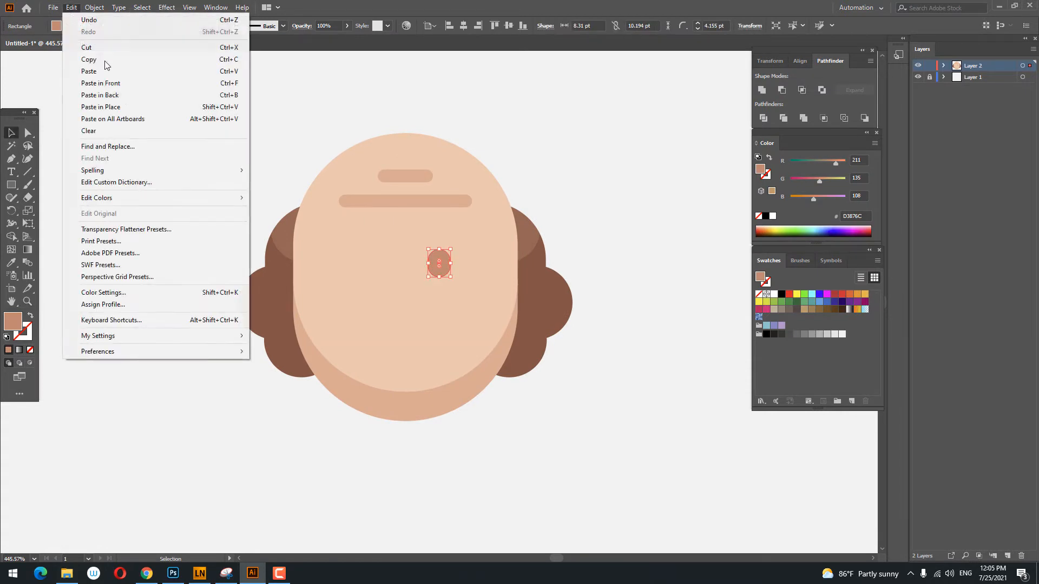
click(100, 83)
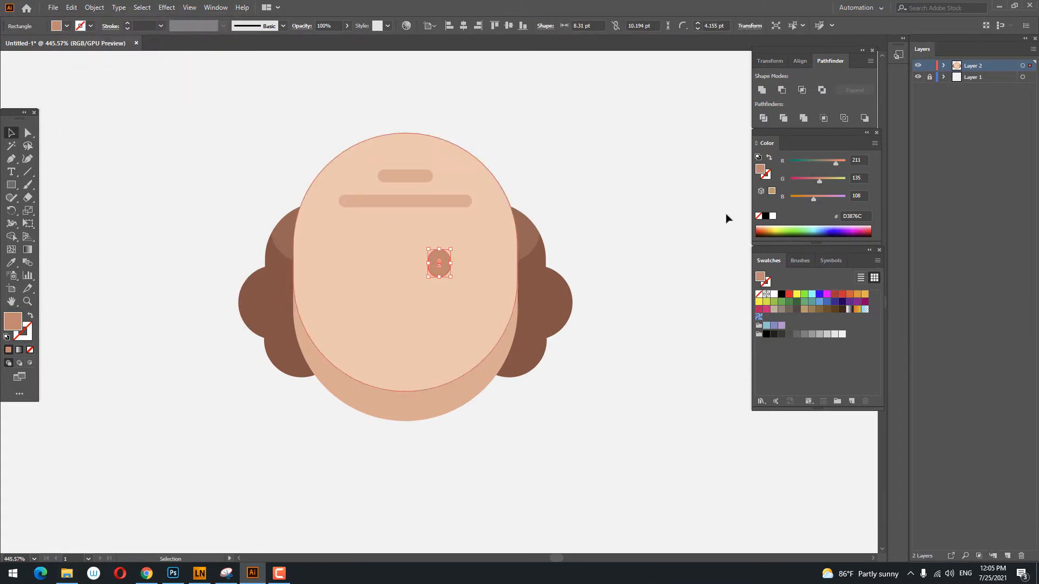
drag(432, 265, 376, 265)
click(448, 266)
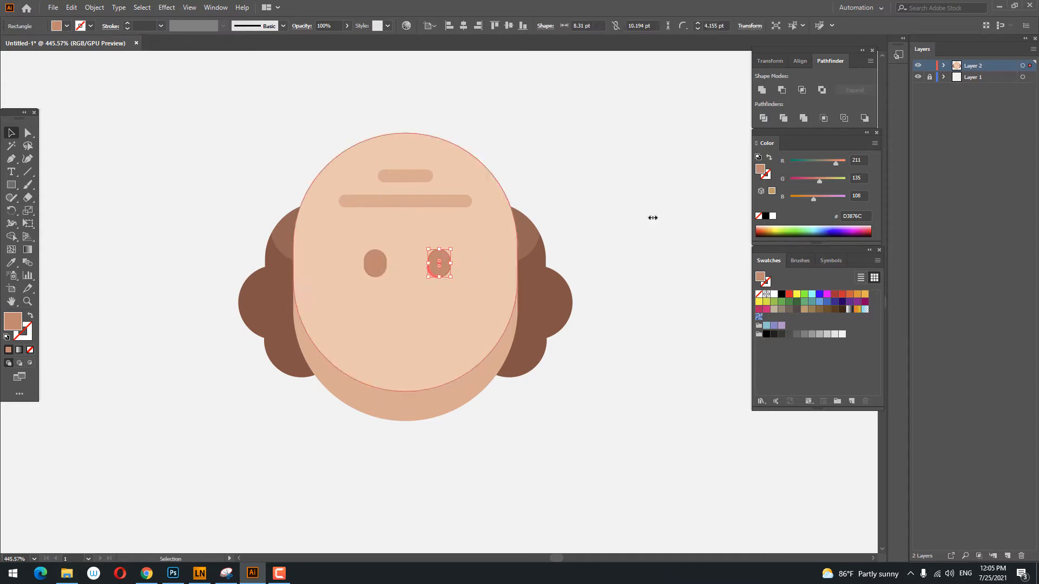
click(705, 156)
- Group the two eyes and centre the group horizontally
key(z)
drag(656, 189, 632, 198)
drag(426, 285, 387, 296)
drag(413, 241, 427, 238)
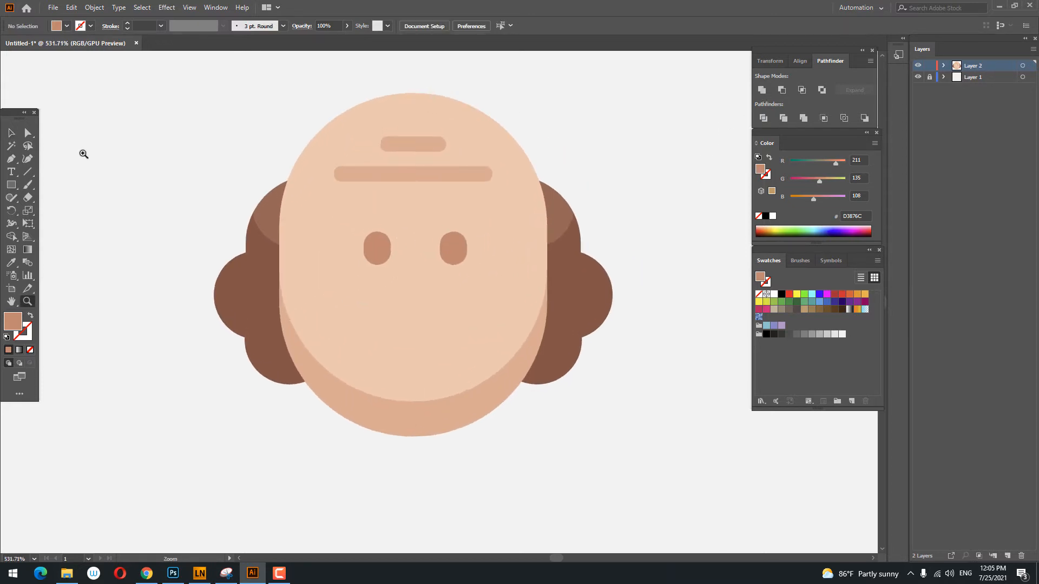
click(10, 134)
click(373, 247)
shift+click(456, 250)
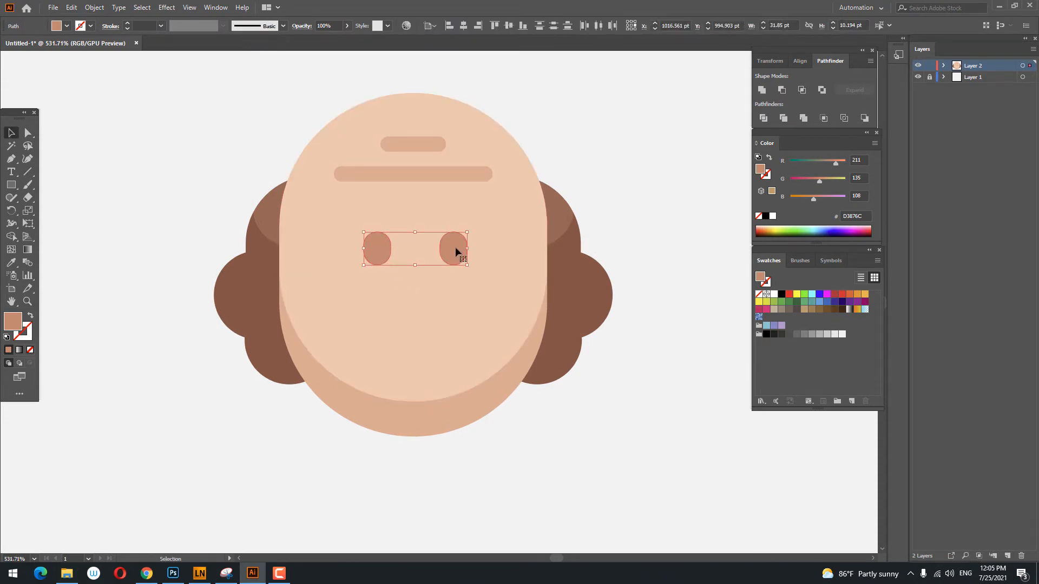
right_click(455, 248)
click(489, 314)
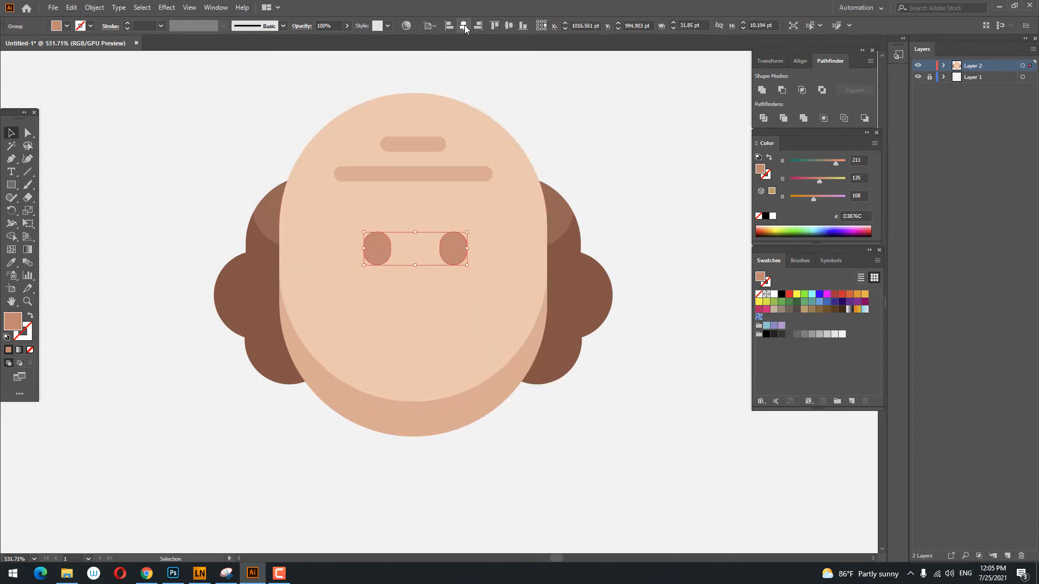
click(465, 26)
click(572, 158)
- Draw a circle about 31.8 pt in diameter centred on the right eye
key(z)
mouse_move(426, 320)
mouse_down()
mouse_move(411, 325)
mouse_move(419, 326)
mouse_up()
drag(11, 185, 54, 211)
drag(398, 239, 493, 276)
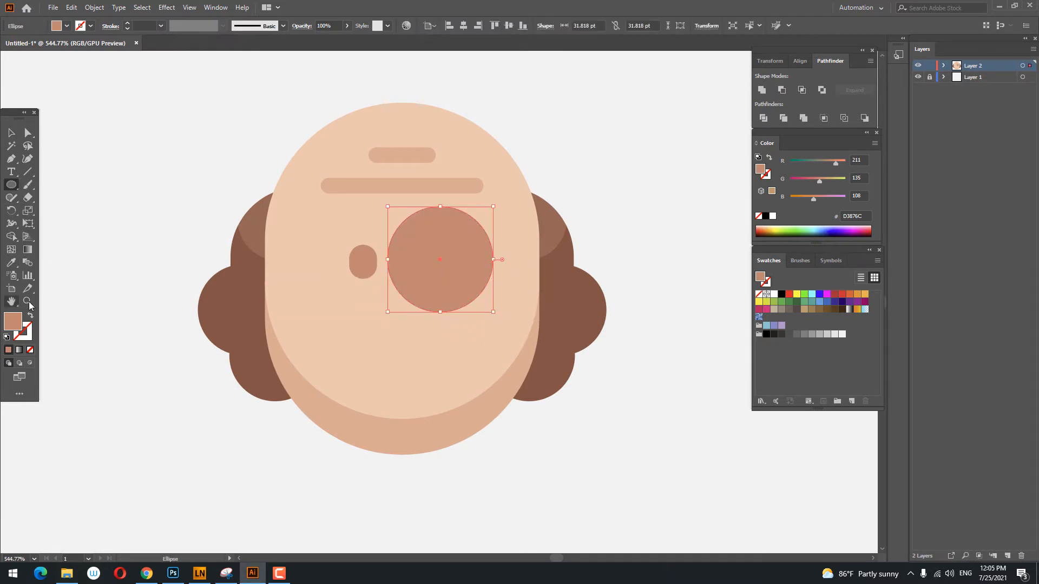
- Swap the circle's fill and stroke, and set the stroke colour to dark grey-brown #685954
click(29, 316)
double_click(24, 338)
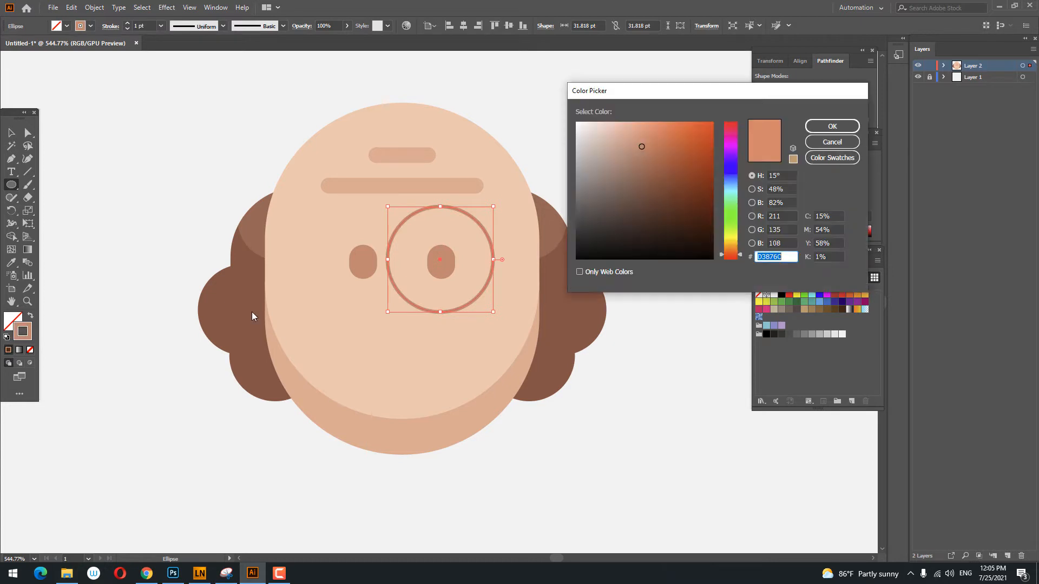
drag(603, 174, 602, 203)
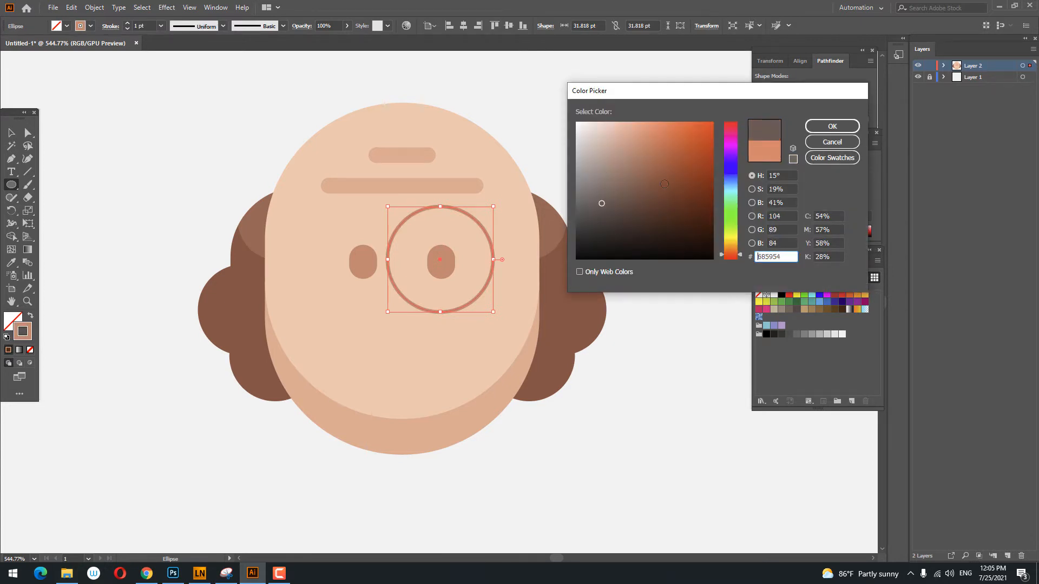
click(832, 127)
- Shrink the outlined circle around its centre to about 21.4 pt and set its stroke weight to 3 pt
click(10, 133)
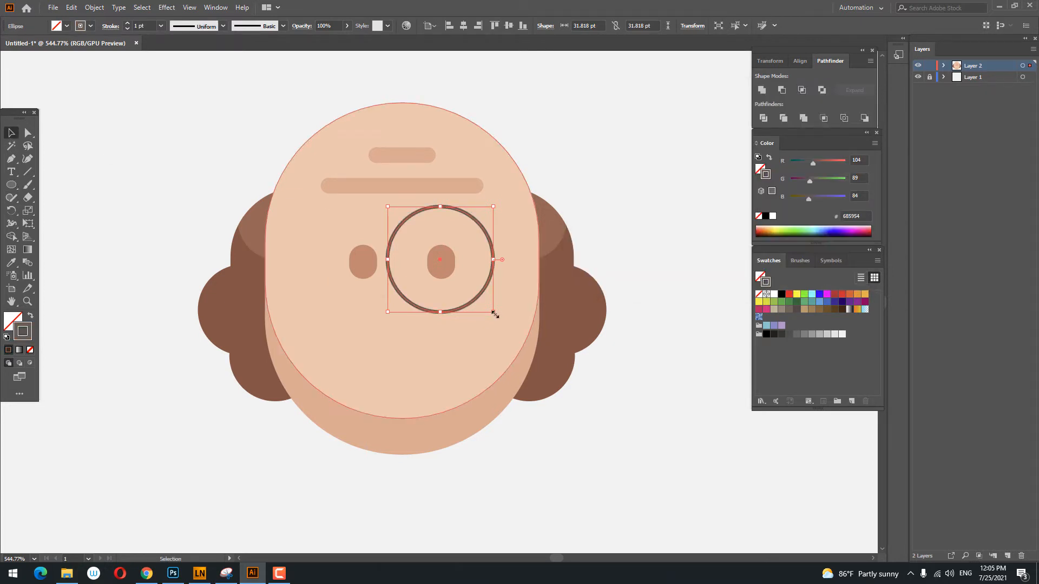
drag(494, 313, 476, 295)
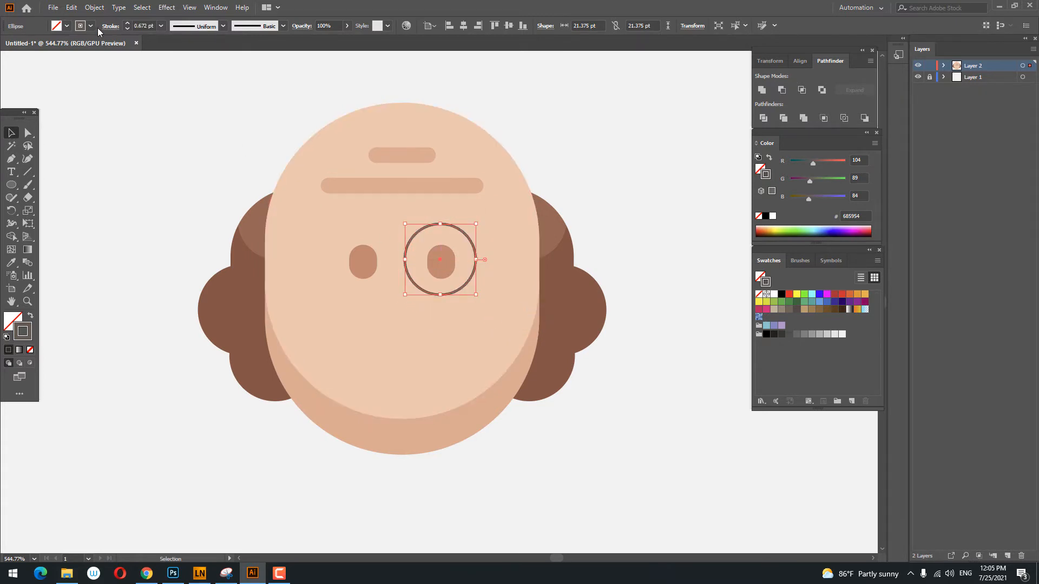
click(128, 24)
click(127, 24)
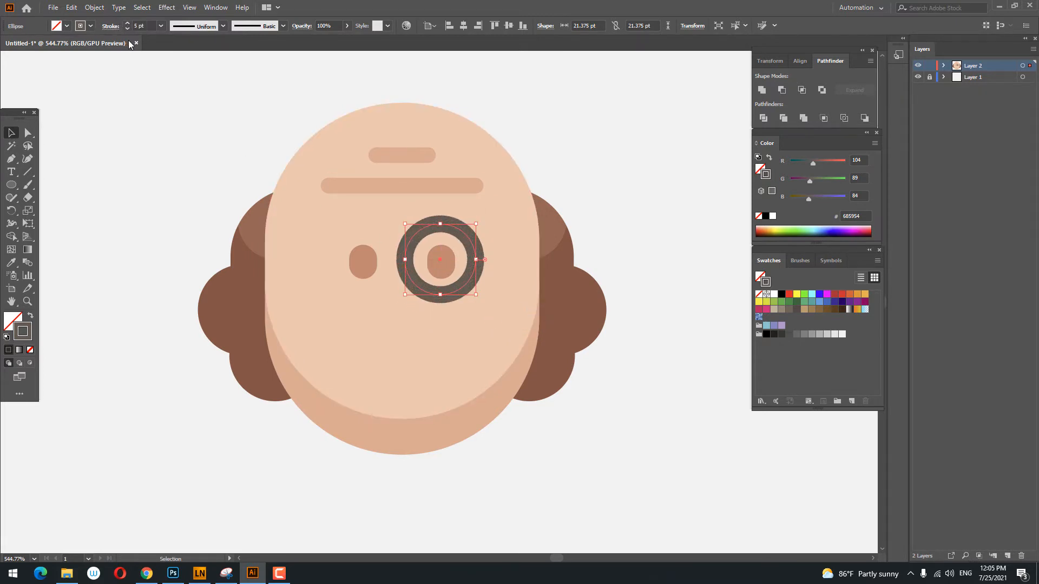
click(127, 28)
click(128, 28)
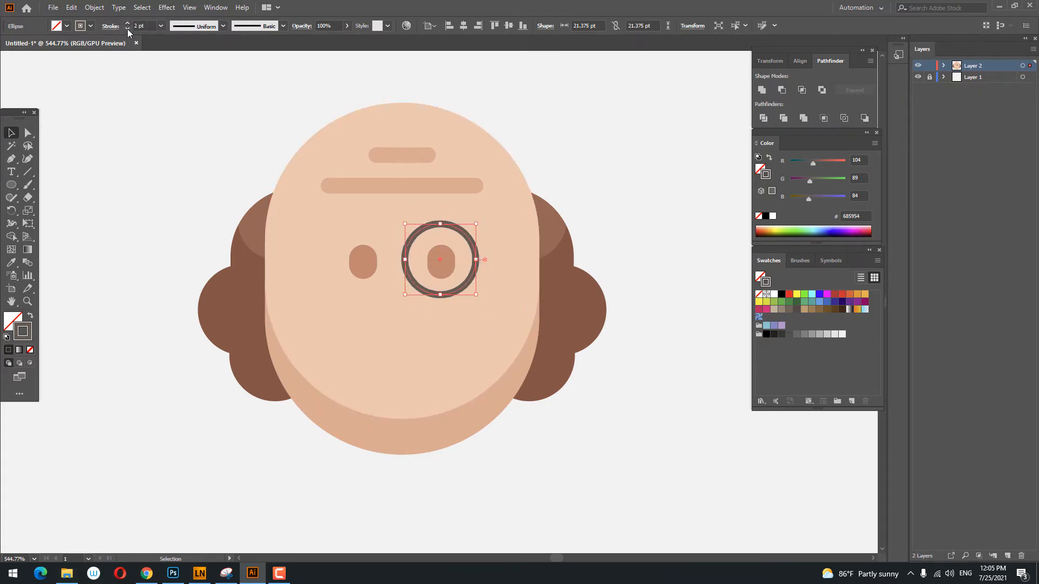
click(603, 335)
- Move the ring slightly to centre it around the right eye
key(z)
drag(482, 252, 606, 357)
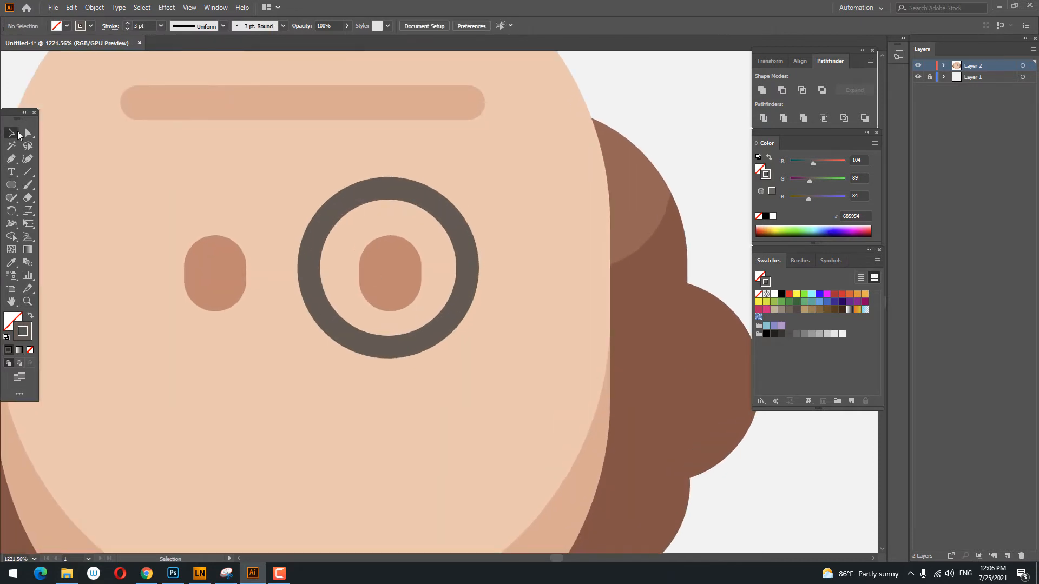
drag(466, 280, 474, 277)
key(z)
drag(468, 238, 372, 256)
key(space)
drag(380, 271, 364, 243)
click(14, 133)
click(623, 422)
- Copy the ring around the right eye and paste the copy in front
key(space)
key(z)
drag(377, 206, 414, 234)
click(5, 133)
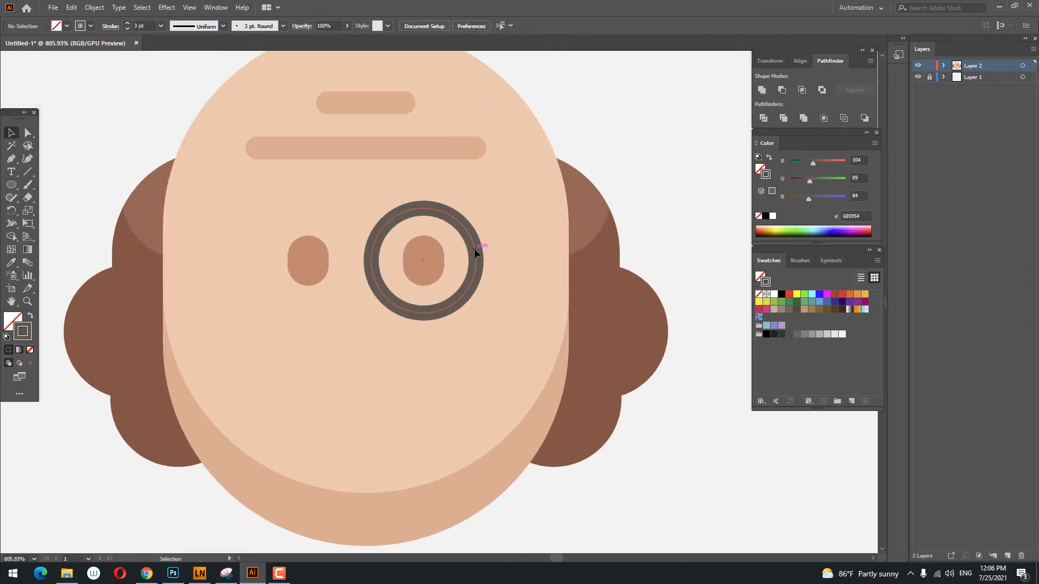
click(474, 249)
click(71, 7)
click(100, 59)
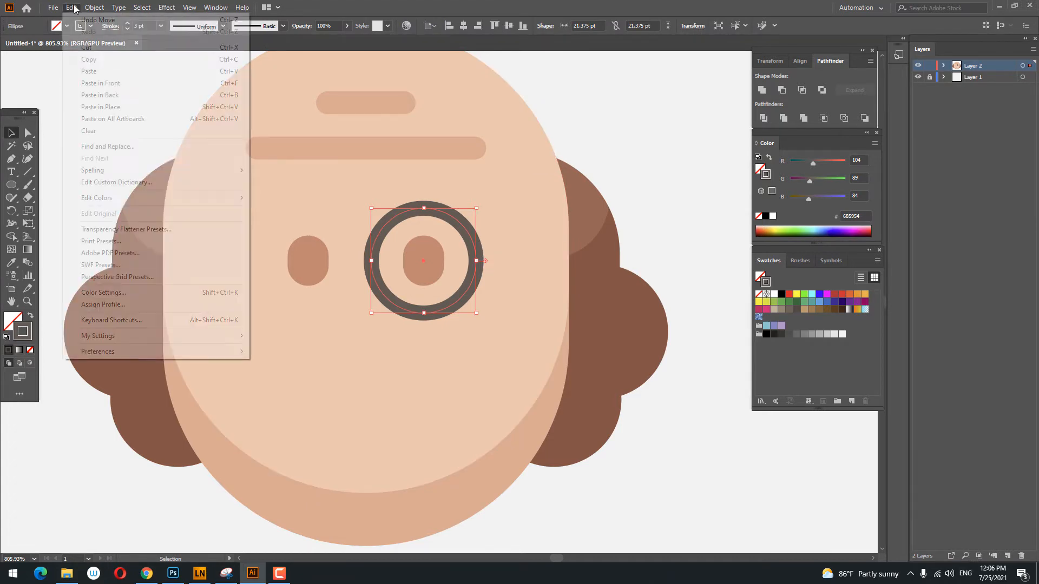
click(71, 8)
click(135, 89)
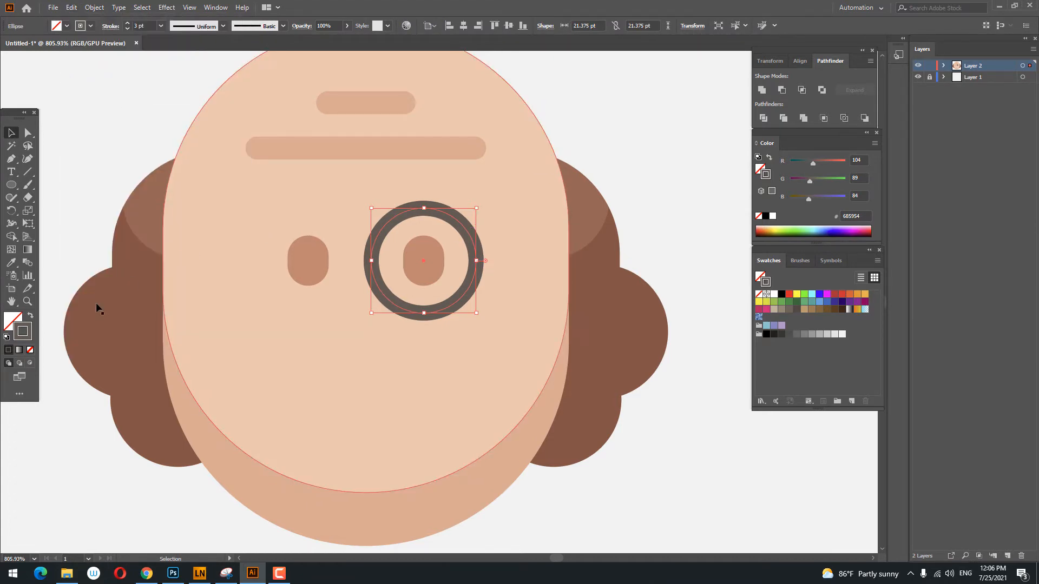
- Change the pasted ring's stroke to the lighter grey-brown #8C7974
double_click(28, 337)
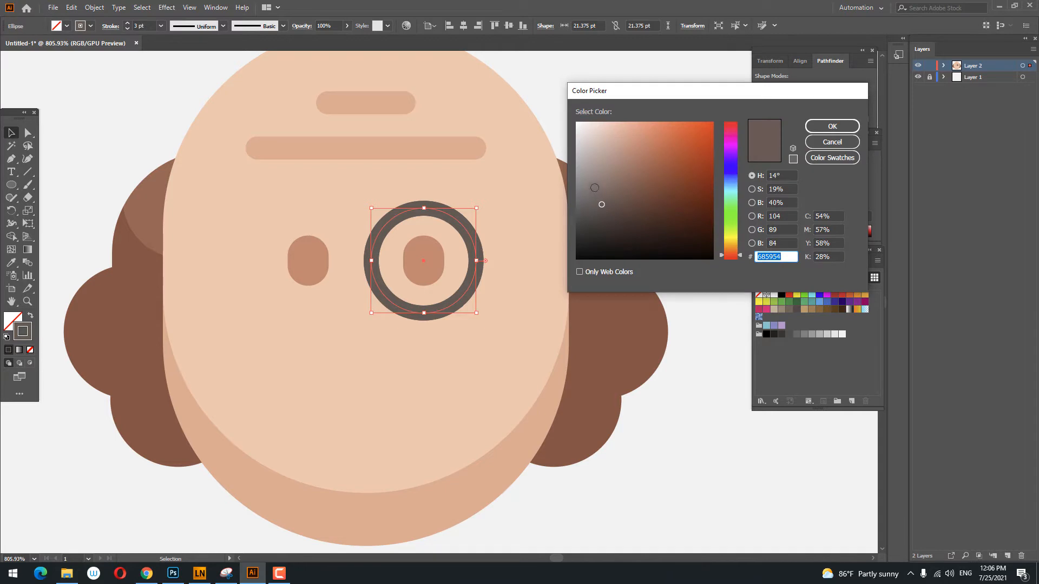
click(598, 184)
click(832, 126)
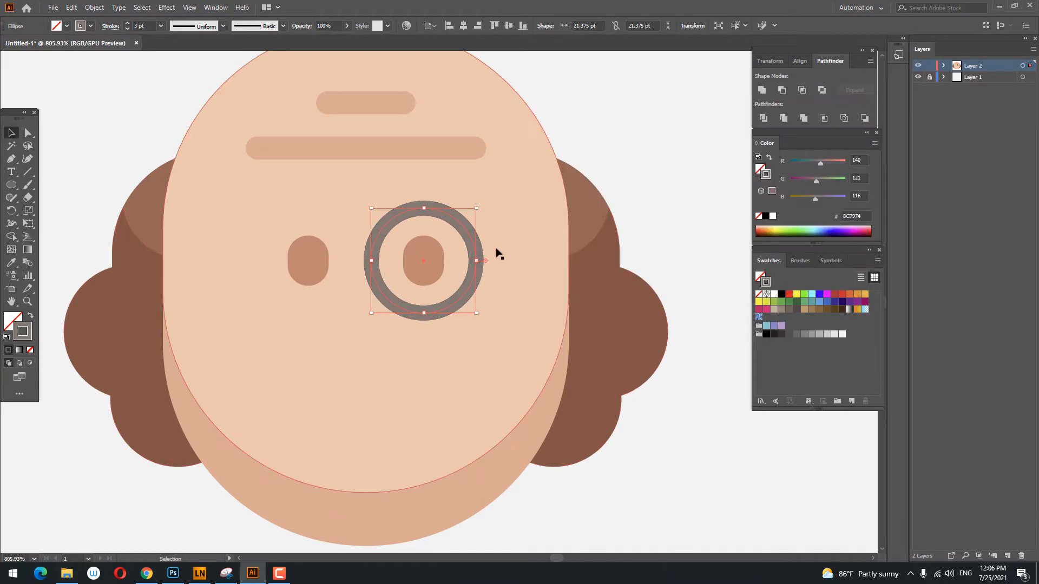
- Isolate the lighter ring around the right eye and add anchor points on its upper-left, upper-right and right edges with the Pen tool
double_click(468, 234)
key(ctrl+space)
drag(449, 233, 487, 233)
click(14, 162)
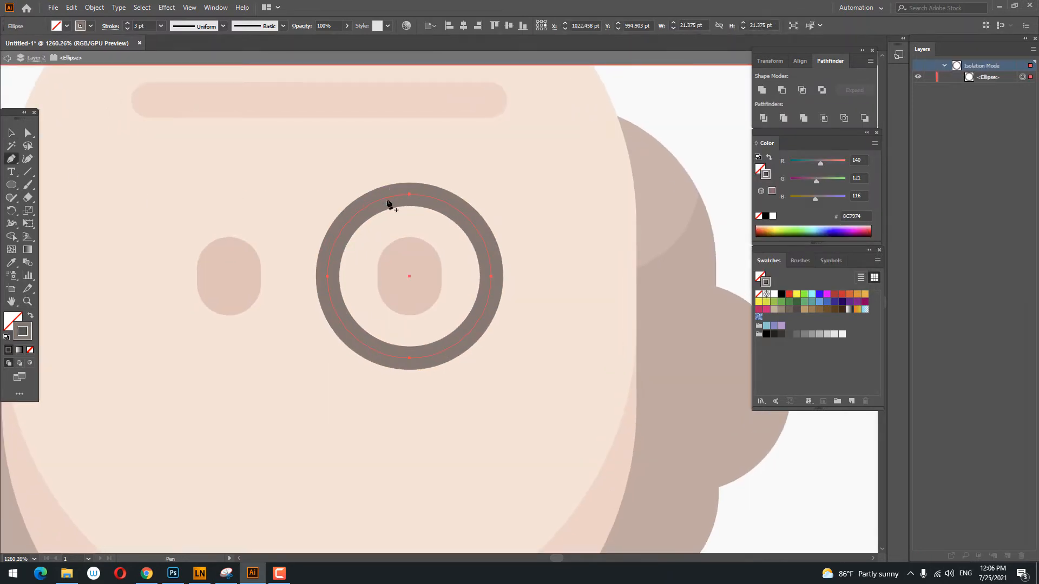
click(368, 207)
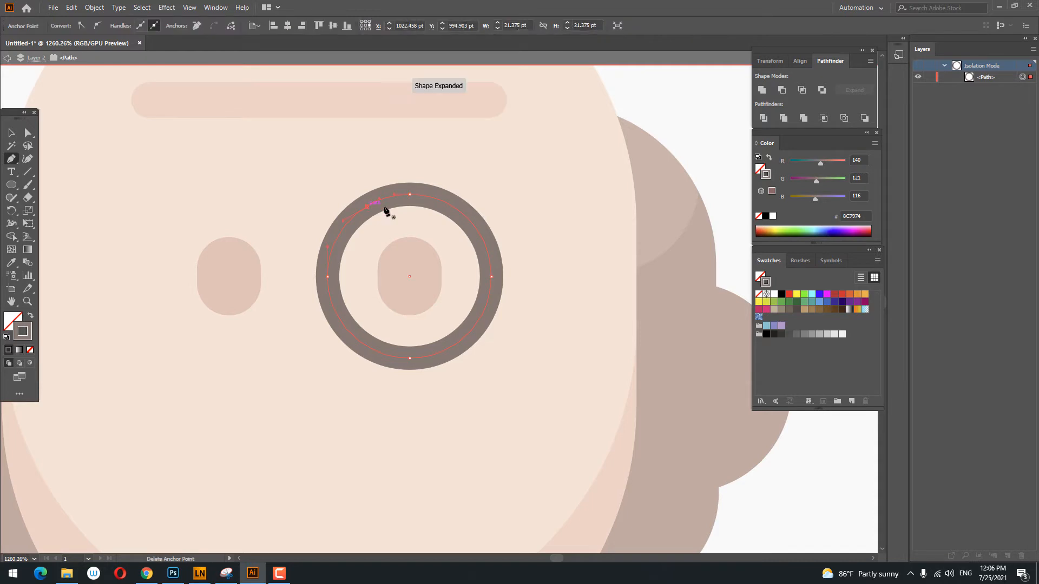
click(463, 212)
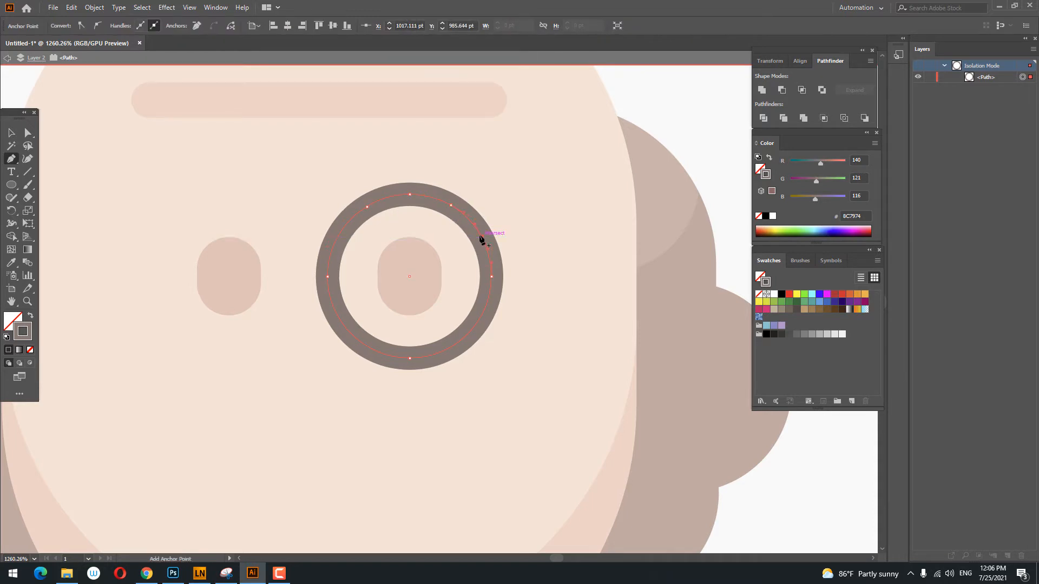
click(481, 237)
click(488, 248)
- Delete the lighter ring's lower and side anchor points and the stray leftover segment, keeping only the short arc at its top
click(28, 132)
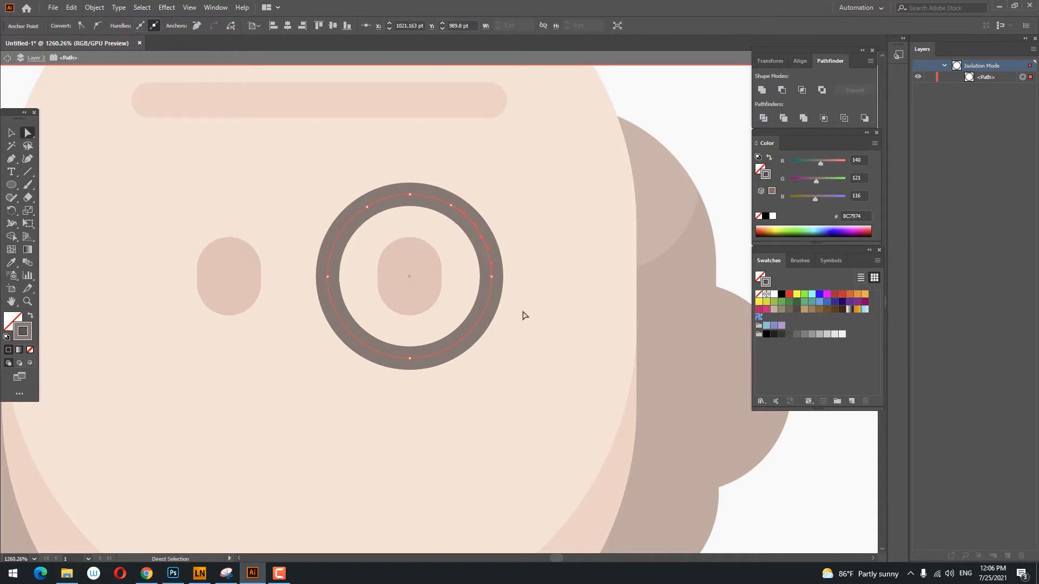
click(410, 358)
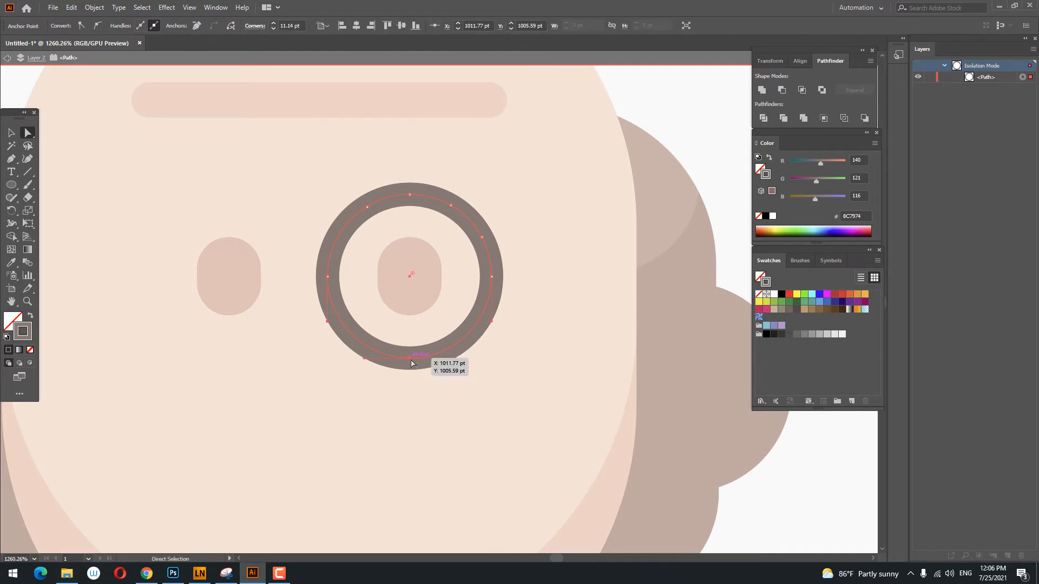
key(Delete)
click(491, 277)
key(Delete)
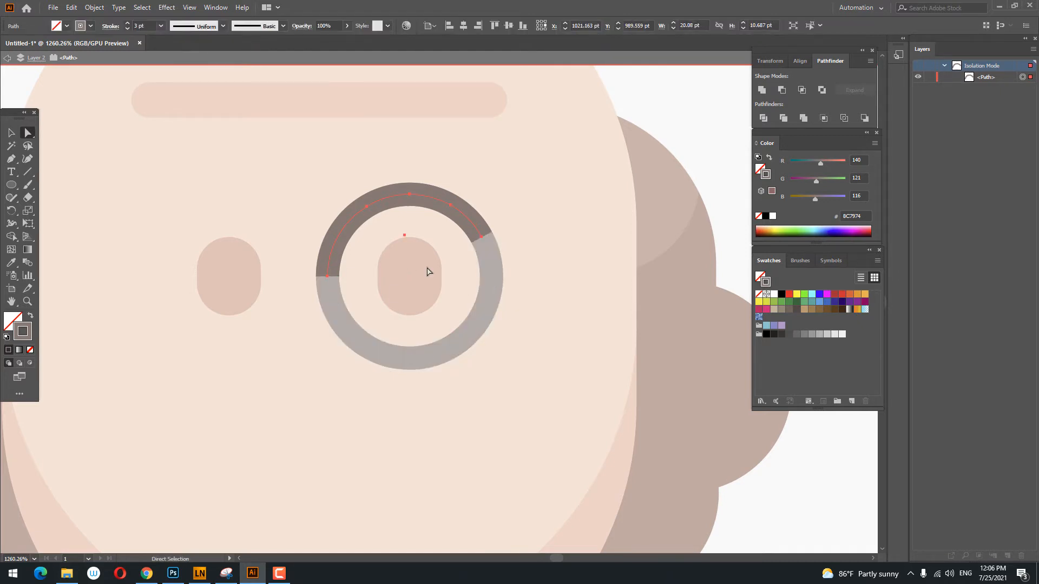
click(473, 218)
key(Delete)
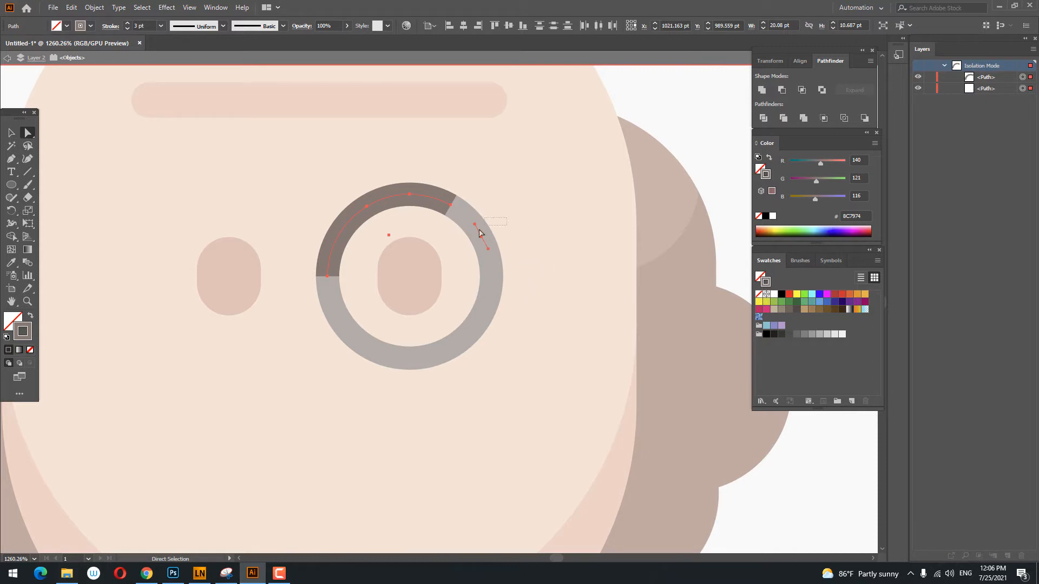
drag(479, 230, 468, 250)
key(Delete)
drag(354, 293, 294, 244)
key(Delete)
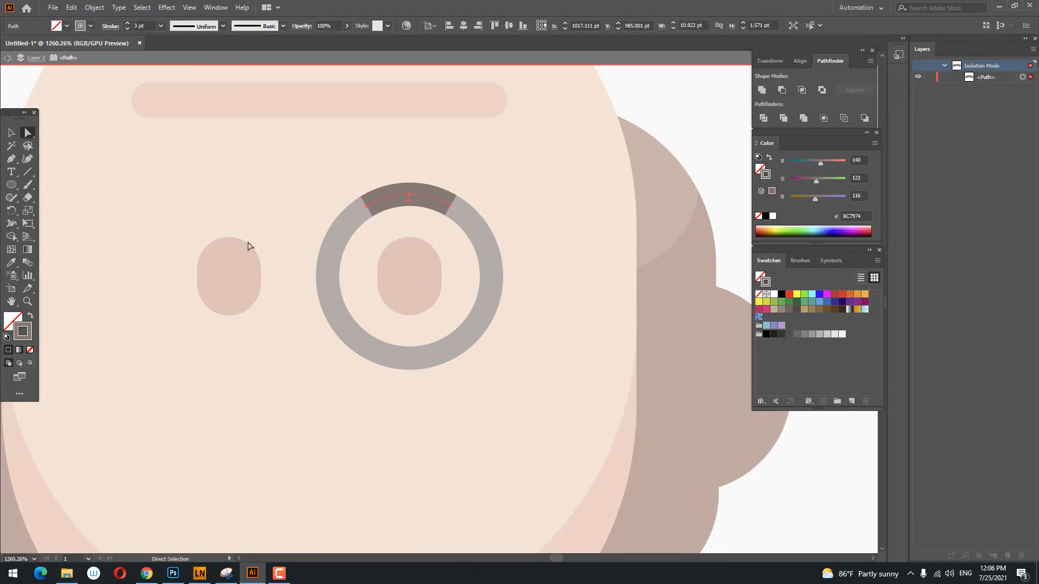
- Give the top arc's stroke round caps and exit isolation mode
click(12, 133)
click(104, 27)
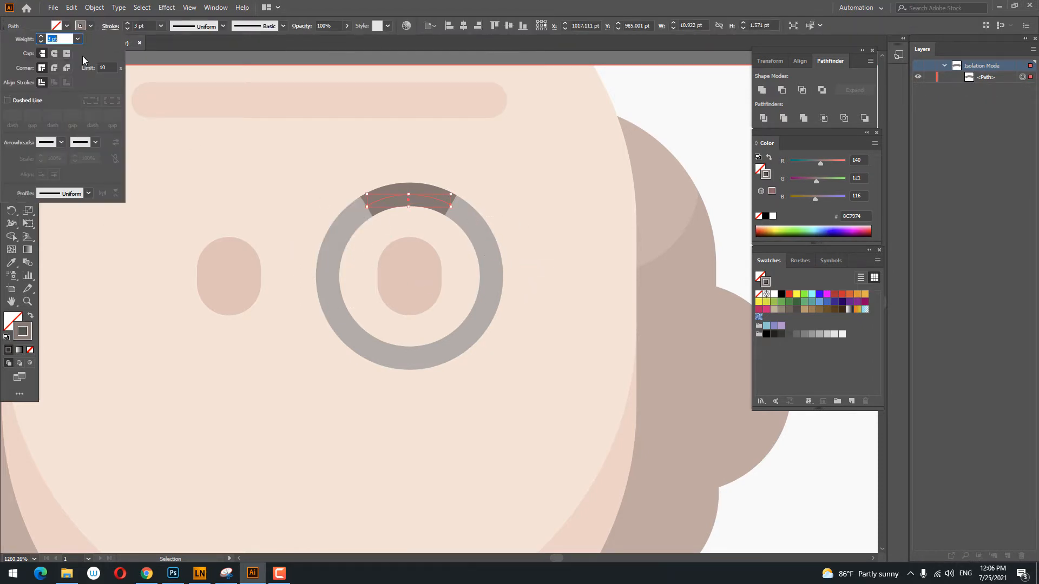
click(54, 53)
double_click(706, 137)
drag(665, 169, 610, 208)
drag(610, 209, 544, 221)
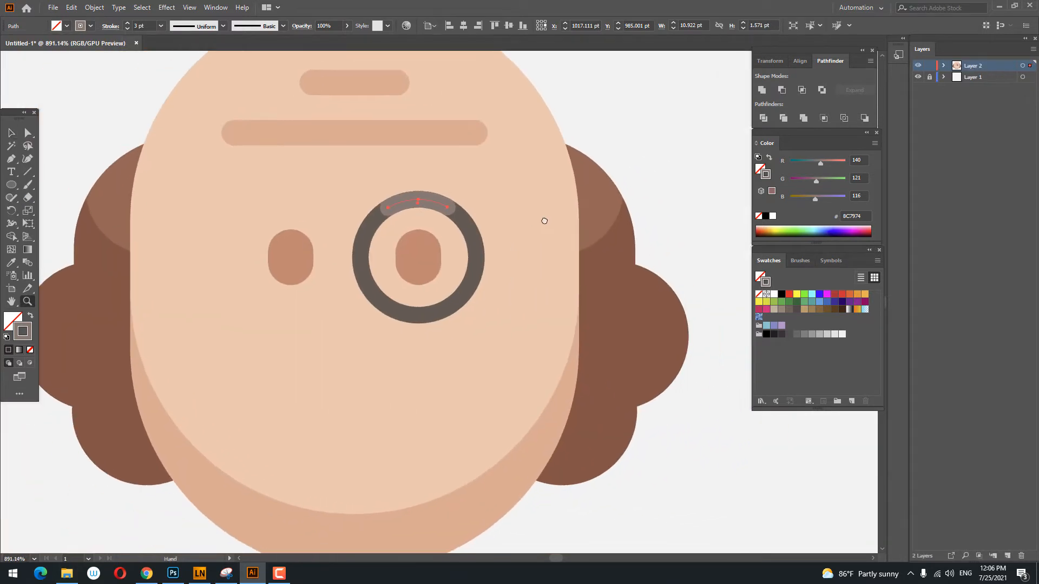
- Expand the rounded highlight arc's stroke into a filled shape and deselect it
click(98, 8)
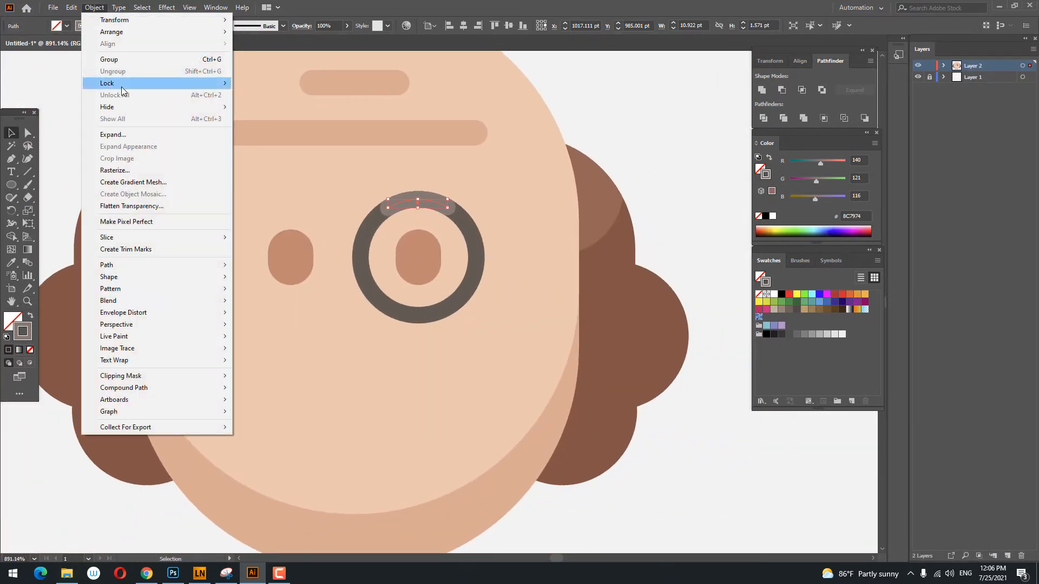
click(135, 135)
click(251, 271)
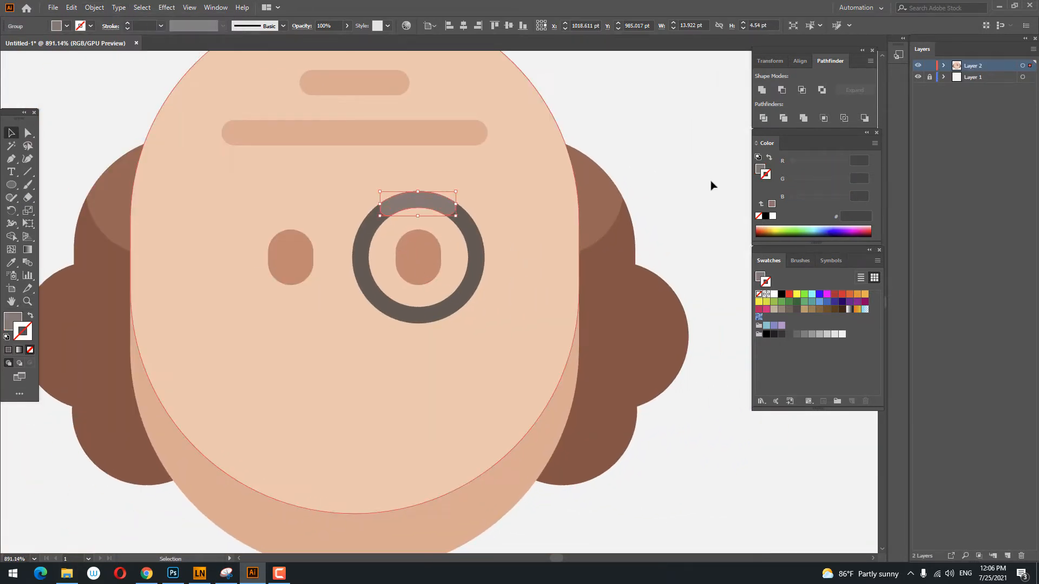
click(686, 131)
- Copy the dark ring around the right eye and paste the copy in front
key(z)
drag(684, 130, 615, 167)
drag(615, 167, 577, 195)
click(593, 250)
click(491, 284)
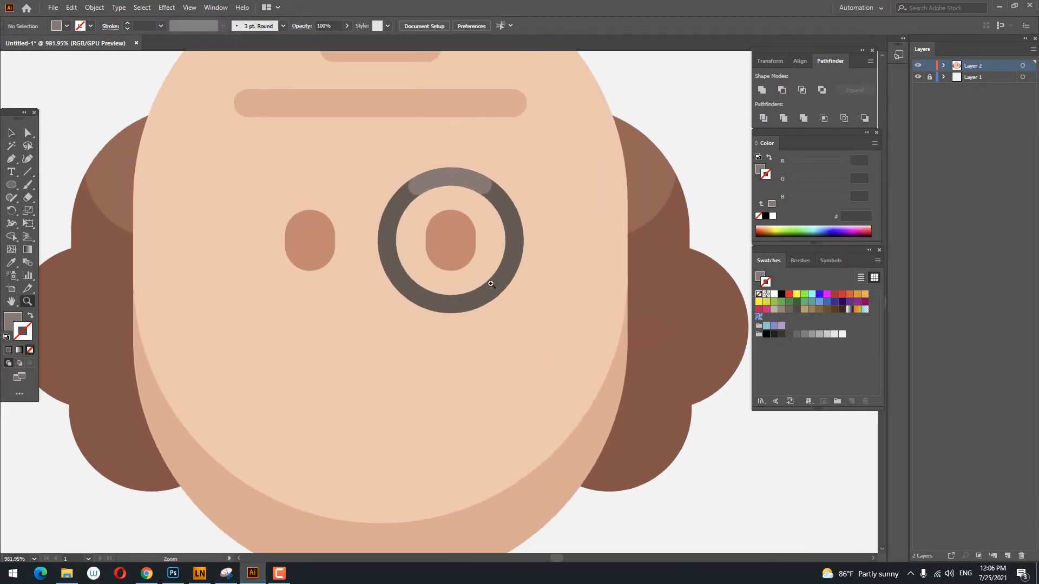
click(12, 134)
click(503, 281)
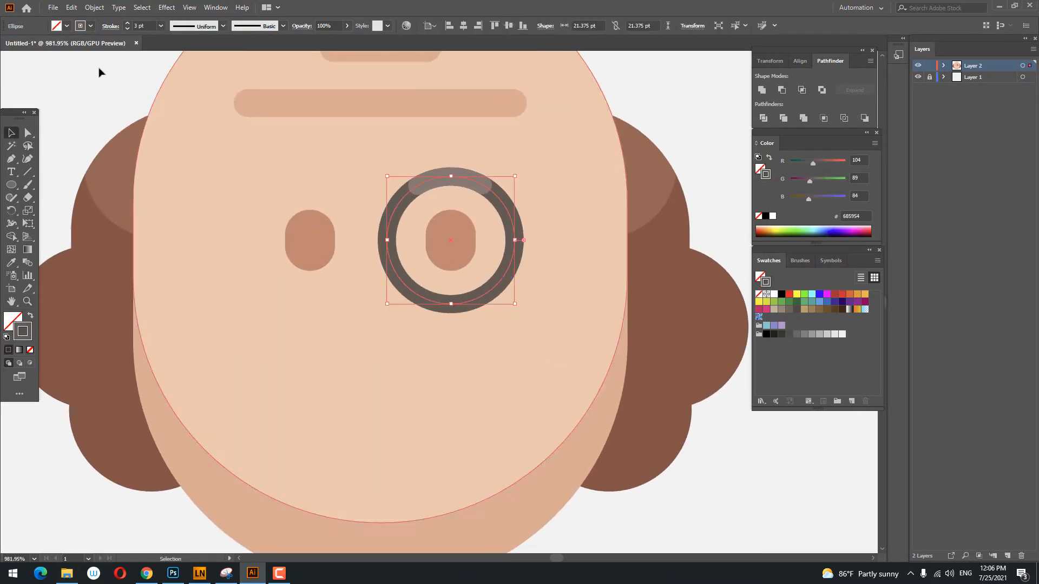
click(72, 8)
click(89, 59)
click(72, 8)
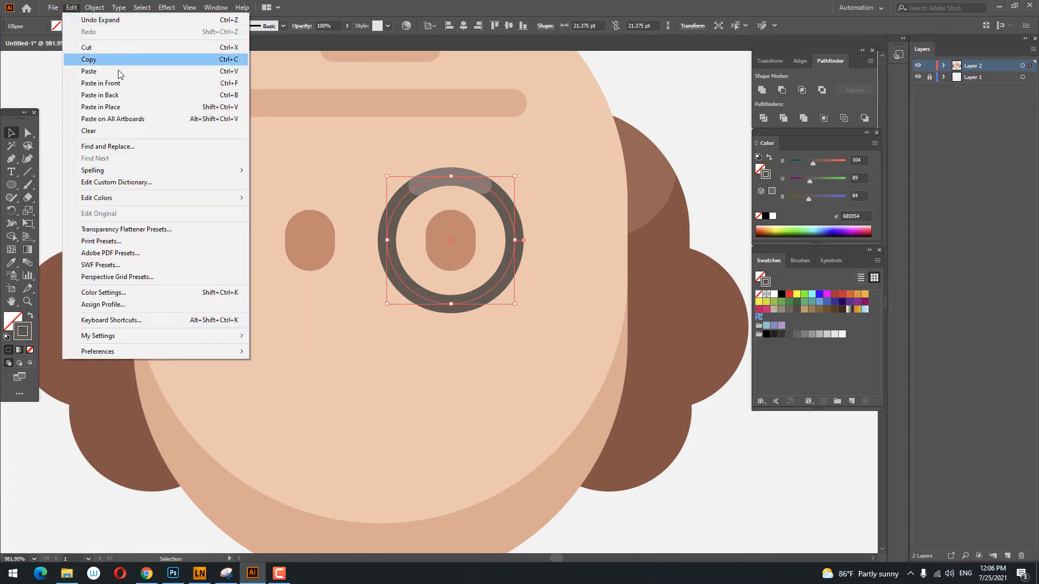
click(118, 84)
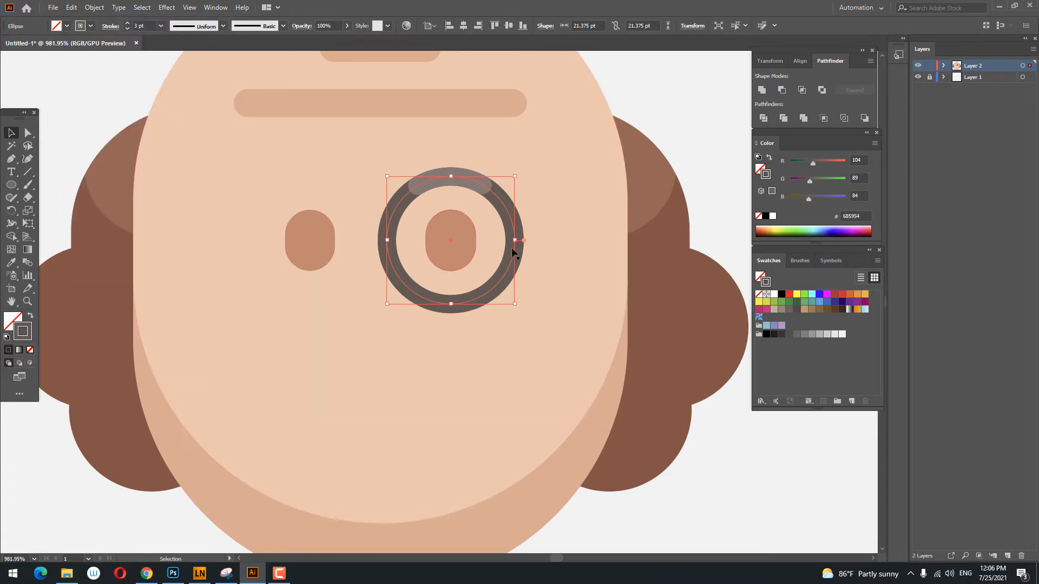
- Nudge the pasted ring two increments down and one increment to the right
key(Down)
key(Down)
key(Right)
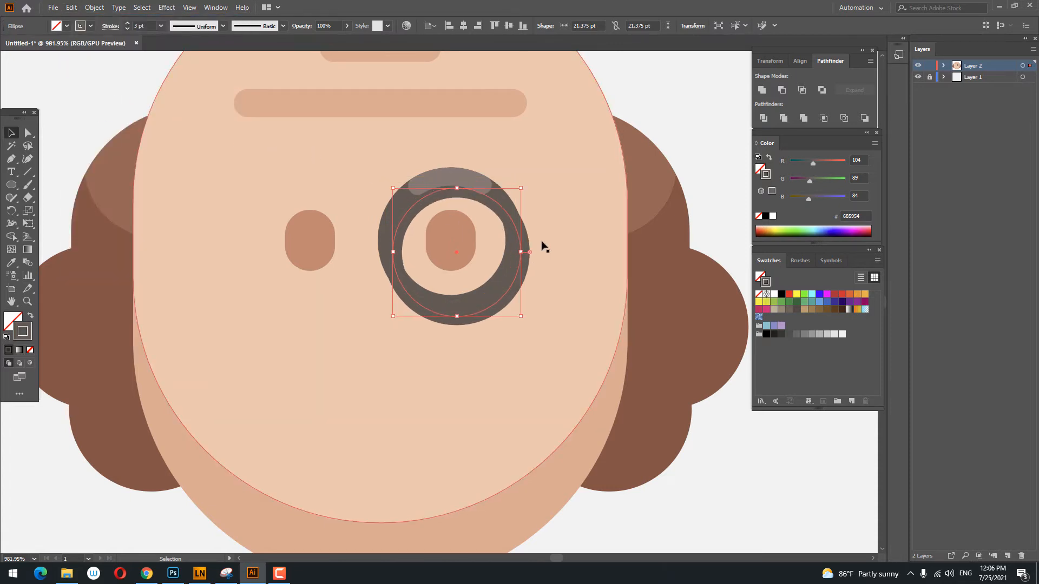
double_click(28, 335)
click(816, 123)
click(644, 463)
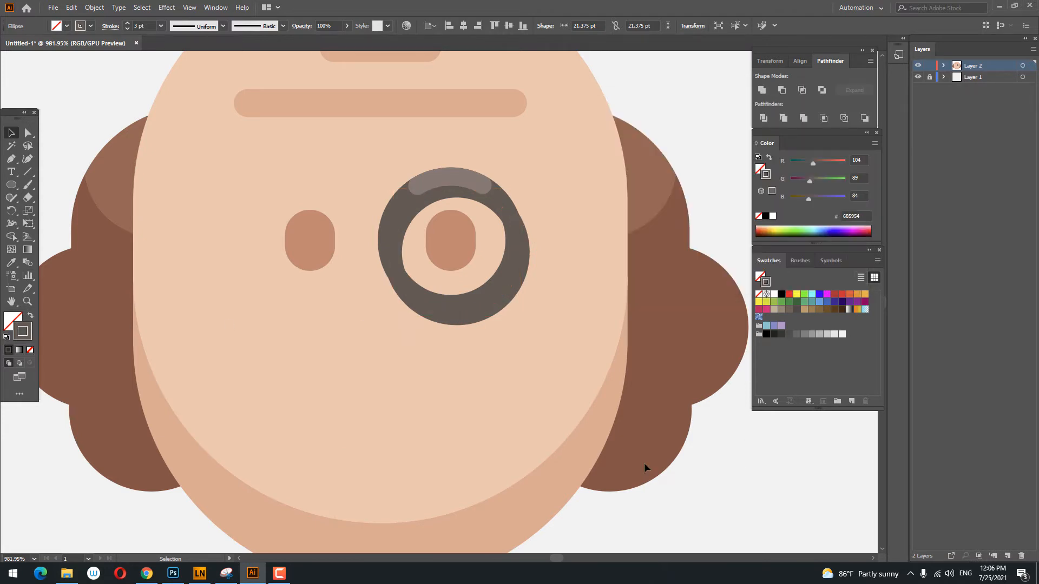
- Take the skin-shade colour R=237 G=171 B=145 from the forehead line's fill and apply it as the offset ring's stroke
click(546, 485)
click(27, 133)
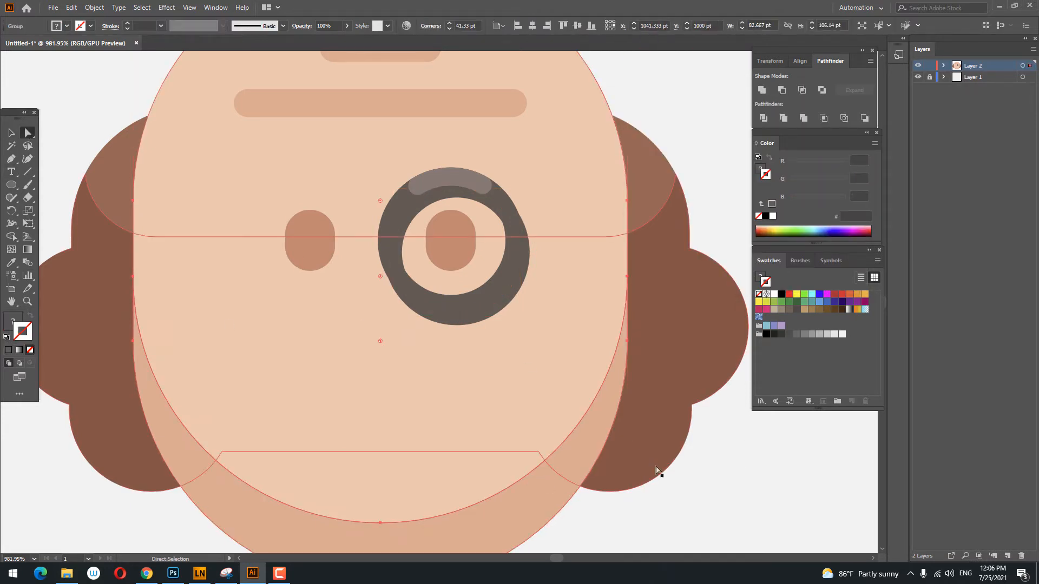
click(563, 491)
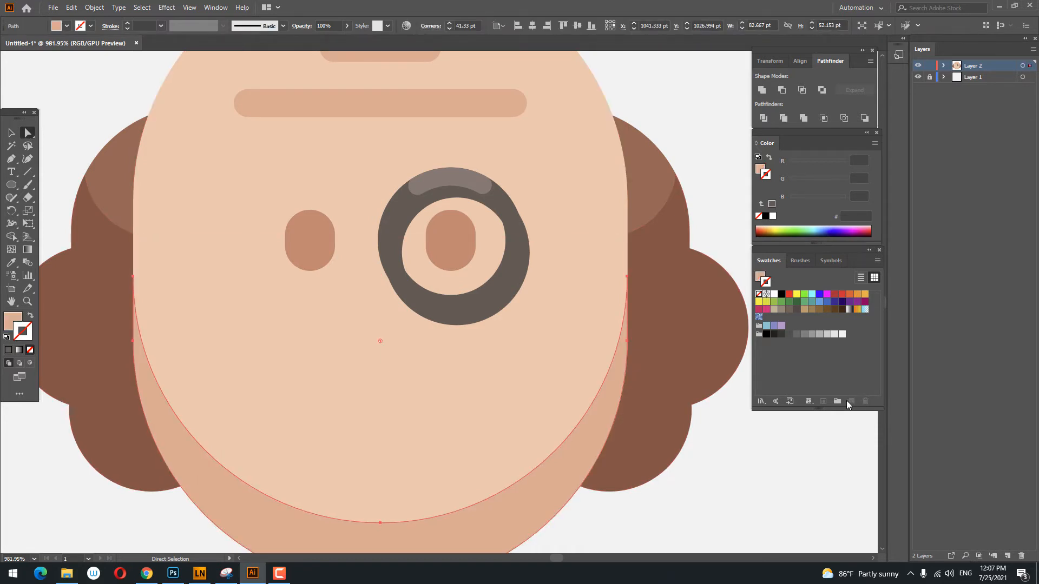
drag(645, 369, 614, 333)
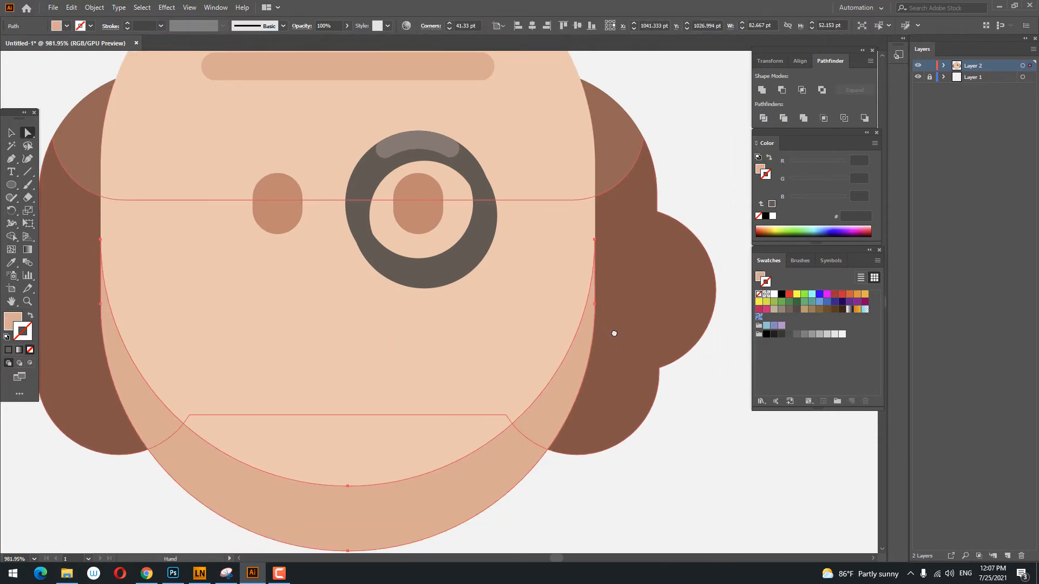
key(z)
drag(566, 302, 322, 276)
click(10, 133)
click(447, 140)
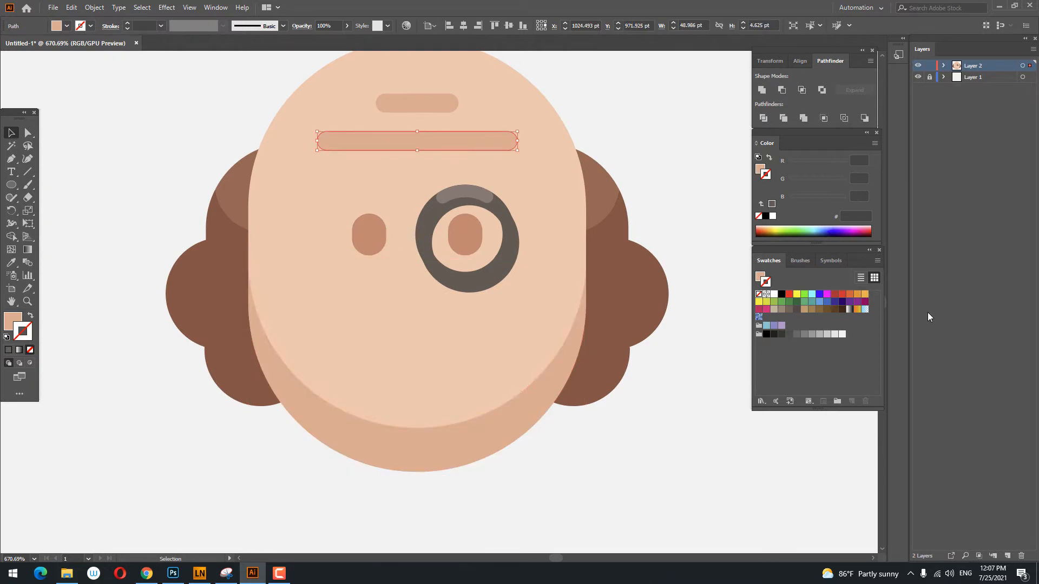
click(671, 415)
click(14, 322)
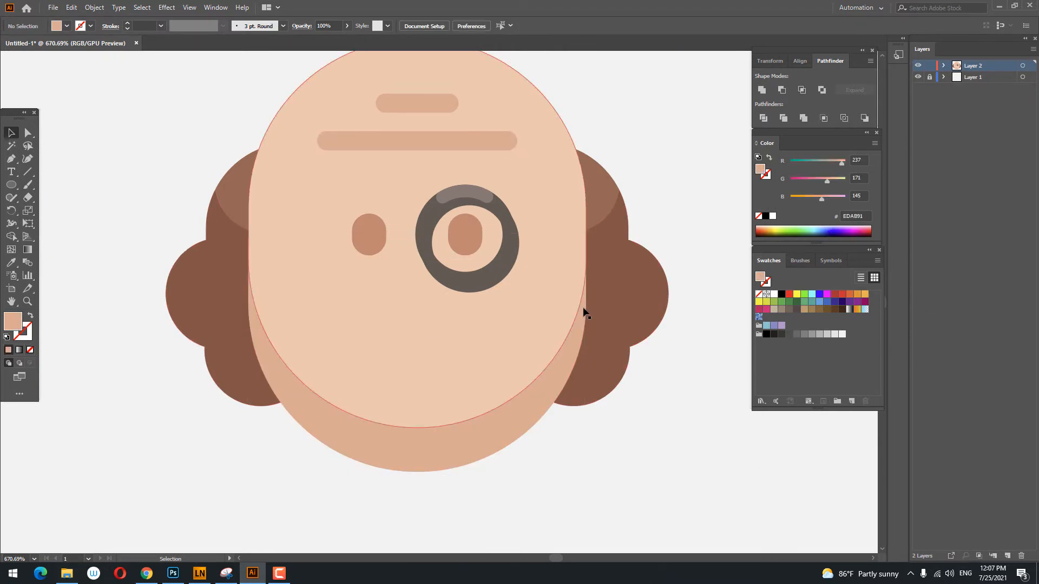
click(459, 143)
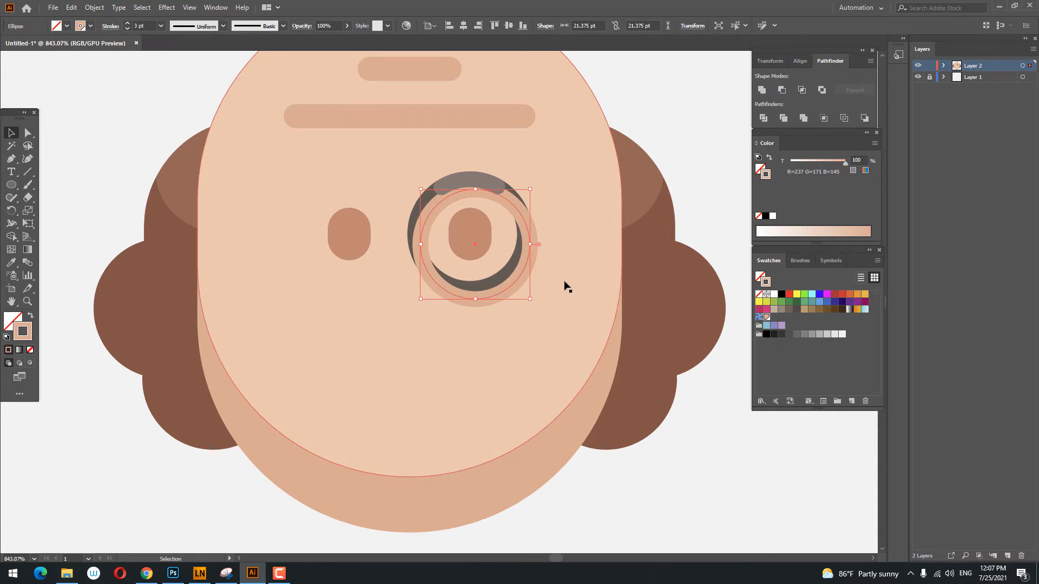
- Send the skin-shade ring backward behind the dark eyeglass ring and deselect it
right_click(524, 267)
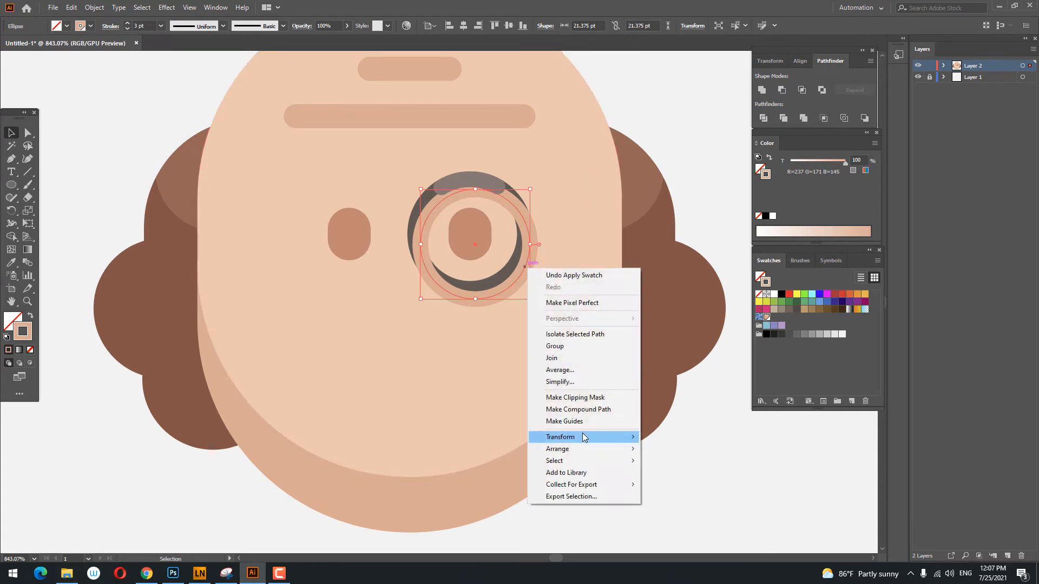
mouse_move(590, 449)
click(694, 475)
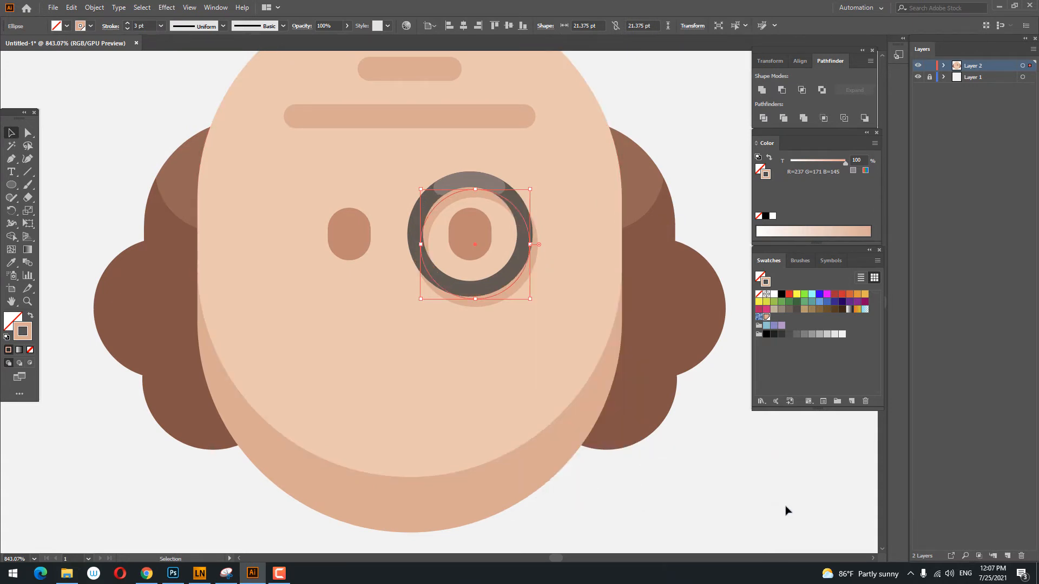
click(786, 507)
- Nudge the skin-shade shadow ring one increment to the left beneath the dark ring
drag(741, 455, 745, 484)
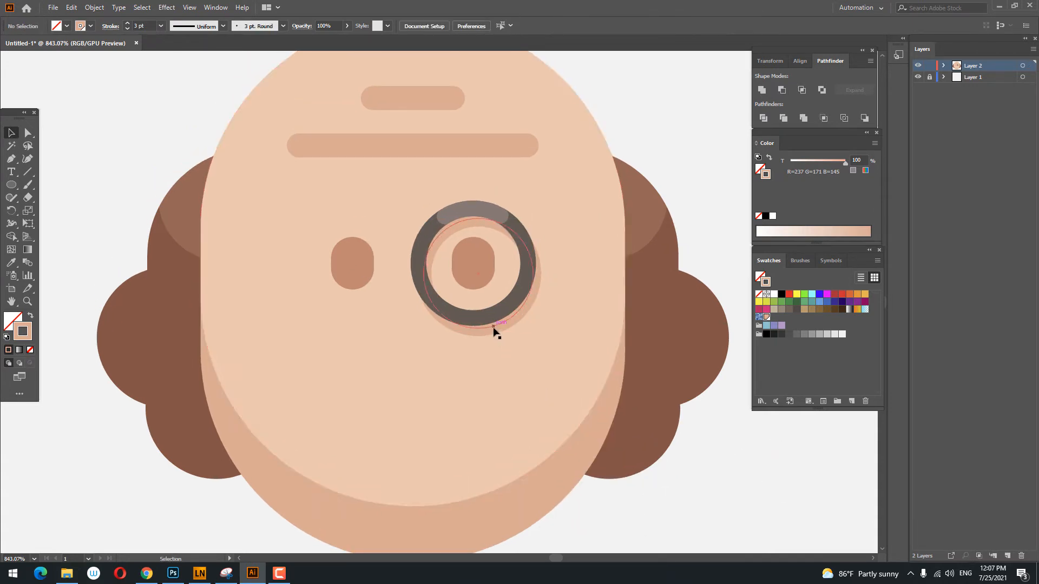
click(493, 330)
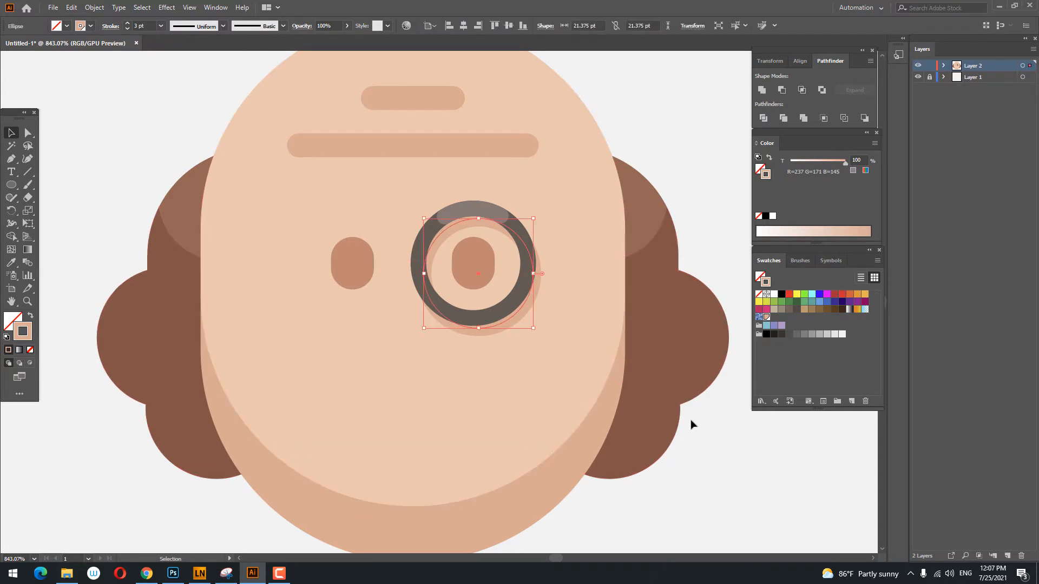
key(Left)
click(736, 500)
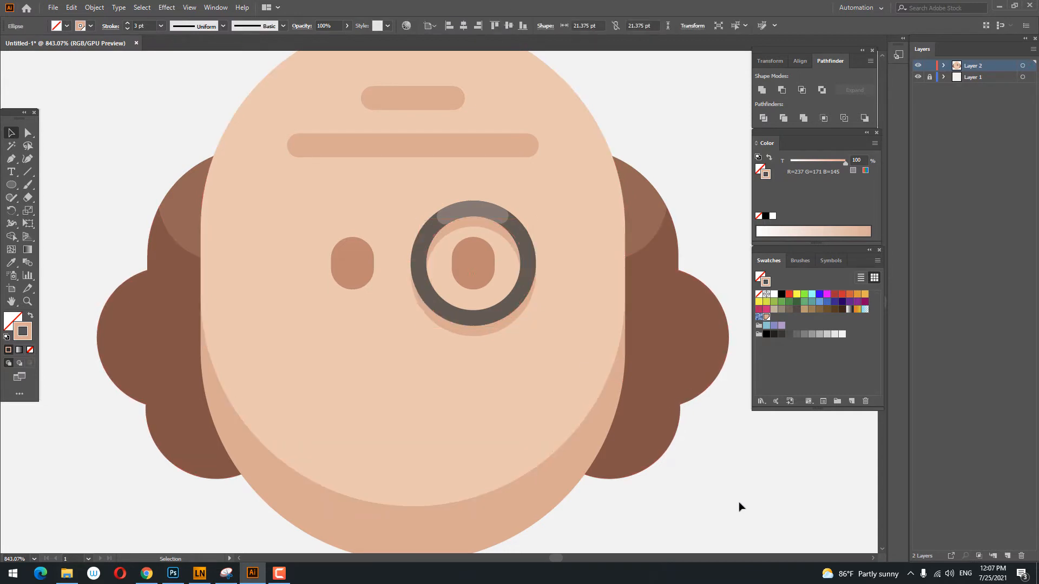
- Paste a copy of the dark eyeglass ring in front and set its stroke colour to #514744
click(492, 334)
key(ctrl+c)
click(71, 7)
click(116, 84)
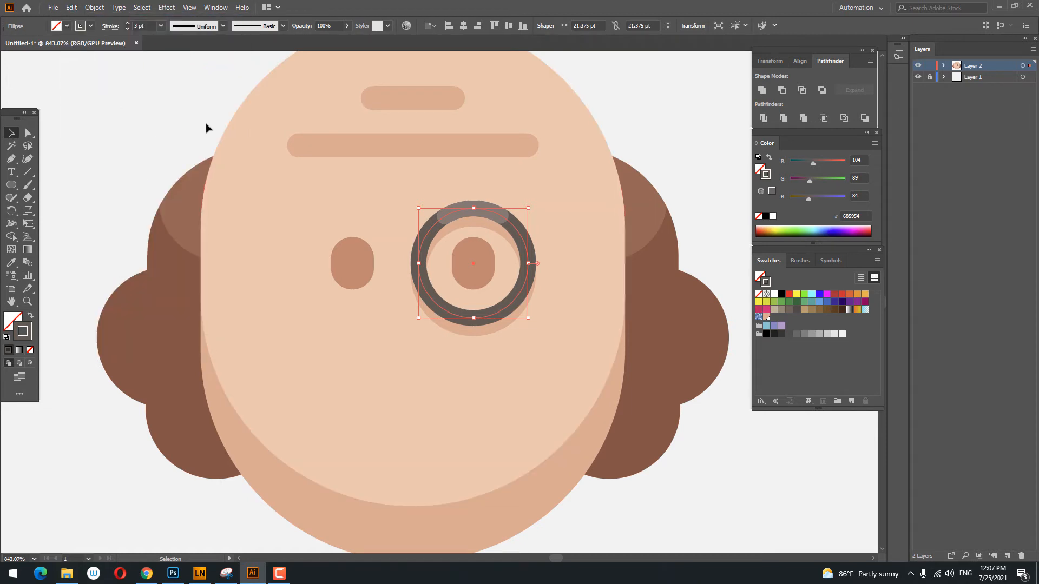
double_click(27, 331)
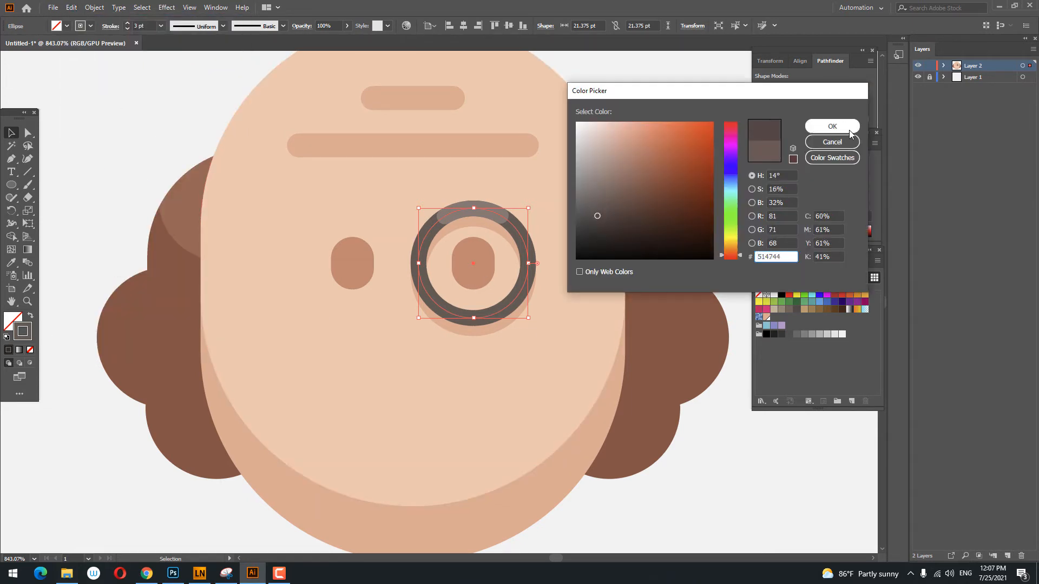
click(832, 126)
- Isolate the #514744 ring and add anchor points on its lower-left and lower-right edges with the Pen tool
double_click(502, 312)
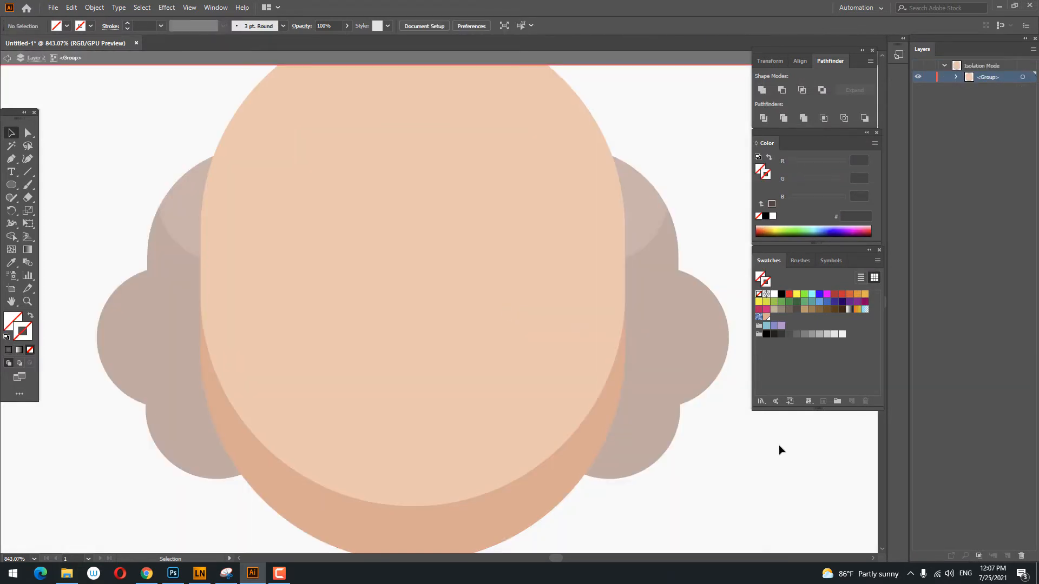
double_click(780, 447)
double_click(502, 314)
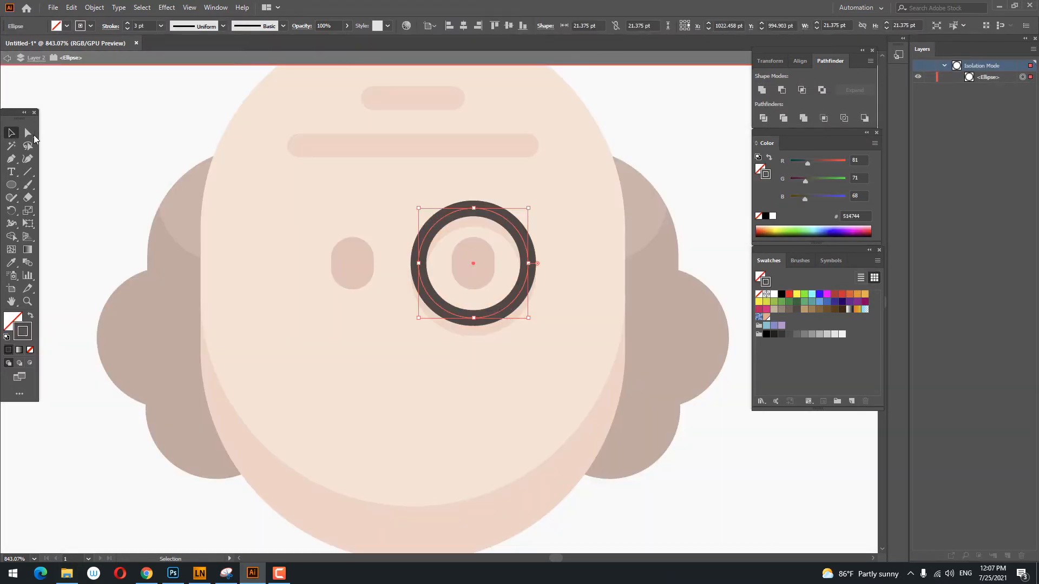
click(28, 133)
click(11, 159)
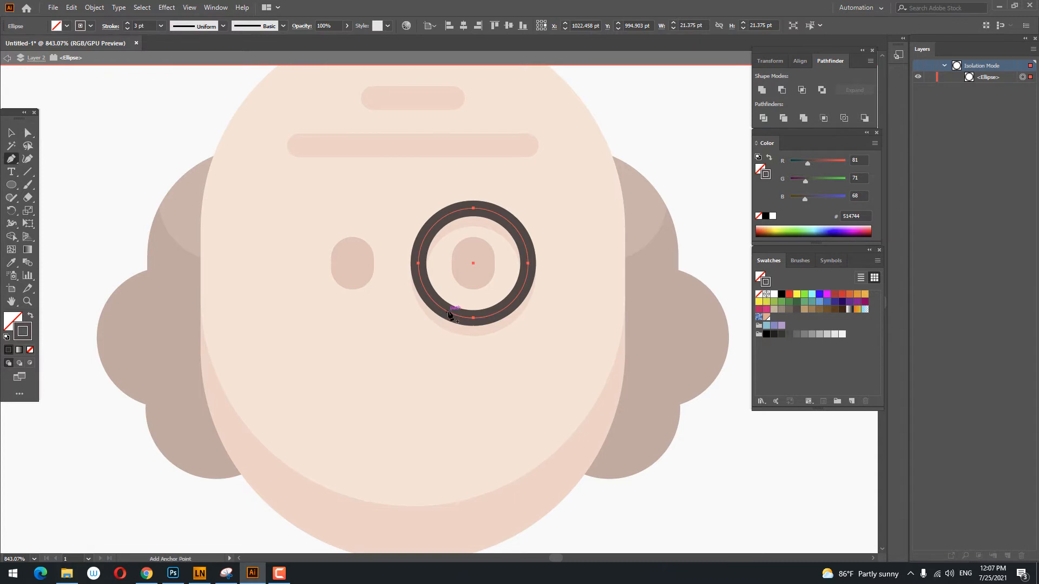
click(449, 313)
click(497, 313)
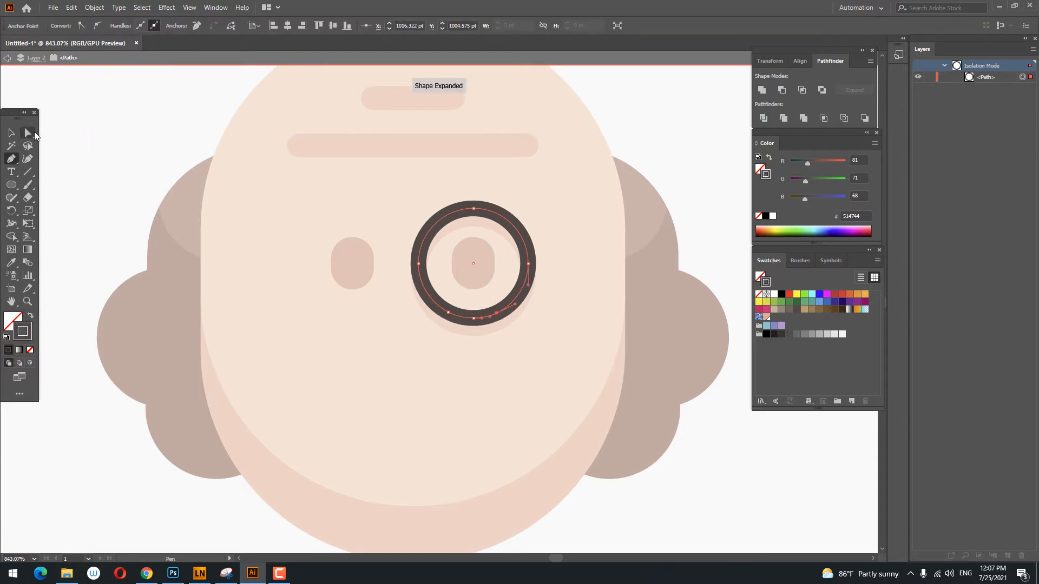
- Delete the isolated #514744 ring's upper portion, keeping only the short arc between the two added anchor points
click(34, 133)
drag(306, 208, 302, 196)
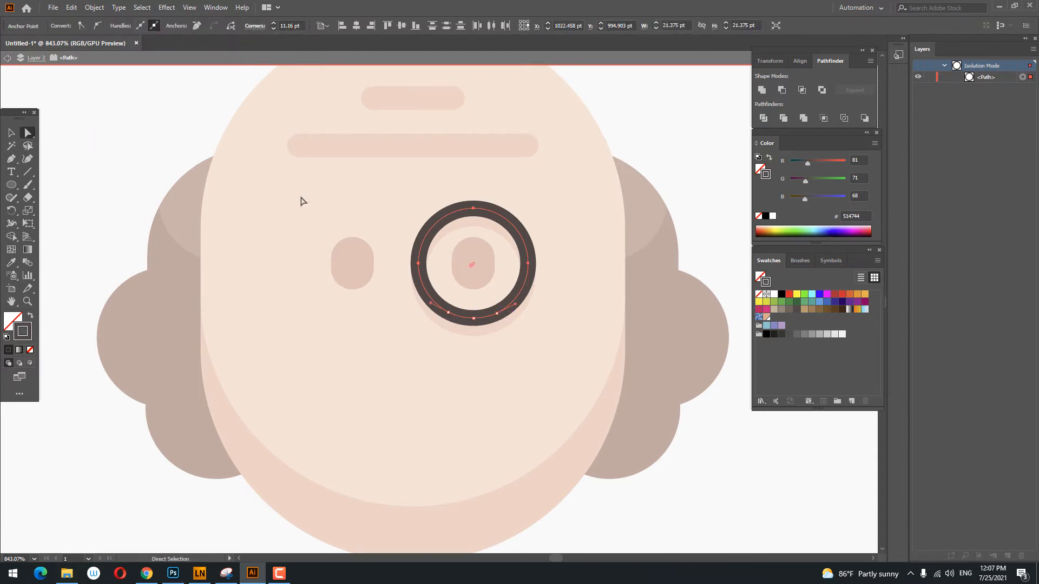
key(Delete)
click(12, 130)
- Give the lower arc's stroke round caps and exit isolation mode
click(93, 10)
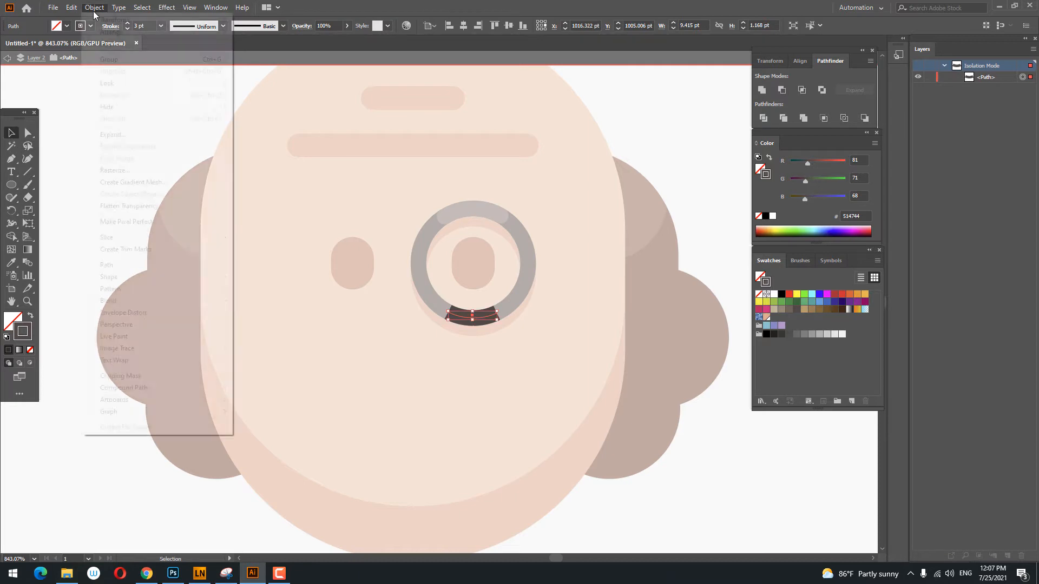
click(93, 9)
click(107, 27)
click(54, 58)
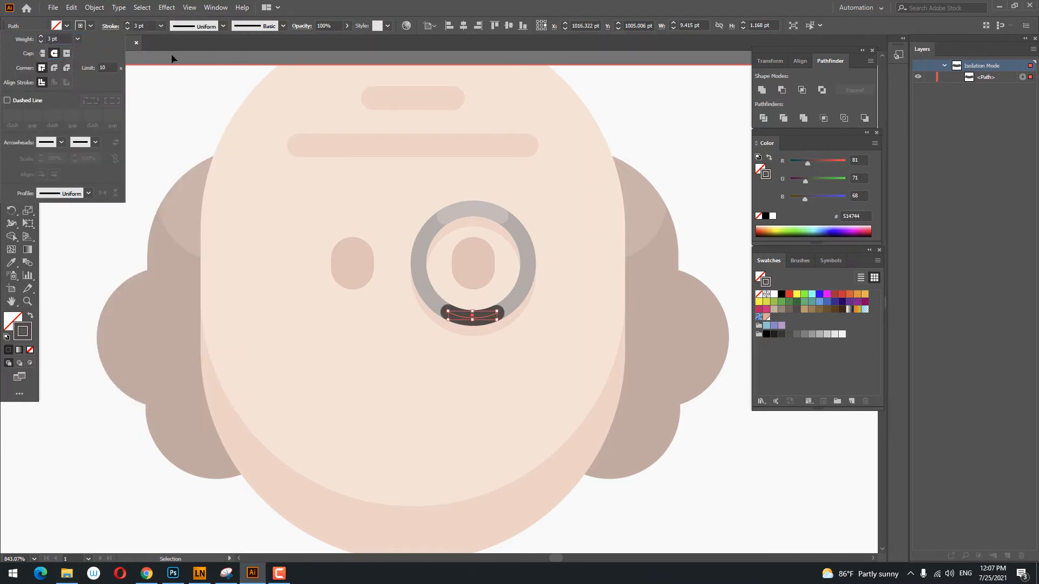
click(99, 17)
double_click(692, 217)
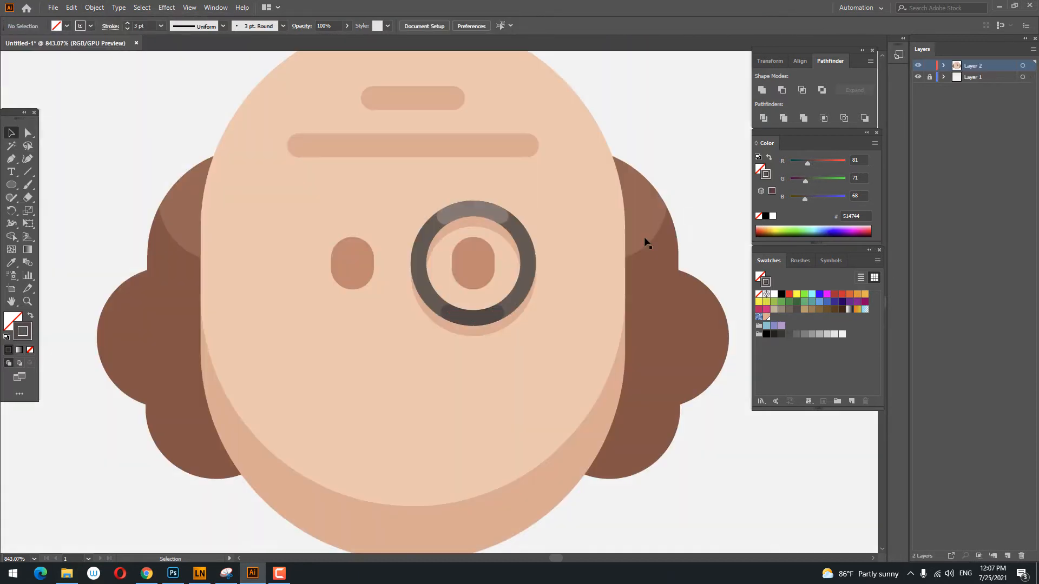
- Set the stroke colour of the lower eyeglass arc to #423B39
scroll(494, 332, right, 2)
click(452, 314)
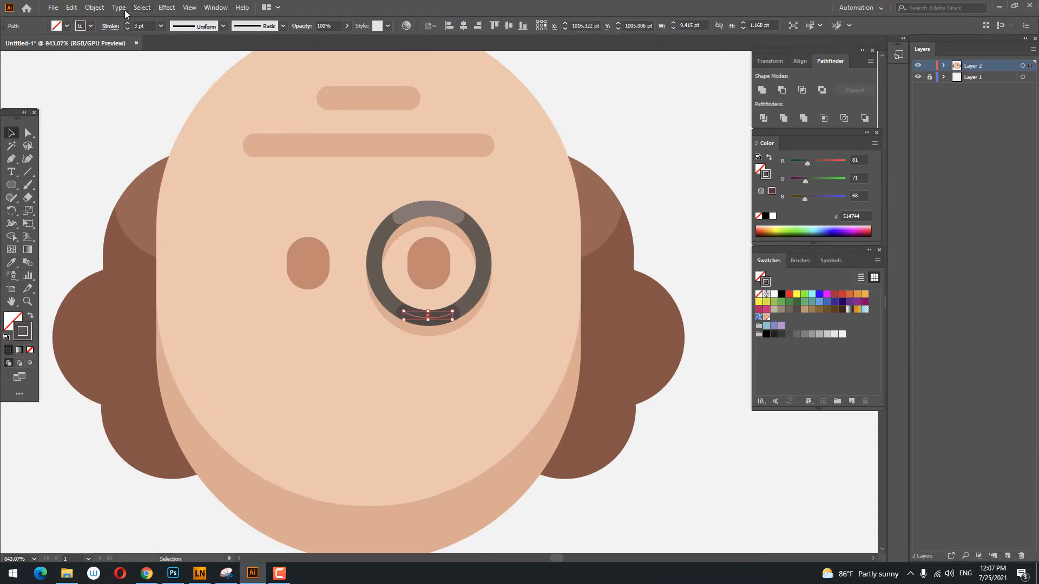
click(94, 7)
double_click(24, 332)
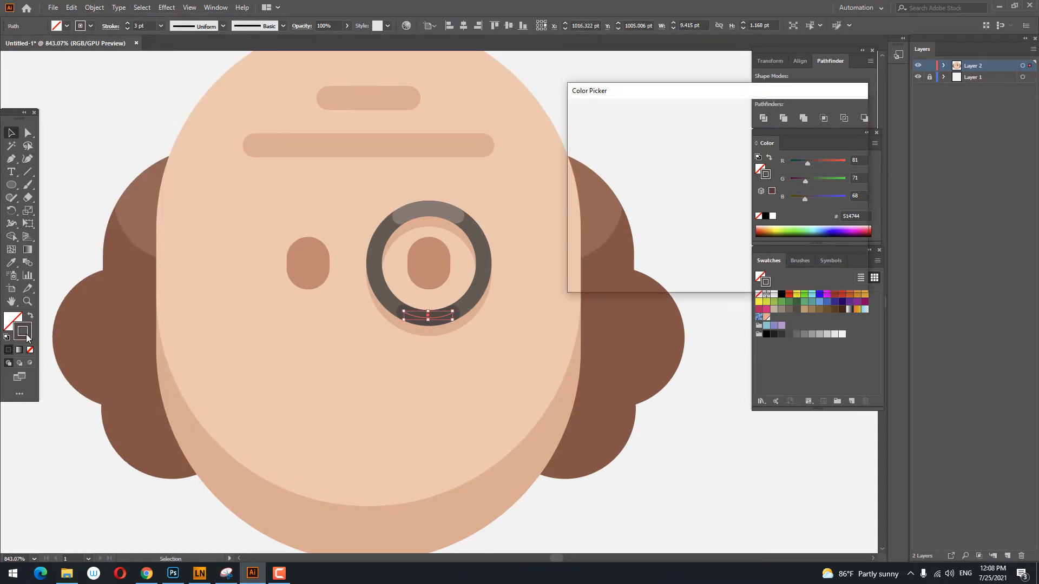
key(ctrl+v)
click(832, 126)
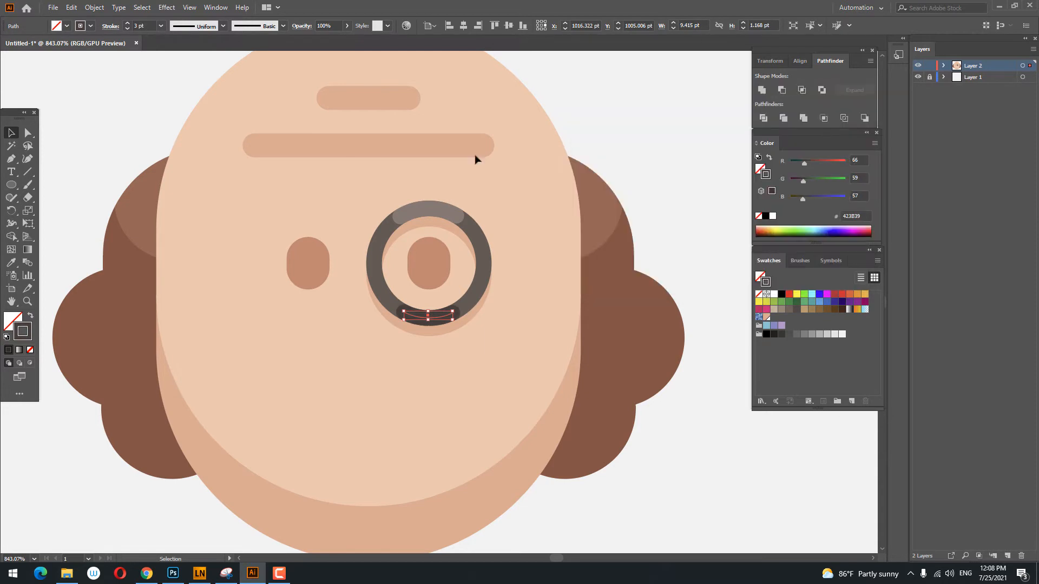
- Expand the fill and stroke of the lower dark arc and of the dark eyeglass ring
click(94, 7)
click(117, 135)
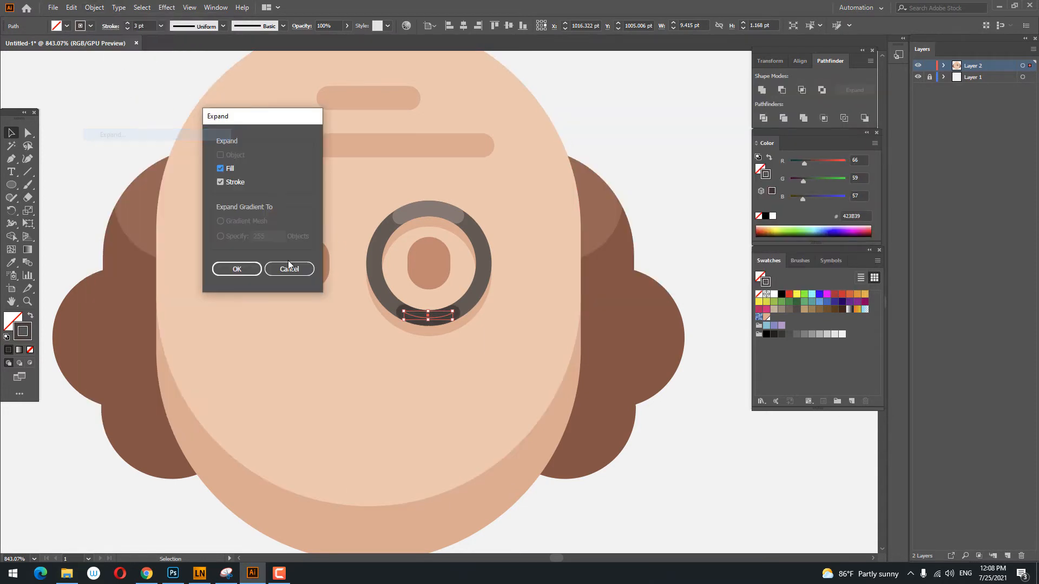
click(236, 269)
click(487, 280)
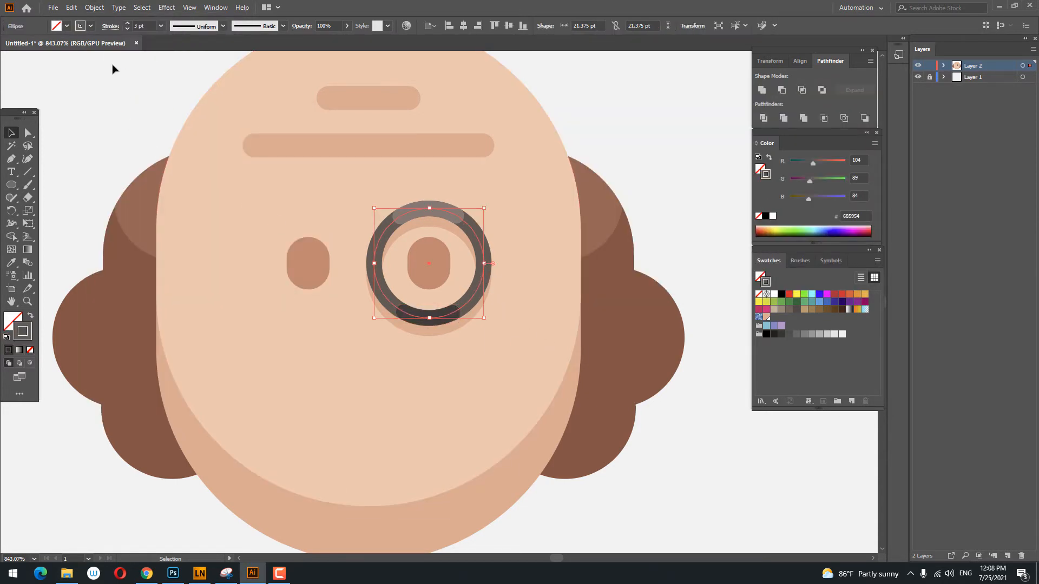
click(94, 8)
click(112, 134)
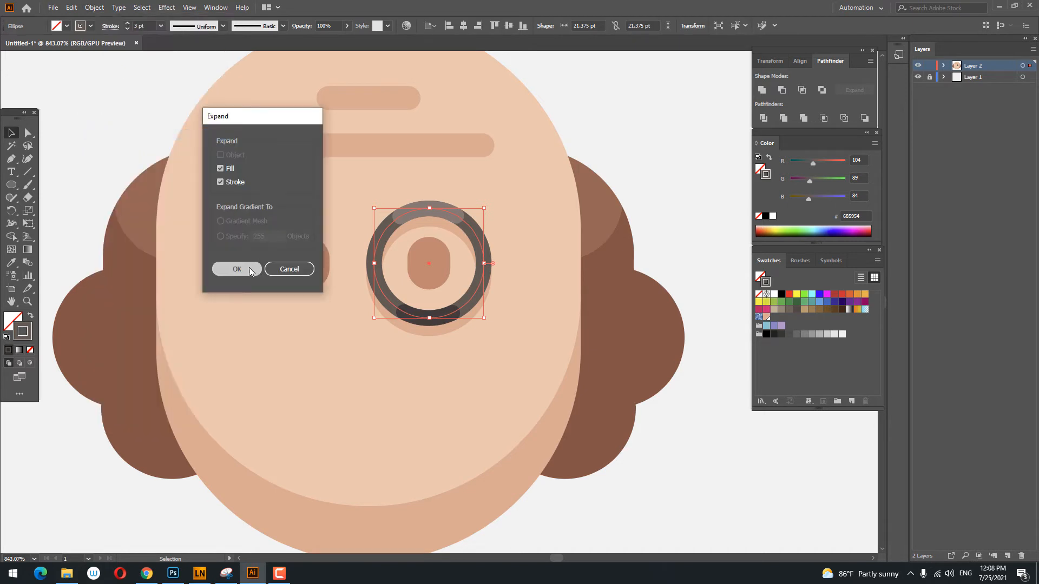
click(232, 269)
- Expand the fill and stroke of the skin-shade shadow ring and deselect it
click(441, 330)
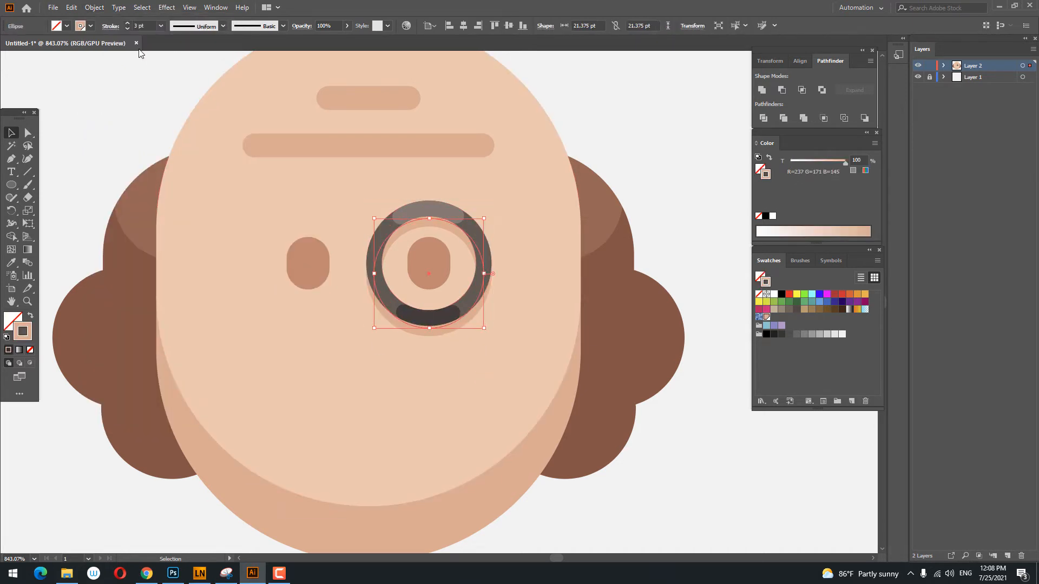
click(94, 7)
click(116, 133)
click(232, 269)
key(z)
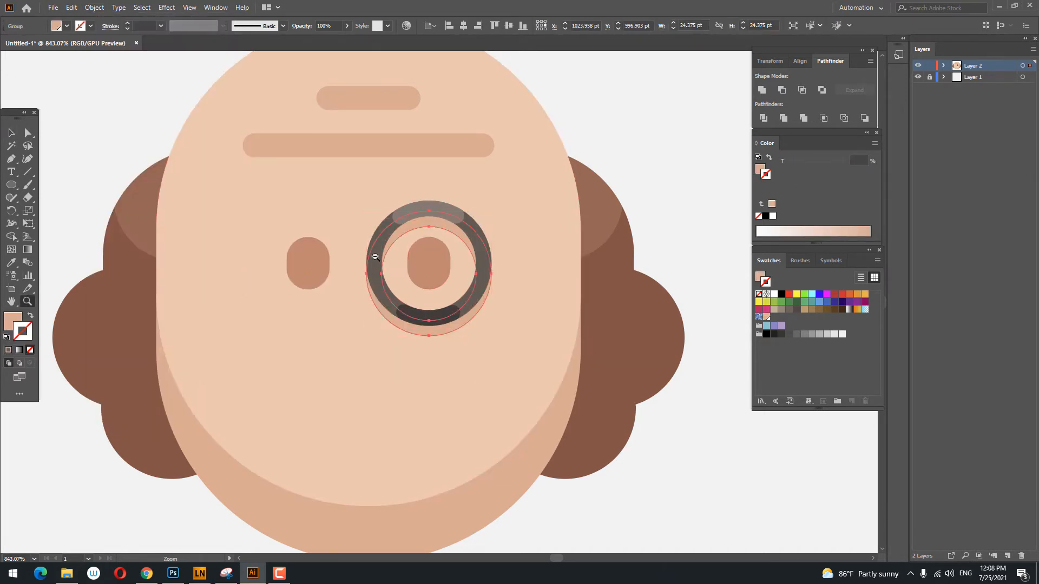
drag(375, 257, 412, 265)
click(9, 135)
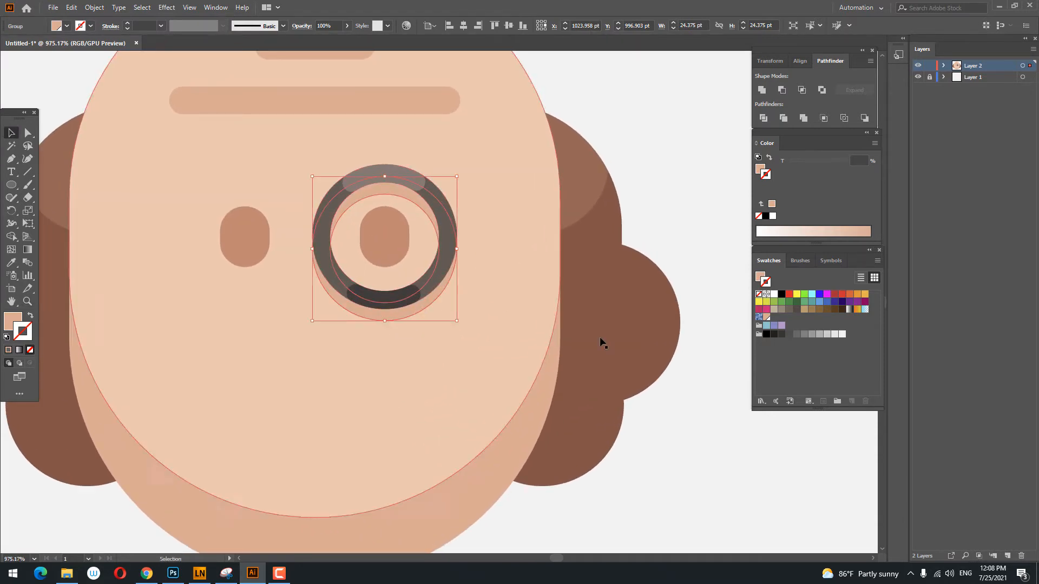
click(667, 172)
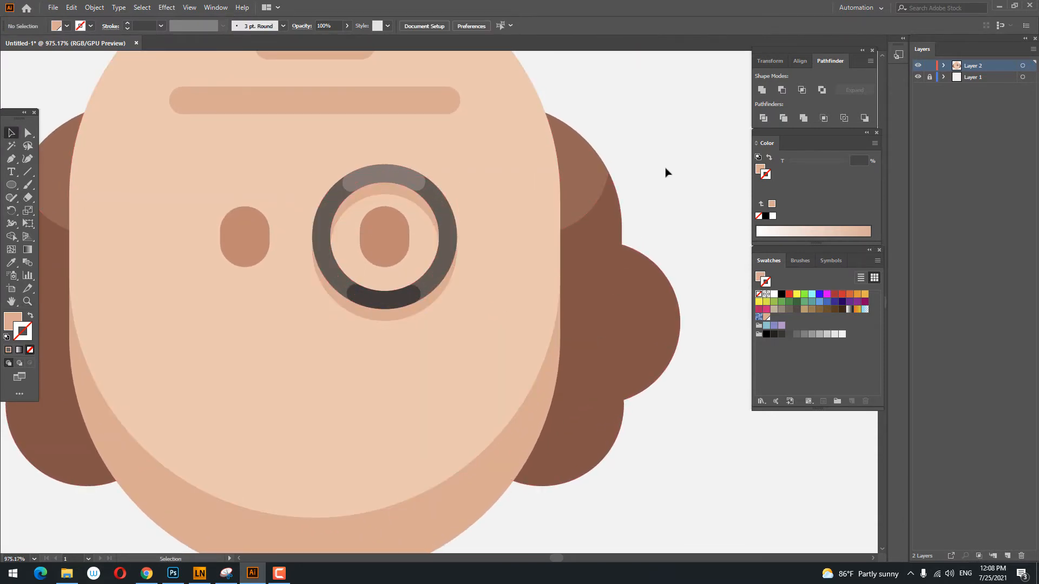
- Group the eyeglass ring with its highlight, dark arc and shadow ring, leaving both eyes out of the group
click(403, 334)
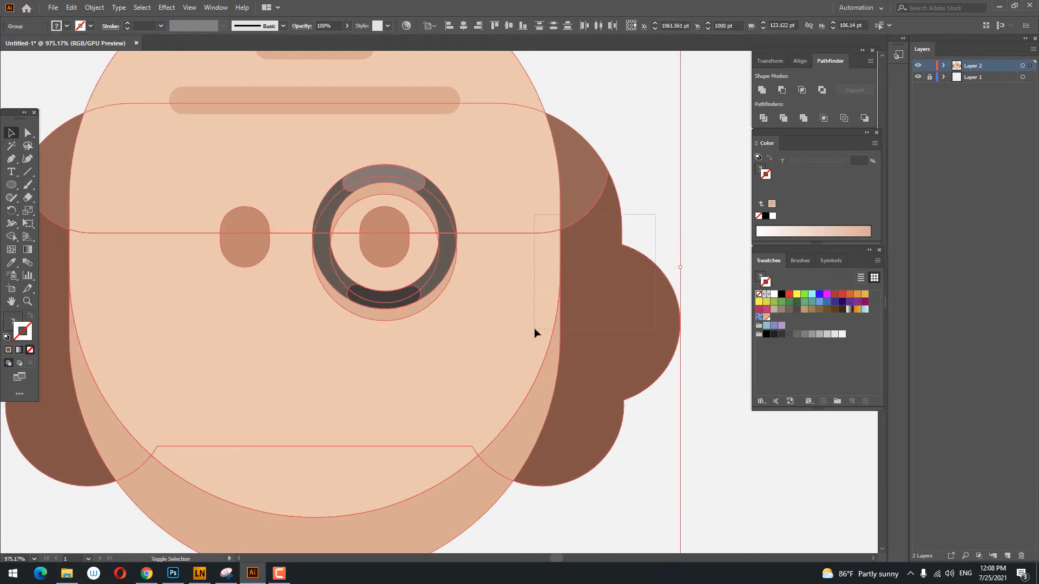
drag(535, 329, 534, 330)
key(z)
mouse_move(523, 295)
mouse_down()
mouse_move(493, 312)
mouse_move(513, 306)
mouse_up()
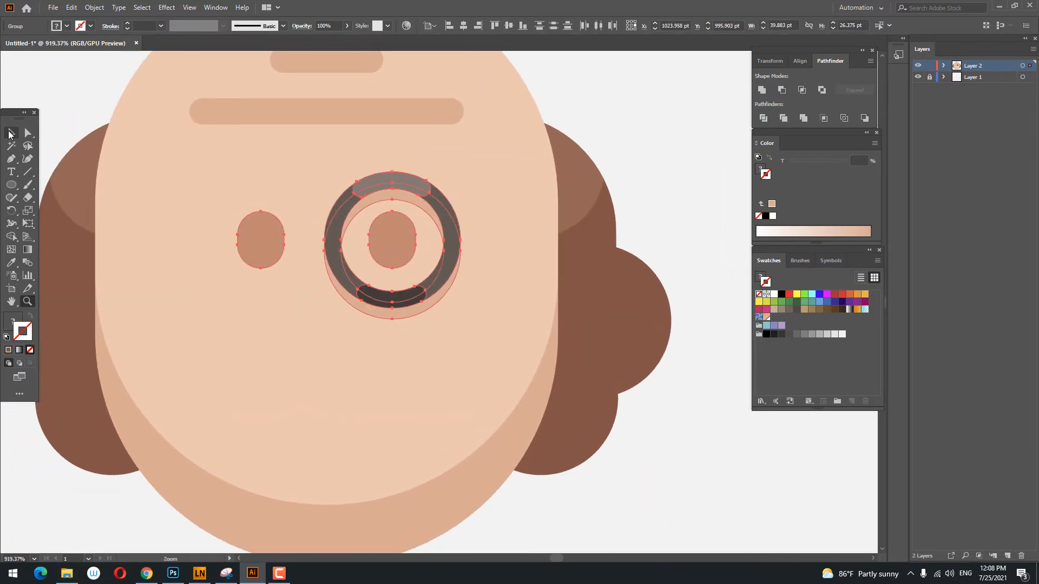
click(10, 135)
shift+click(275, 241)
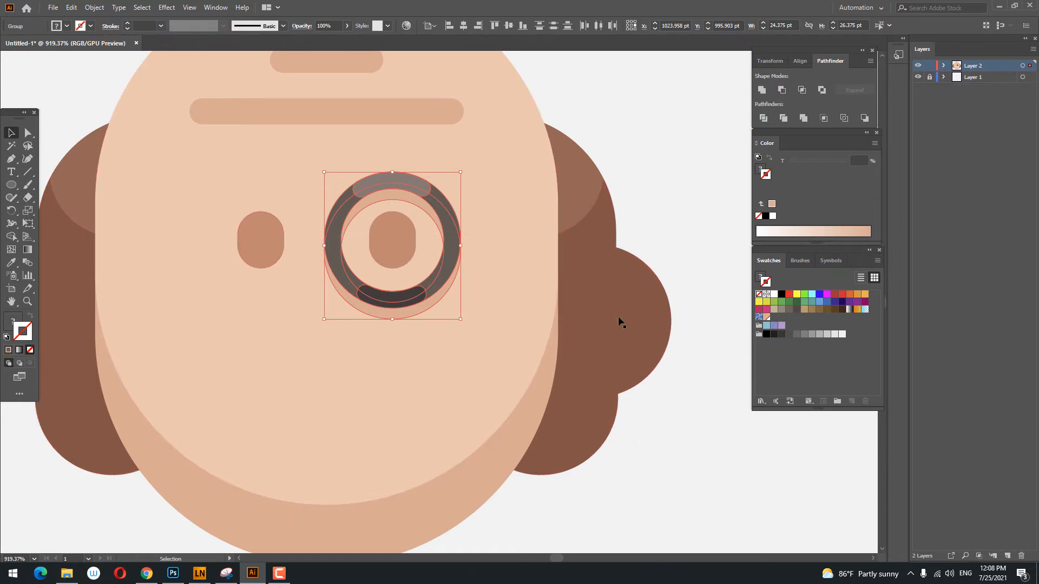
right_click(430, 303)
click(446, 384)
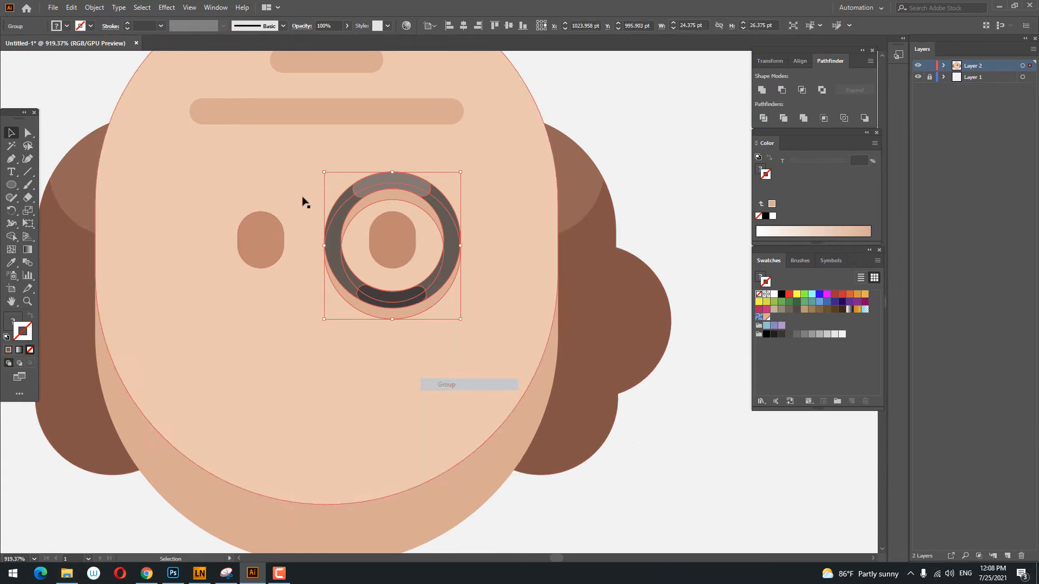
- Paste a copy of the grouped eyeglass ring in front and move it horizontally over the left eye
click(72, 7)
click(87, 60)
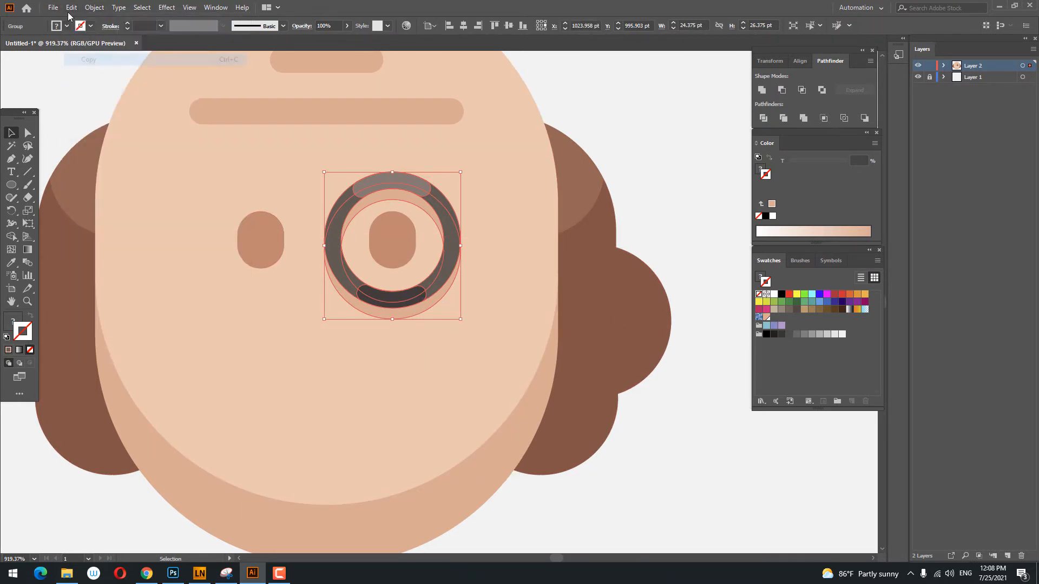
click(72, 8)
click(92, 80)
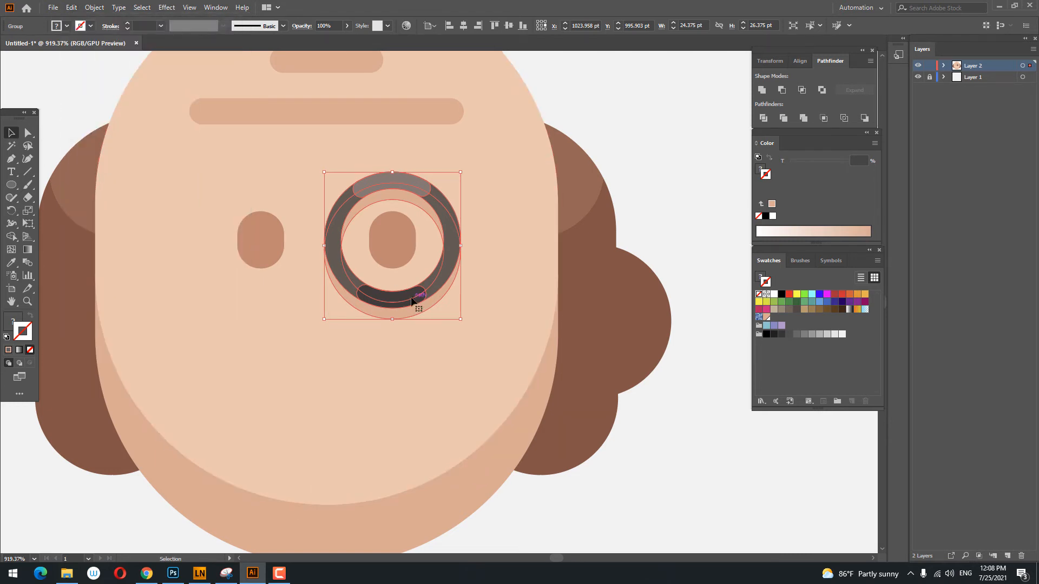
drag(411, 300, 265, 299)
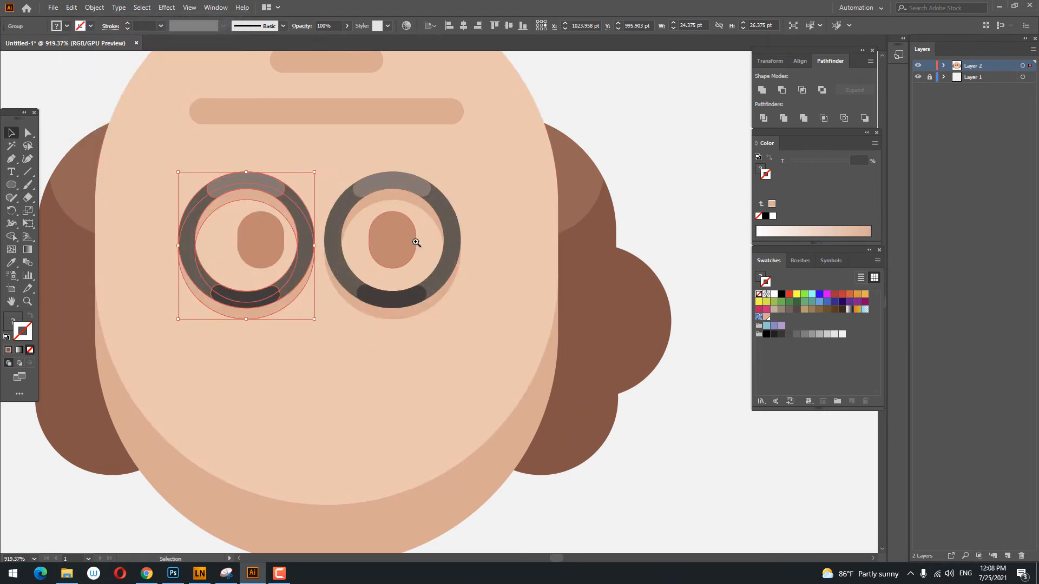
- Group the two eyeglass rings and centre them horizontally on the head
key(z)
drag(412, 242, 320, 273)
click(12, 133)
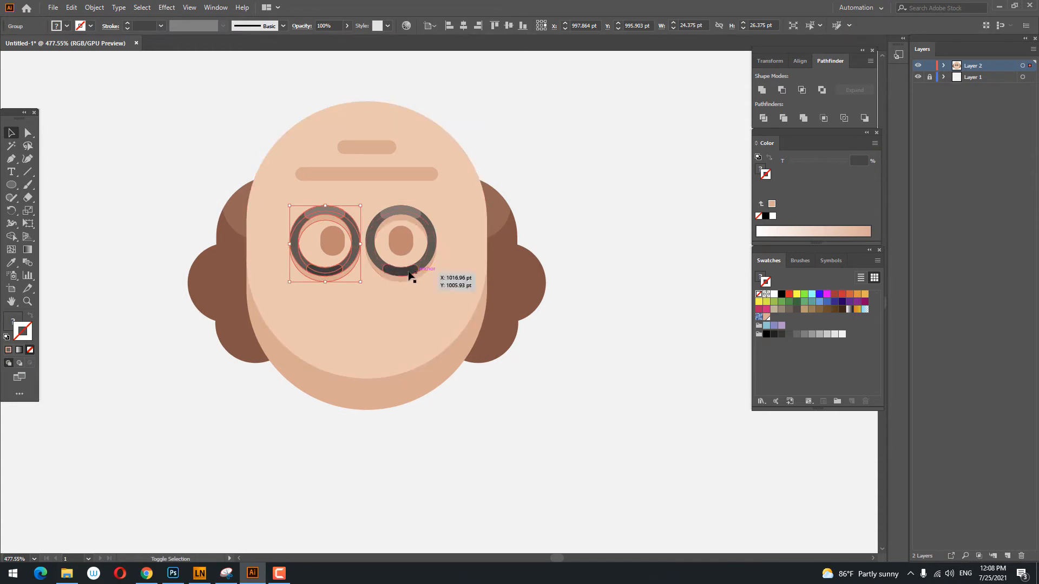
shift+click(409, 275)
right_click(418, 274)
click(428, 352)
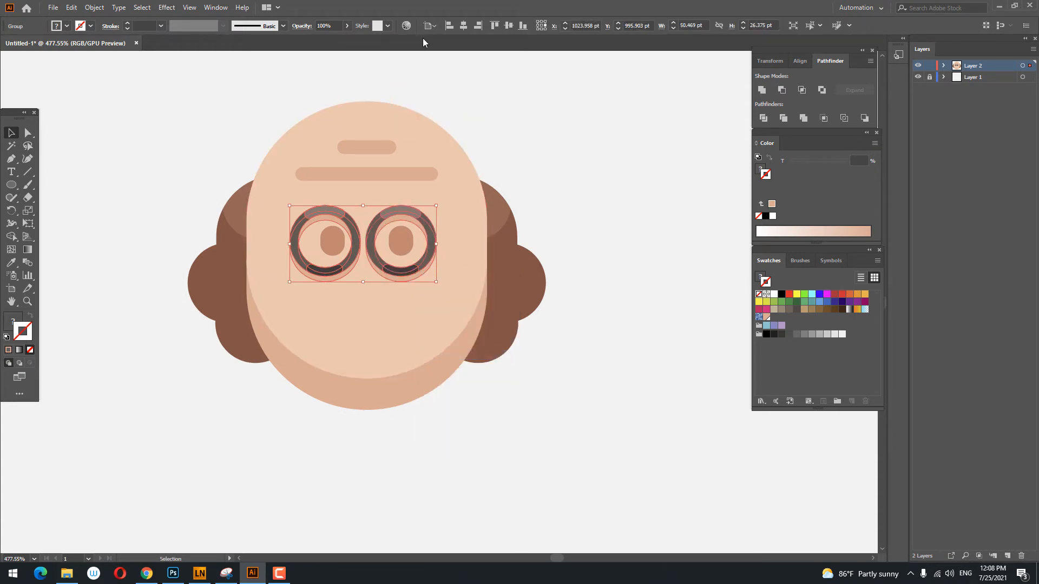
click(463, 26)
click(460, 78)
- Ungroup the pair of oval eyes
key(z)
drag(425, 198, 482, 204)
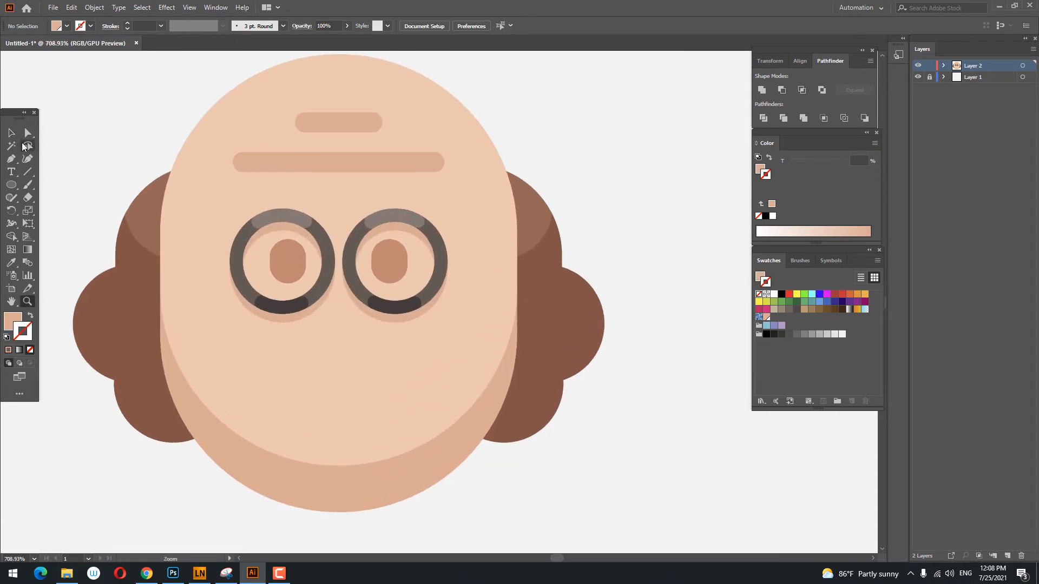
key(v)
click(395, 261)
right_click(395, 262)
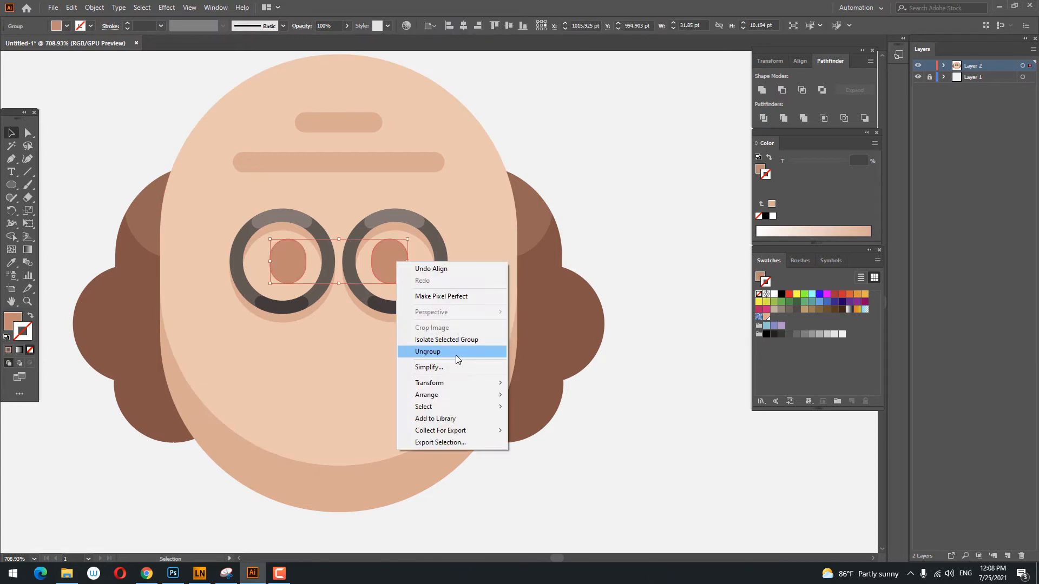
click(456, 354)
- Centre the oval eyes inside their eyeglass rings and group them again
click(652, 459)
click(470, 318)
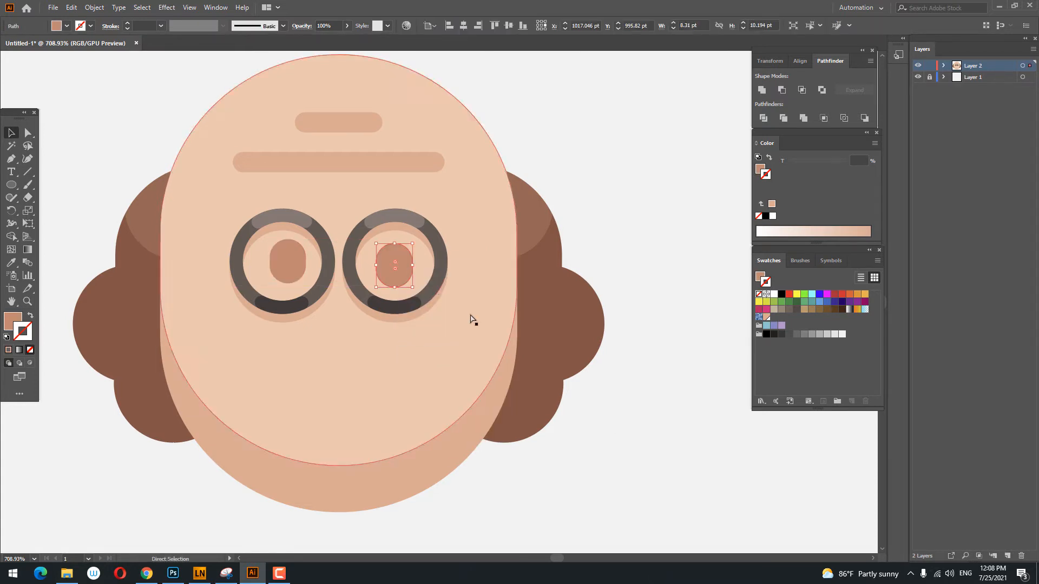
click(392, 265)
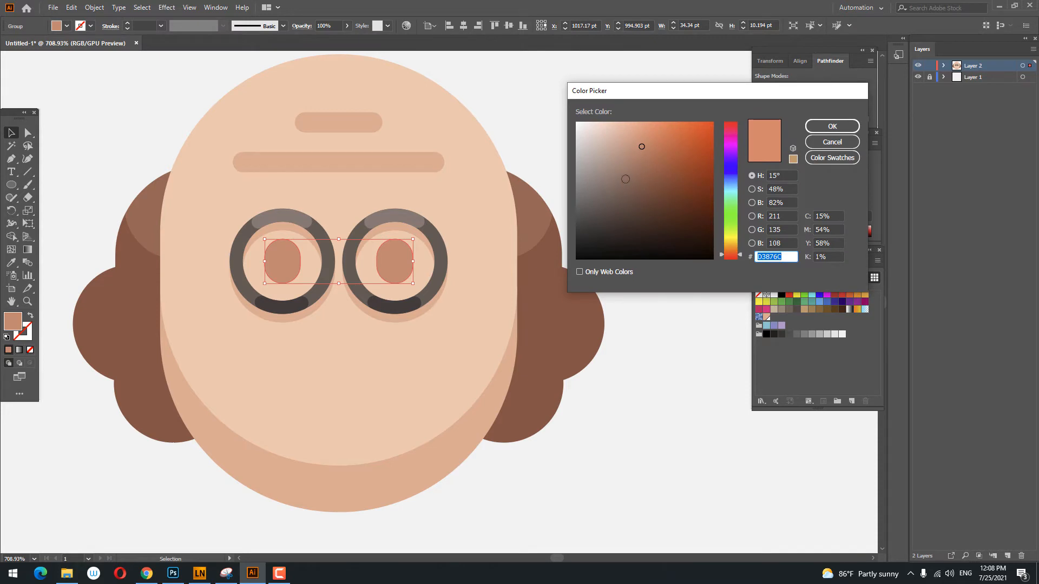
- Set the fill colour of both eyes to #84685F and deselect them
mouse_move(625, 179)
mouse_down()
mouse_move(498, 244)
mouse_move(407, 317)
mouse_up()
click(828, 127)
click(686, 151)
- Draw a bridge rectangle about 7.31 by 2.73 pt between the eyeglass rings, filled with the #423B39 sampled from the lower arc
key(z)
drag(524, 256, 618, 277)
drag(549, 233, 665, 238)
drag(240, 241, 359, 259)
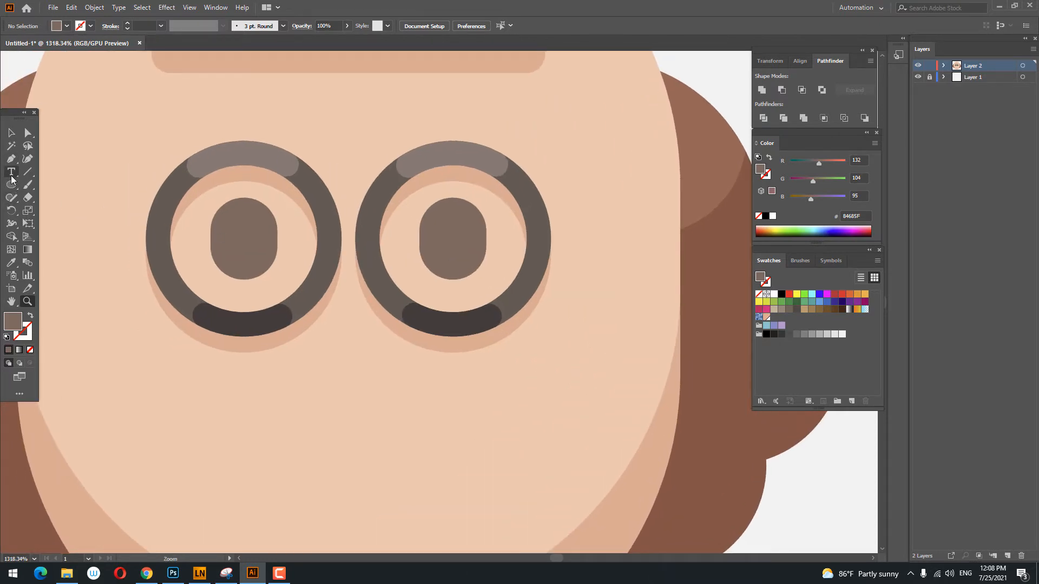
click(11, 183)
click(60, 181)
mouse_move(317, 191)
mouse_down()
mouse_move(376, 212)
mouse_move(389, 261)
mouse_up()
click(12, 275)
click(252, 323)
- Fully round the corners of the bridge rectangle to a radius of about 1.365 pt
key(z)
click(28, 134)
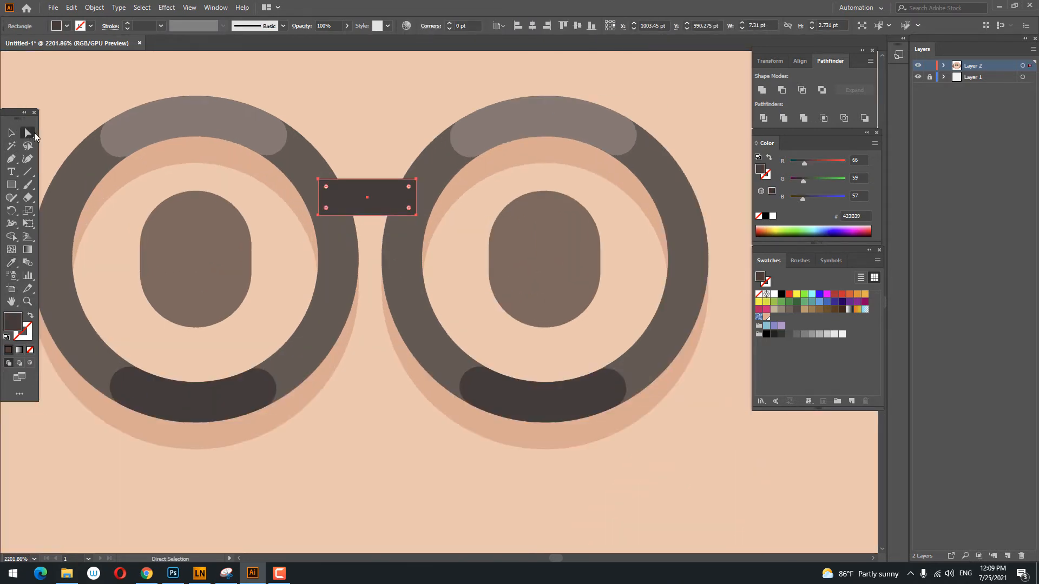
drag(326, 187, 382, 212)
key(z)
drag(386, 214, 201, 230)
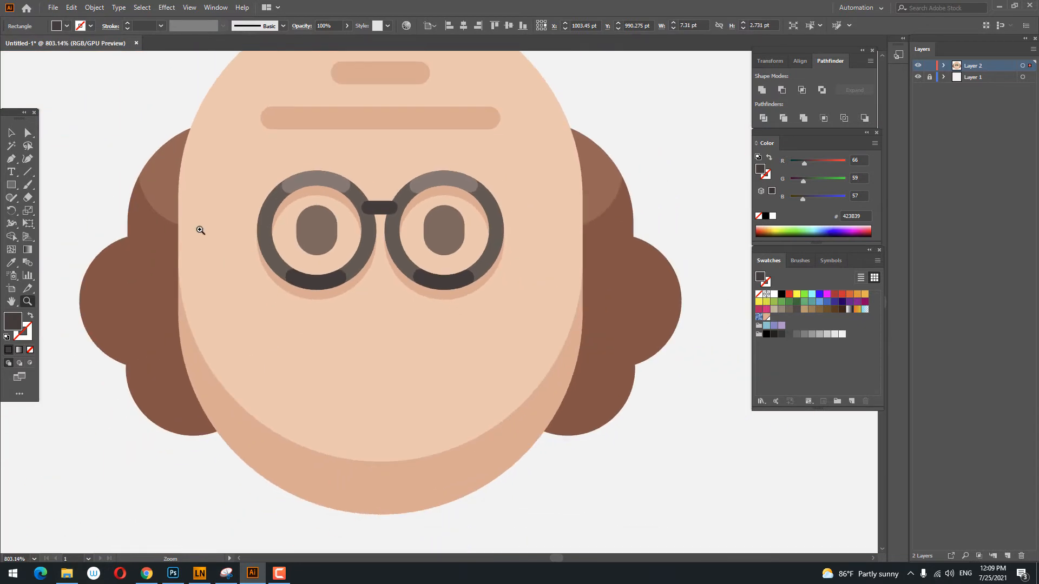
- Centre the rounded bridge horizontally on the head and deselect it
click(13, 134)
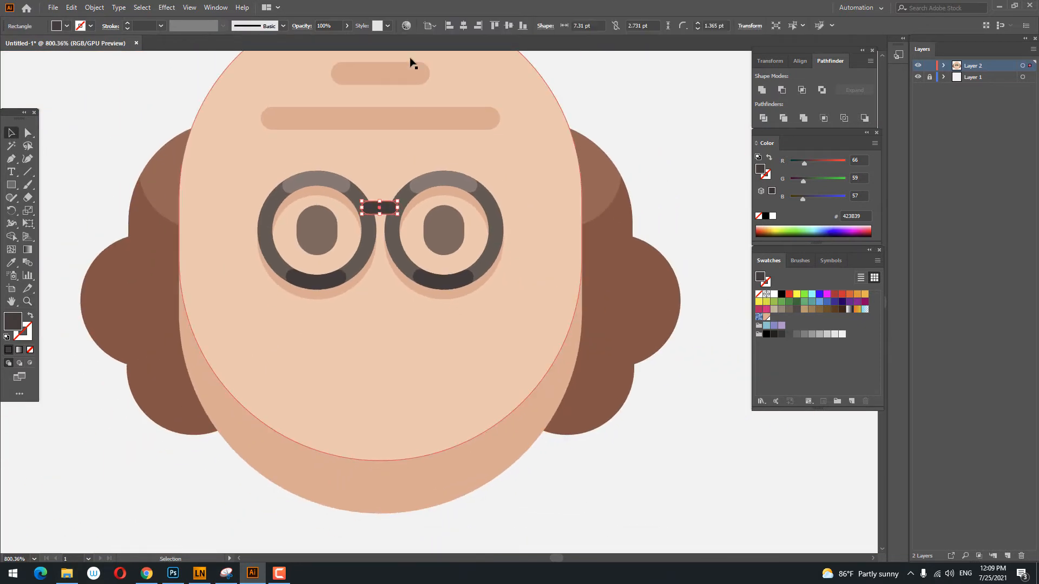
click(463, 26)
click(582, 121)
key(z)
drag(380, 211, 573, 328)
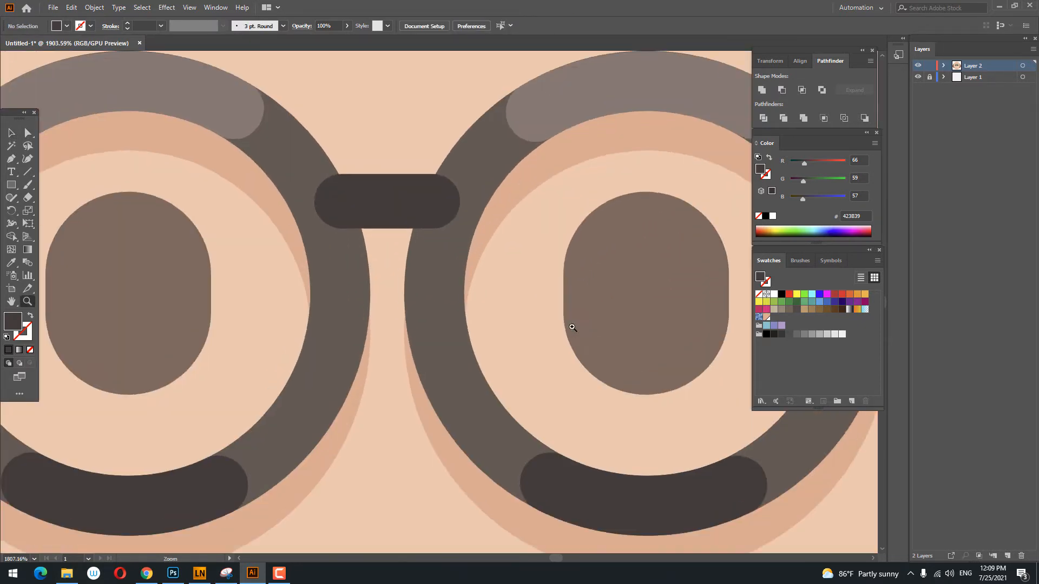
click(10, 185)
drag(396, 205, 396, 205)
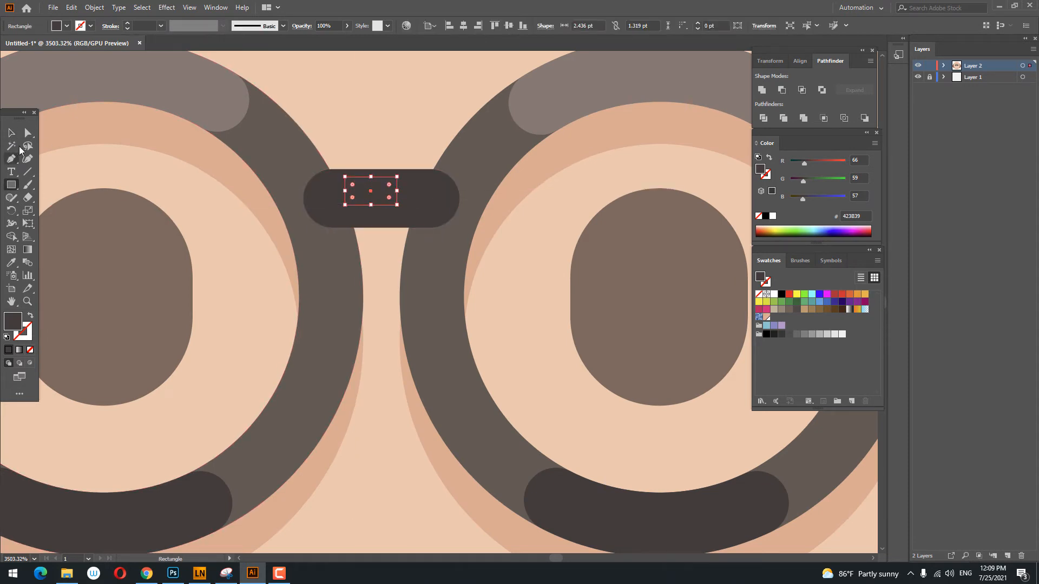
key(a)
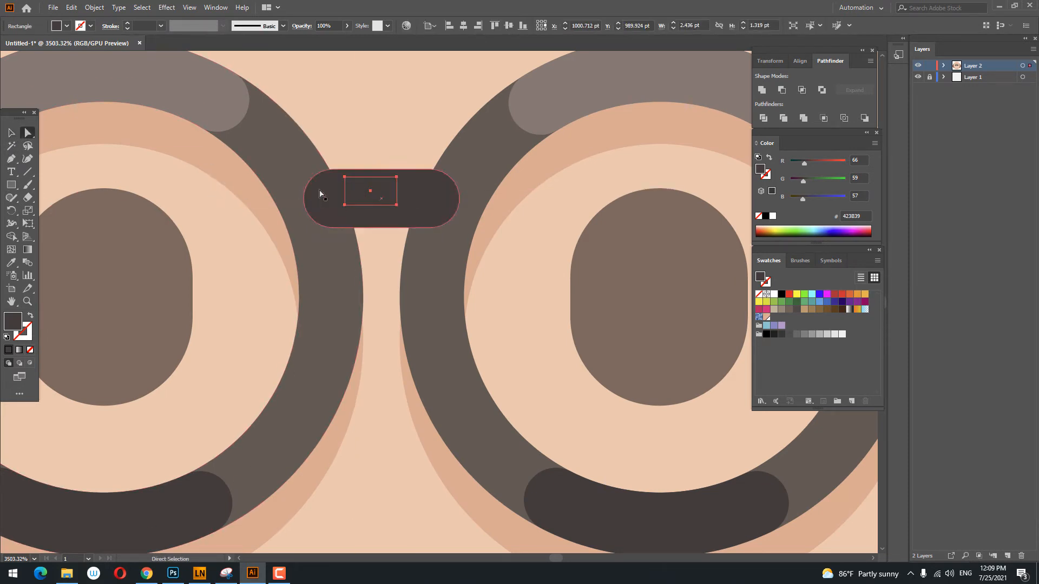
key(Delete)
- Draw a rounded highlight about 2.31 by 1.35 pt on the bridge, filled with the #8C7974 sampled from a ring's upper arc
key(v)
click(350, 193)
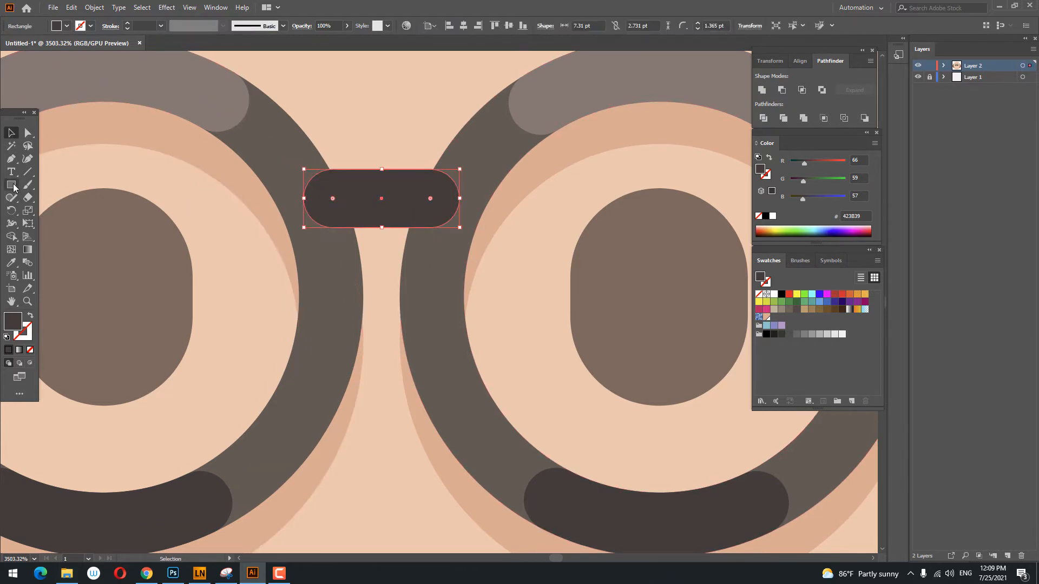
mouse_move(337, 175)
mouse_down()
mouse_move(399, 194)
mouse_move(52, 260)
mouse_up()
click(11, 263)
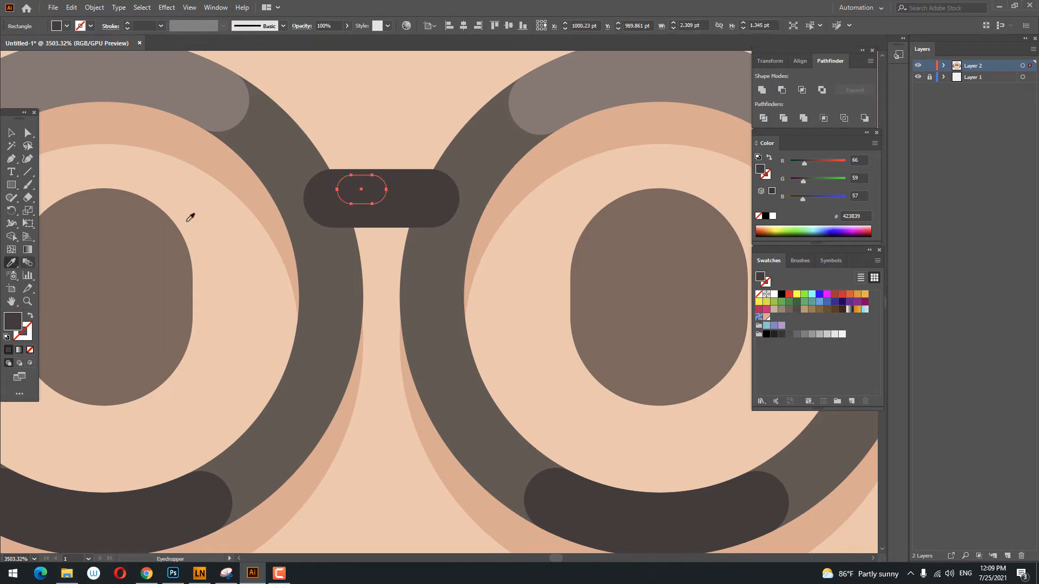
click(577, 96)
key(z)
drag(441, 185, 264, 220)
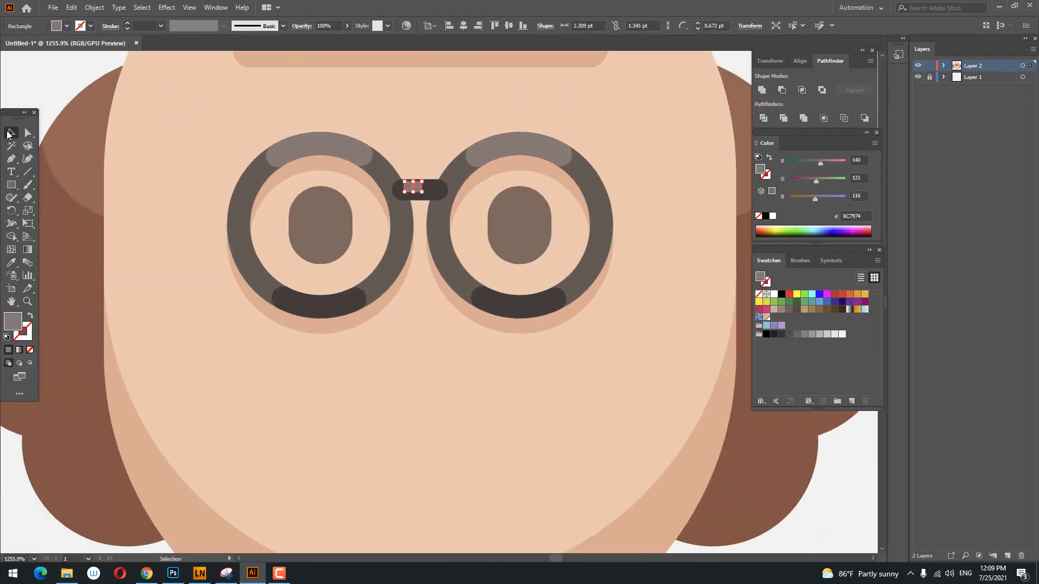
- Convert the dark bridge rectangle into a plain path with Pathfinder Unite
click(11, 133)
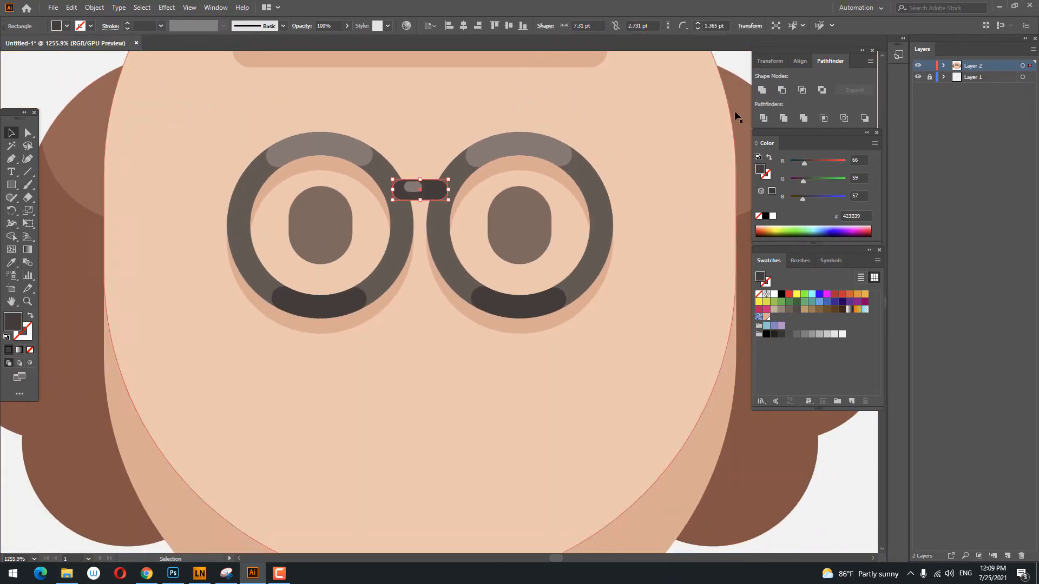
click(437, 193)
key(z)
drag(437, 193, 151, 260)
key(z)
drag(357, 243, 413, 274)
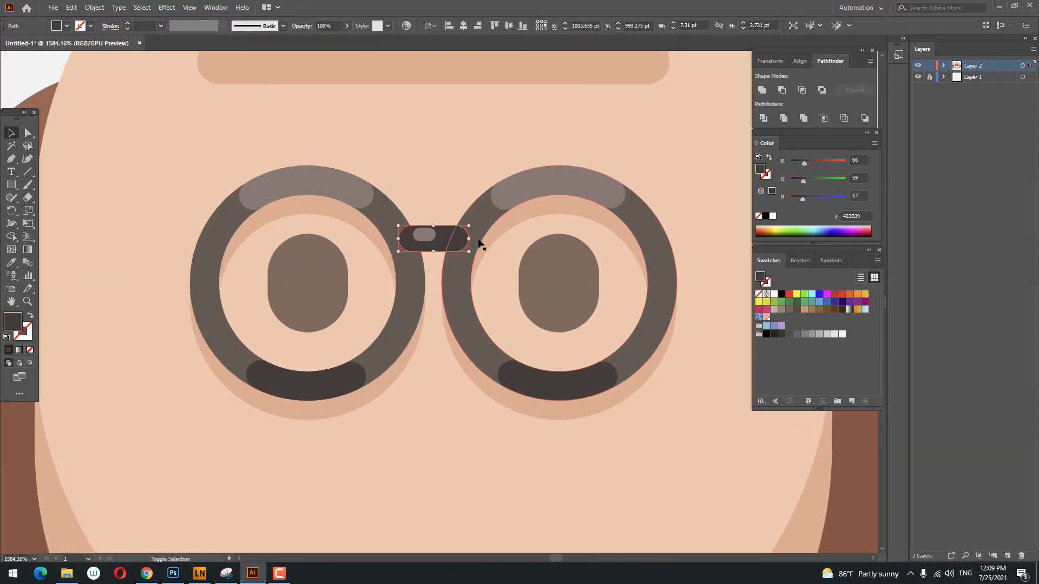
- Copy the dark bridge shape, paste the copy in back and nudge it 2 pt down
shift+click(425, 238)
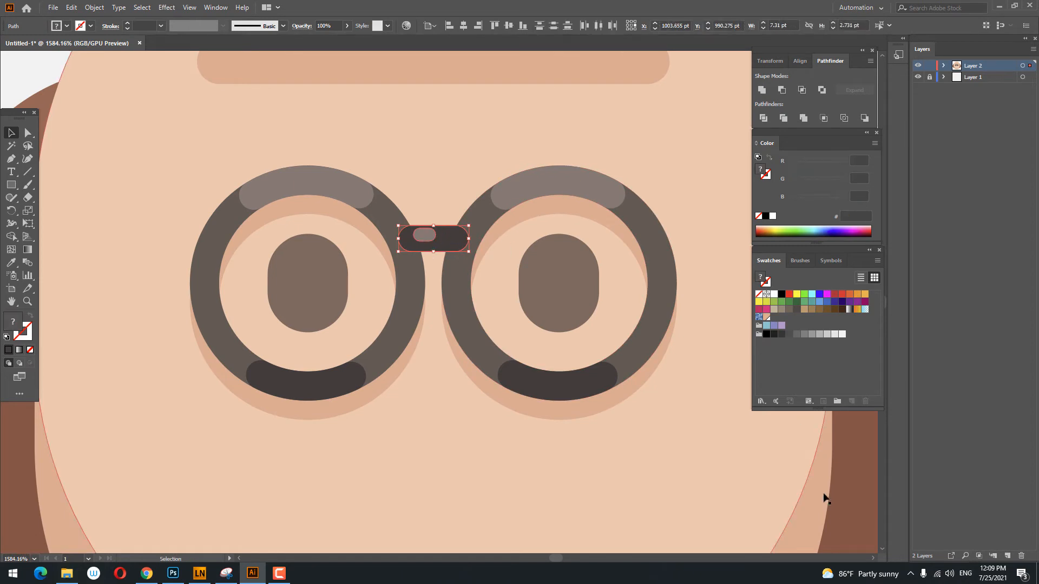
click(39, 79)
click(456, 239)
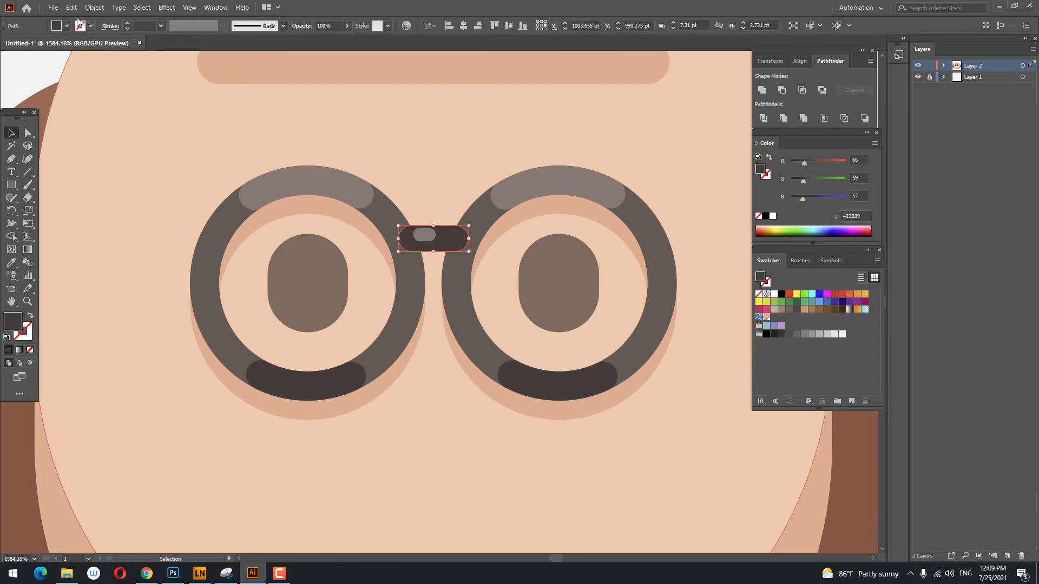
click(71, 7)
click(106, 59)
click(71, 7)
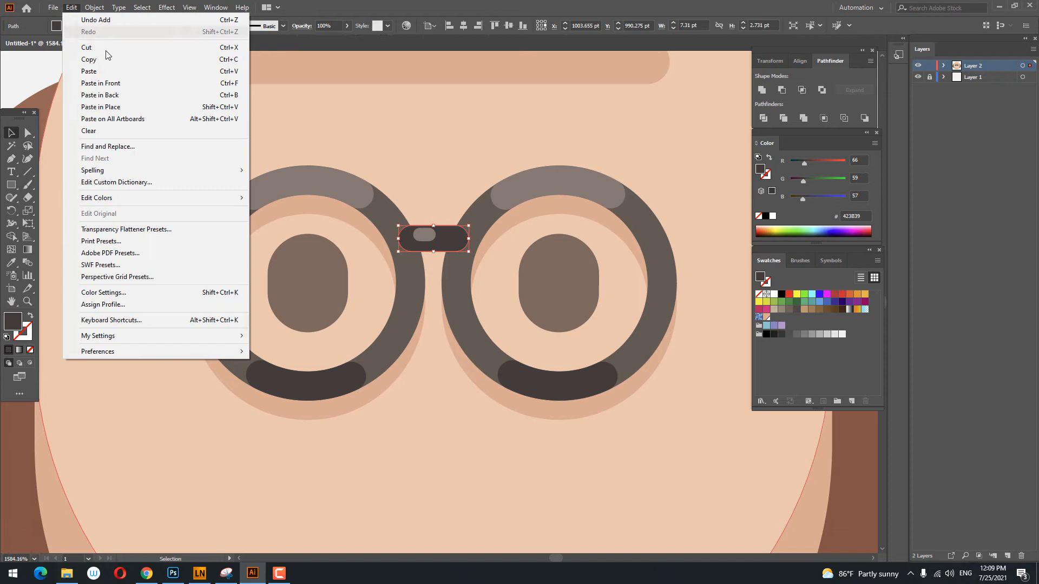
click(134, 96)
key(Down)
key(Down)
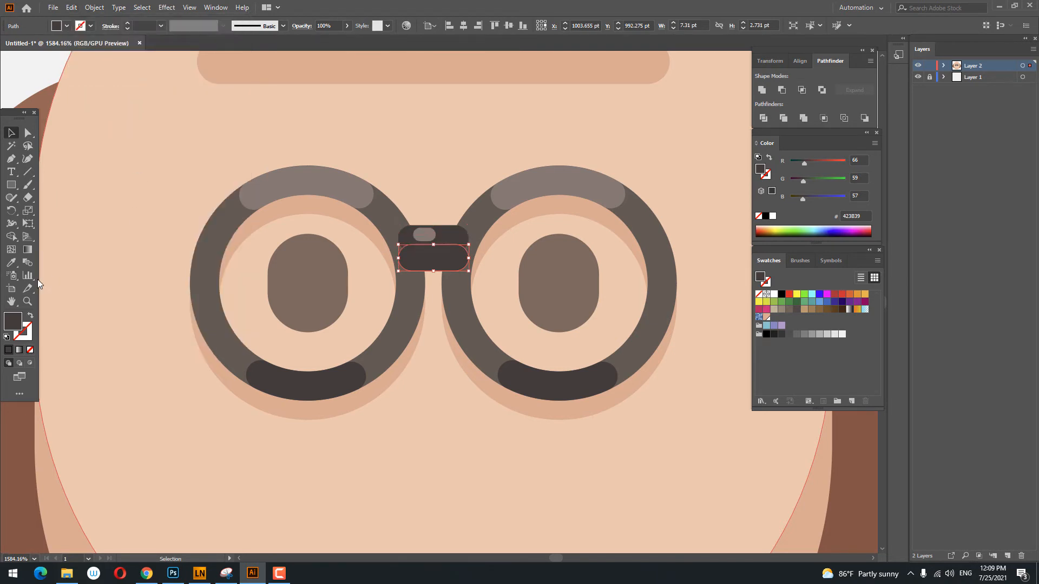
- Fill the bridge copy with the skin shadow tone sampled from below the eyeglass ring and nudge it 1 pt up
click(10, 262)
click(492, 408)
key(Up)
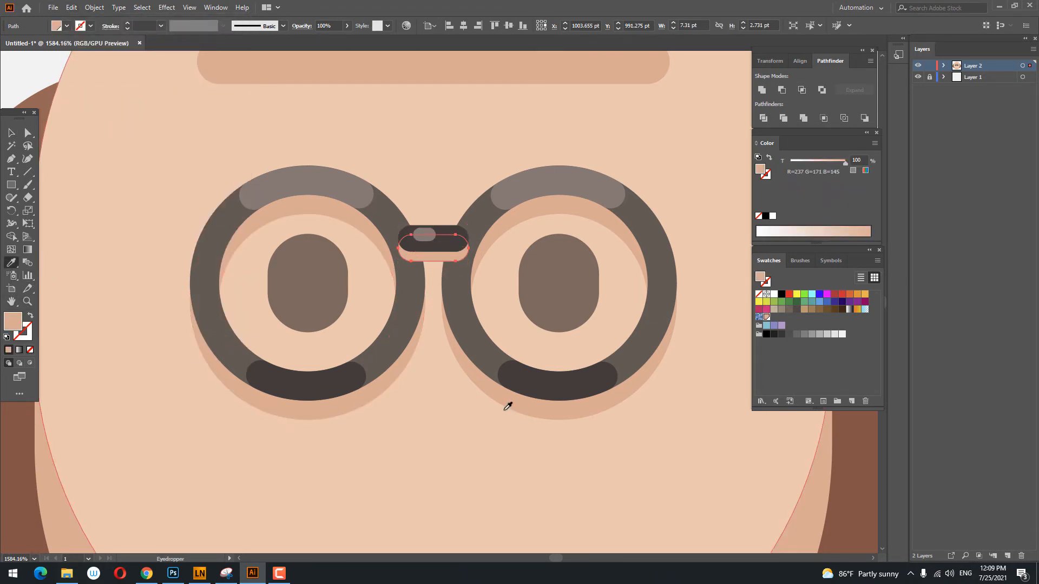
- Bring the eyeglass rings, eyes and bridge with its highlight forward, in front of the bridge shadow, and deselect
click(12, 133)
right_click(455, 258)
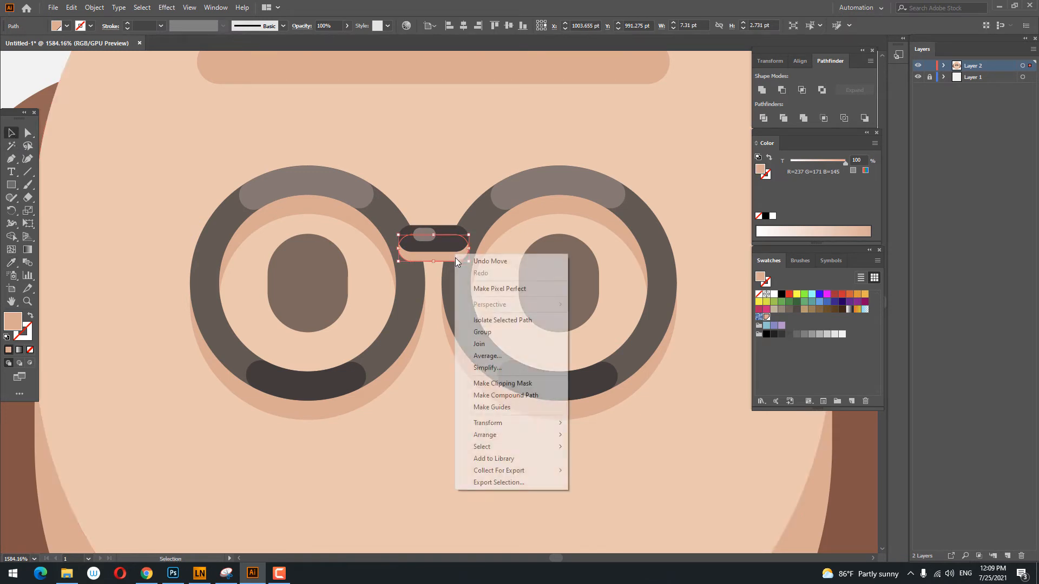
click(481, 209)
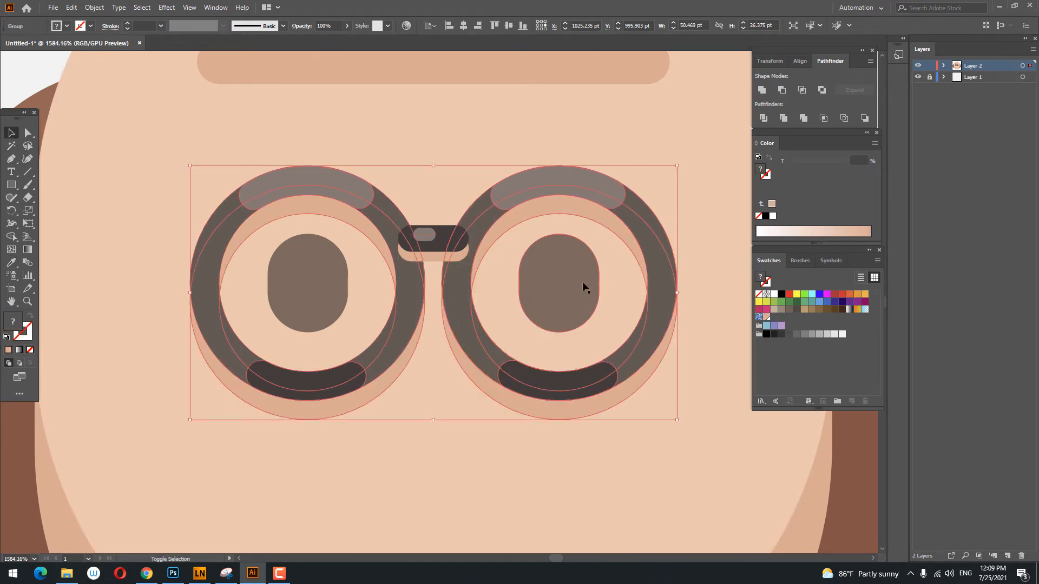
shift+click(547, 296)
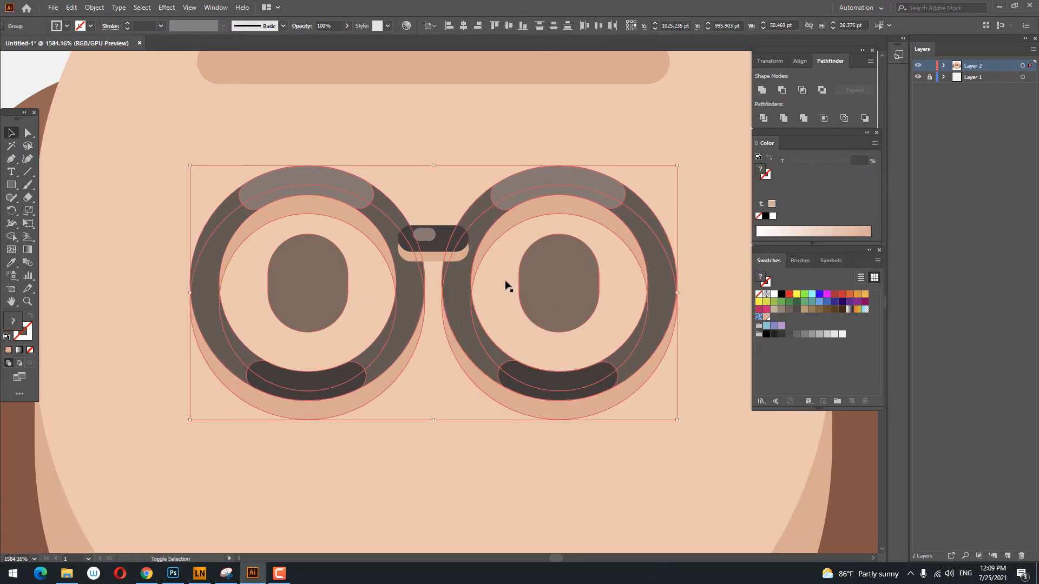
right_click(445, 239)
mouse_move(490, 356)
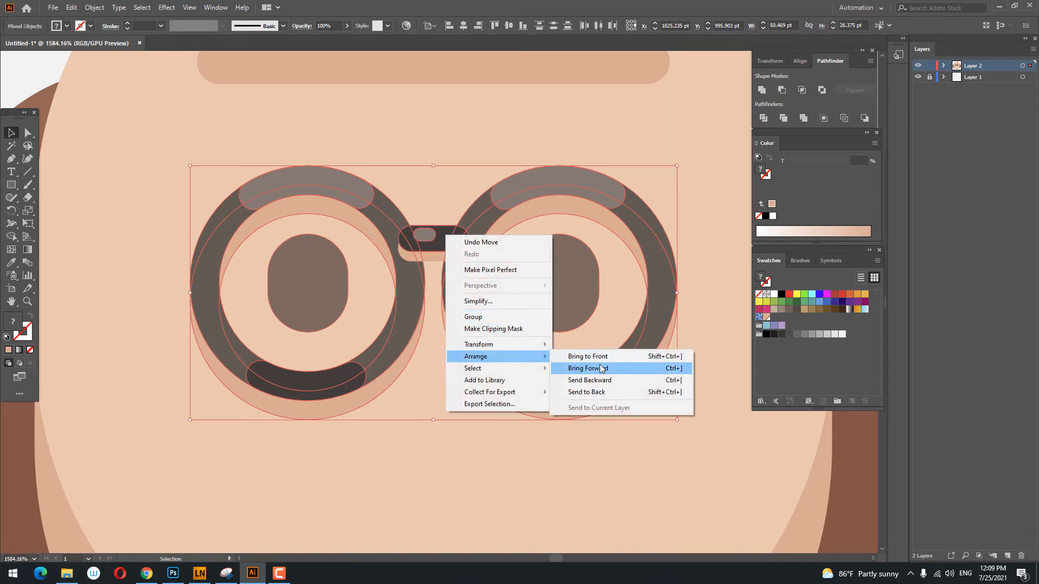
click(600, 368)
key(z)
drag(482, 247, 474, 312)
drag(500, 259, 398, 275)
click(6, 135)
click(184, 175)
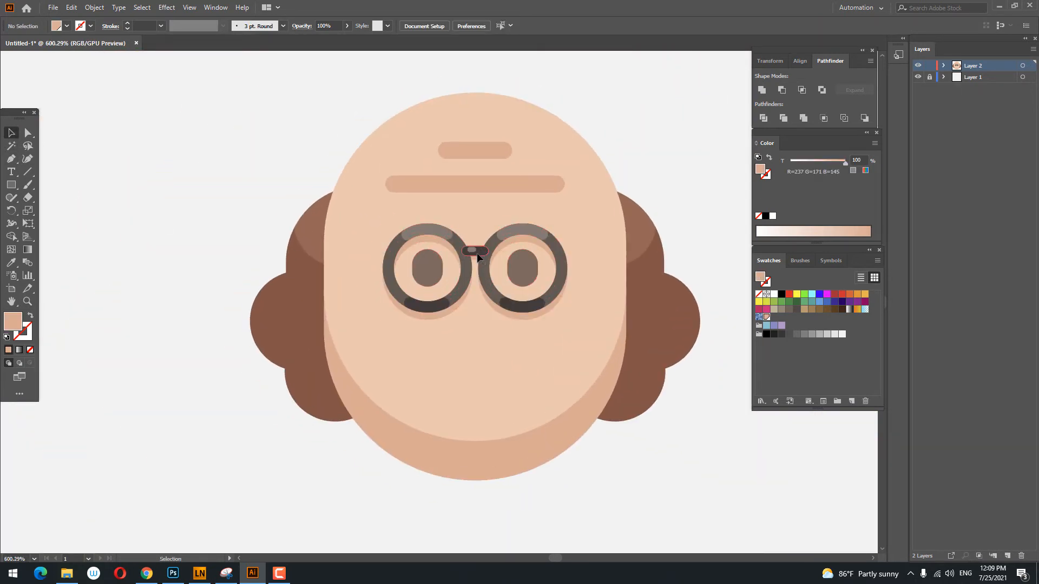
- Group the dark bridge with its highlight and deselect the group
click(475, 251)
right_click(482, 252)
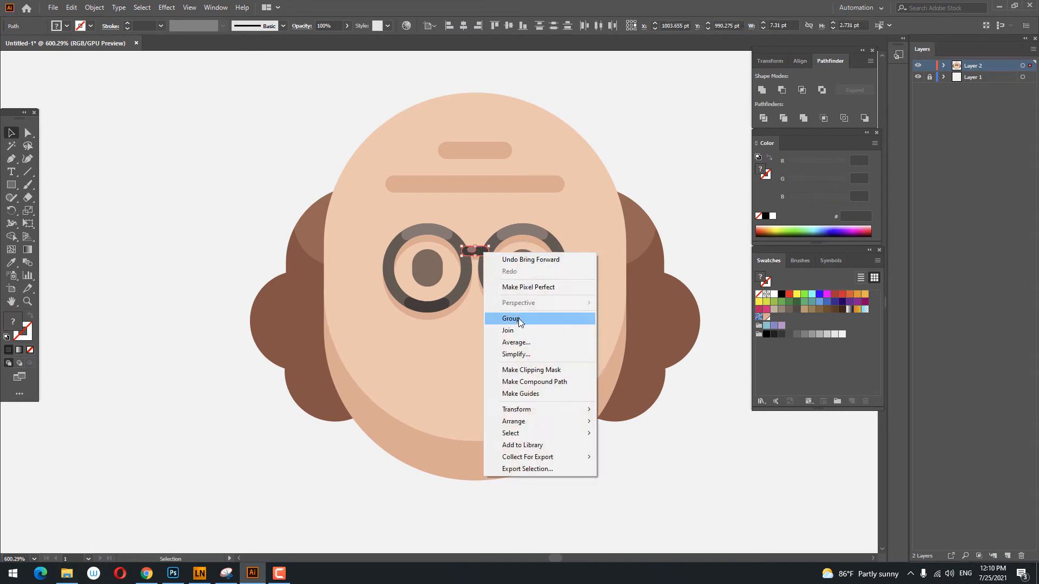
click(519, 320)
click(637, 133)
- Draw a nose square about 9.36 pt wide below the bridge, filled with the skin shadow tone sampled from the forehead line
key(z)
drag(645, 161, 626, 190)
drag(625, 201, 478, 193)
drag(517, 209, 480, 240)
drag(391, 248, 477, 308)
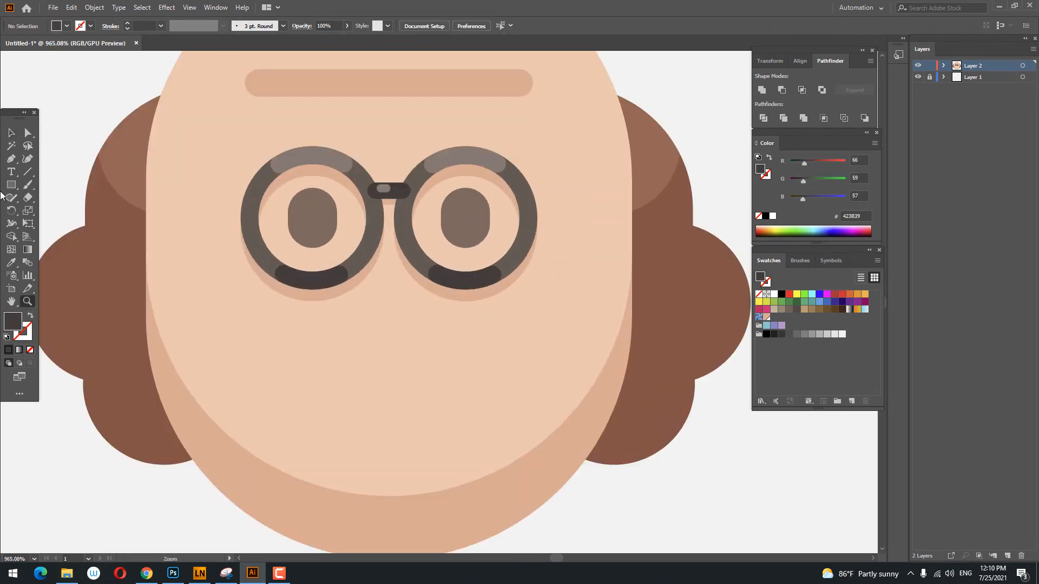
mouse_move(372, 222)
mouse_down()
mouse_move(430, 297)
mouse_move(438, 283)
mouse_move(428, 277)
mouse_up()
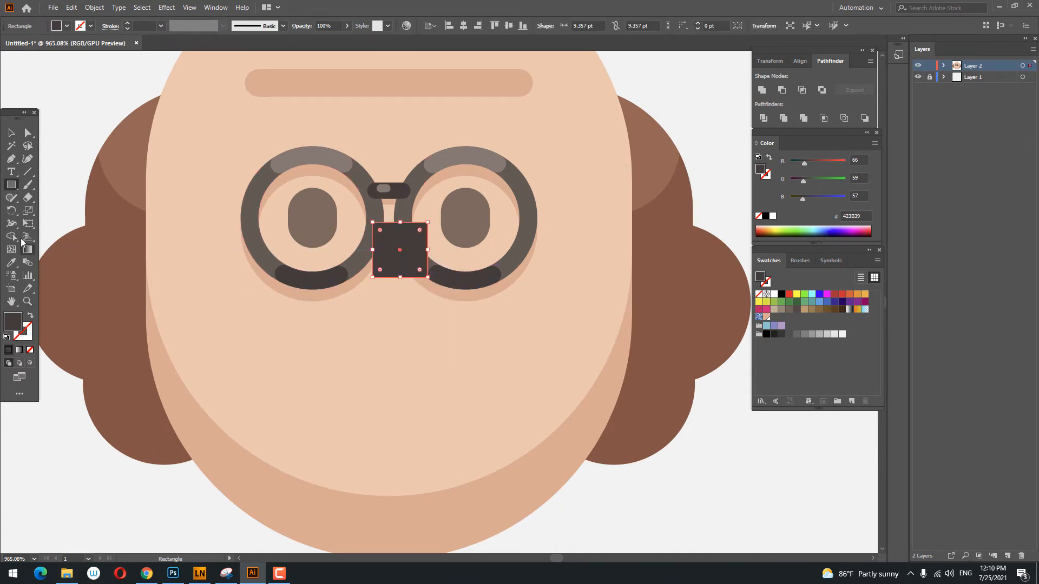
click(11, 265)
click(343, 78)
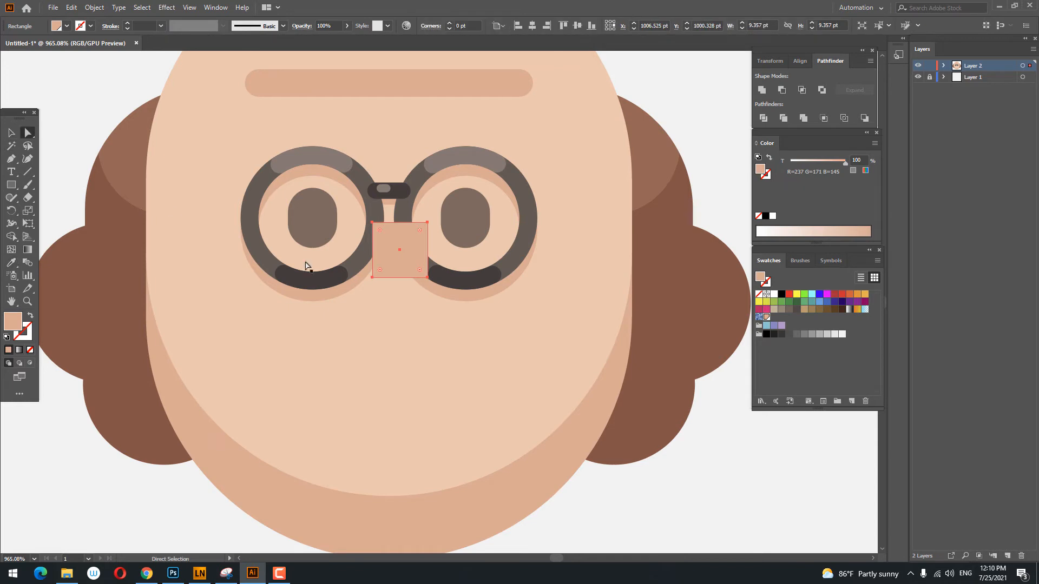
- Fully round the two lower corners of the nose square
click(28, 133)
click(428, 277)
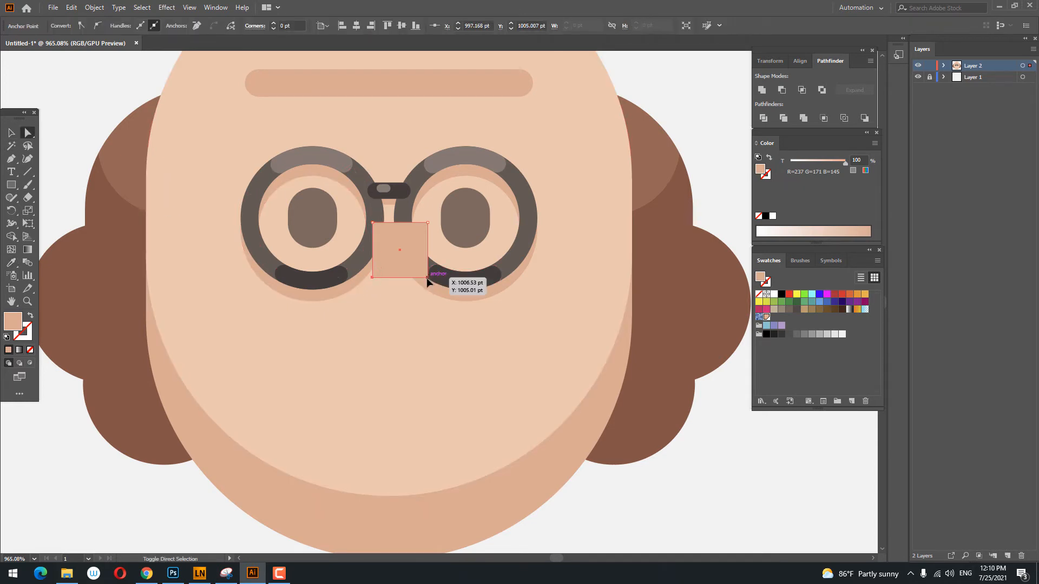
shift+click(427, 278)
drag(420, 270, 395, 257)
click(11, 132)
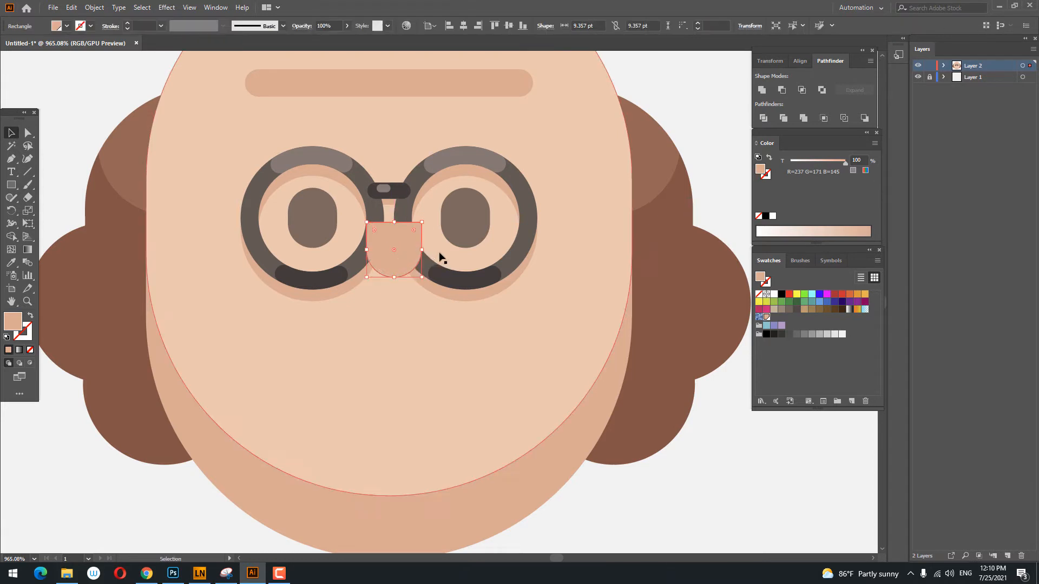
- Move the nose down so it sits centred between and just below the eyeglass rings, and deselect it
key(z)
drag(388, 217, 340, 233)
click(16, 136)
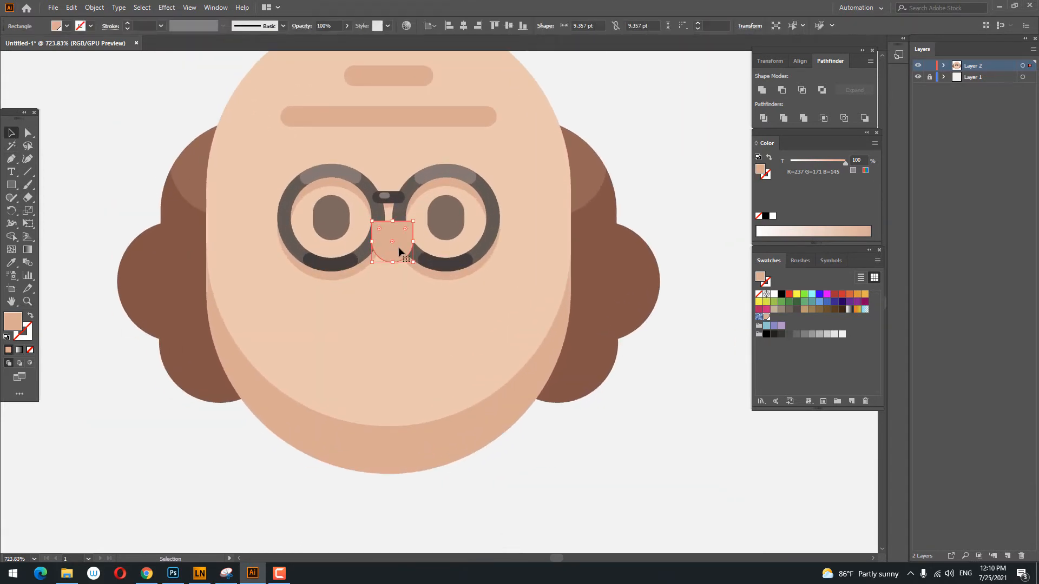
drag(400, 250, 418, 287)
click(479, 359)
click(533, 345)
- Group the eyeglass rings, eyes, bridge and bridge shadow together
key(z)
mouse_move(573, 347)
mouse_down()
mouse_move(420, 348)
mouse_move(558, 347)
mouse_up()
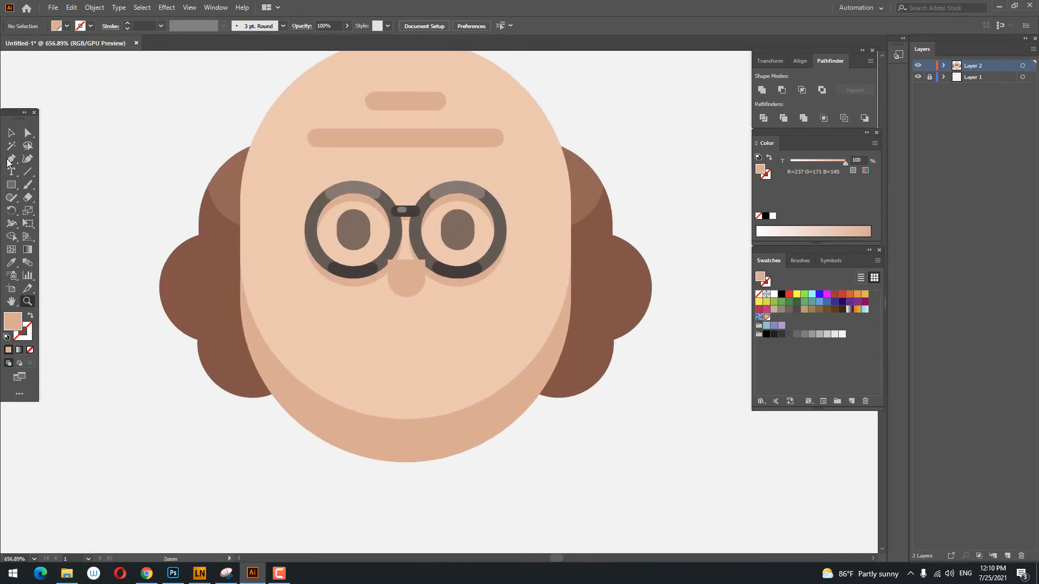
click(465, 282)
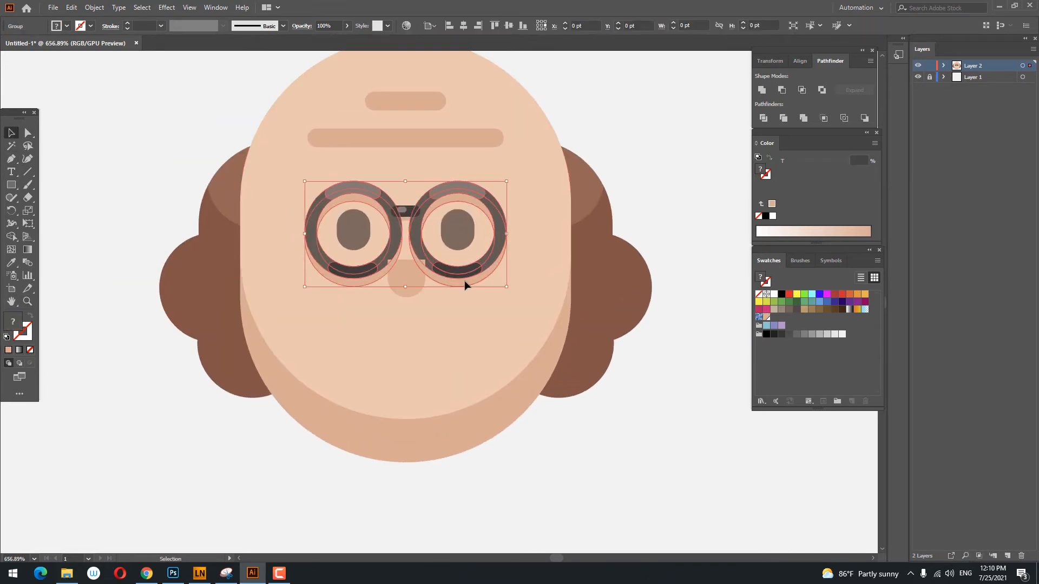
shift+click(456, 237)
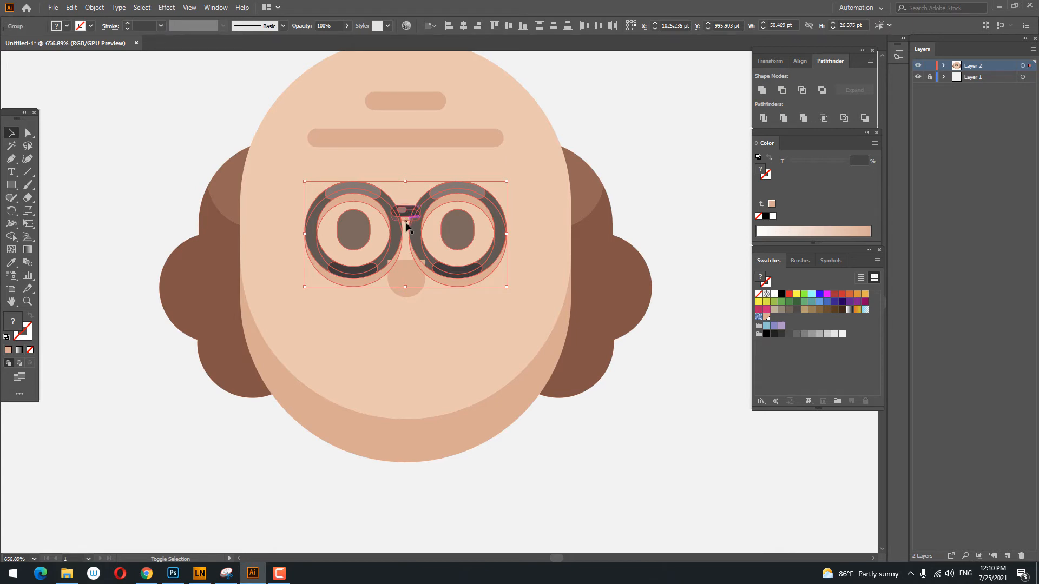
right_click(427, 229)
click(470, 311)
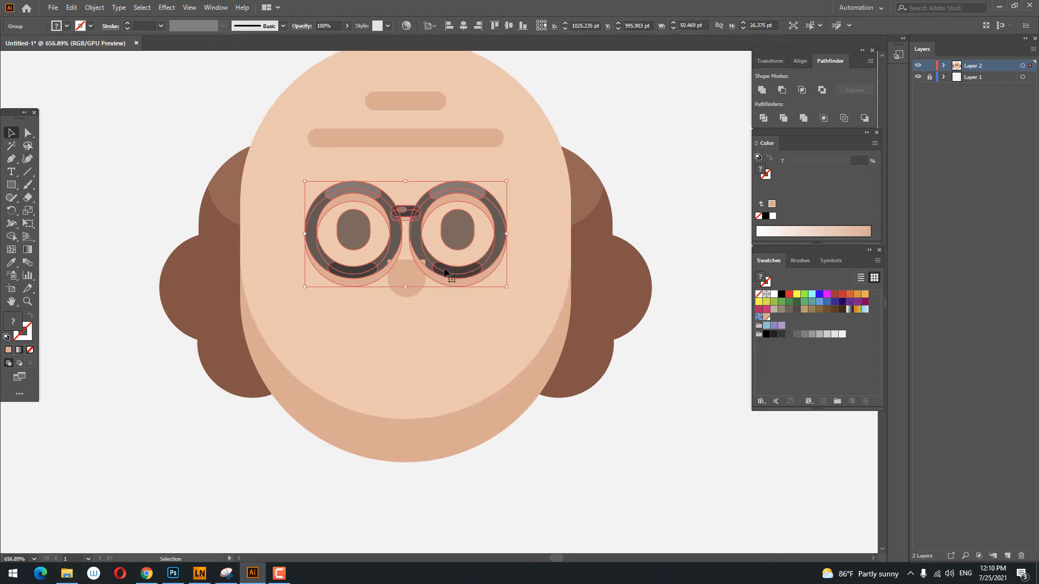
- Bring the grouped eyeglasses and eyes forward in front of the nose, and deselect them
right_click(444, 269)
mouse_move(515, 405)
click(661, 415)
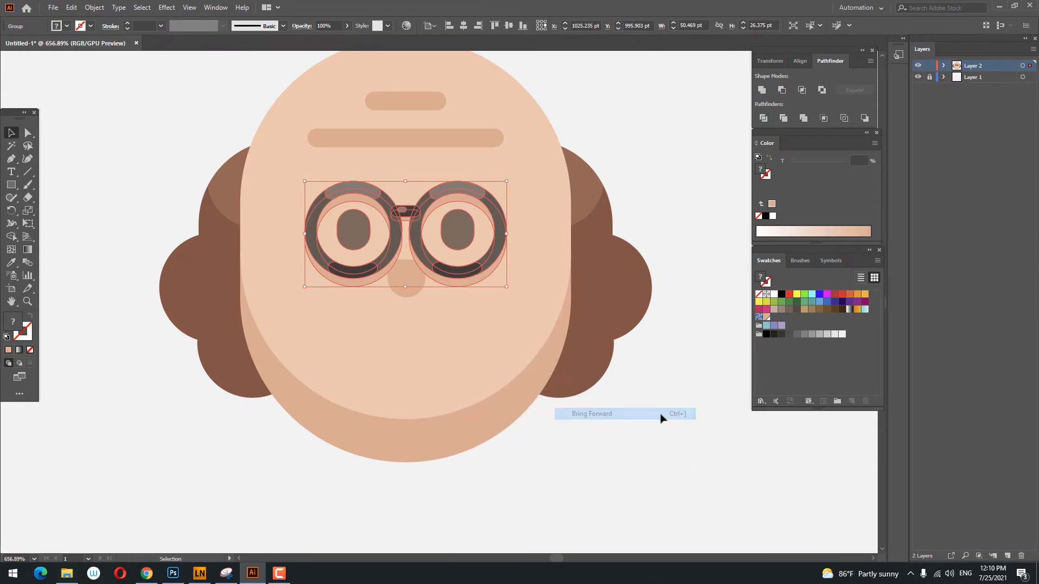
click(699, 422)
- Stretch the nose upward behind the bridge to a height of about 21.86 pt
drag(508, 306, 445, 309)
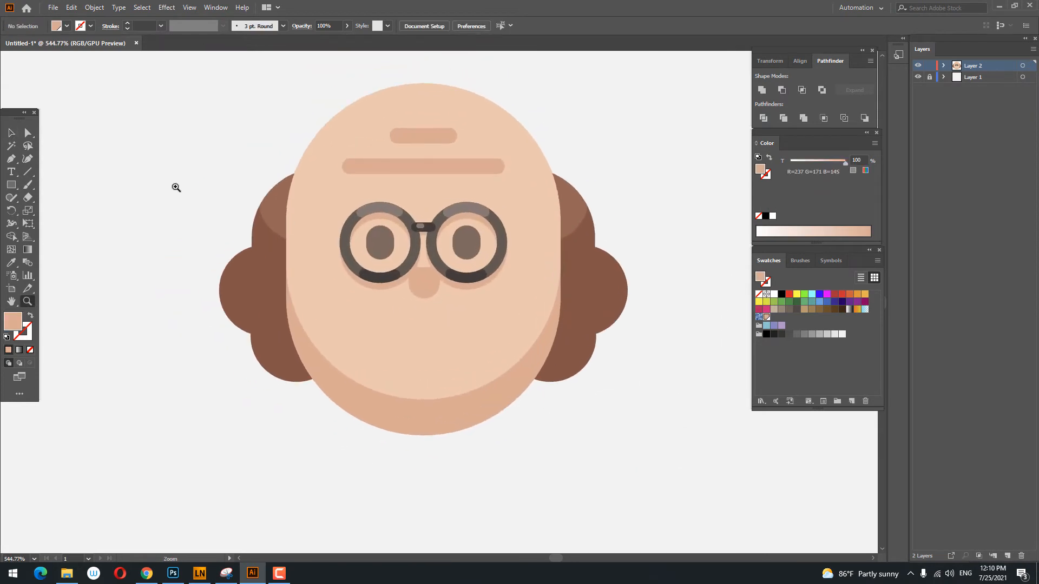
click(425, 285)
drag(426, 267, 429, 227)
key(z)
drag(448, 286, 541, 295)
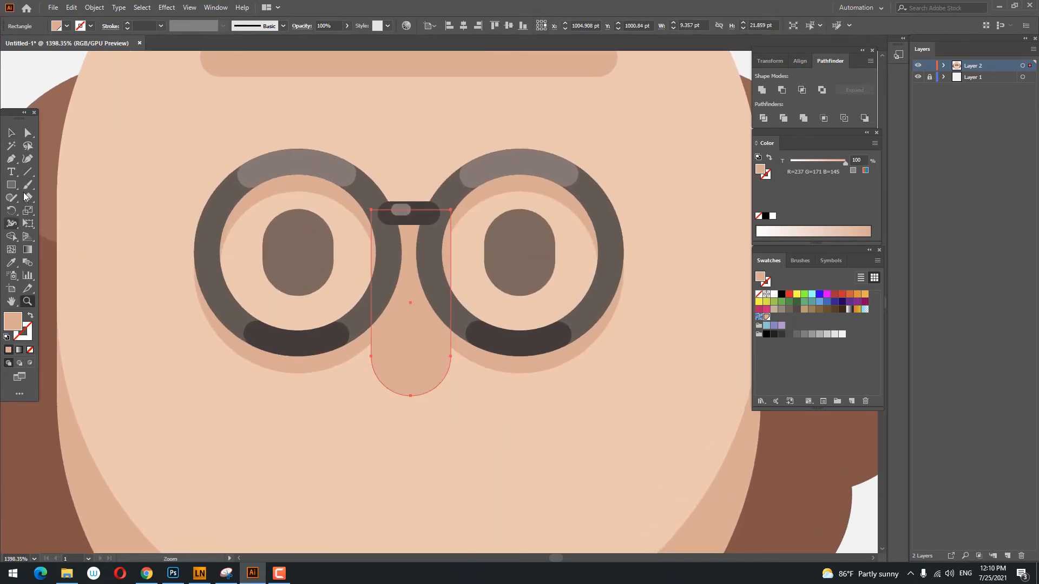
- Centre the nose shape horizontally on the face and apply Pathfinder Unite to it
click(12, 133)
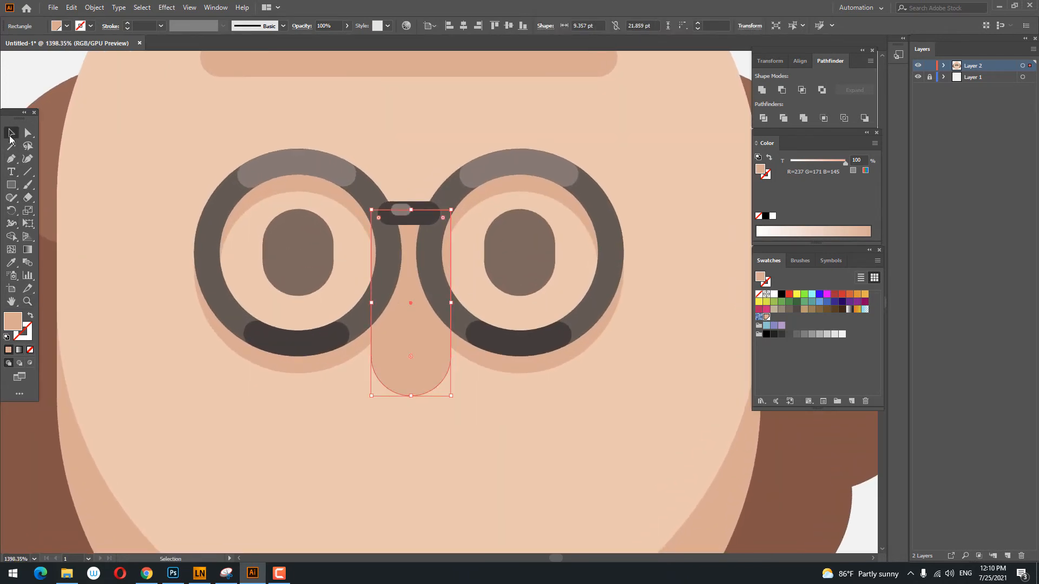
click(464, 26)
click(763, 91)
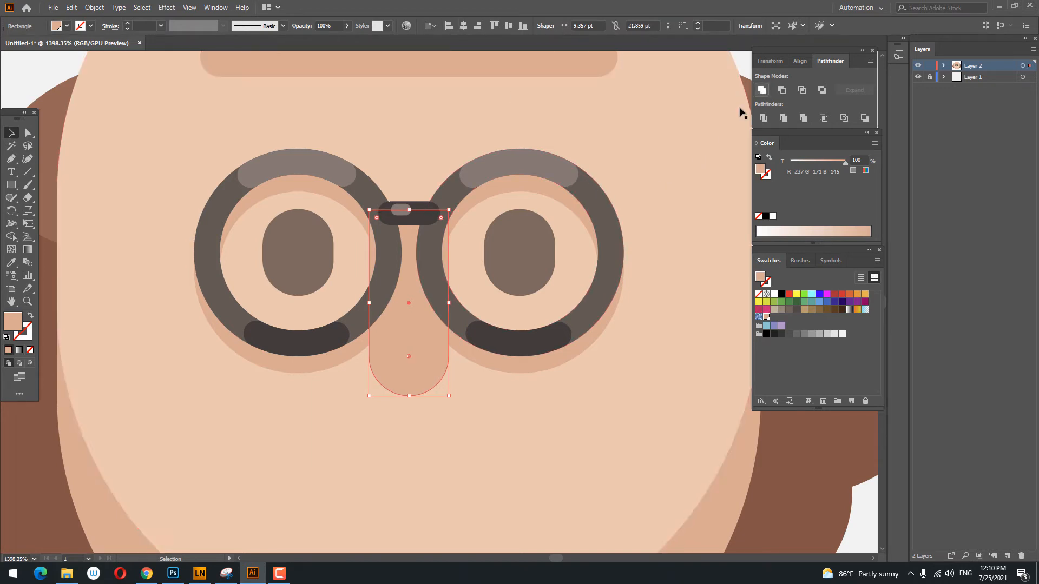
- Recolour the shadow shape beneath the glasses bridge with the darker skin tone #E0967C and deselect it
key(z)
drag(562, 230, 489, 310)
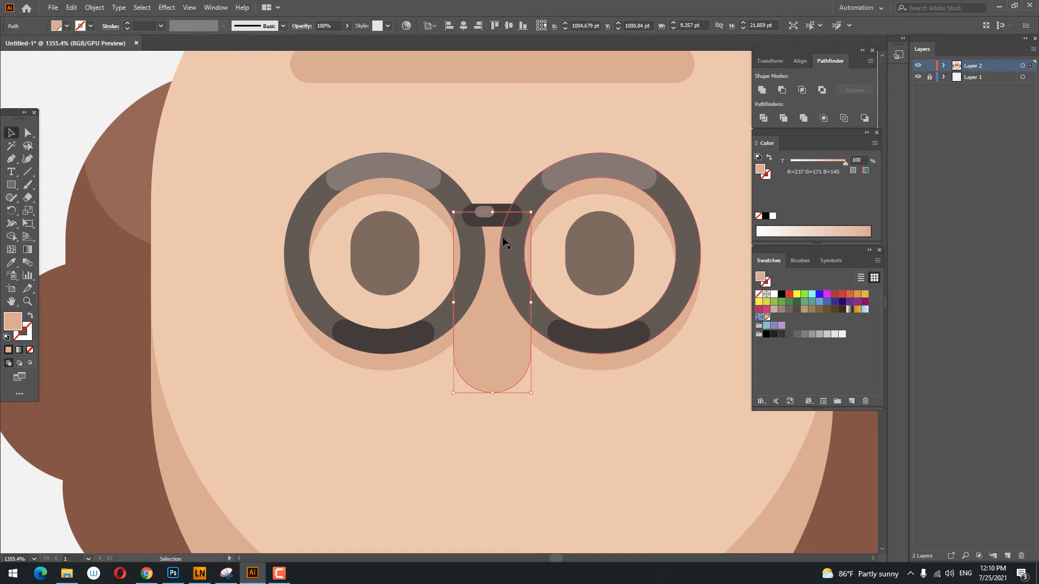
click(494, 237)
click(27, 133)
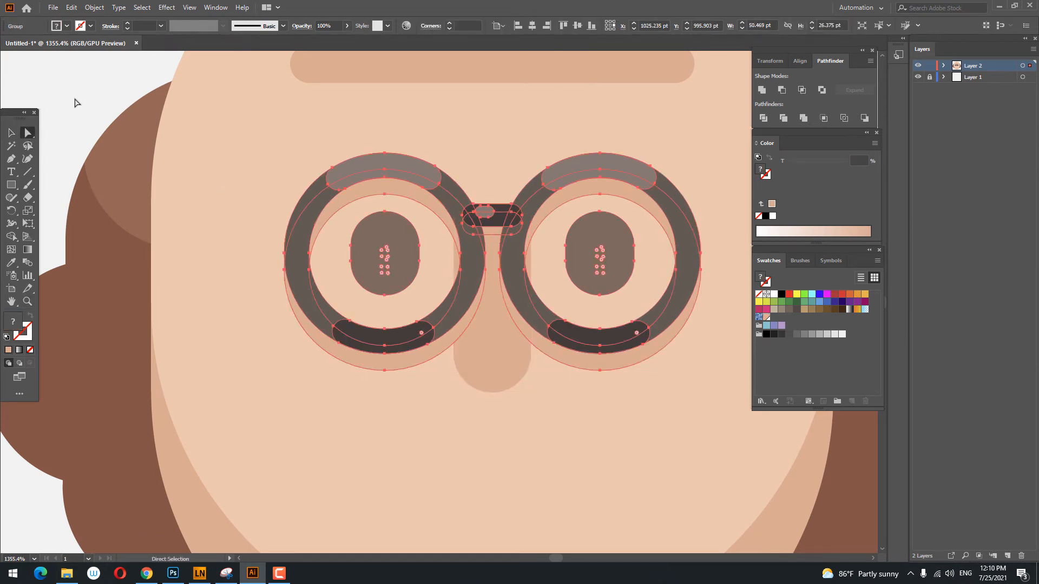
click(76, 102)
click(492, 230)
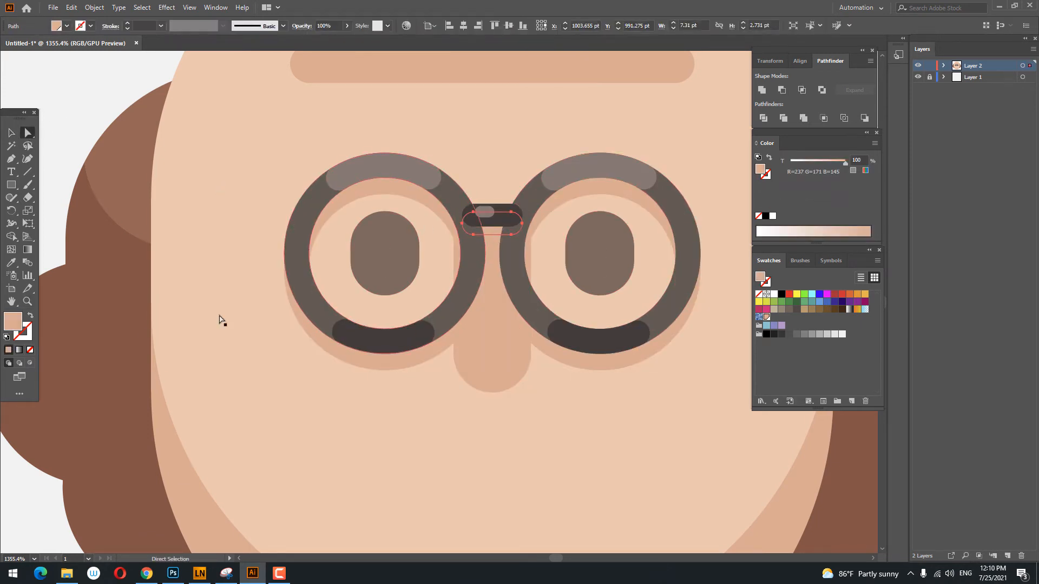
double_click(11, 324)
click(635, 137)
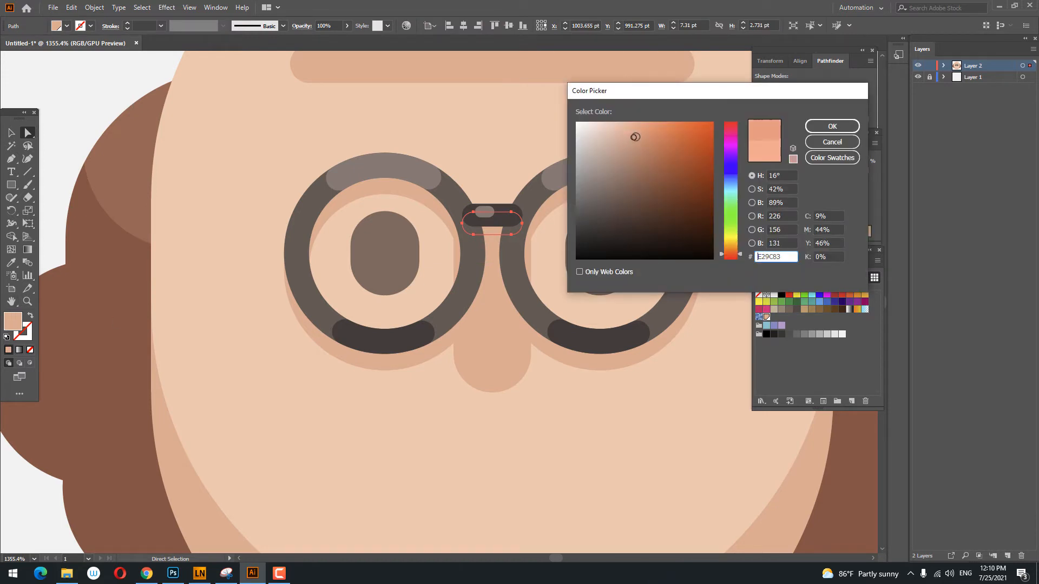
click(816, 128)
key(z)
drag(524, 202, 317, 261)
drag(572, 284, 487, 307)
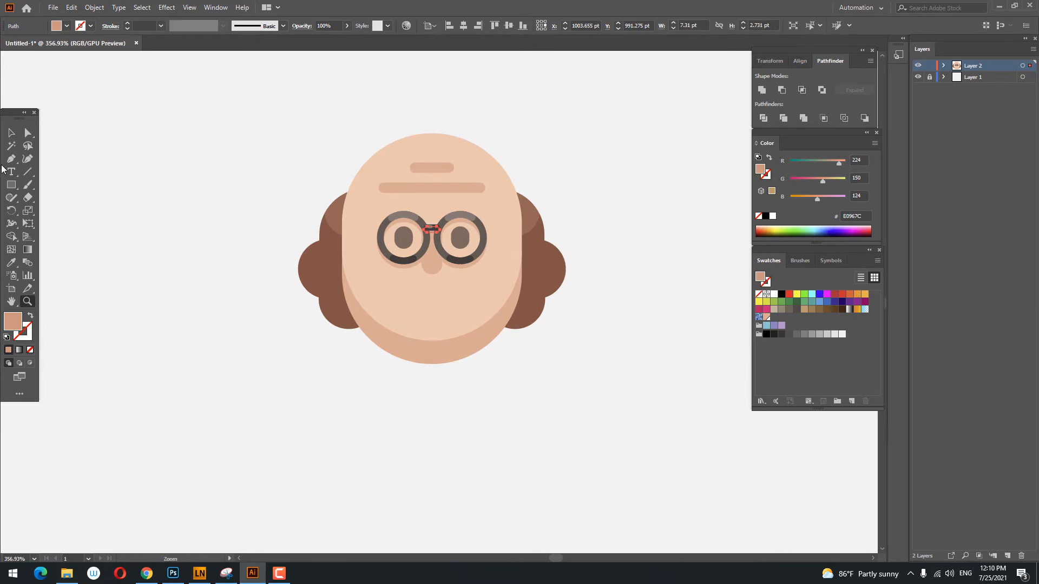
click(164, 161)
key(z)
drag(331, 164, 271, 183)
drag(318, 216, 335, 245)
drag(242, 264, 193, 272)
drag(286, 298, 380, 320)
drag(359, 287, 403, 292)
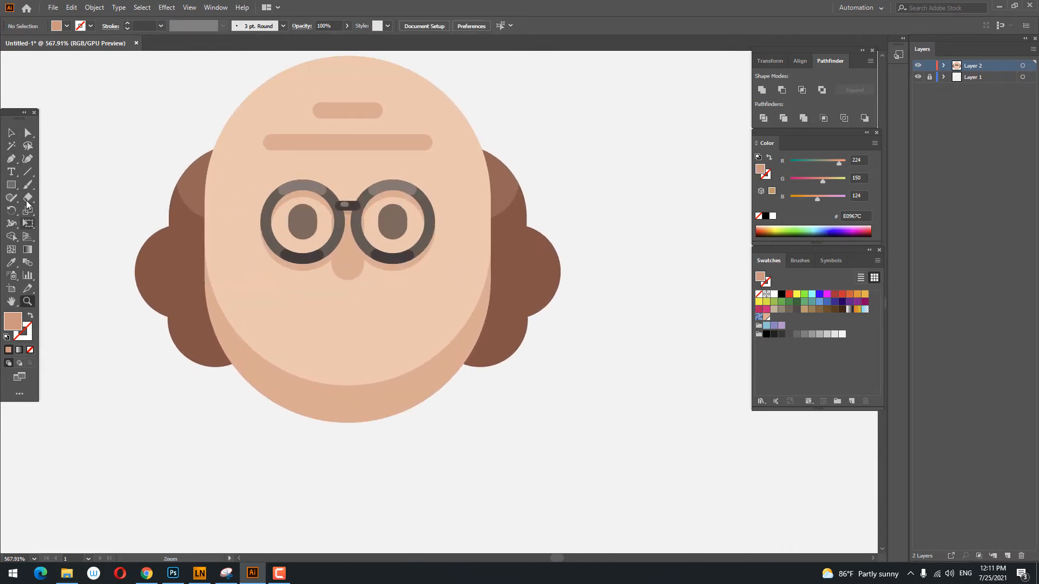
drag(11, 186, 48, 221)
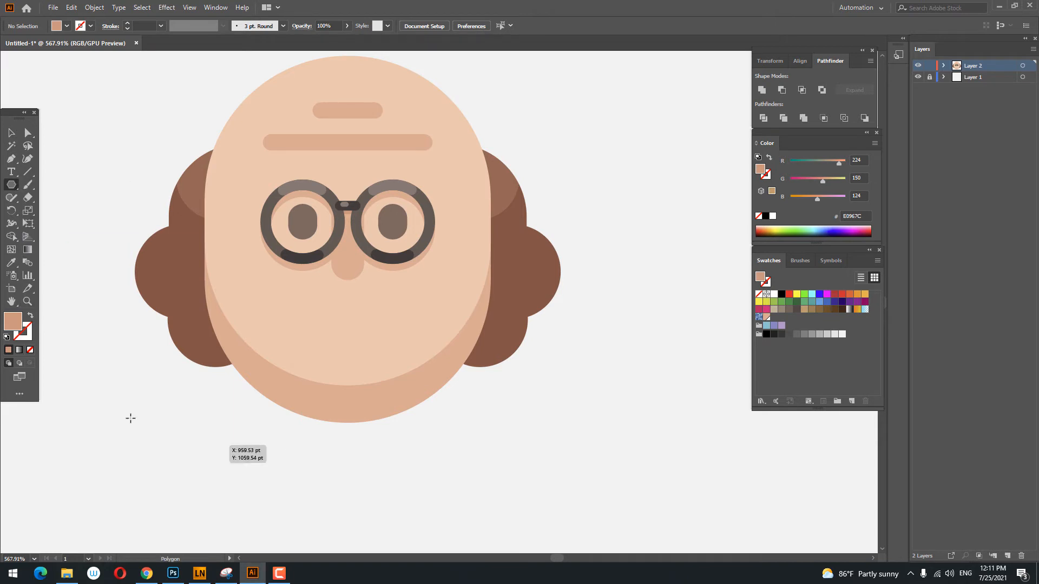
drag(120, 408, 301, 463)
key(ctrl+z)
- Draw a circle about 36.6 pt wide below the face and a rectangle about 69.8 × 28.6 pt covering its upper half
drag(11, 185, 48, 208)
drag(173, 370, 299, 497)
drag(7, 187, 49, 181)
drag(152, 433, 393, 335)
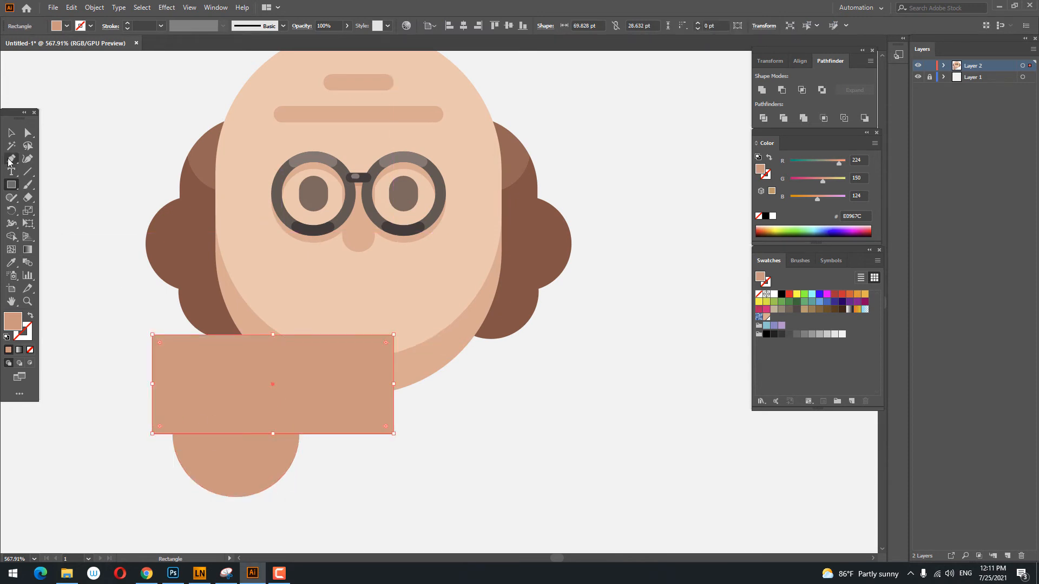
- Divide the circle and rectangle with Pathfinder and delete everything except the circle's lower half
click(10, 132)
shift+click(297, 429)
click(763, 118)
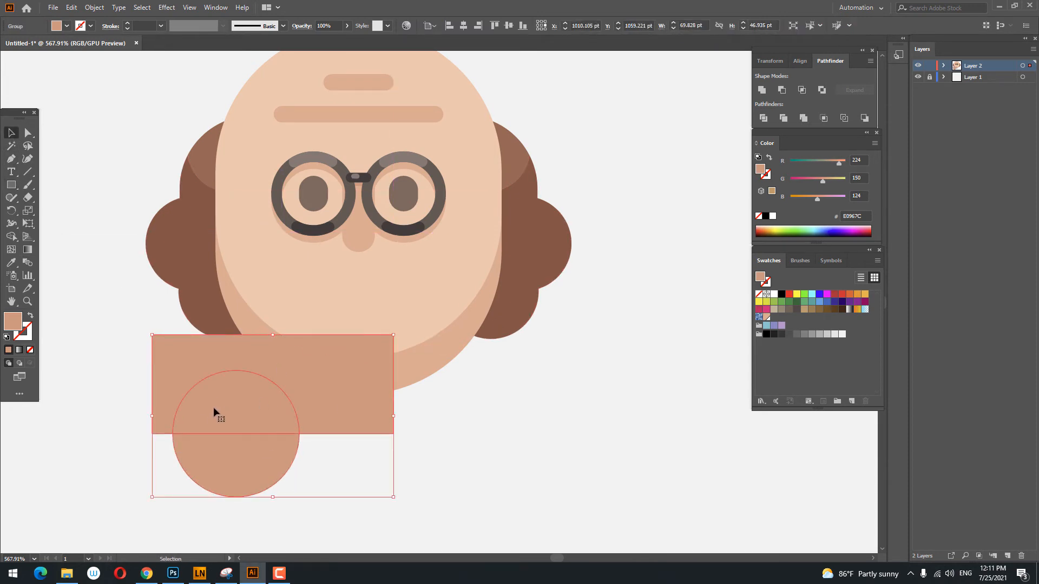
double_click(215, 407)
click(314, 389)
key(Delete)
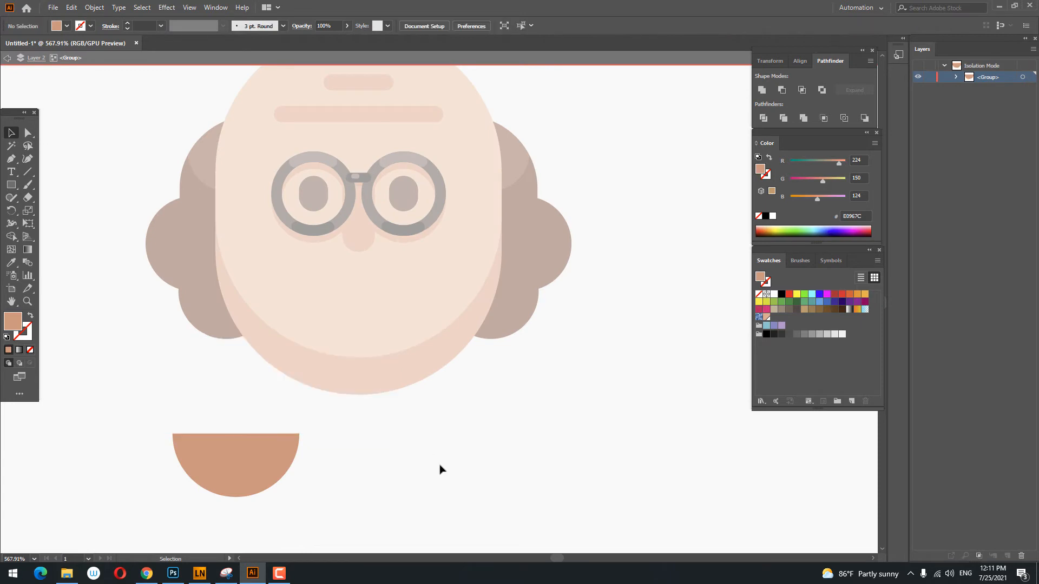
key(Escape)
- Move the half circle onto the face below the nose as the mouth and centre it horizontally
drag(244, 451, 373, 286)
drag(528, 465, 535, 532)
click(462, 26)
click(609, 466)
- Draw a rectangle about 24.8 × 32.1 pt from the mouth down past the chin and fill it with the hair's dark brown #93513F
drag(594, 421, 518, 421)
drag(487, 432, 549, 456)
drag(459, 437, 501, 388)
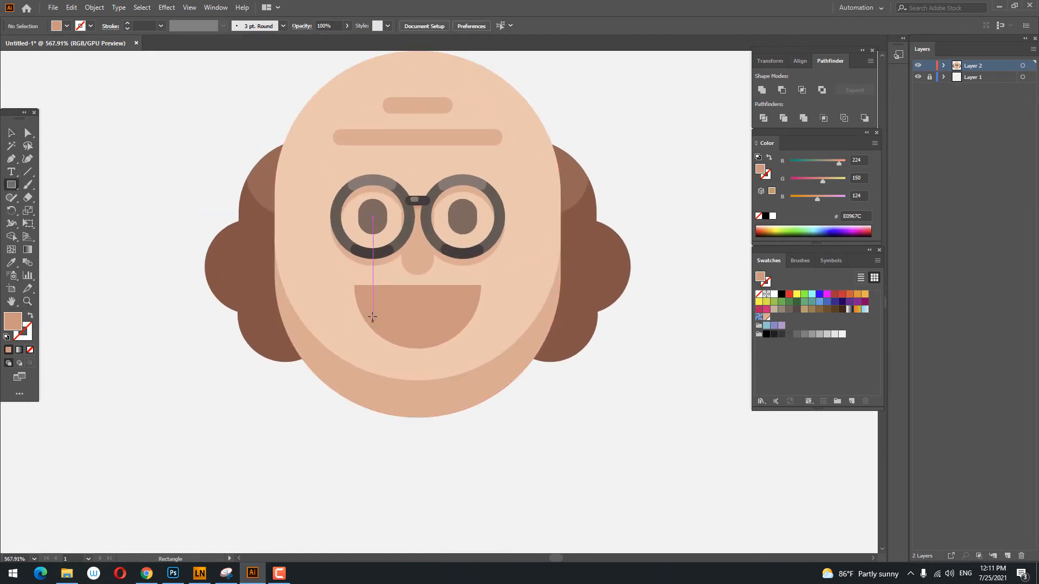
mouse_move(372, 316)
mouse_down()
mouse_move(463, 420)
mouse_move(418, 443)
mouse_up()
key(i)
click(252, 283)
- Fully round the two lower corners of the brown rectangle to form a goatee
click(28, 133)
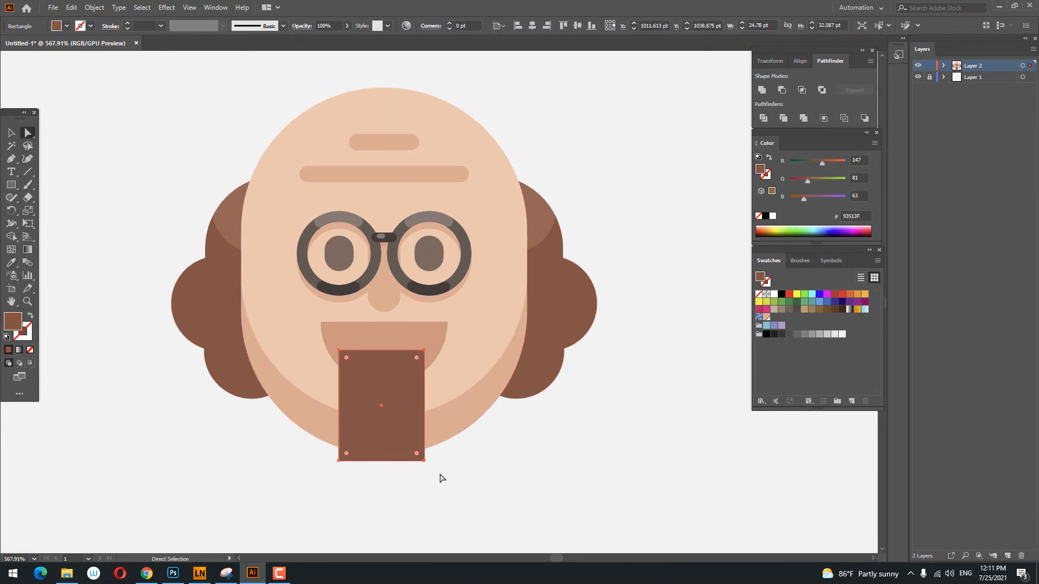
click(424, 462)
shift+click(338, 461)
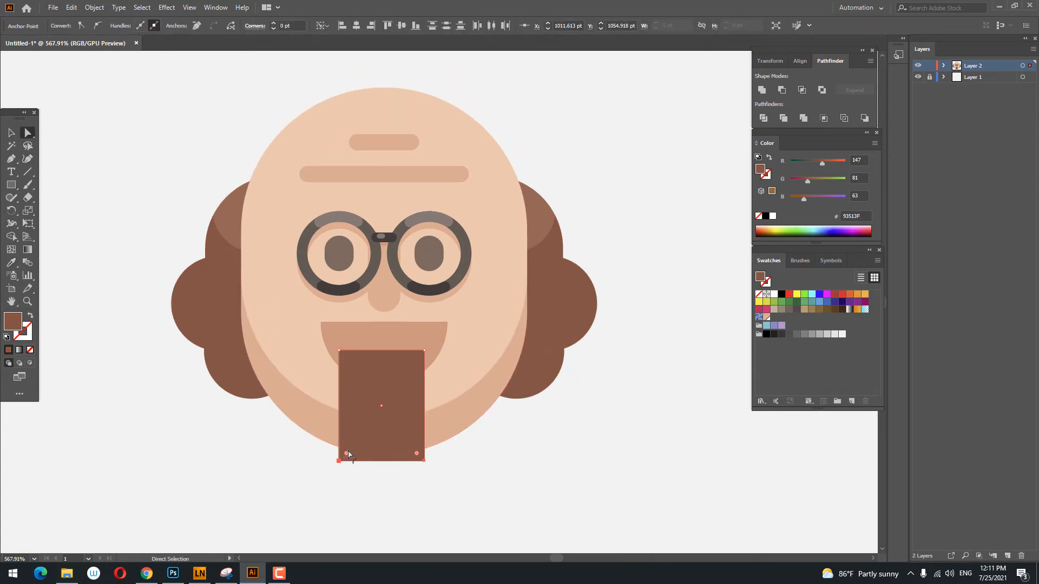
drag(347, 454, 388, 323)
- Centre the brown goatee shape horizontally on the face
key(z)
drag(454, 367, 61, 201)
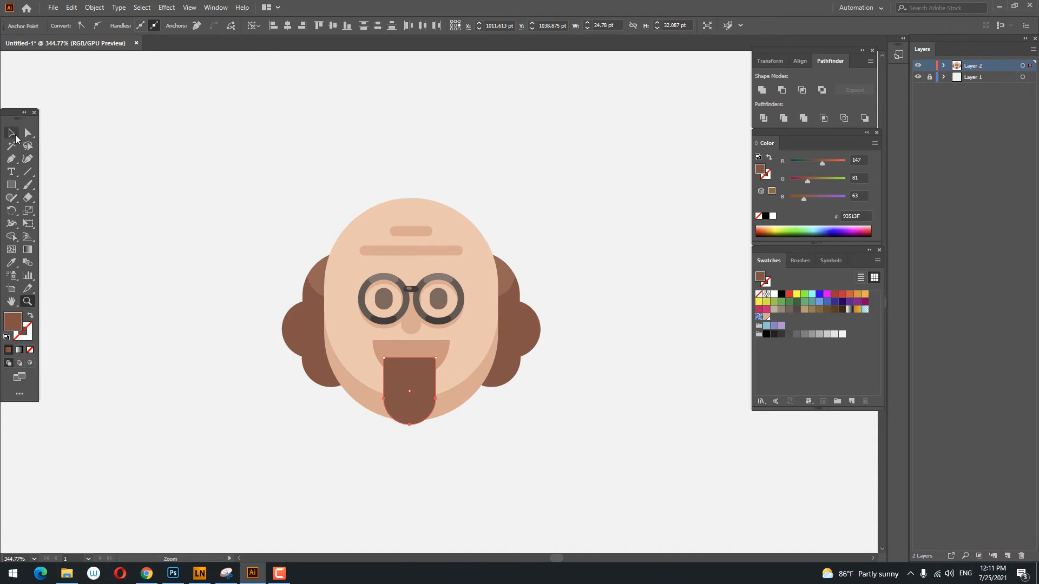
click(12, 133)
click(371, 399)
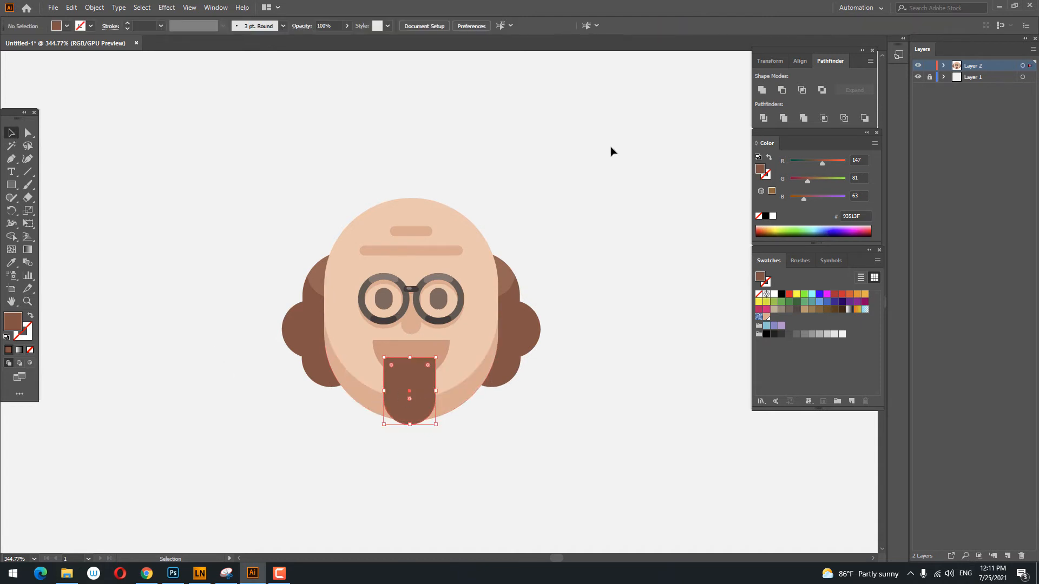
click(797, 62)
- Recolour the goatee with the hair highlight's lighter brown #A56551 and move it slightly down
click(12, 264)
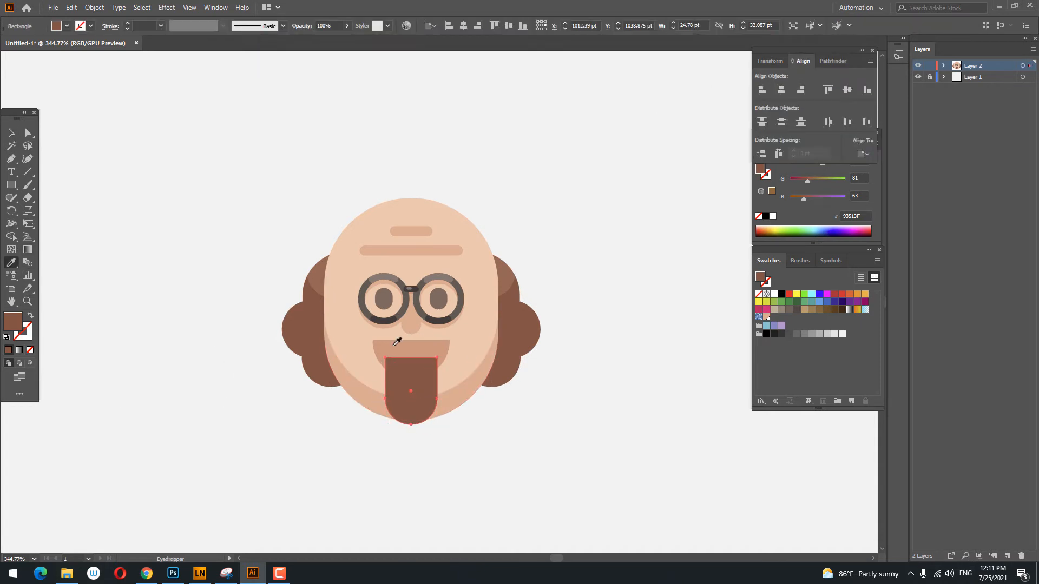
click(511, 275)
key(z)
drag(476, 386, 525, 484)
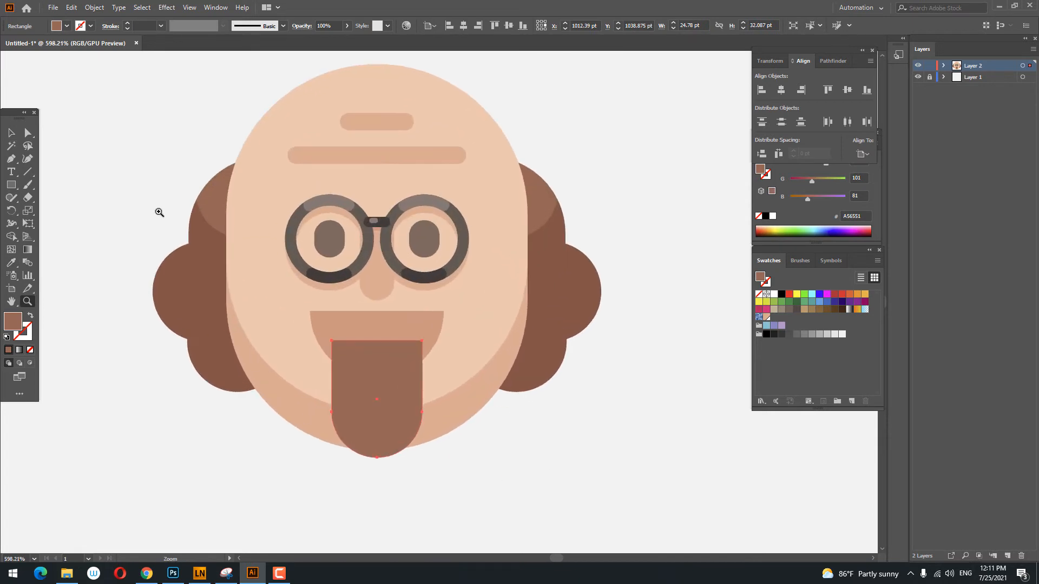
click(11, 134)
drag(397, 408, 398, 425)
click(538, 462)
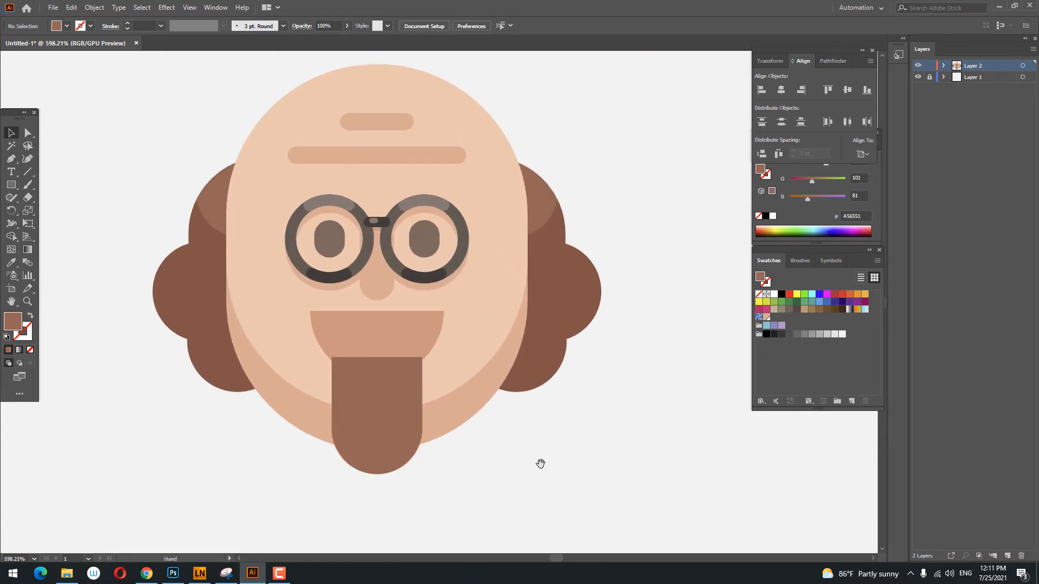
- Bring the half-circle mouth to the front of the goatee
click(405, 344)
right_click(405, 342)
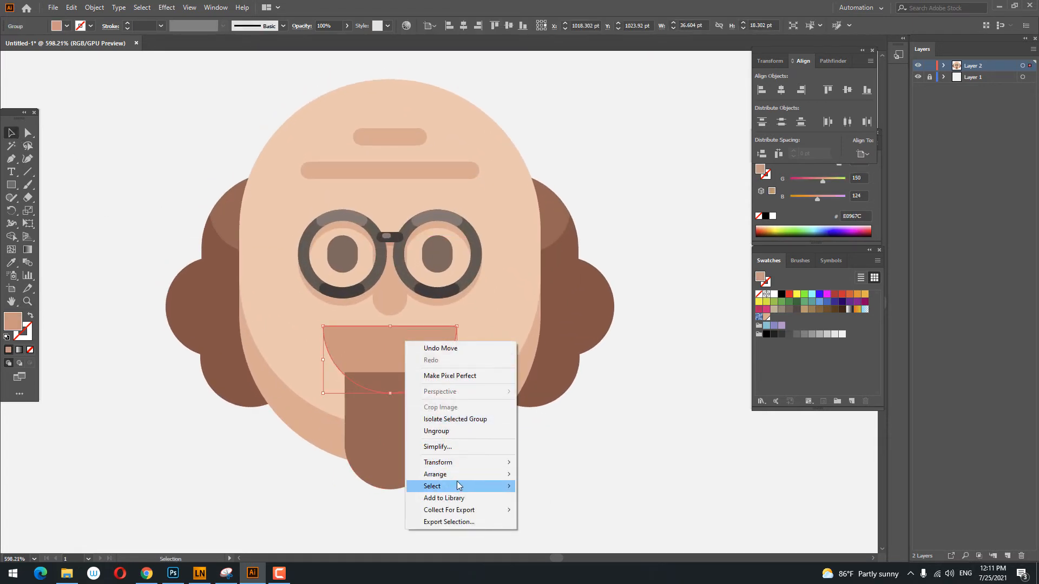
mouse_move(456, 475)
click(544, 474)
- Move the mouth slightly down and enlarge it proportionally to about 39.8 × 19.9 pt
drag(520, 449, 525, 411)
drag(403, 319, 403, 326)
drag(462, 362, 468, 365)
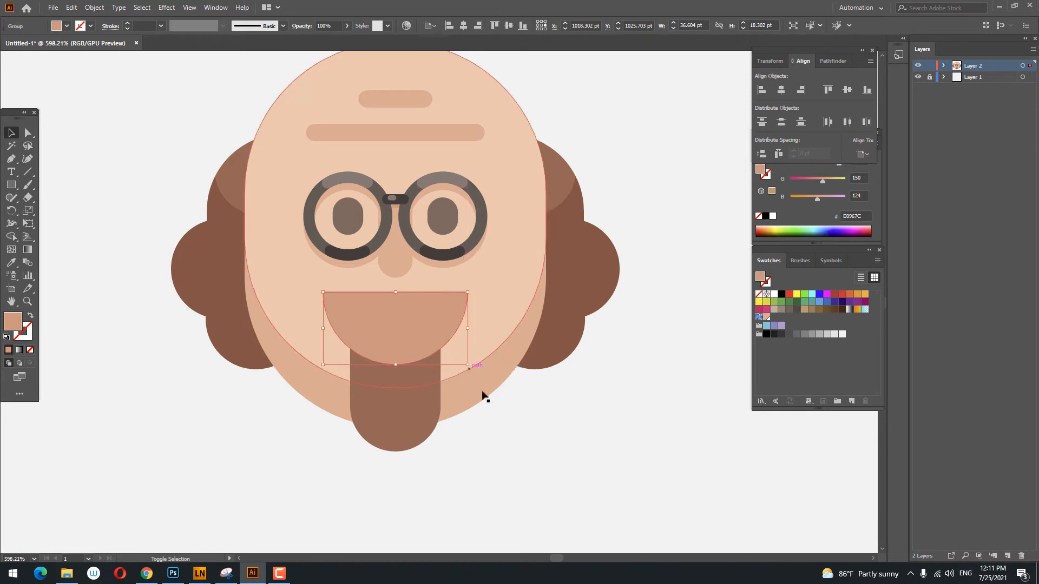
click(493, 412)
- Create an outward offset path of 5 pt around the mouth shape with miter joins
click(410, 318)
click(94, 7)
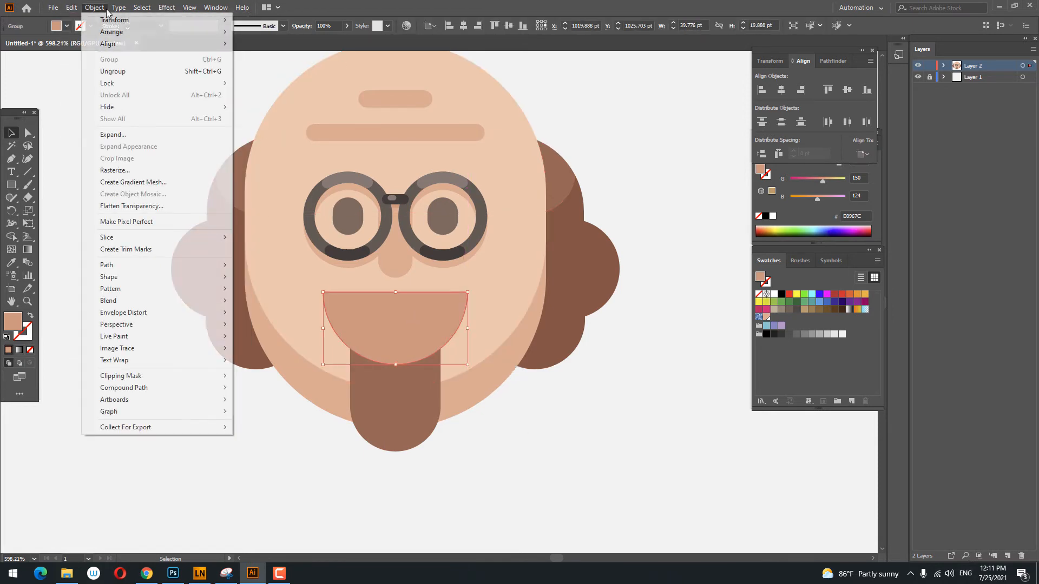
mouse_move(151, 269)
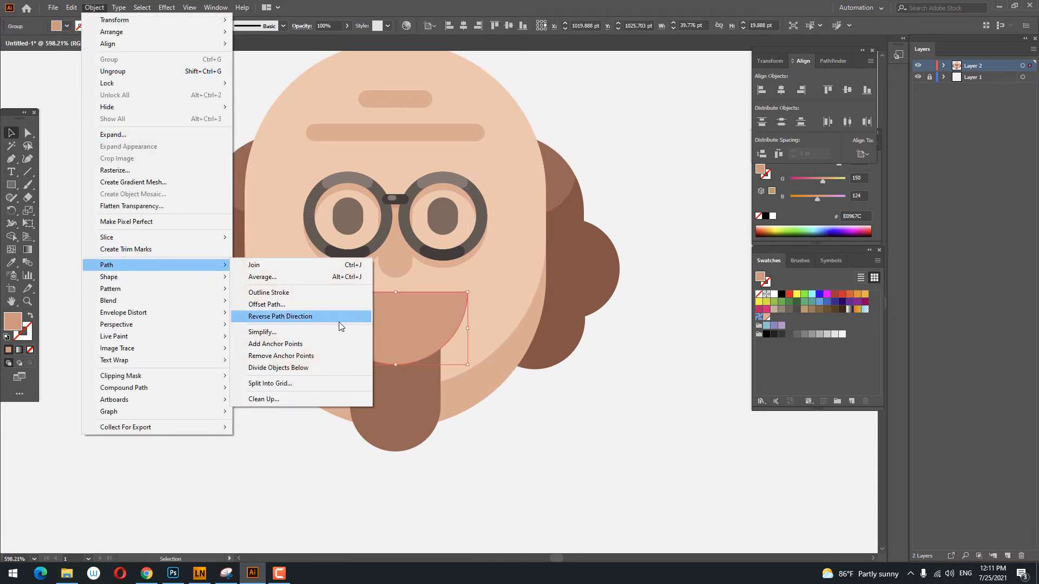
click(341, 318)
click(591, 267)
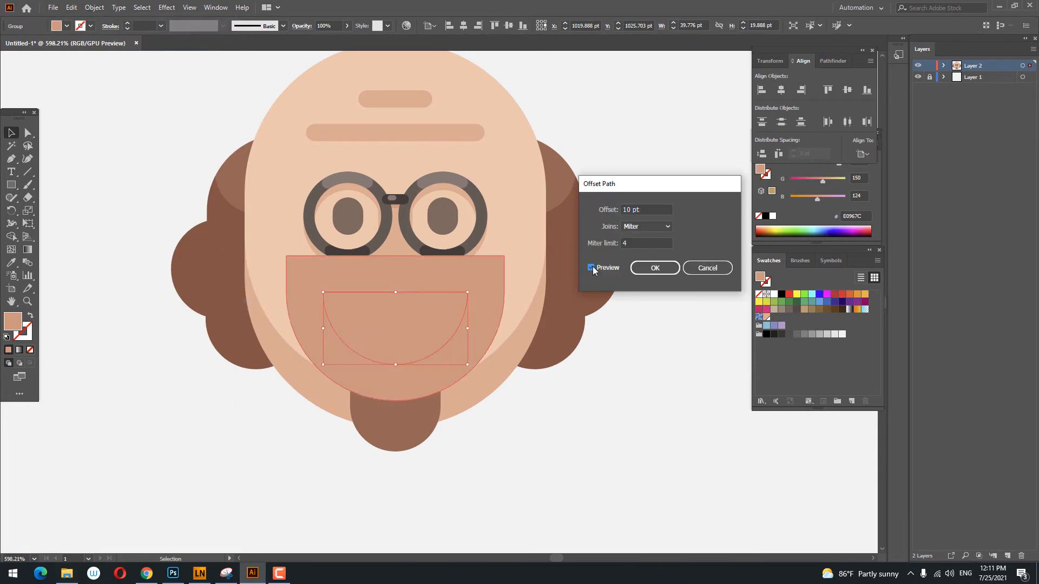
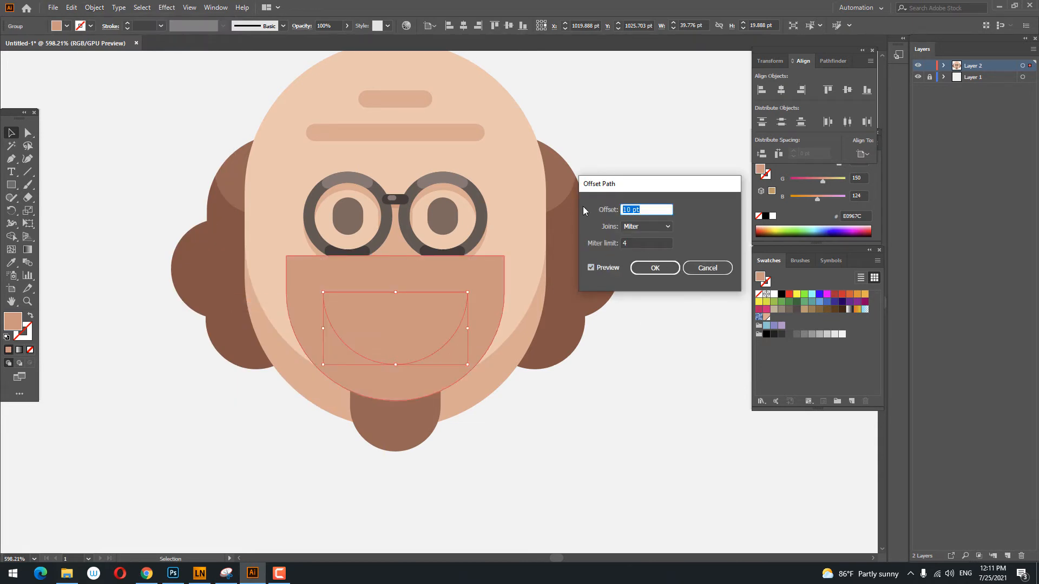
text(5)
click(609, 265)
click(609, 265)
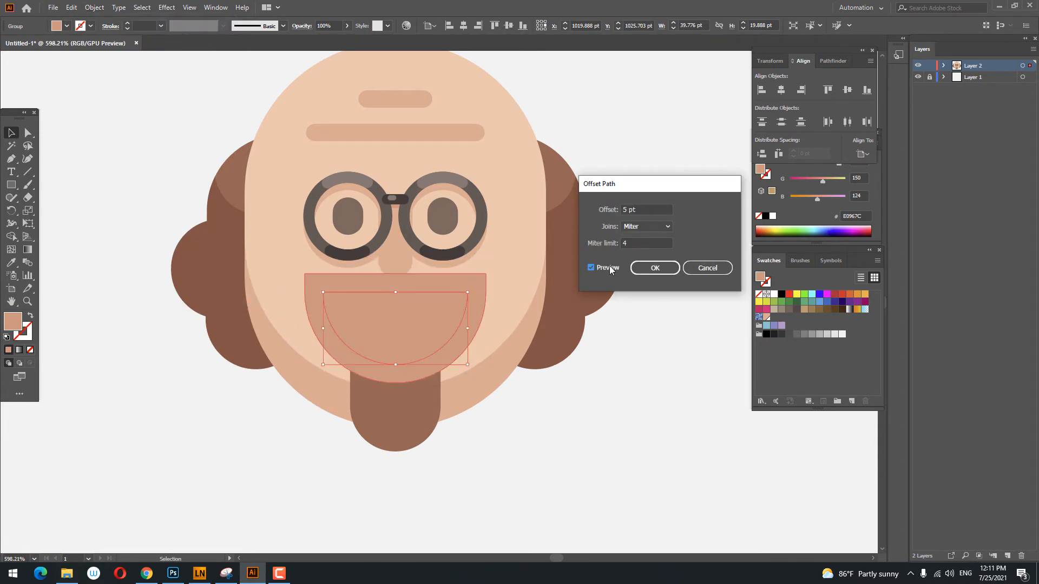
click(655, 268)
- Divide the offset mouth outline and the goatee where they overlap, and isolate the group holding the pieces
shift+click(438, 410)
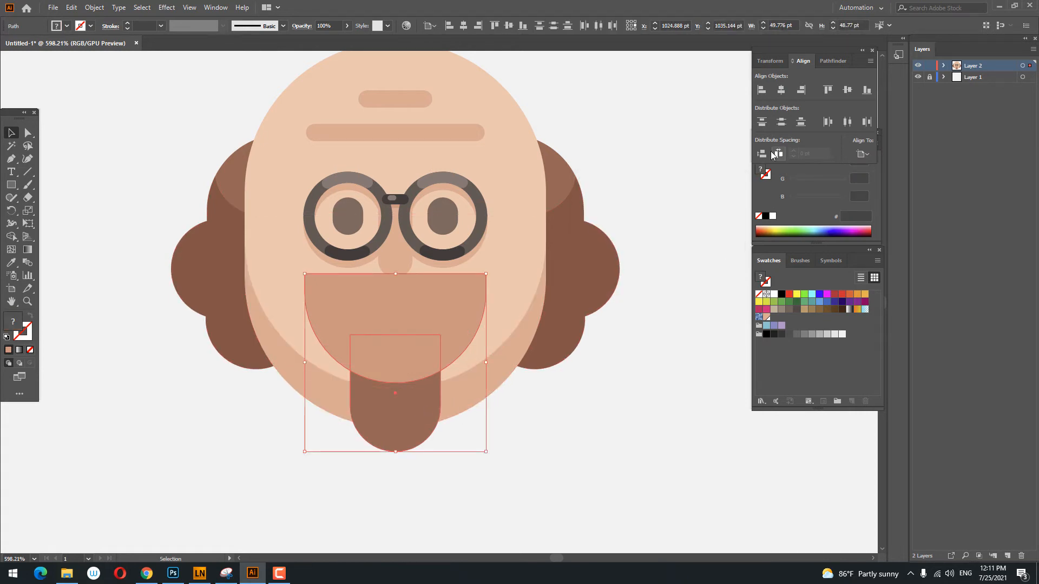
click(838, 60)
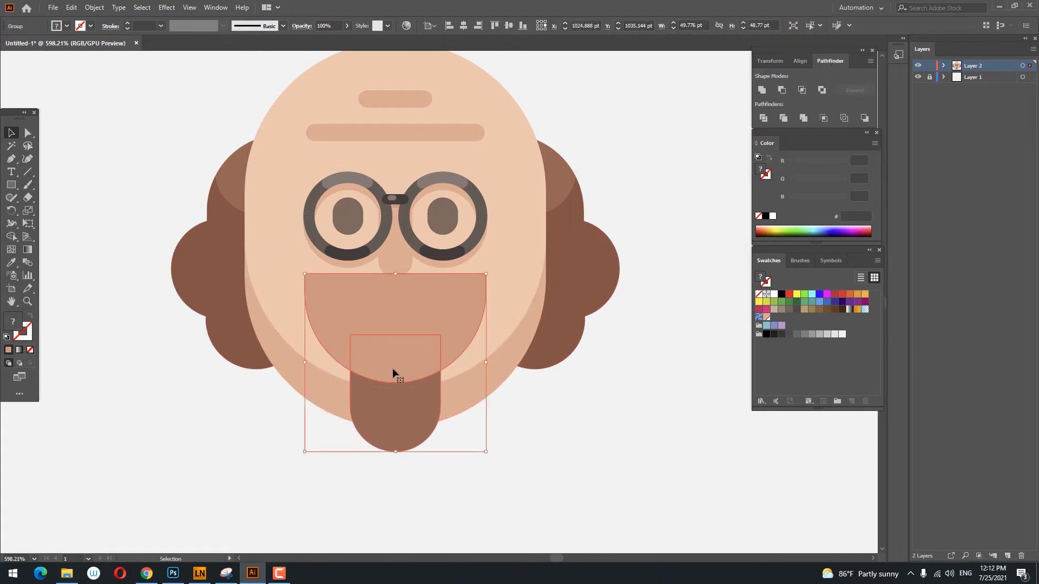
double_click(391, 368)
click(407, 366)
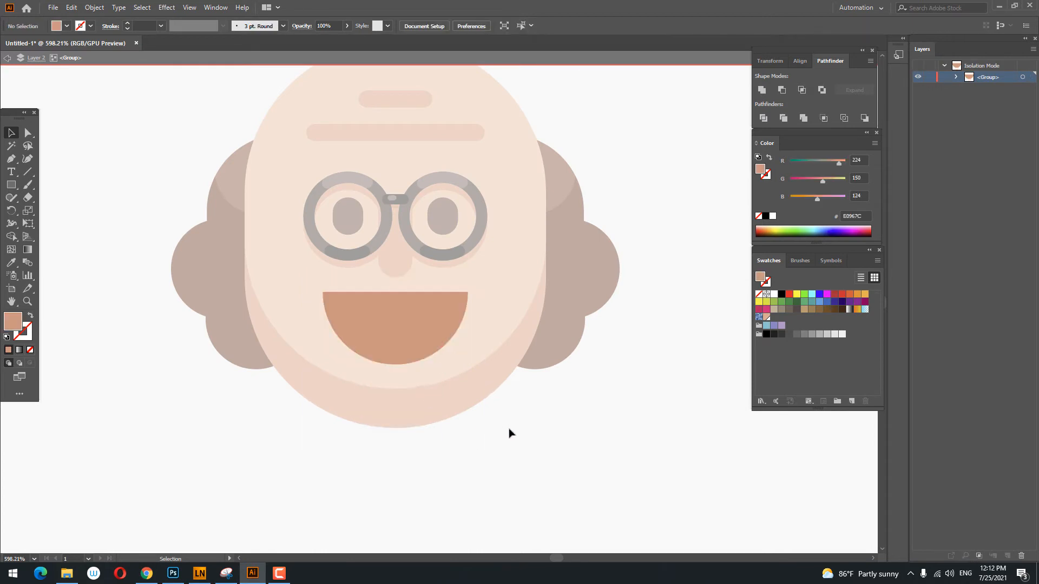
click(589, 451)
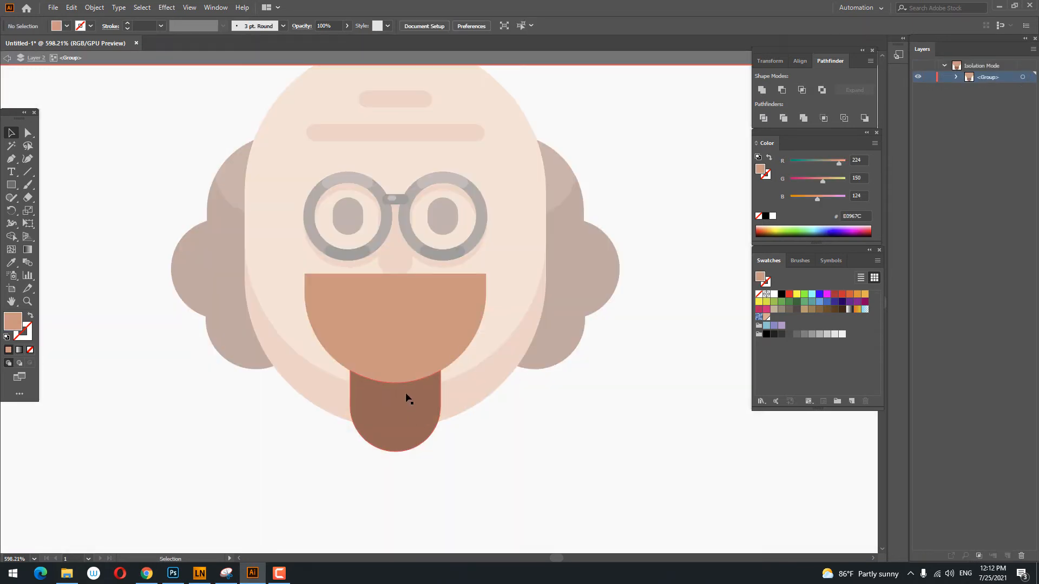
click(395, 370)
drag(407, 374, 415, 439)
key(ctrl+z)
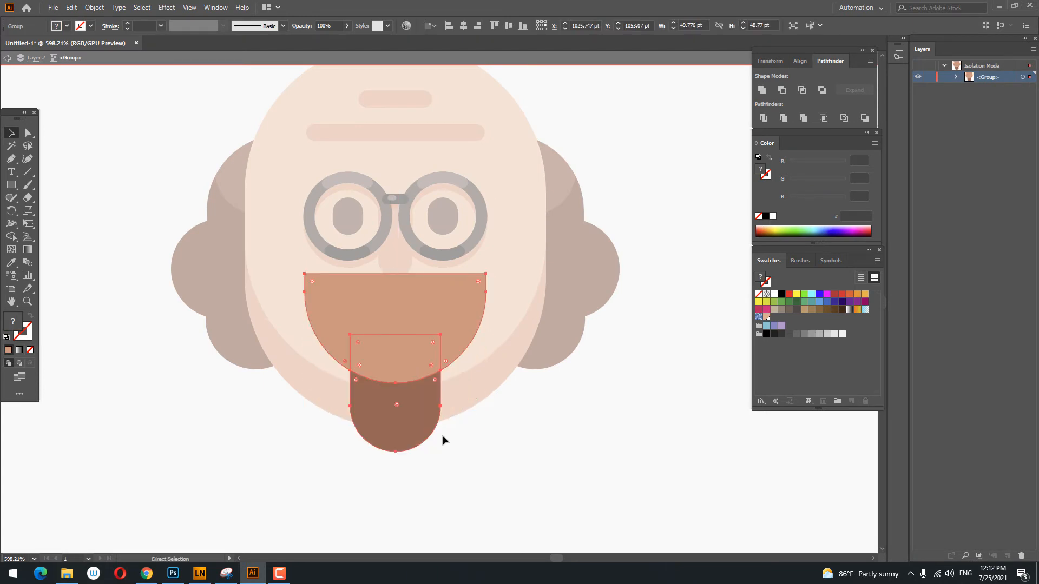
- Delete the piece where the offset outline overlaps the goatee and the rest of the offset outline, and leave isolation mode
double_click(403, 369)
key(Delete)
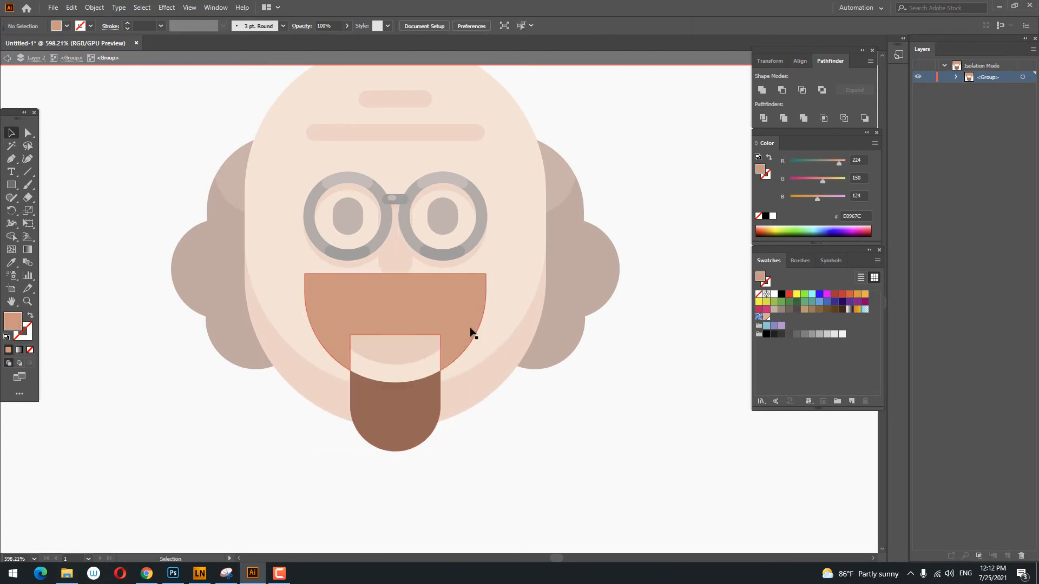
click(470, 328)
key(Delete)
double_click(591, 431)
- Round the two upper corners of the mouth shape slightly and deselect it
key(z)
drag(568, 368, 502, 393)
drag(519, 354, 559, 352)
key(a)
click(309, 285)
shift+click(490, 285)
drag(481, 295, 470, 367)
key(z)
click(11, 138)
click(647, 457)
- Isolate the group of mouth and goatee, fill the mouth shape with dark brown RGB 119, 85, 75, and leave isolation mode
drag(540, 407, 530, 420)
click(429, 405)
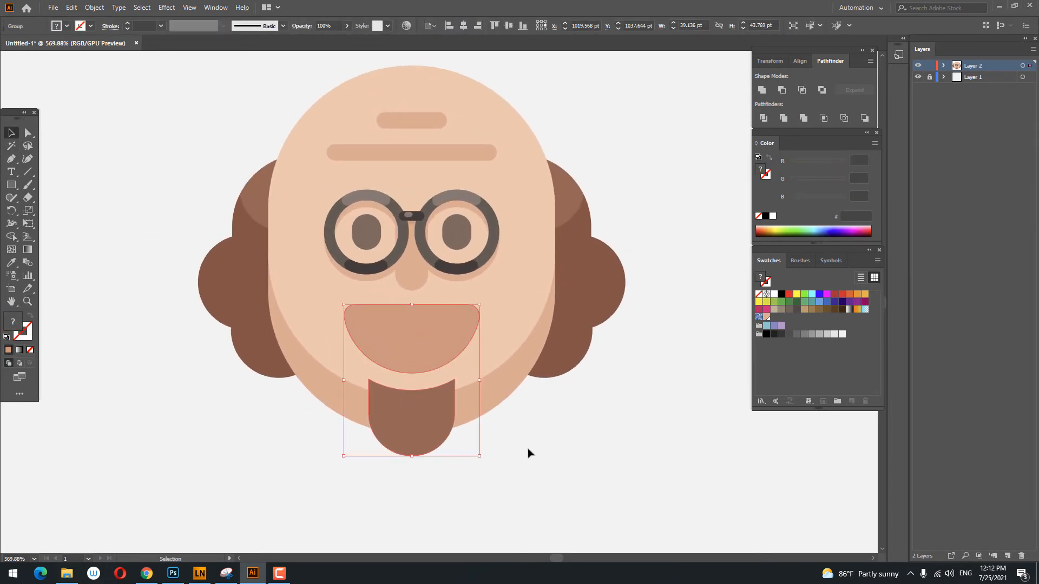
double_click(435, 353)
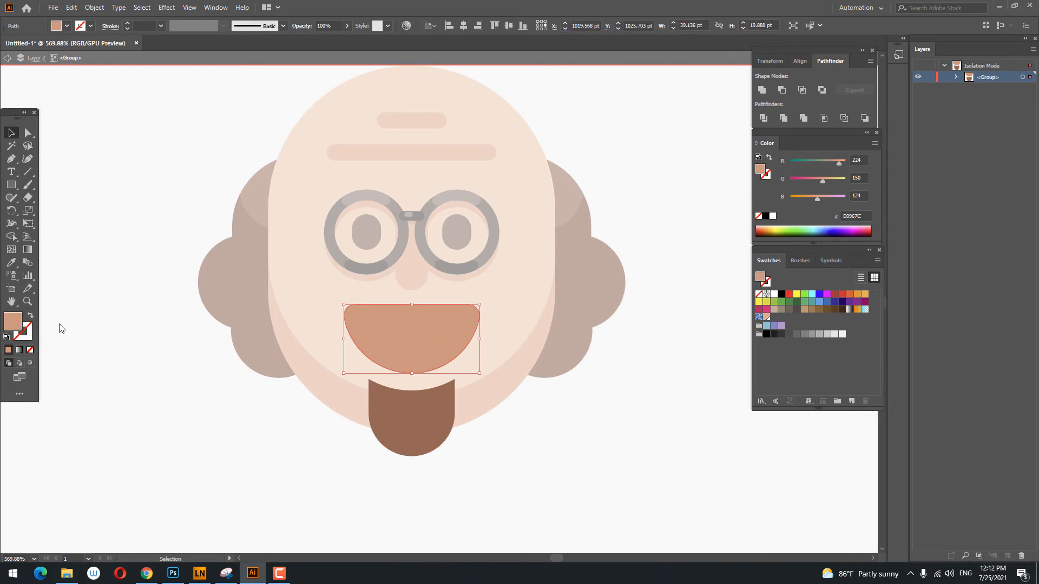
double_click(13, 322)
drag(635, 143, 646, 181)
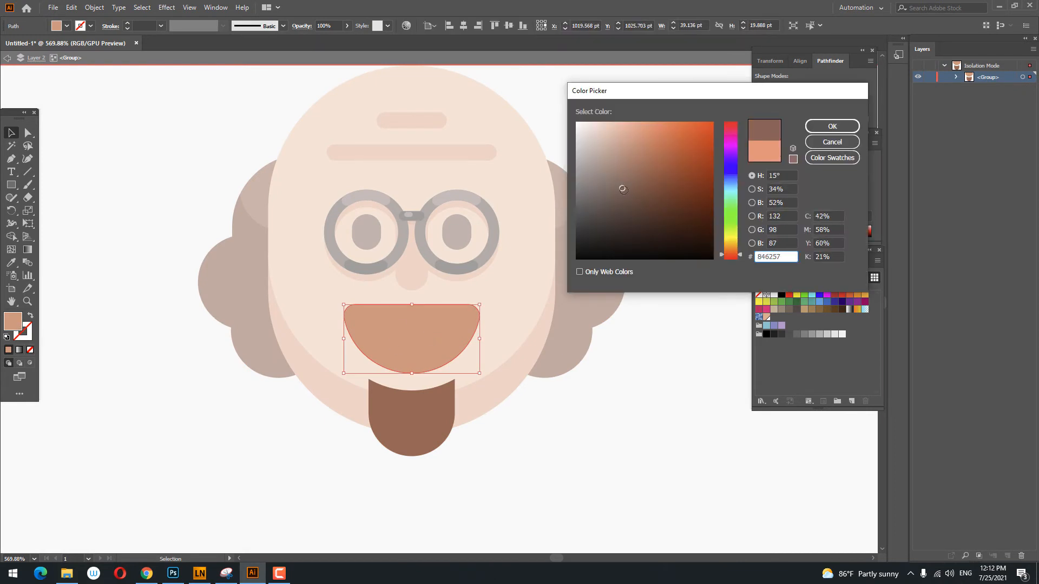
click(832, 126)
double_click(640, 398)
- Draw a teeth rectangle about 31 by 10 pt over the mouth's upper edge and fill it with #F2F2F2
key(z)
drag(640, 399, 604, 395)
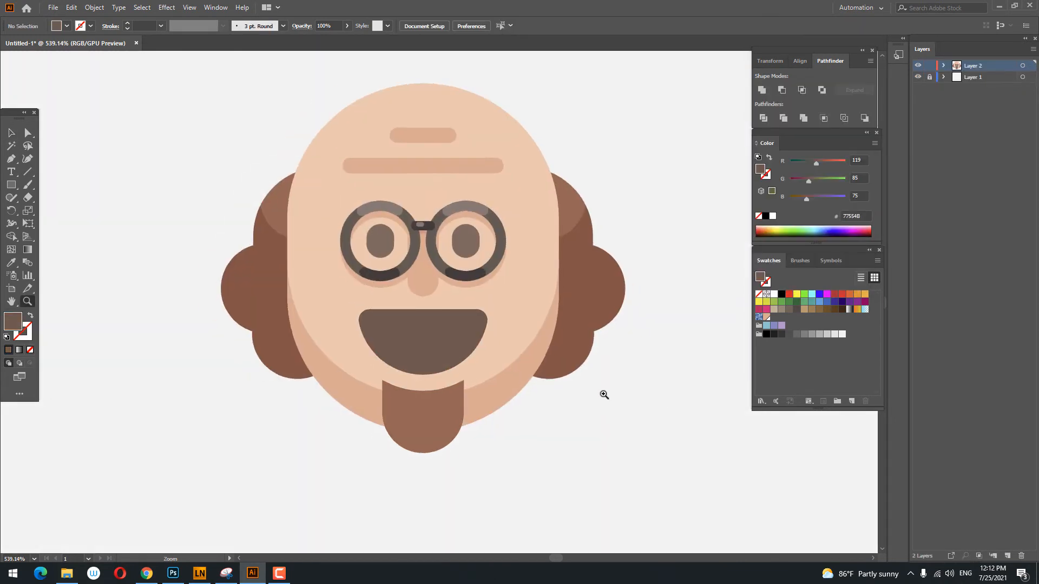
click(604, 395)
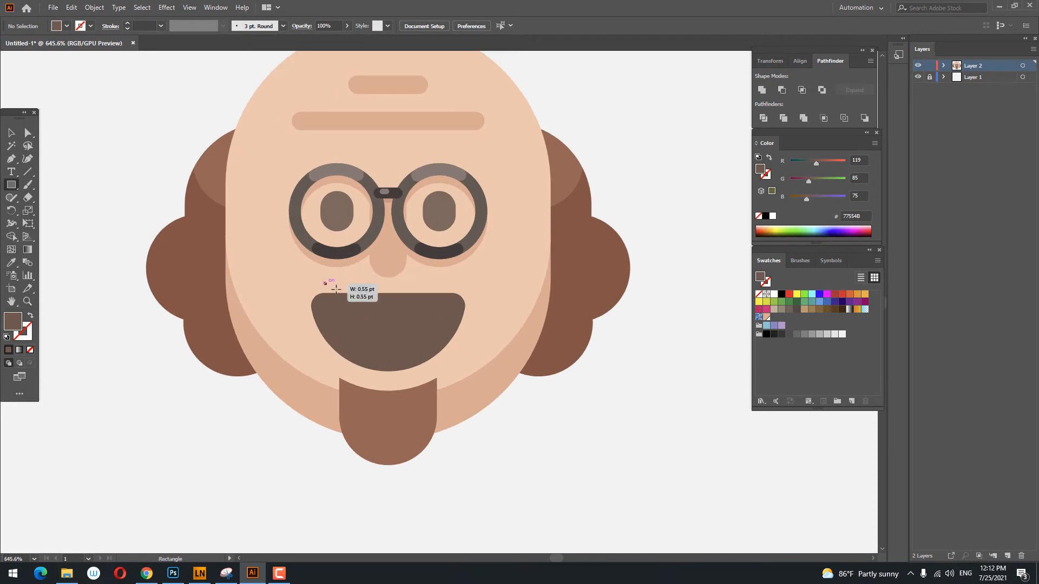
drag(336, 289, 446, 322)
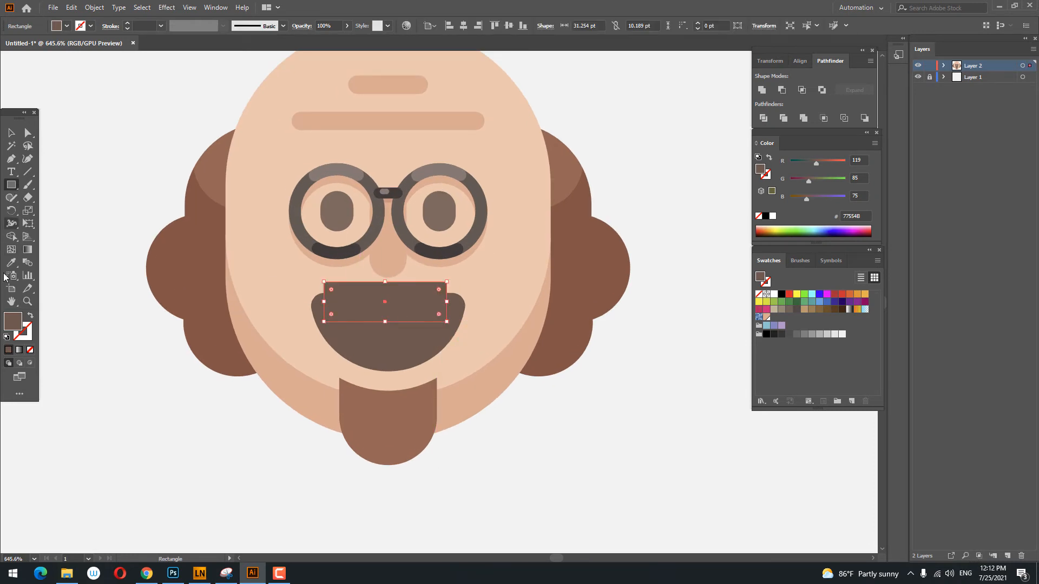
click(841, 334)
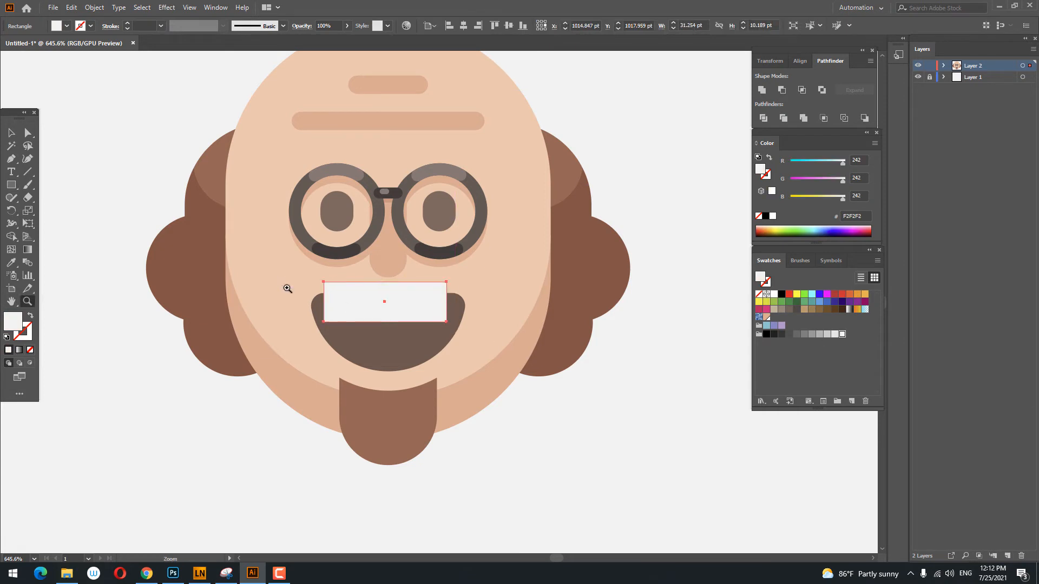
- Round the two lower corners of the white teeth rectangle slightly
scroll(287, 287, up, 1)
key(a)
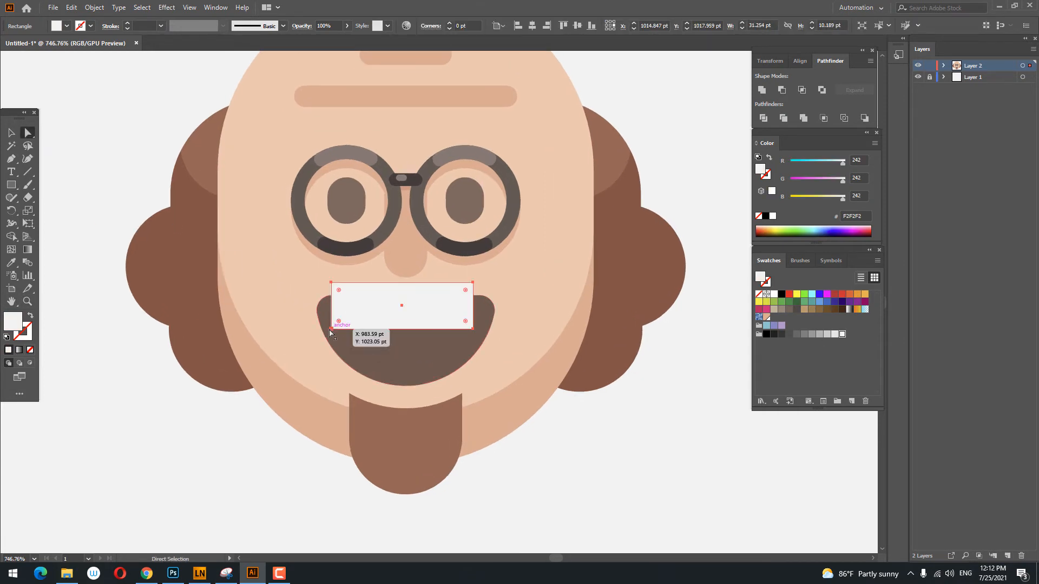
click(331, 329)
shift+click(472, 328)
drag(466, 321, 463, 317)
- Center the white teeth shape horizontally on the artboard and deselect it
key(z)
drag(572, 317, 409, 342)
click(7, 135)
click(179, 229)
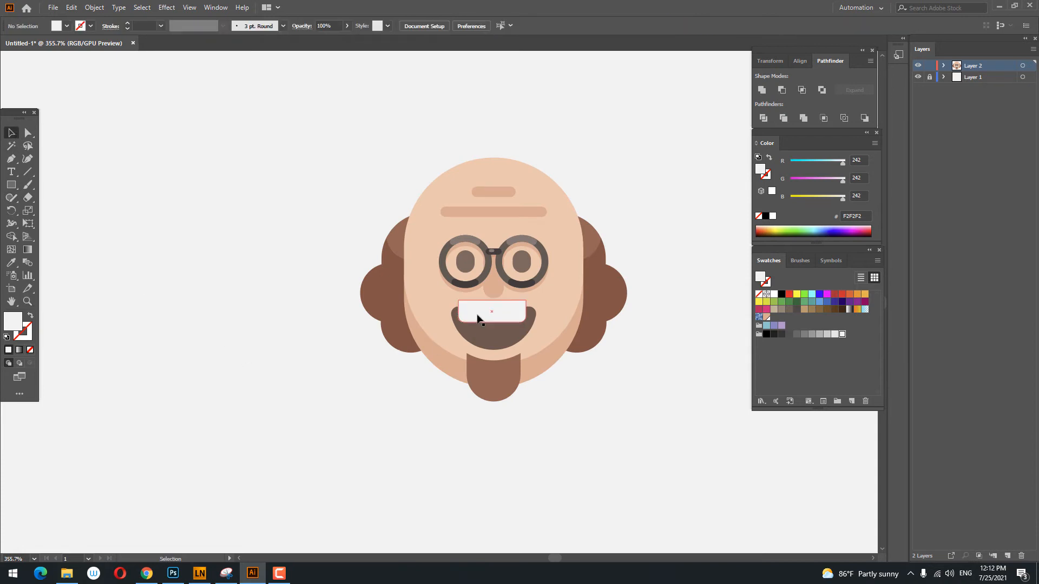
click(477, 317)
click(467, 27)
click(669, 399)
- Create an inward offset path of -3 pt from the white teeth shape with miter joins
key(z)
drag(534, 333, 662, 417)
click(8, 134)
click(453, 287)
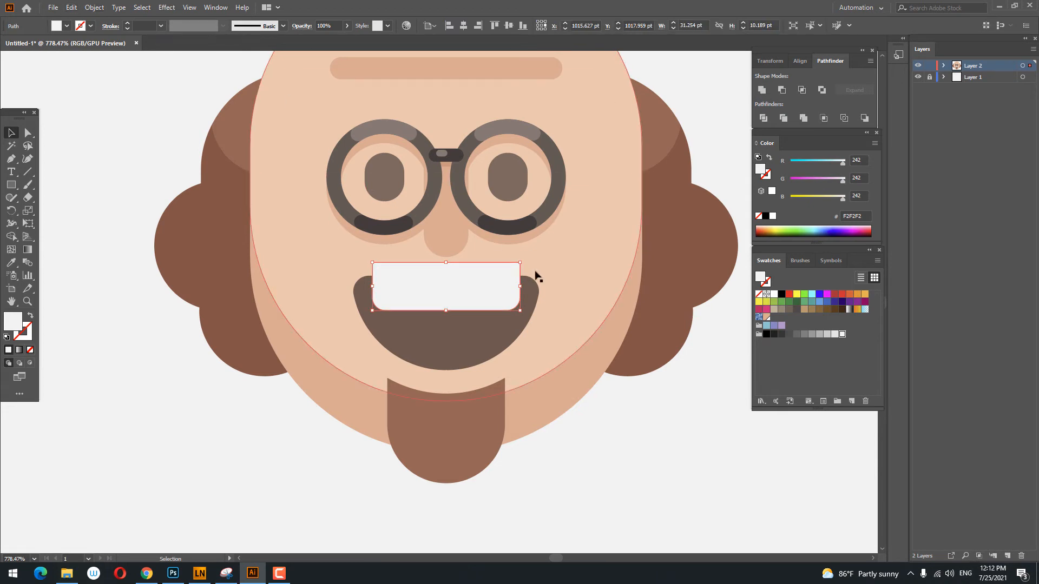
click(93, 8)
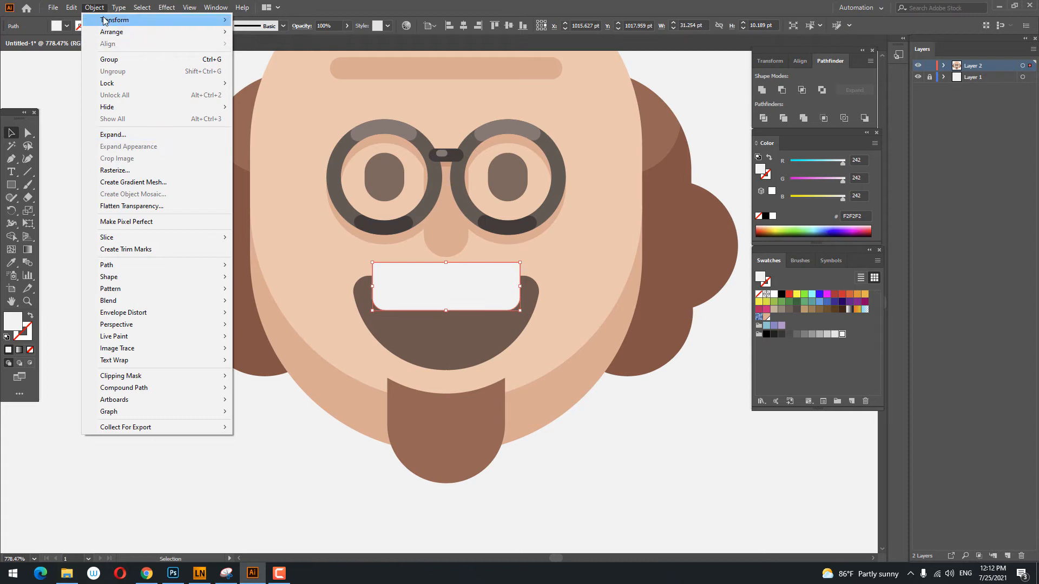
mouse_move(198, 265)
click(325, 302)
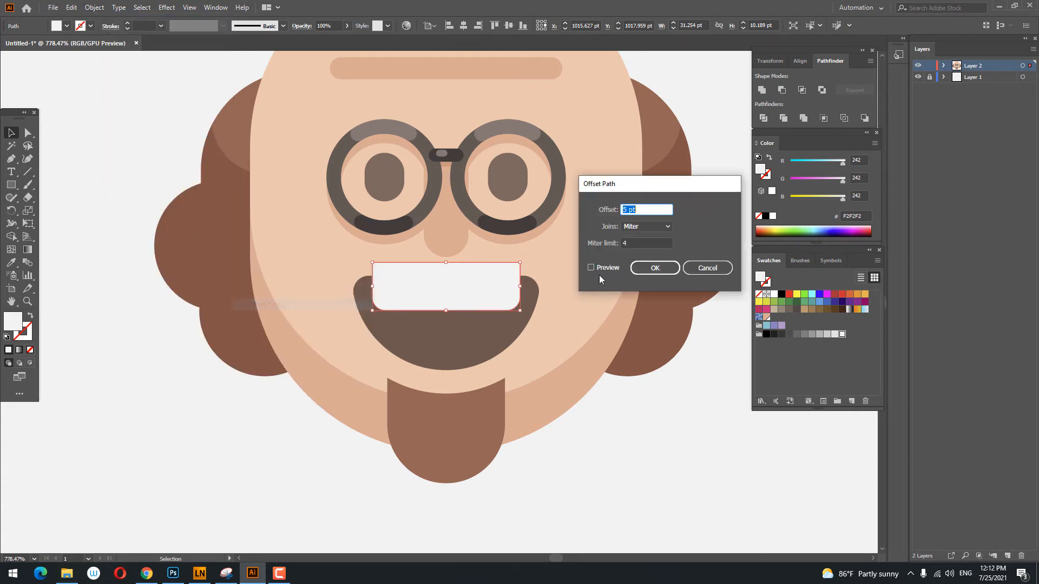
click(609, 267)
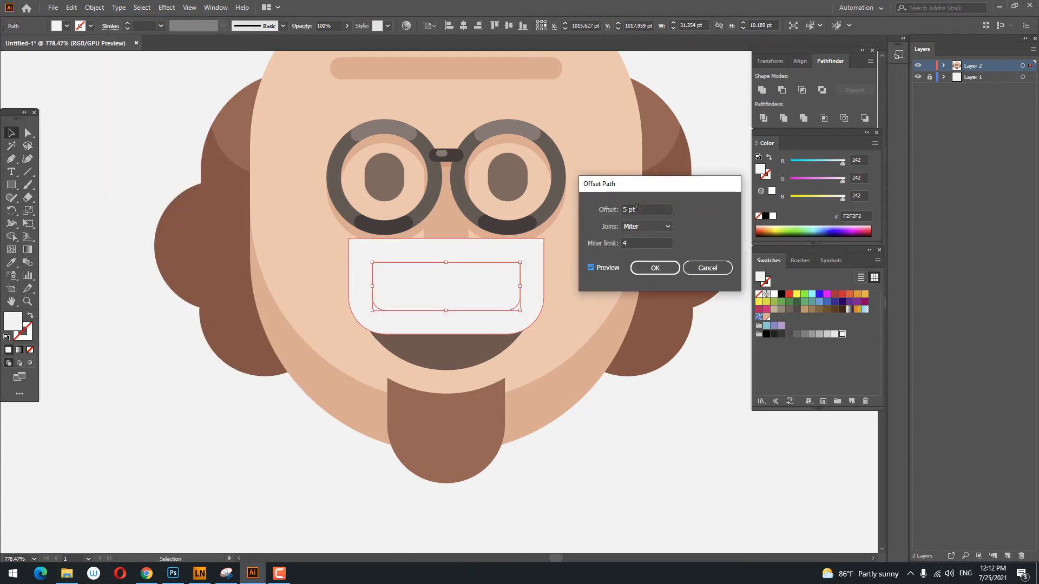
text(-3)
key(Tab)
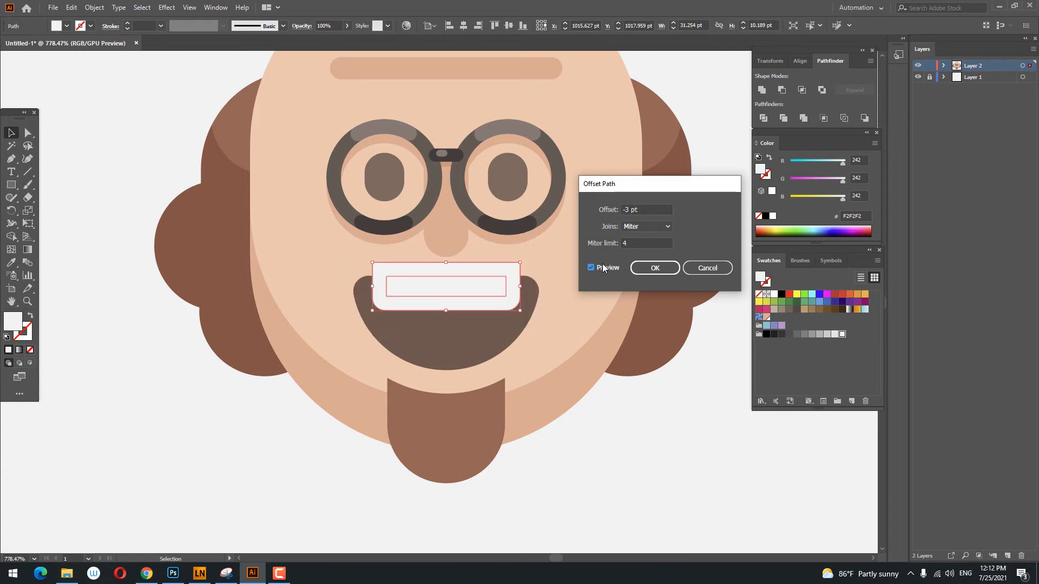
click(654, 268)
- Fill the outer teeth shape with a slightly darker light grey and stretch the inner rectangle to about 11 pt high
key(z)
drag(493, 295, 535, 309)
click(11, 135)
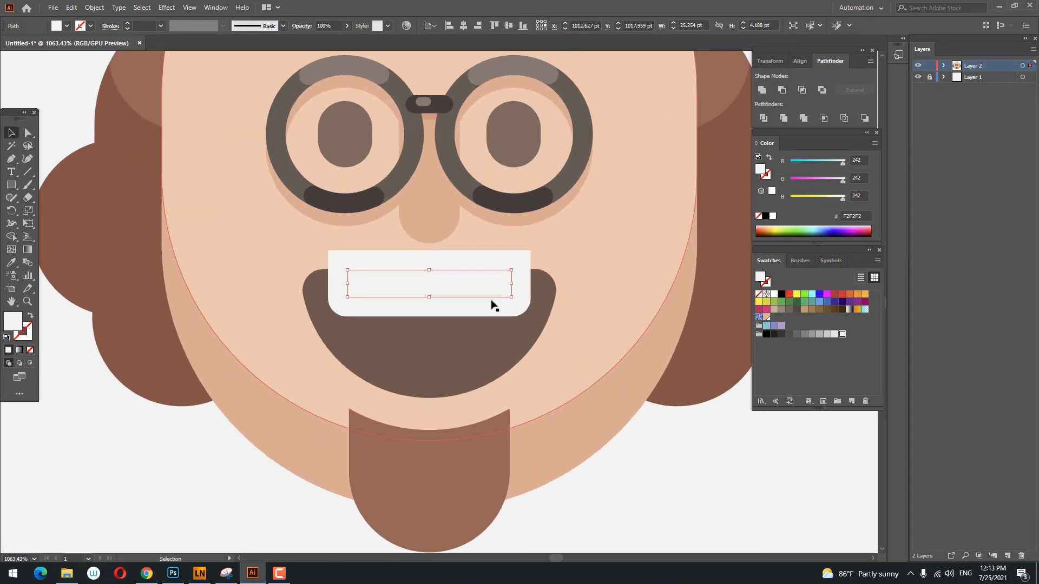
click(512, 301)
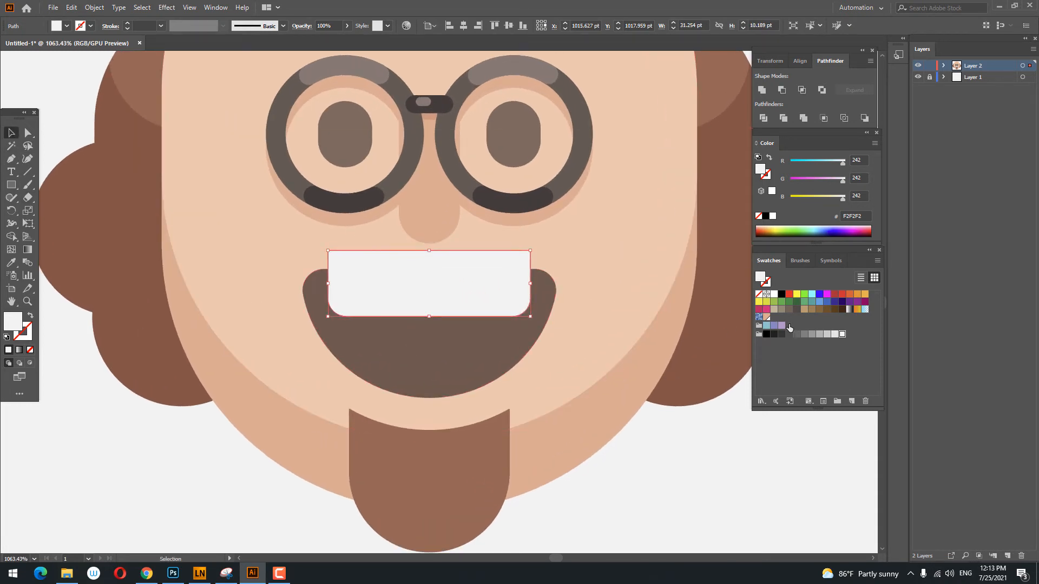
click(832, 335)
click(429, 292)
drag(428, 300, 431, 338)
- Round the two lower corners of the inner white teeth rectangle
key(z)
alt+click(451, 316)
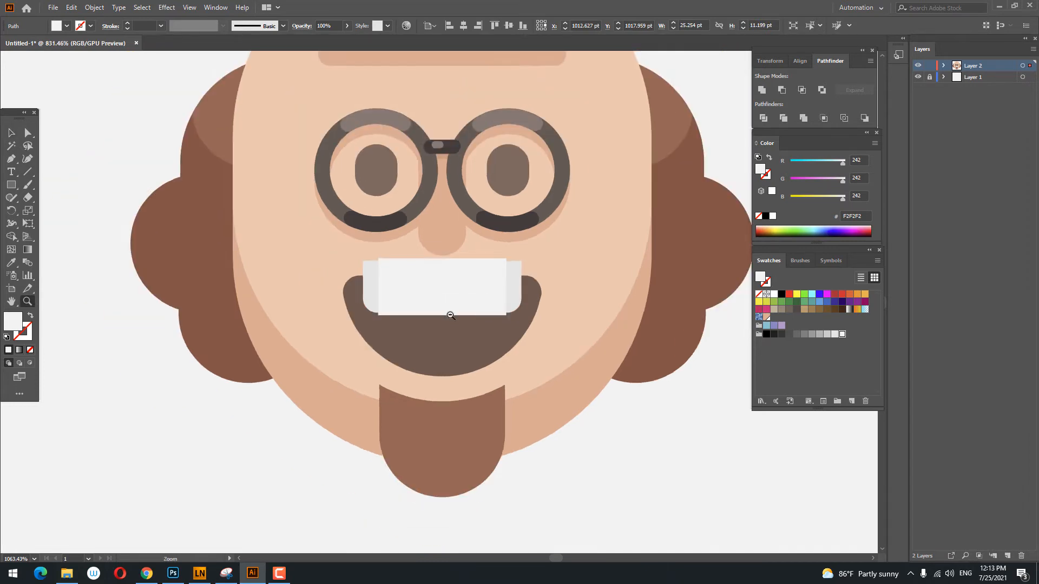
click(487, 301)
click(9, 133)
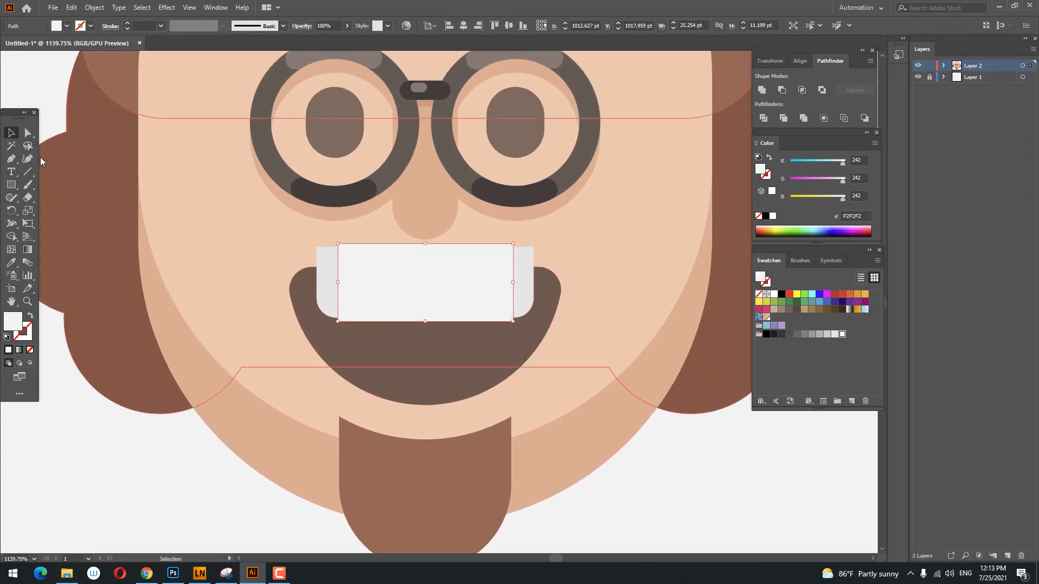
key(a)
click(338, 321)
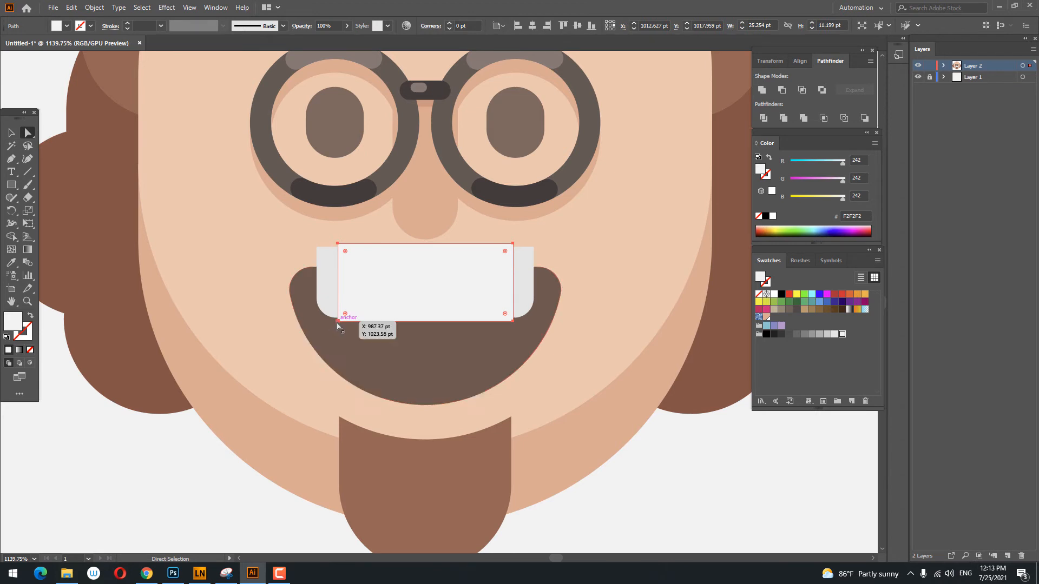
shift+click(513, 321)
drag(505, 314, 515, 369)
key(z)
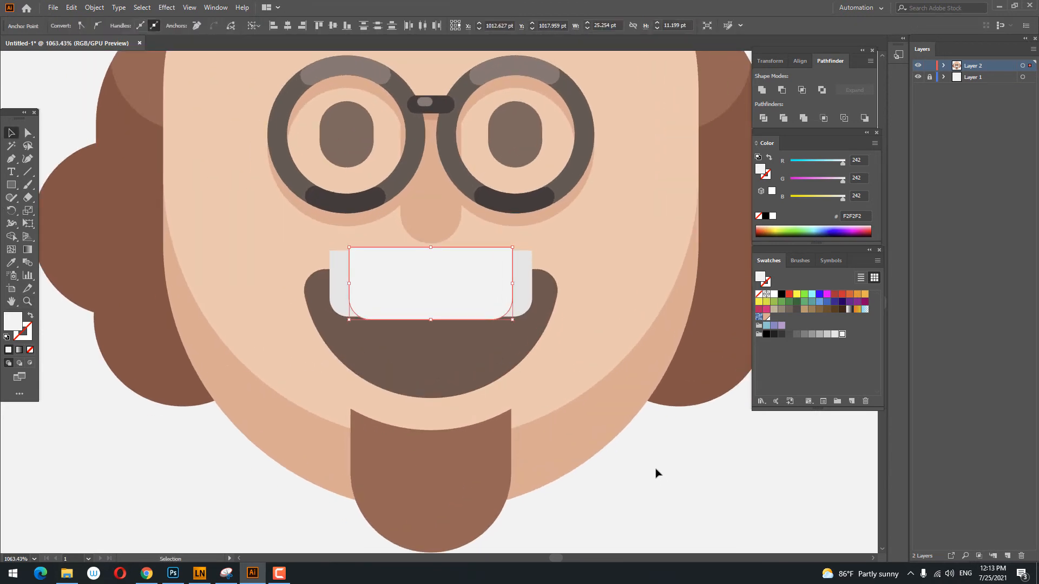
- Draw a single-tooth rectangle about 5.8 by 10.6 pt on the inner teeth and fill it with orange #FBB03B
click(13, 187)
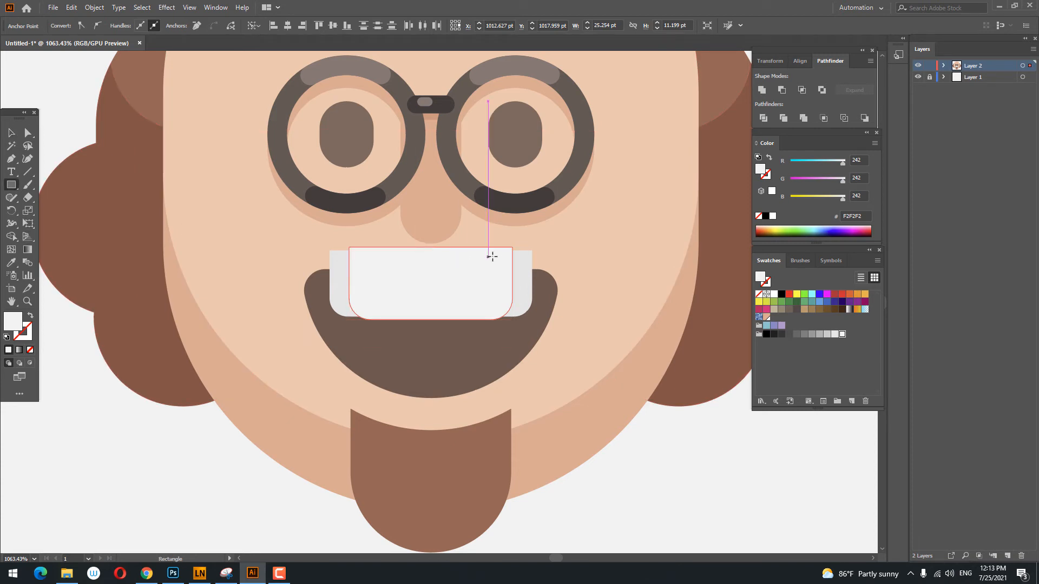
drag(499, 252, 475, 291)
click(865, 294)
key(ctrl+space)
click(11, 132)
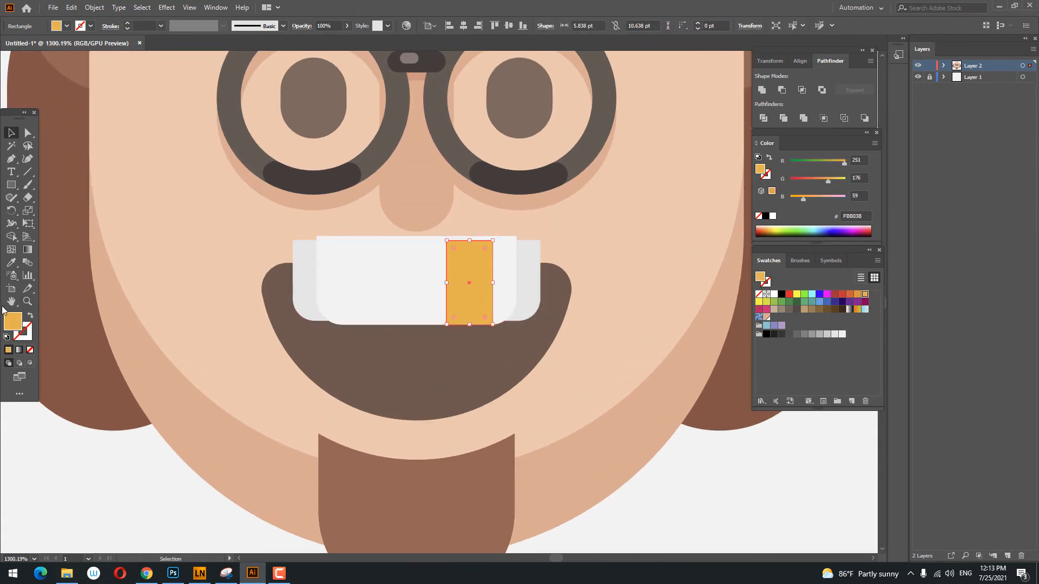
- Change the tooth rectangle's fill to the muted tan #DDAB6F
double_click(12, 322)
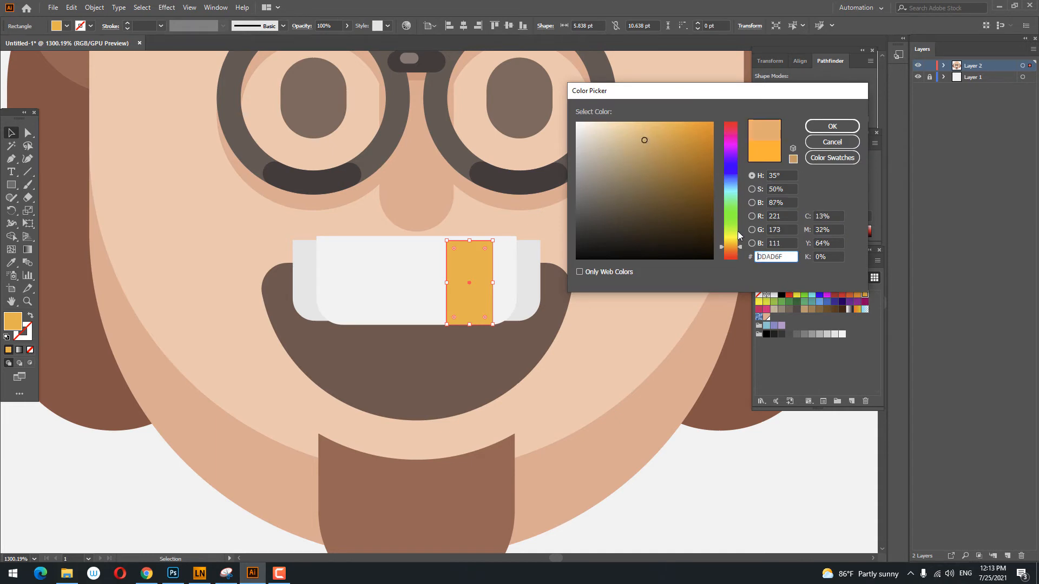
drag(729, 245, 732, 248)
click(832, 126)
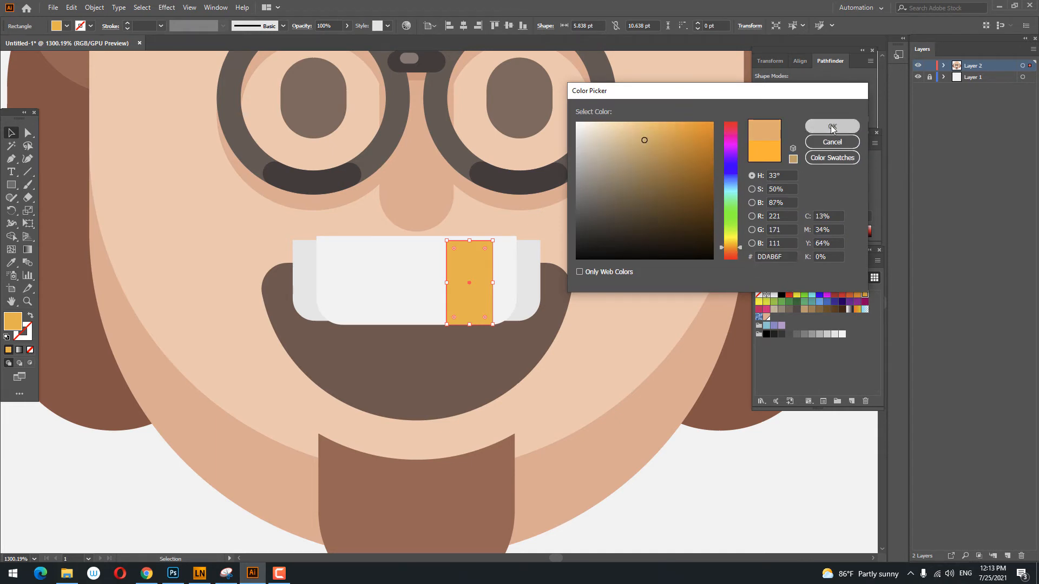
key(z)
drag(559, 191, 579, 294)
- Sample the face's skin color for the tooth rectangle and adjust its fill to the golden tone #EDBA77
key(i)
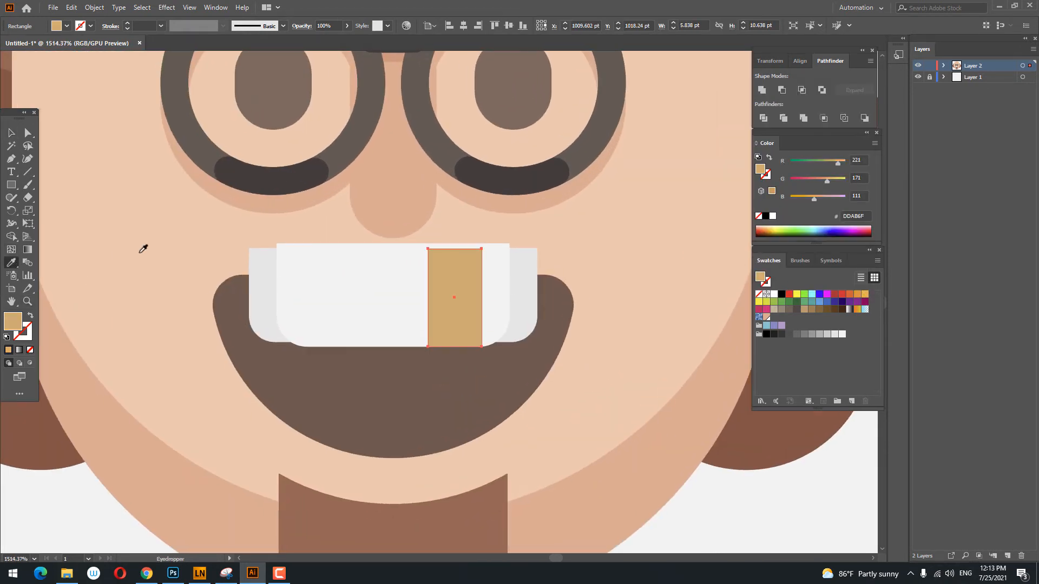
click(141, 248)
double_click(12, 322)
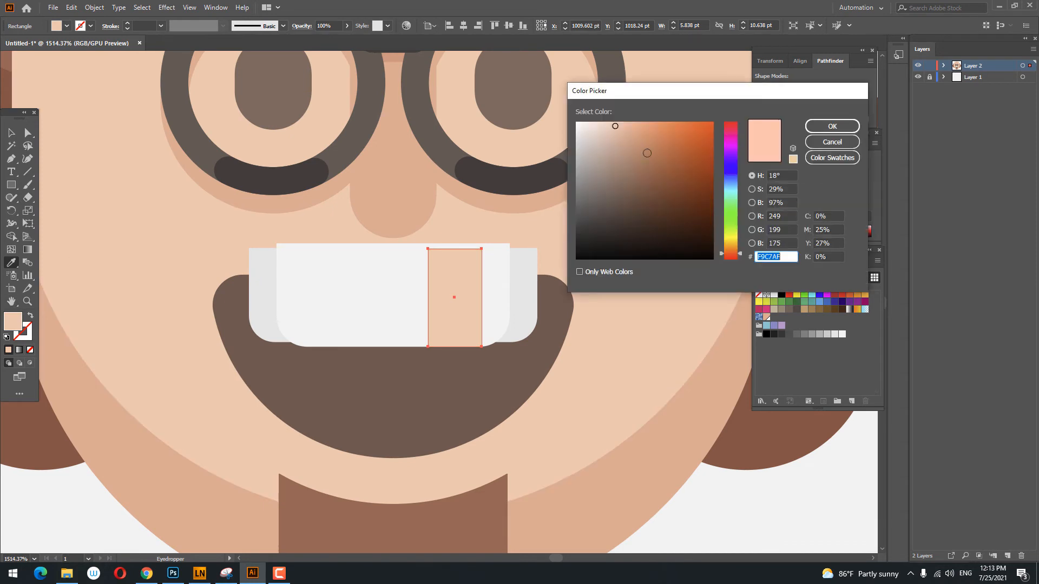
click(732, 250)
click(640, 129)
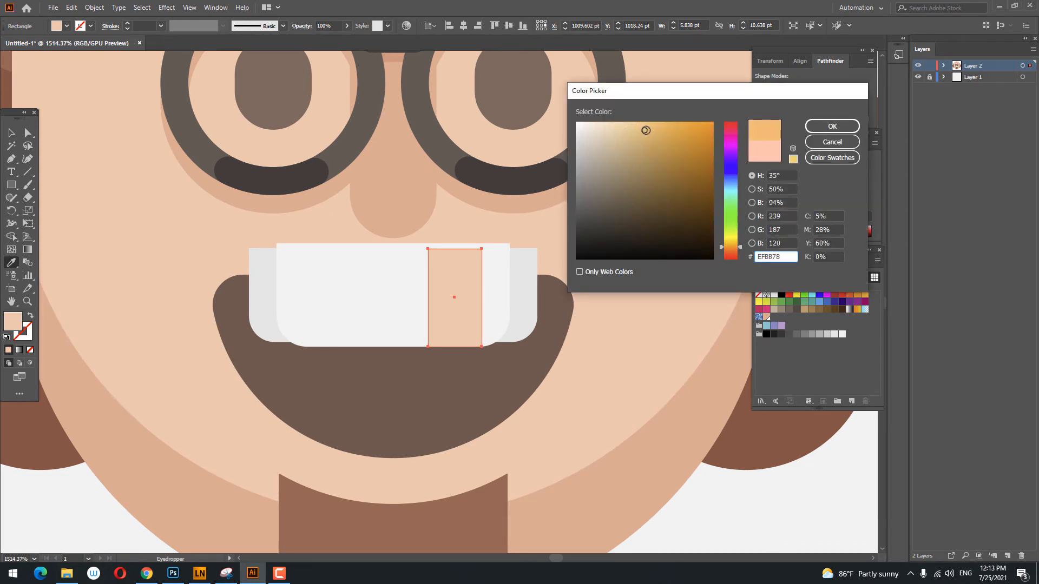
click(824, 128)
- Draw a circle about 34 pt in diameter from its center, overlapping the lower part of the mouth
key(z)
drag(616, 176, 503, 223)
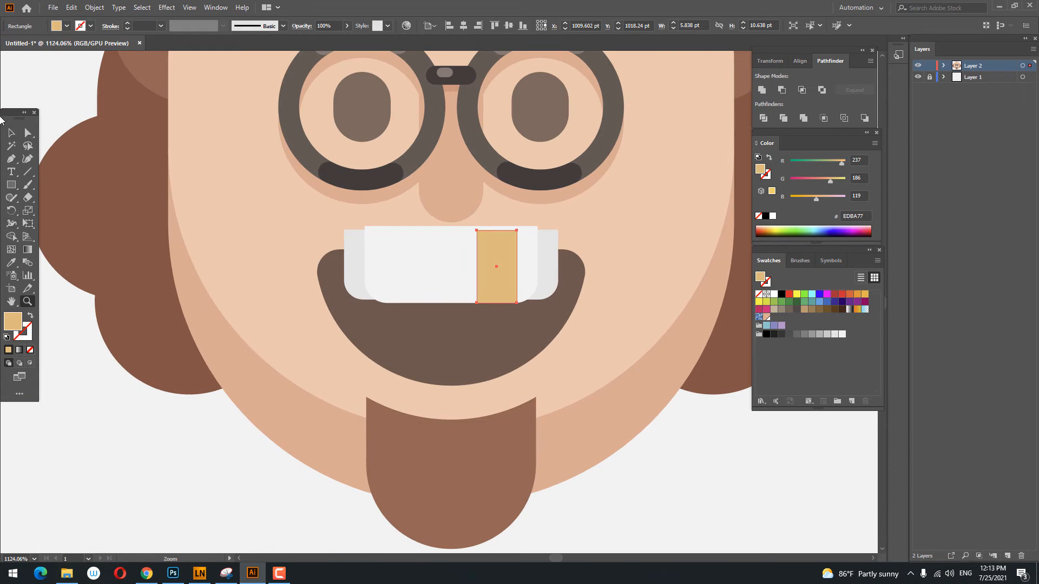
click(11, 132)
shift+click(528, 273)
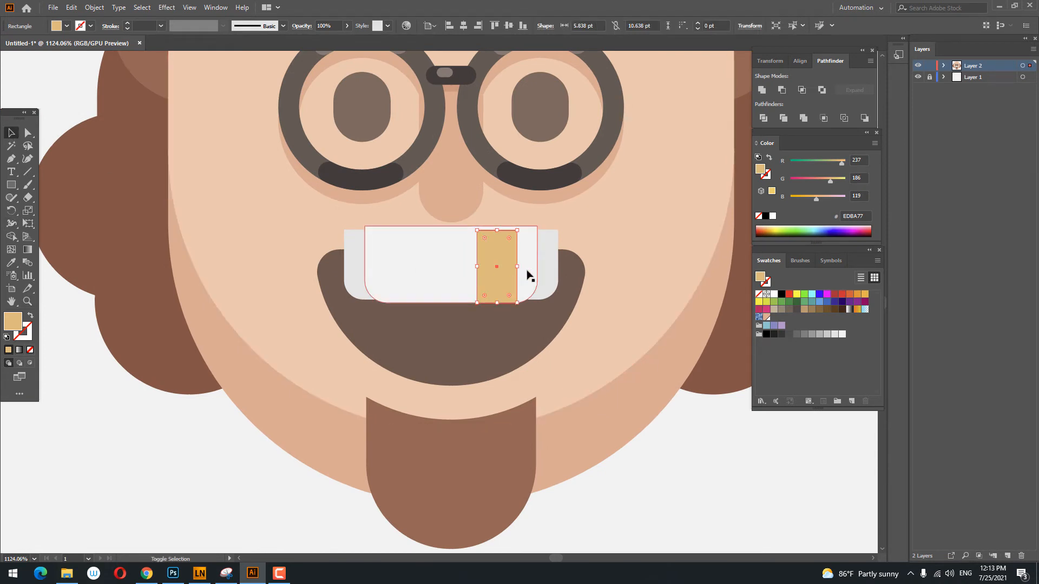
shift+click(557, 277)
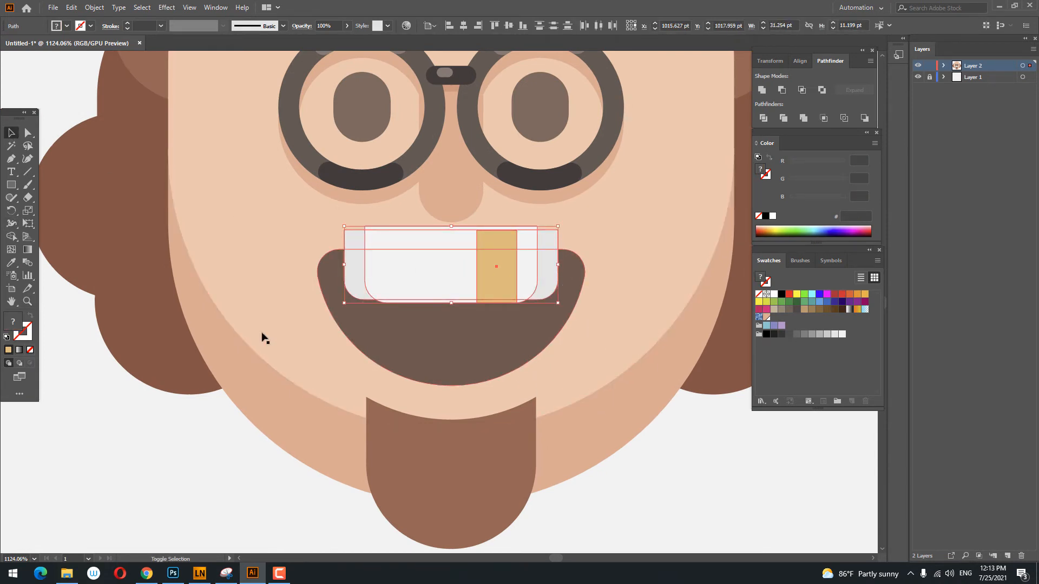
drag(11, 185, 60, 224)
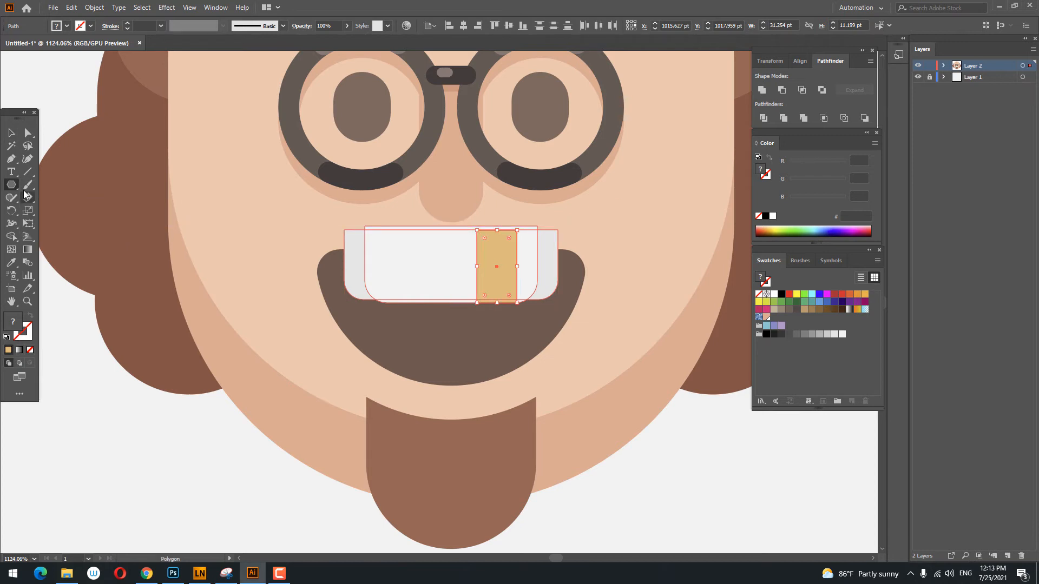
drag(14, 189, 68, 211)
drag(430, 339, 569, 379)
key(v)
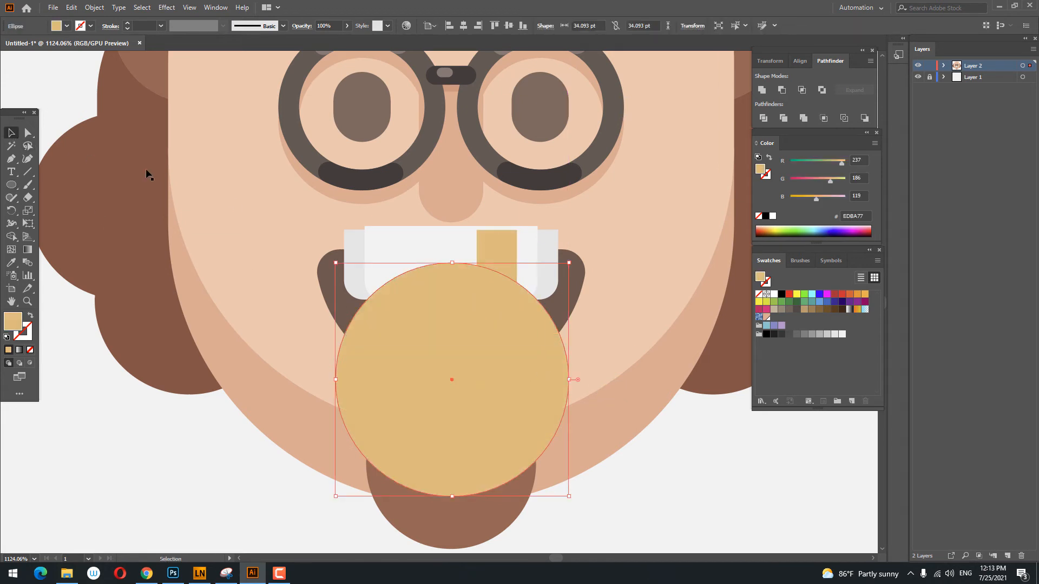
- Bring the gold tooth and both white teeth shapes to the front, above the circle, and deselect them
click(484, 260)
shift+click(546, 254)
shift+click(548, 251)
right_click(549, 252)
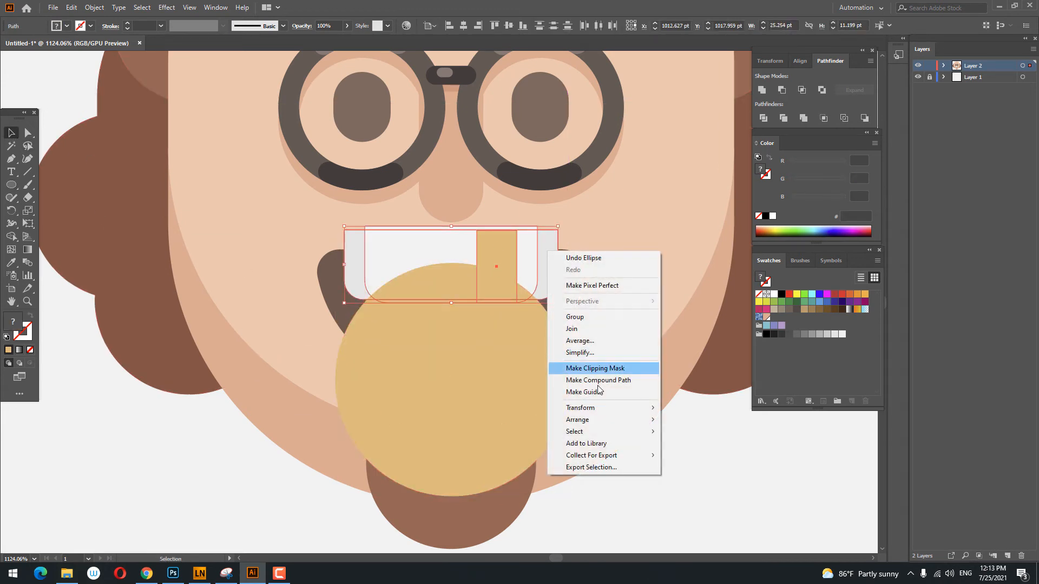
click(679, 422)
click(674, 459)
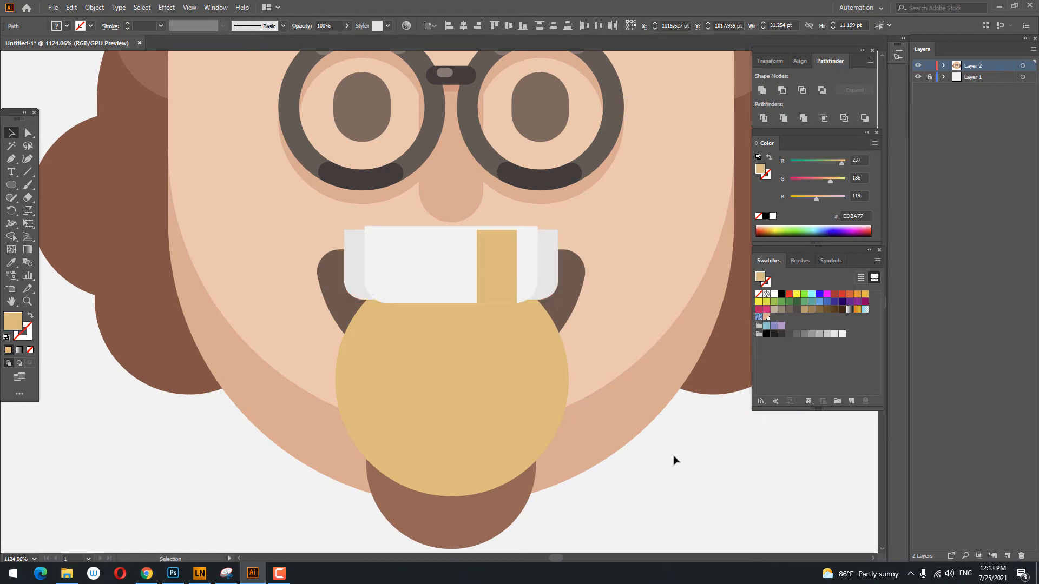
- Ungroup the mouth and goatee shapes and deselect them
click(573, 302)
right_click(574, 302)
click(629, 393)
click(667, 435)
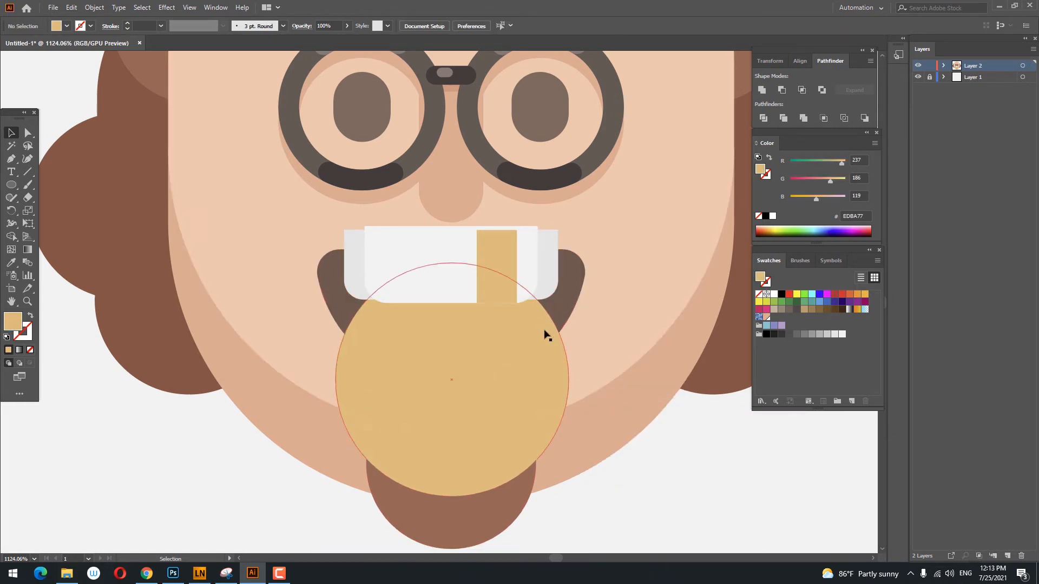
- Fill the golden circle over the lower mouth with the mouth's brown color #775548 using the Eyedropper
click(529, 335)
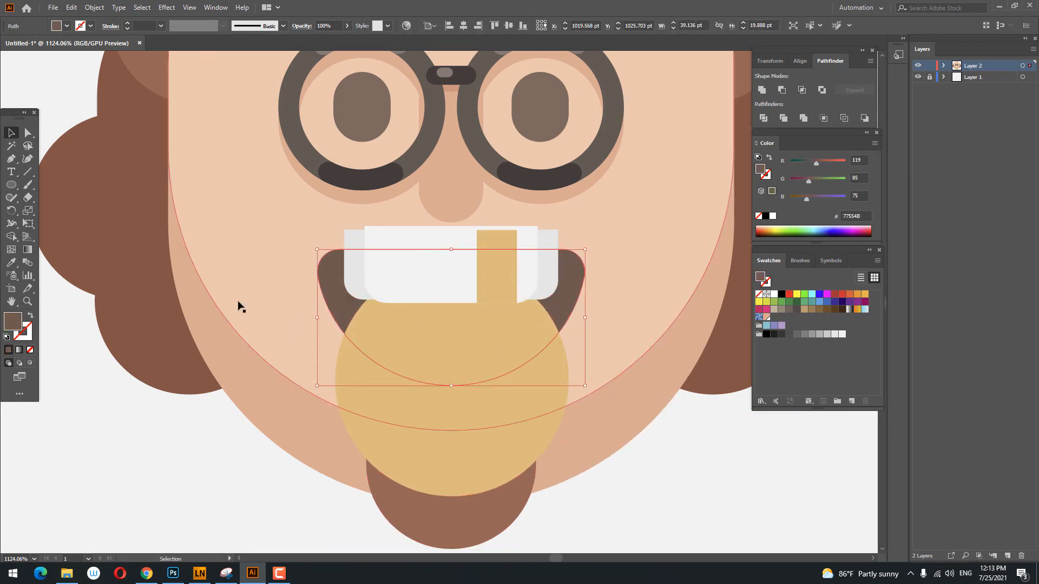
click(399, 352)
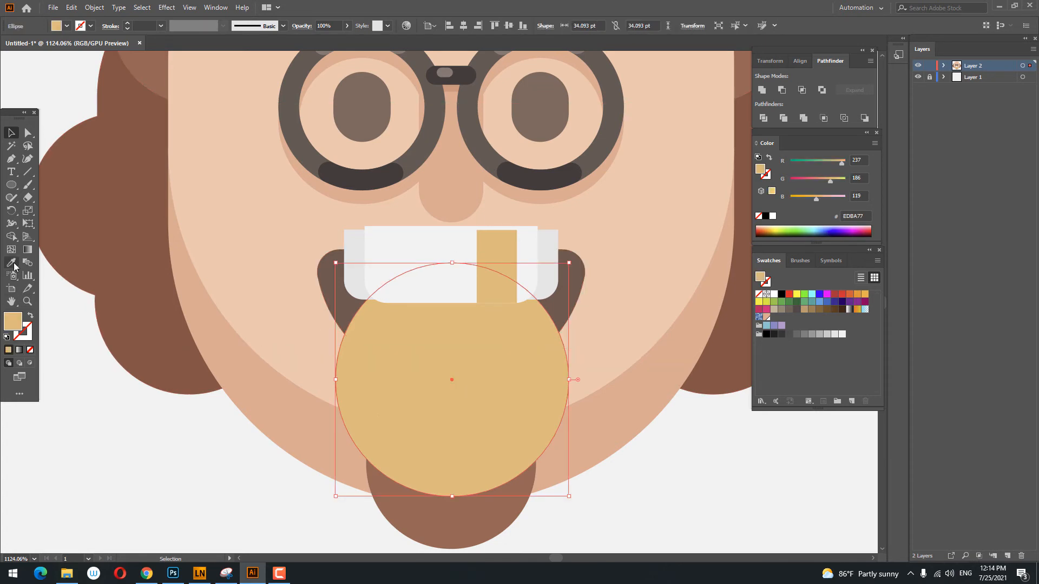
click(332, 266)
key(v)
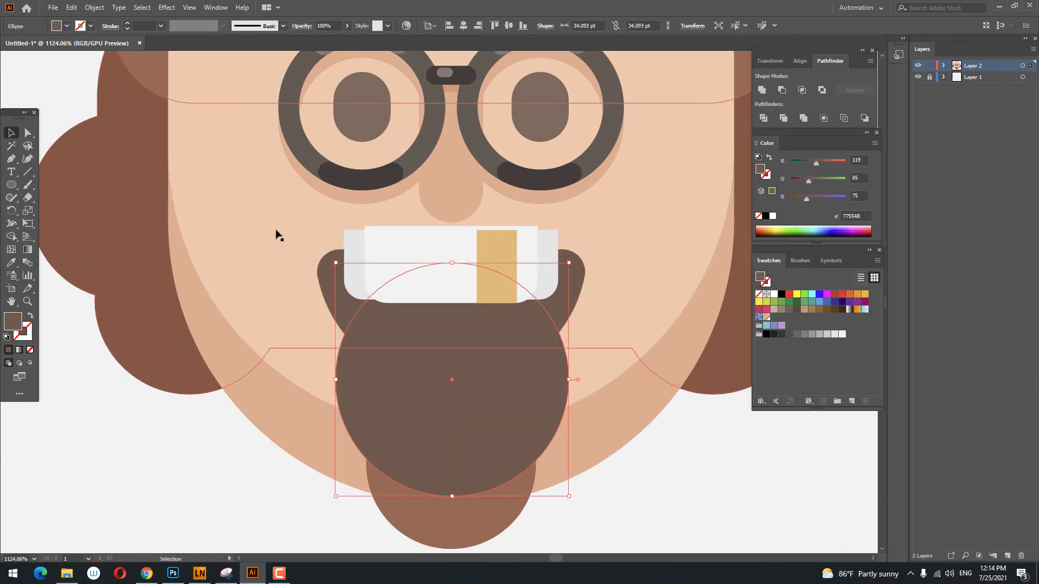
- Change the mouth shape's fill to a darker shade of brown than the circle
click(343, 295)
double_click(13, 322)
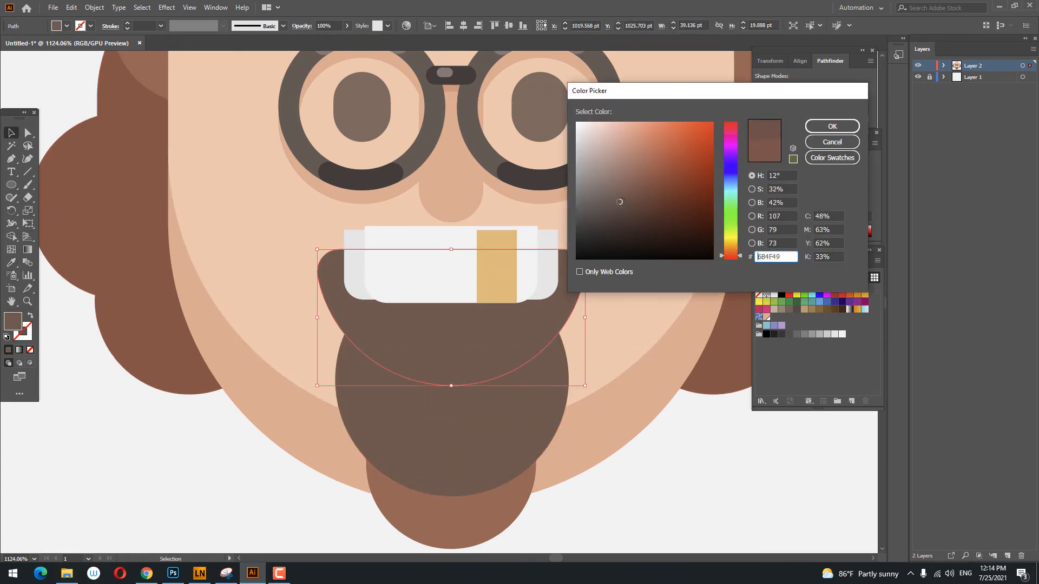
drag(619, 207, 618, 217)
click(832, 126)
- Divide the mouth, circle, gold tooth and both white teeth shapes into separate pieces with Pathfinder Divide
shift+click(452, 346)
shift+click(444, 278)
shift+click(497, 276)
shift+click(548, 279)
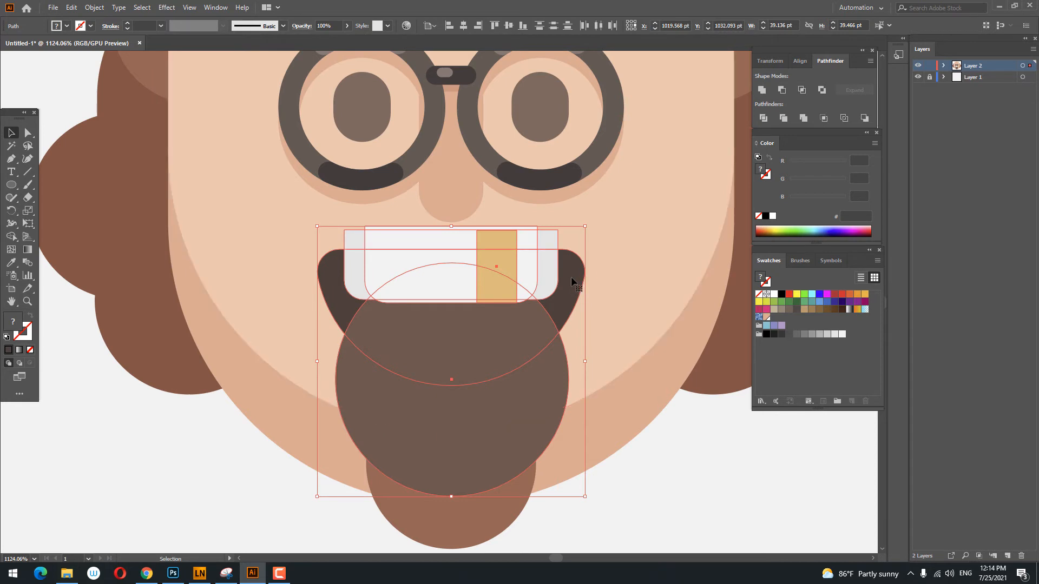
click(764, 118)
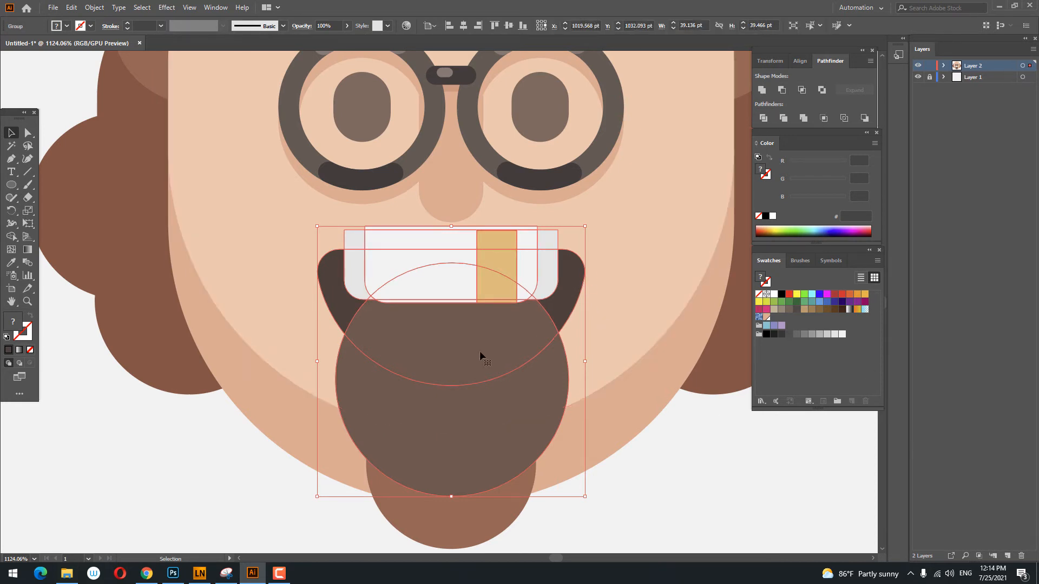
- Isolate the divided group and delete the circle piece below the mouth and the teeth pieces above its upper edge
double_click(519, 424)
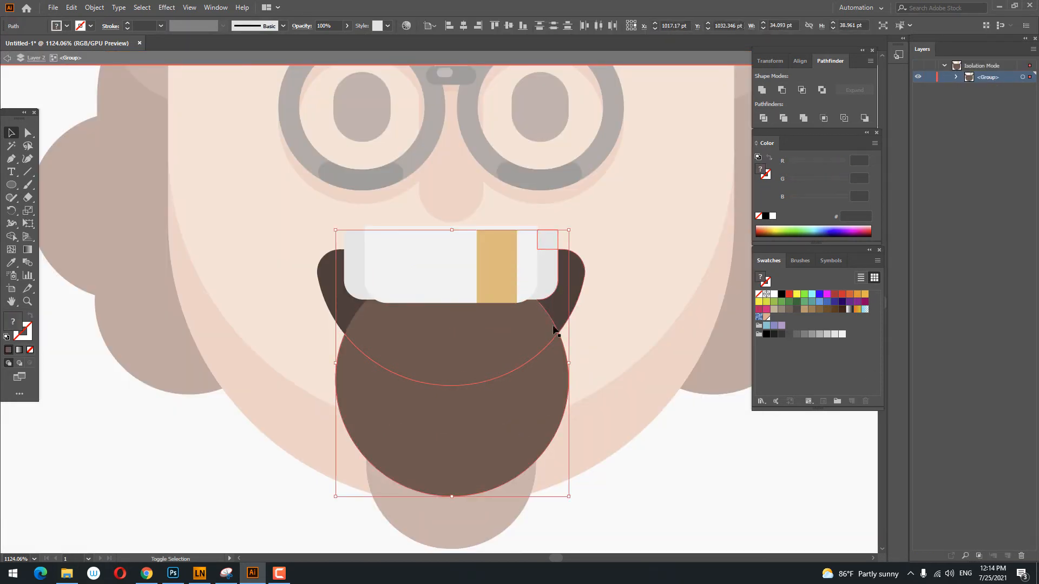
key(Delete)
click(521, 235)
key(Delete)
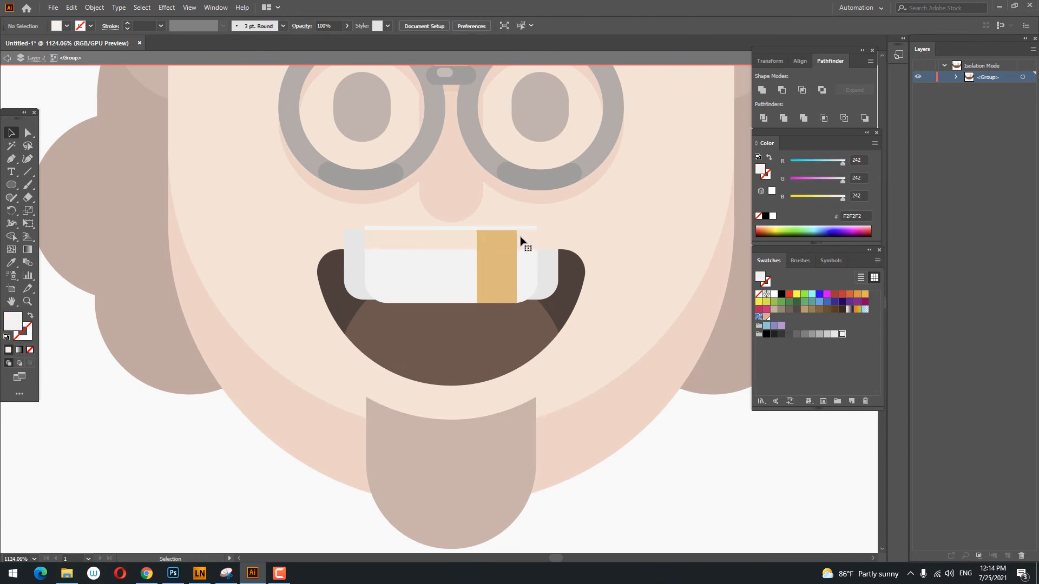
click(514, 236)
key(Delete)
click(459, 230)
key(Delete)
click(352, 233)
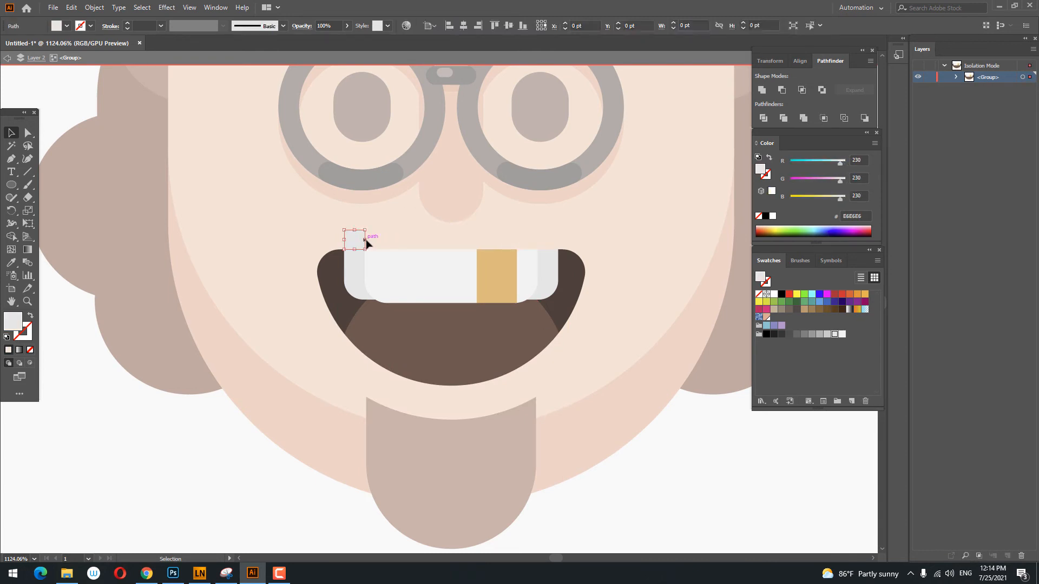
key(Delete)
- Try to delete the thin leftover strips along the lower edge of the teeth
click(404, 302)
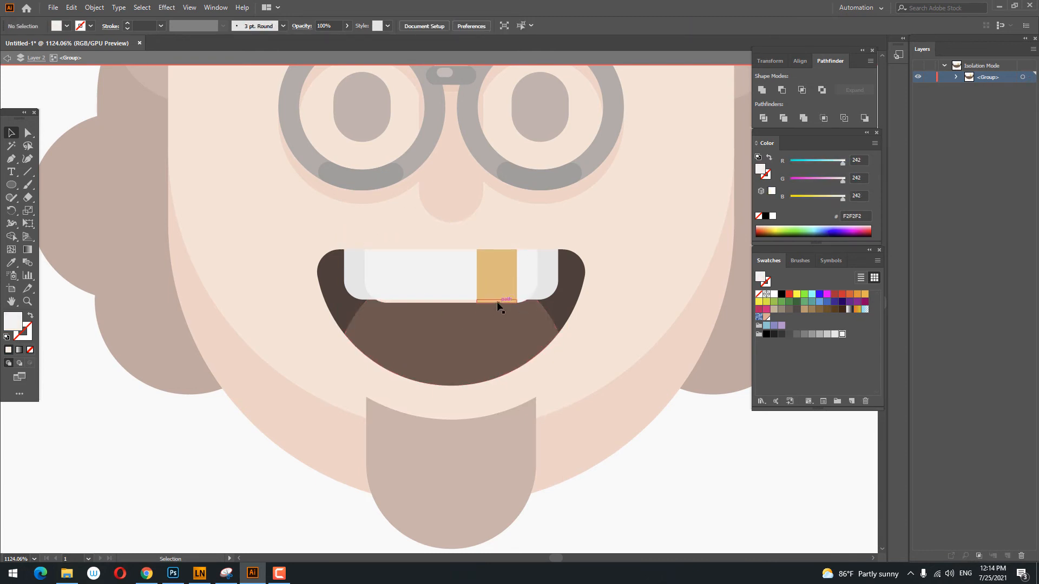
key(Delete)
click(447, 303)
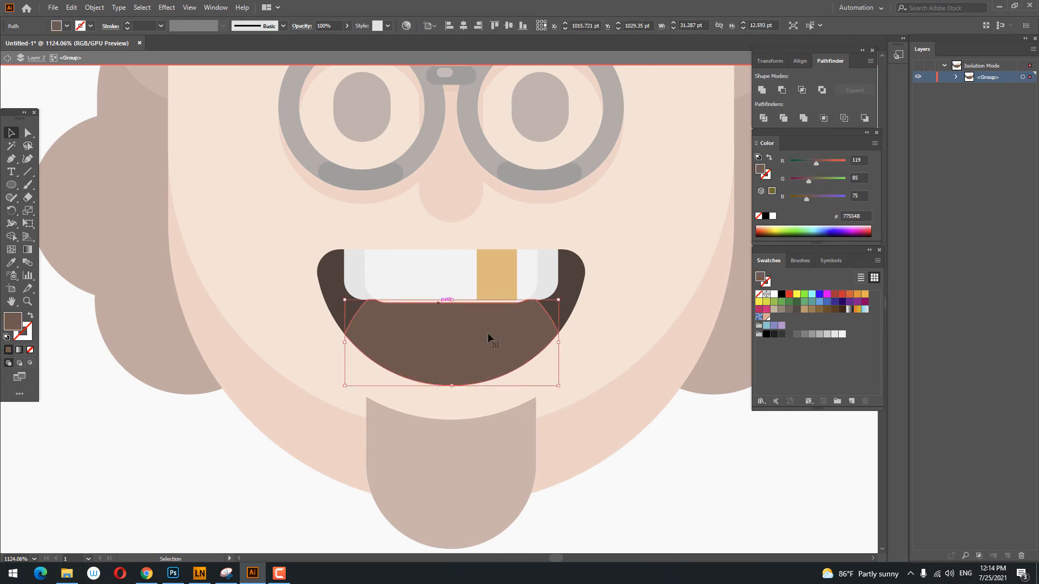
click(596, 379)
key(z)
drag(512, 304, 705, 436)
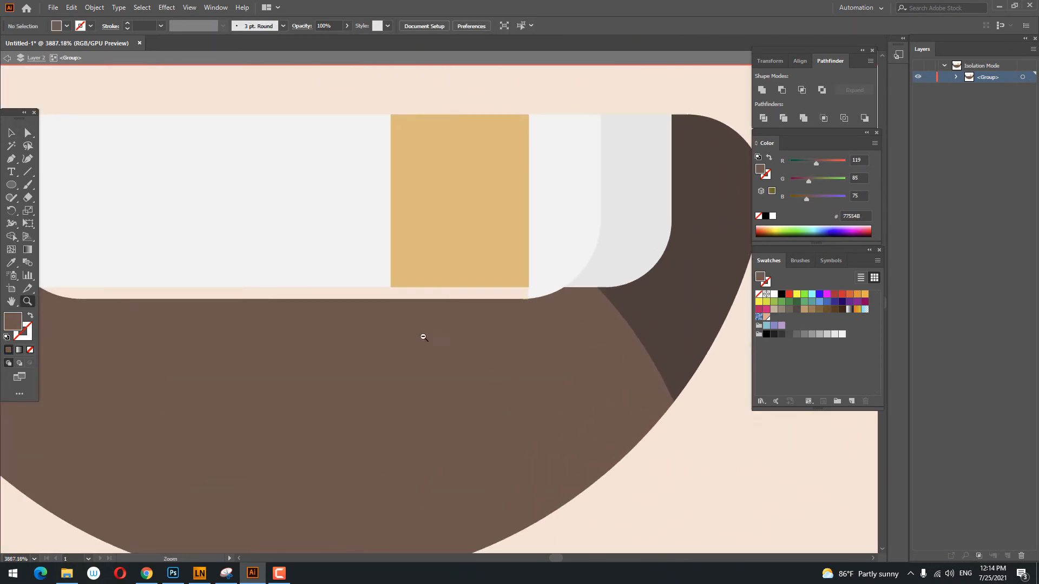
drag(525, 258, 407, 326)
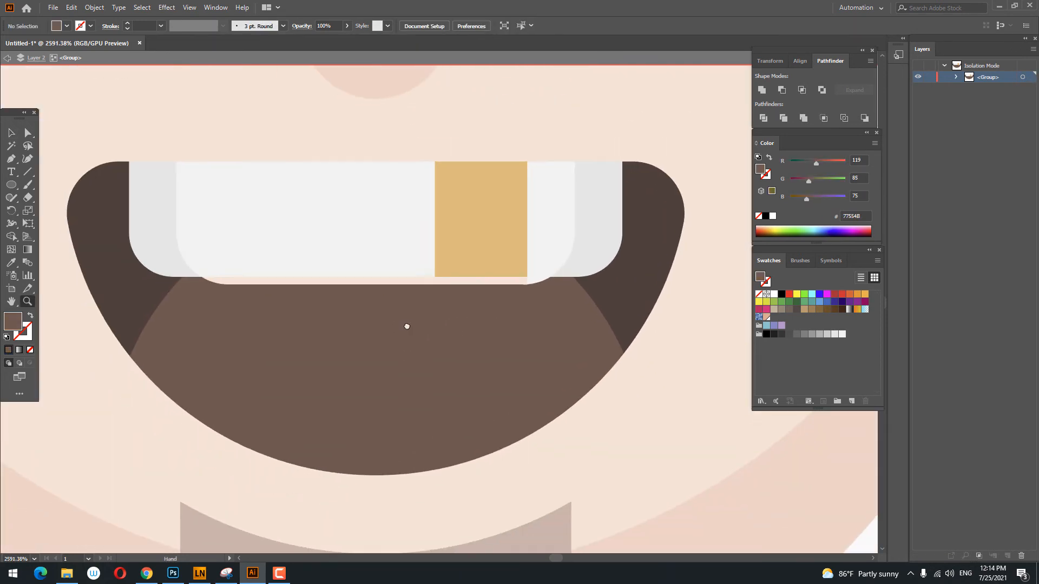
- Recolor the thin strips along the lower edge of the teeth with the brown #775548 of the inner mouth piece
click(242, 282)
click(248, 281)
shift+click(479, 281)
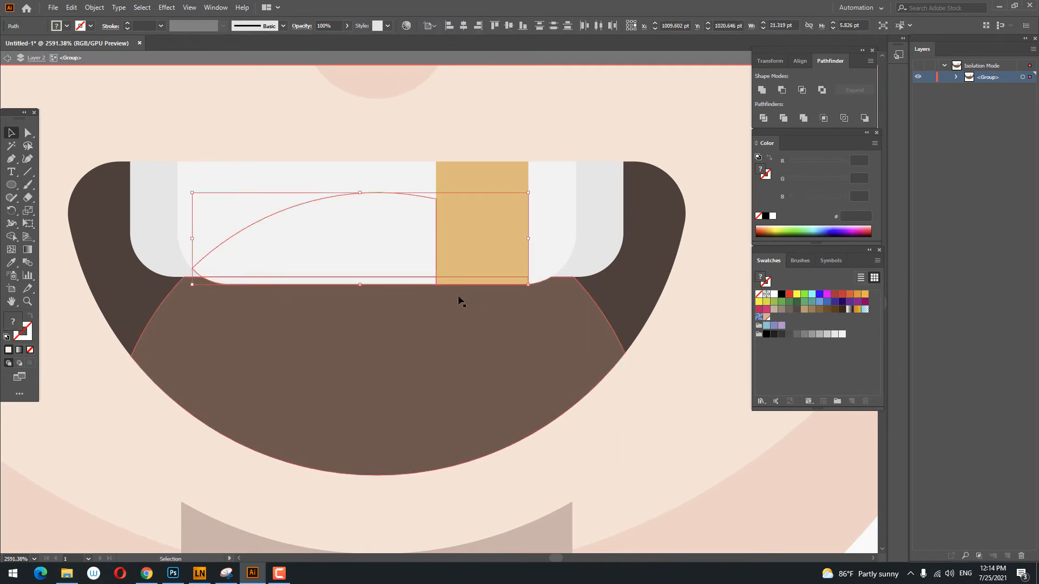
click(400, 281)
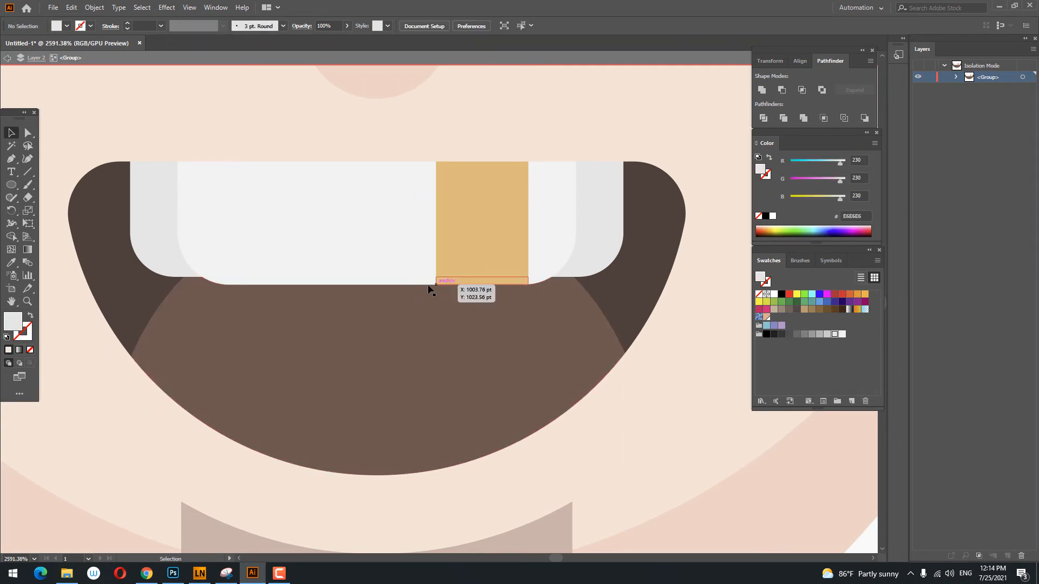
shift+click(478, 285)
shift+click(479, 287)
shift+click(542, 282)
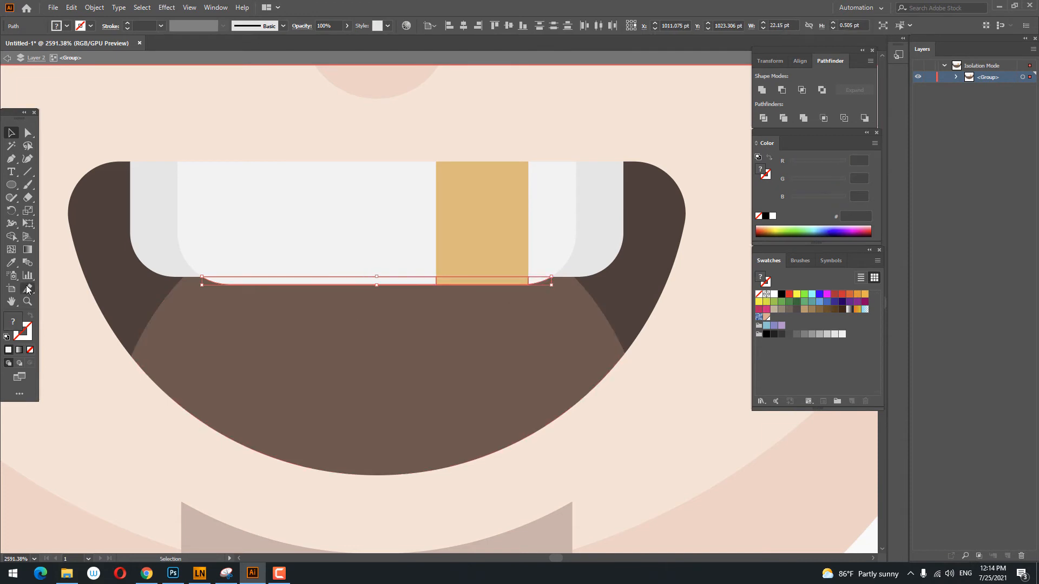
click(12, 263)
click(468, 295)
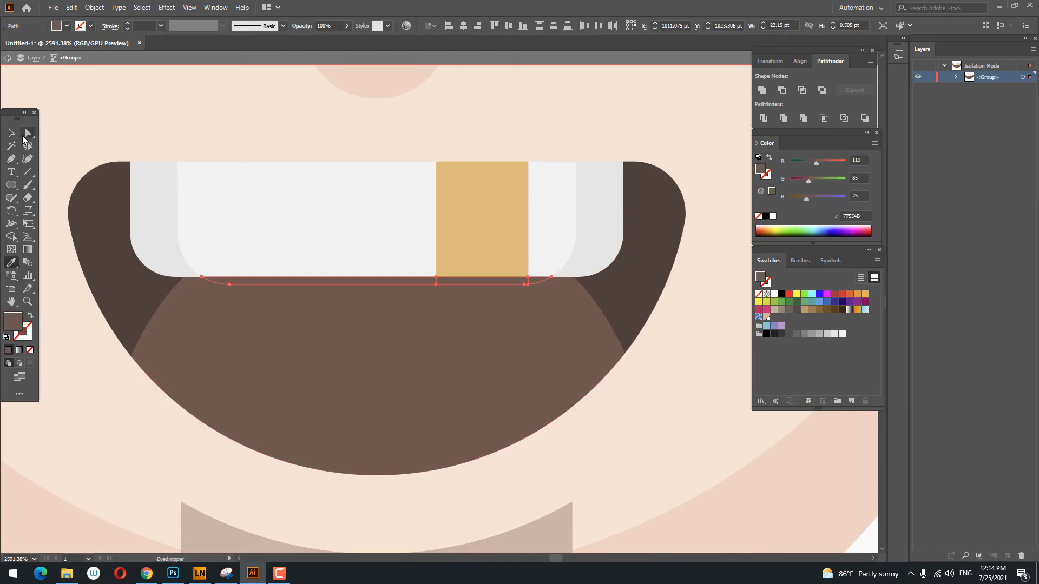
- Unite the recolored strips with the brown inner mouth piece and leave isolation mode
click(11, 132)
shift+click(385, 341)
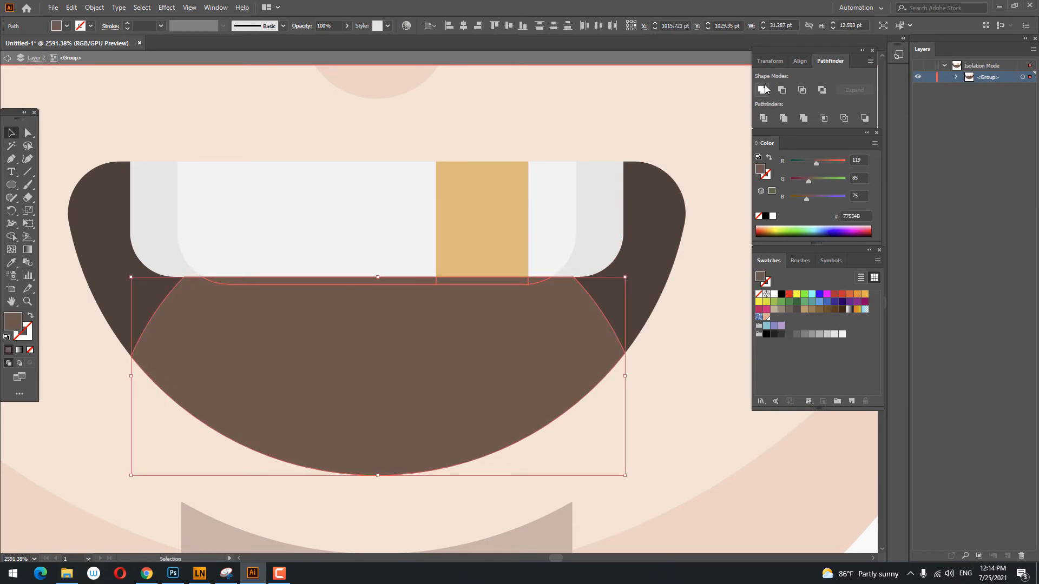
click(765, 90)
scroll(492, 280, down, 6)
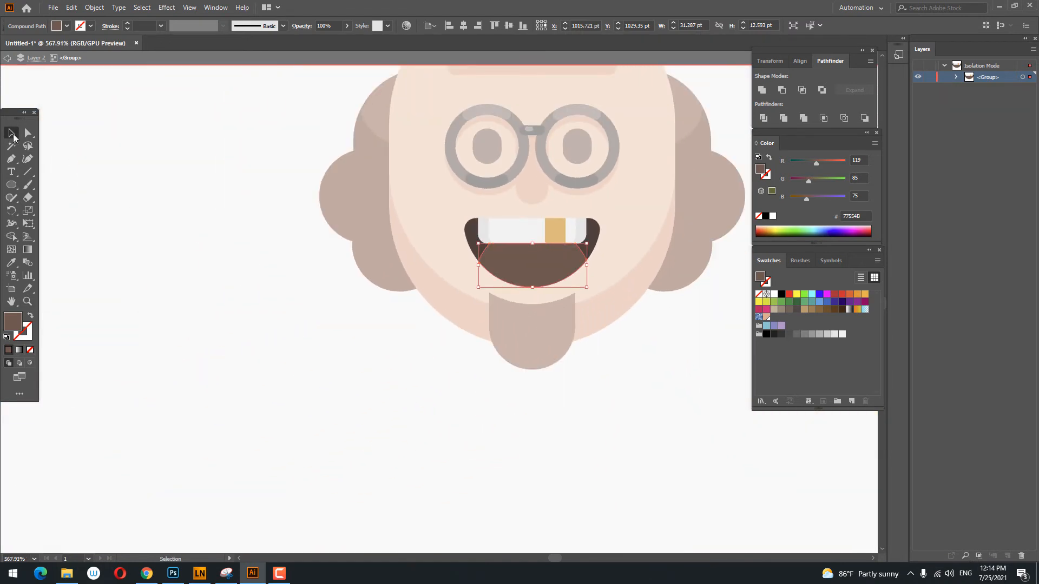
double_click(226, 188)
- Draw a tongue ellipse about 27 pt wide and 11 pt high over the lower part of the mouth
drag(557, 195, 454, 327)
drag(408, 303, 449, 400)
click(11, 185)
drag(338, 338, 443, 370)
drag(319, 297, 298, 387)
click(12, 135)
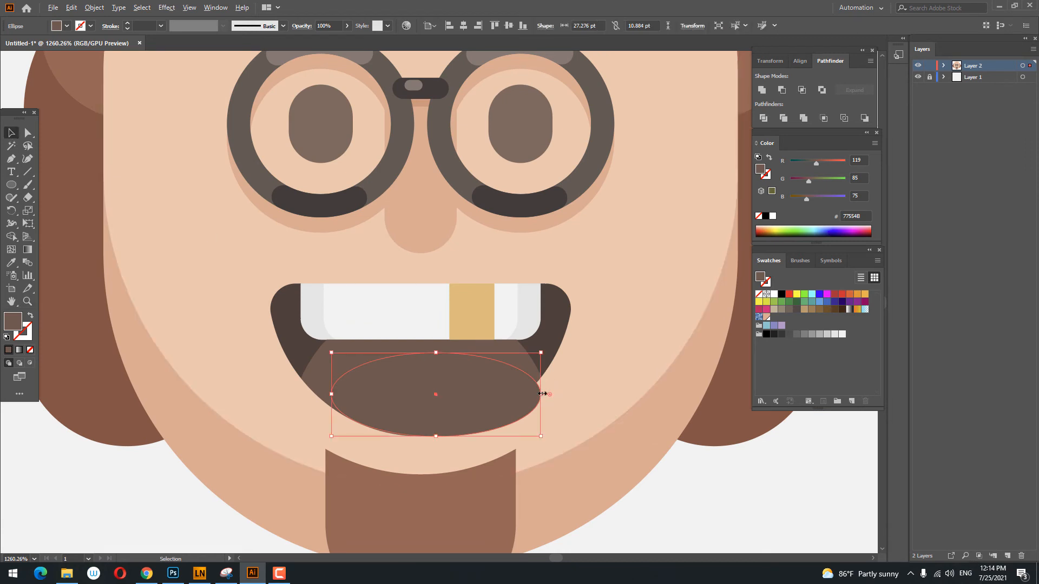
- Narrow the tongue ellipse to about 25 pt, lower it slightly and center it horizontally under the mouth
drag(541, 394, 504, 414)
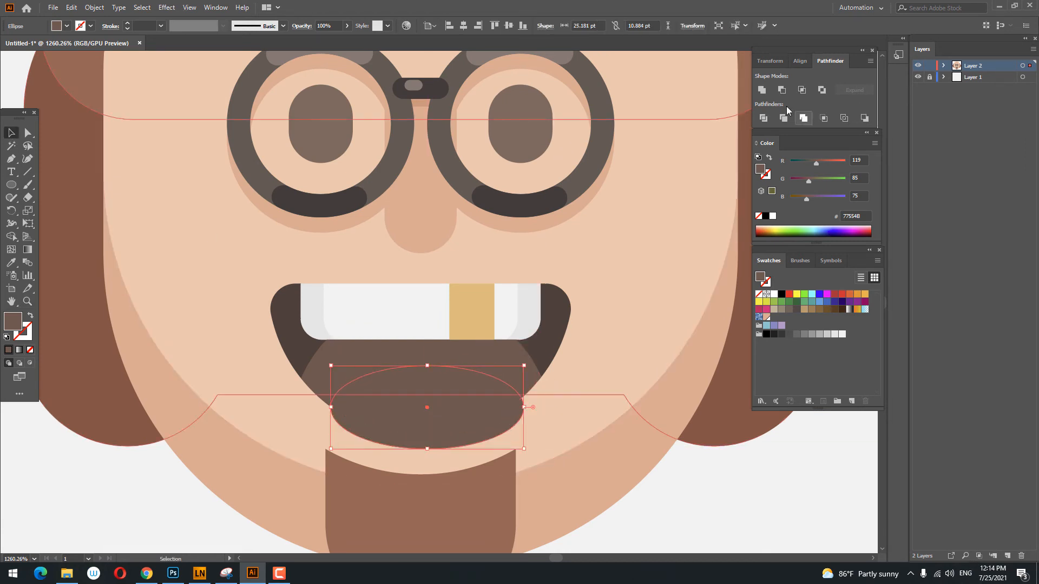
click(799, 61)
key(Left)
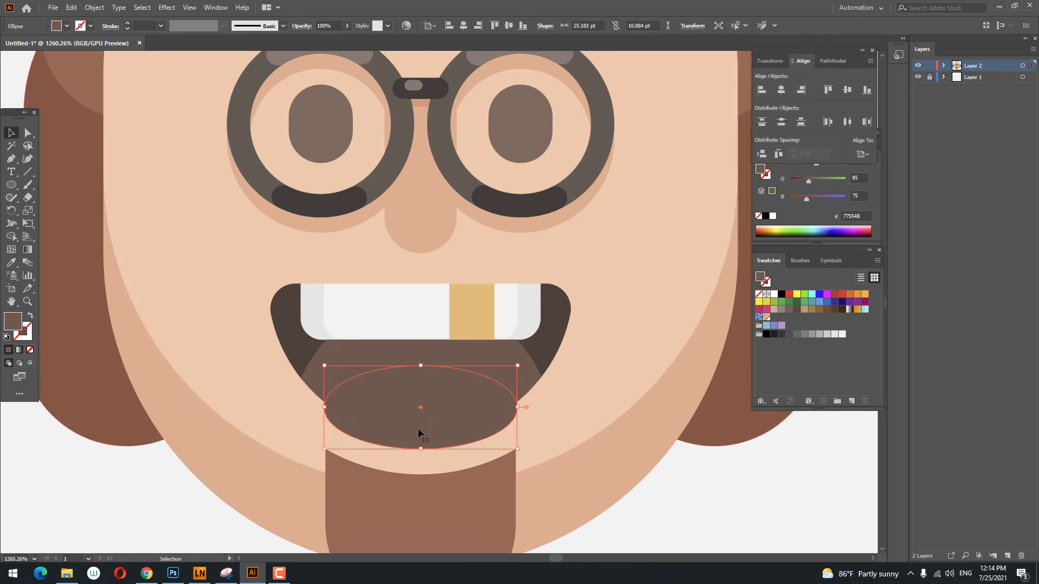
- Set the tongue ellipse's fill to the red #A03C3C
double_click(13, 322)
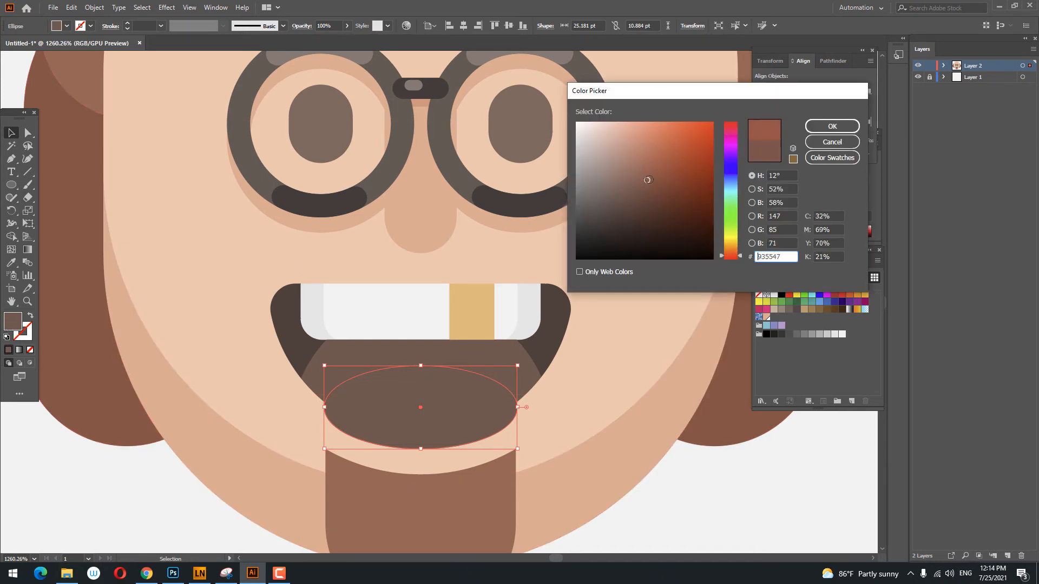
click(733, 252)
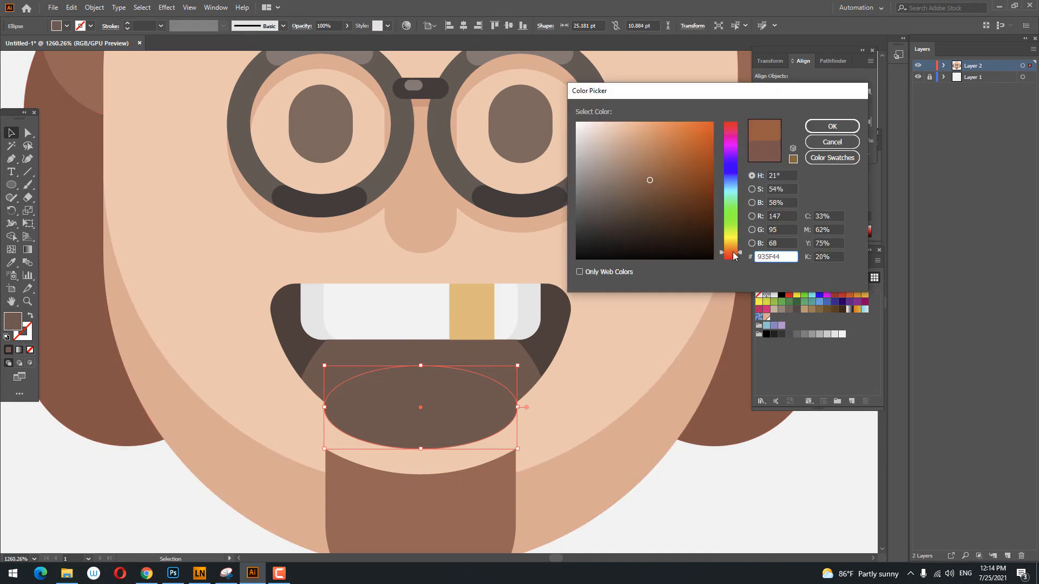
click(845, 126)
key(z)
drag(497, 296, 393, 320)
double_click(11, 324)
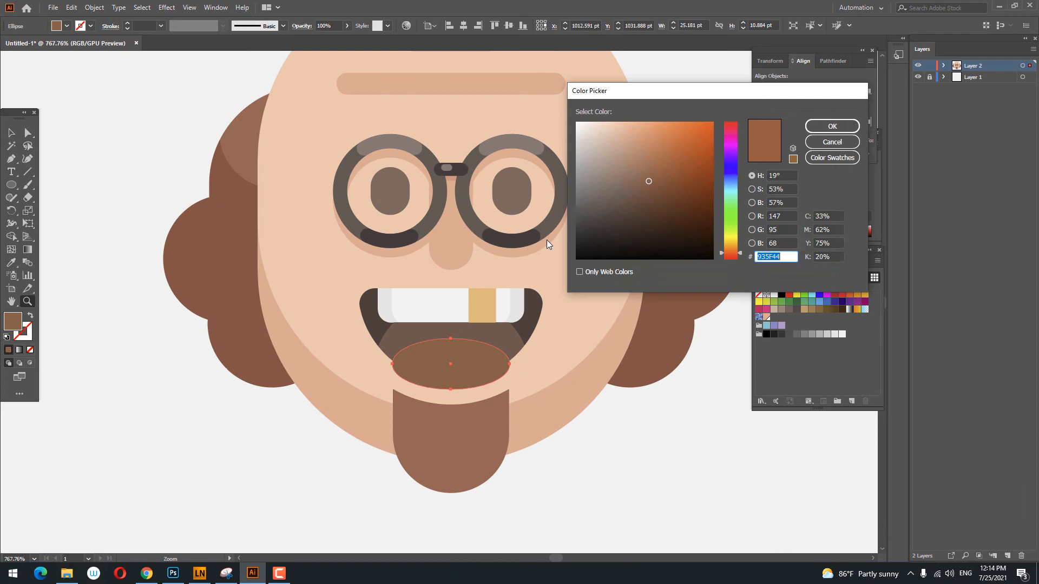
click(737, 260)
click(832, 126)
click(475, 395)
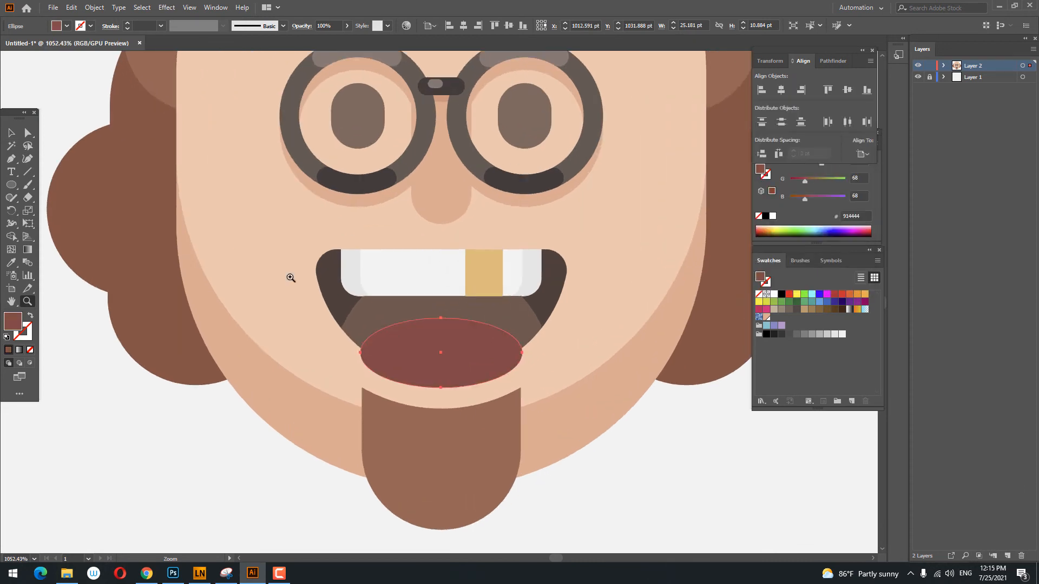
click(13, 133)
double_click(16, 328)
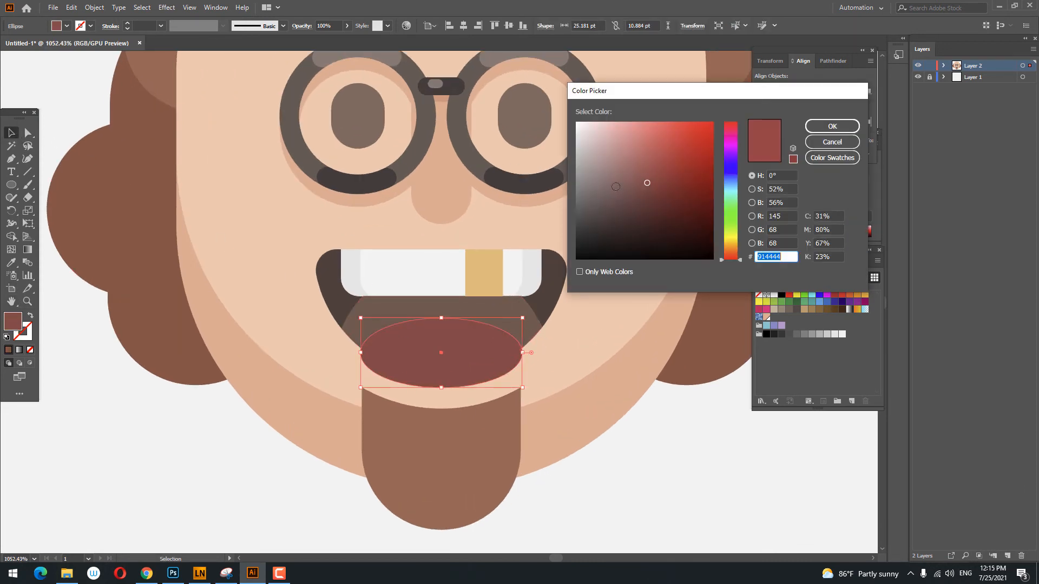
click(832, 126)
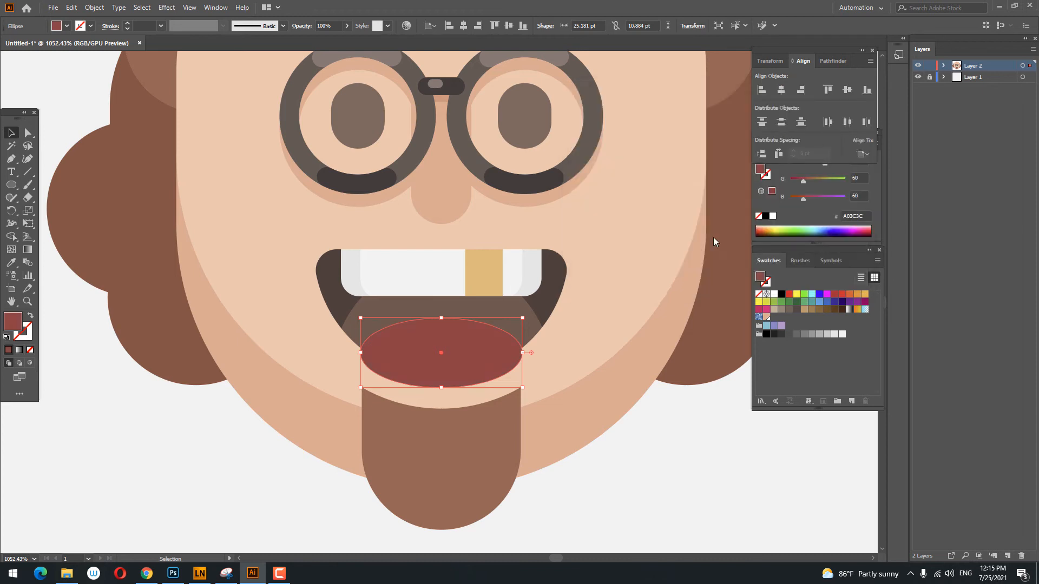
- Divide the tongue ellipse with the mouth group and delete the tongue piece that extends below the mouth
shift+click(533, 330)
click(825, 64)
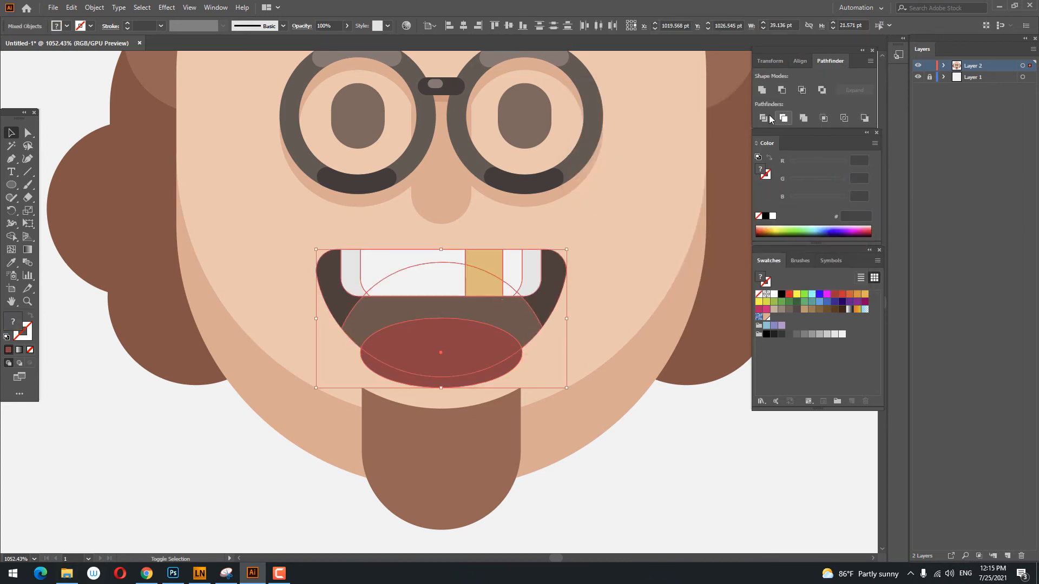
double_click(477, 346)
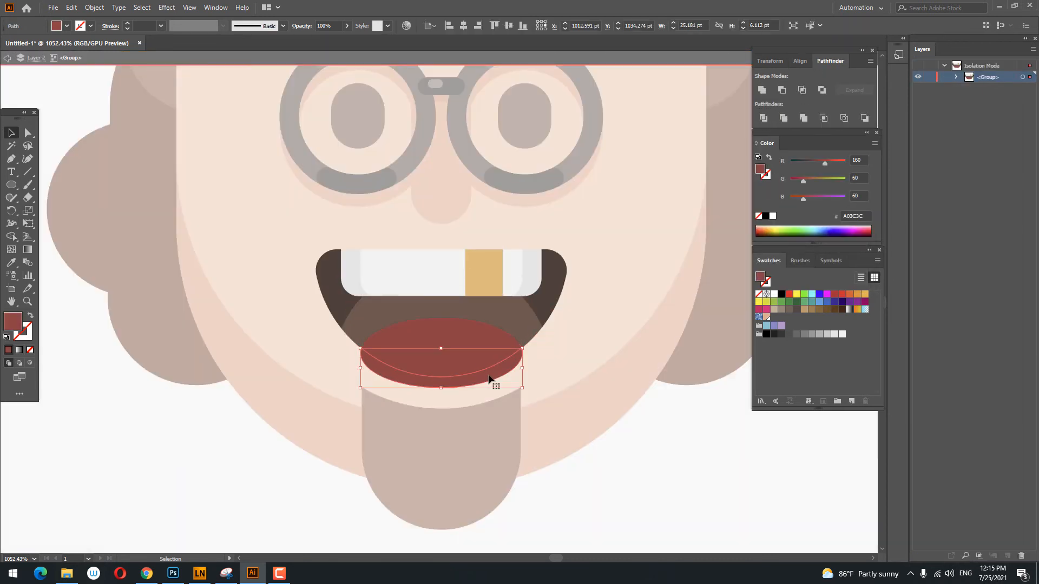
key(Delete)
double_click(677, 434)
- Draw a neck rectangle about 42 pt wide and 48 pt high from the mouth down past the goatee
key(z)
drag(558, 336, 331, 330)
drag(531, 326, 418, 329)
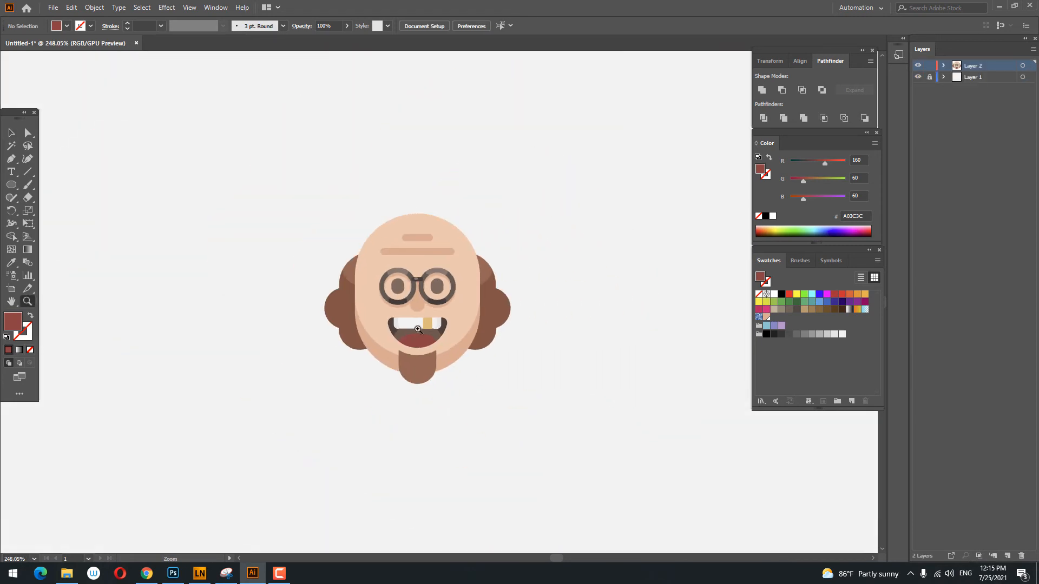
drag(511, 280, 503, 263)
drag(400, 309, 414, 311)
drag(409, 356, 443, 318)
drag(464, 317, 447, 348)
drag(12, 190, 57, 182)
drag(357, 324, 444, 422)
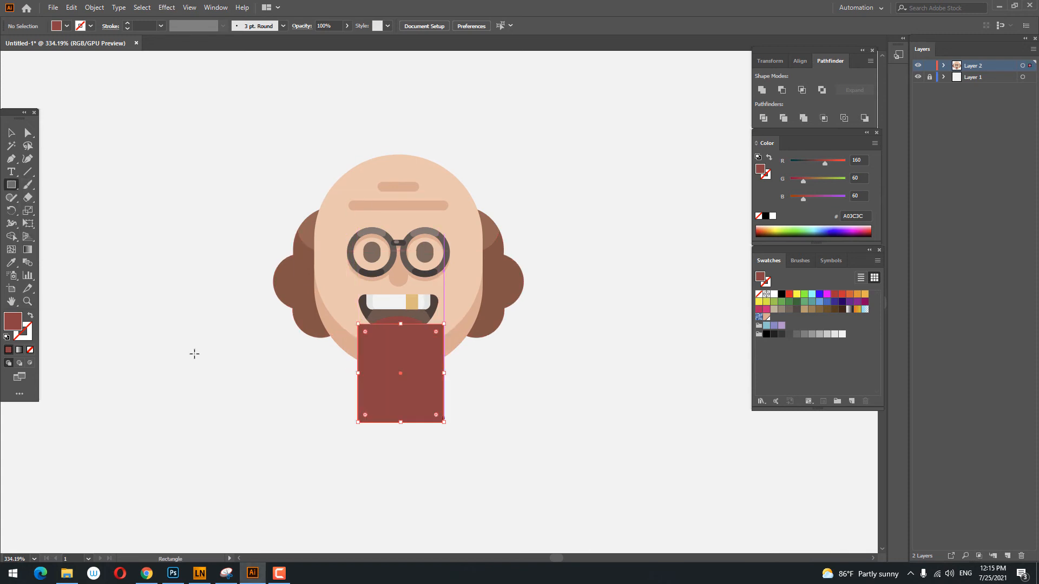
- Fill the neck rectangle with the face's shadow color #EDAB91 and send it to the back
key(i)
click(343, 342)
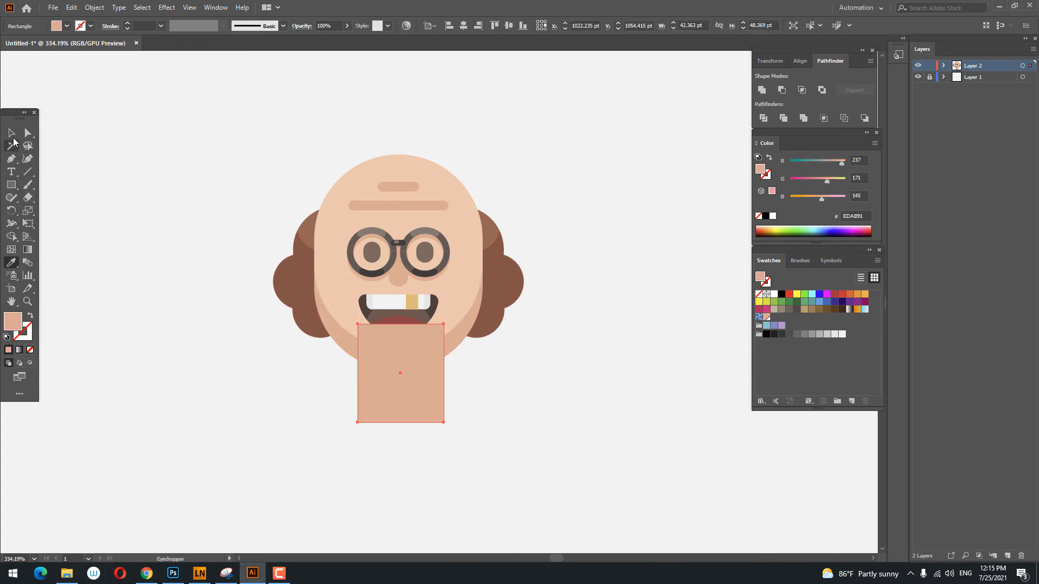
click(12, 134)
right_click(385, 342)
mouse_move(417, 287)
click(541, 323)
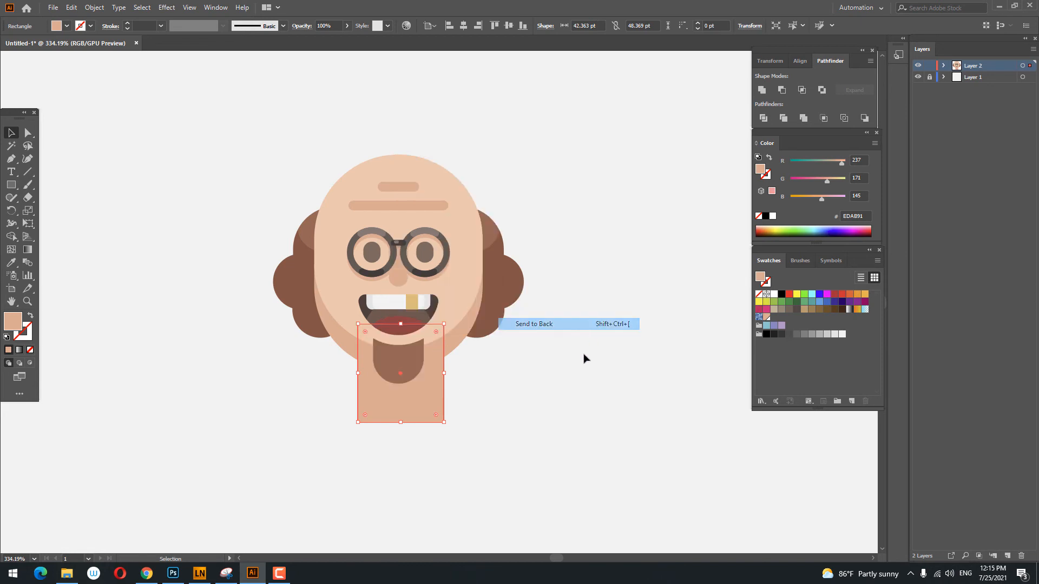
click(557, 398)
- Set the neck rectangle's fill to the darker skin tone #E29479
drag(555, 400, 549, 427)
click(375, 435)
double_click(7, 326)
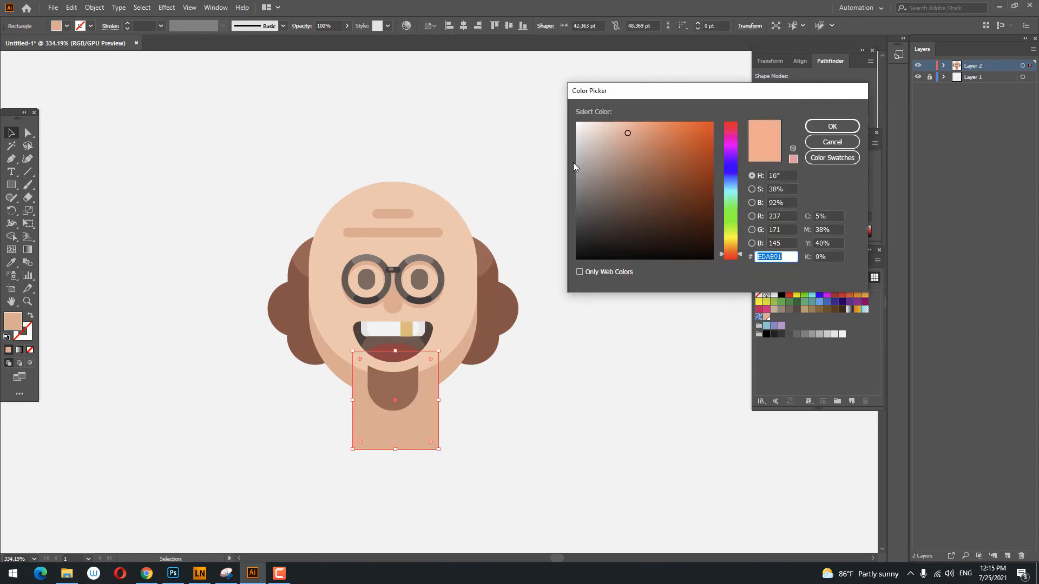
drag(634, 138, 639, 138)
click(846, 128)
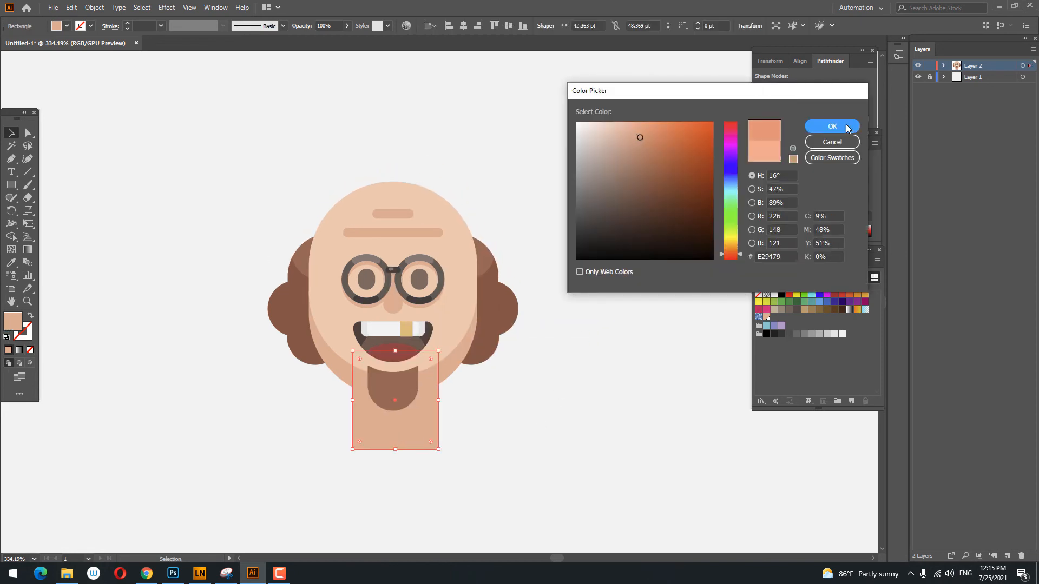
- Round the neck rectangle's corners fully, to a radius of about 21 pt
key(ctrl+space)
drag(362, 412, 359, 489)
click(28, 132)
click(10, 136)
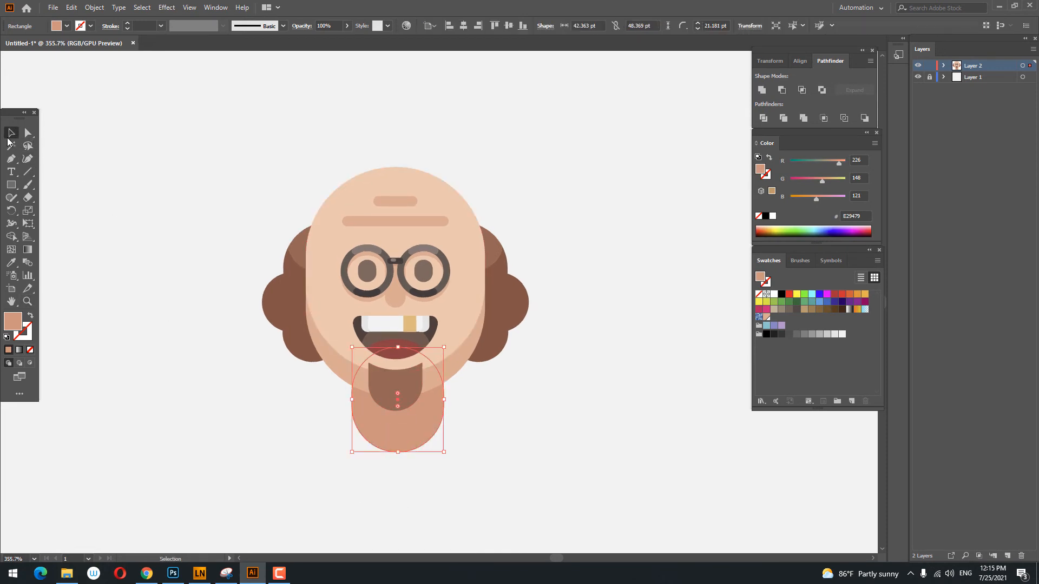
- Stretch the neck shape upward to about 58 pt high and center it horizontally with the head
drag(397, 463, 397, 463)
drag(402, 432, 401, 418)
click(514, 446)
click(427, 423)
click(463, 26)
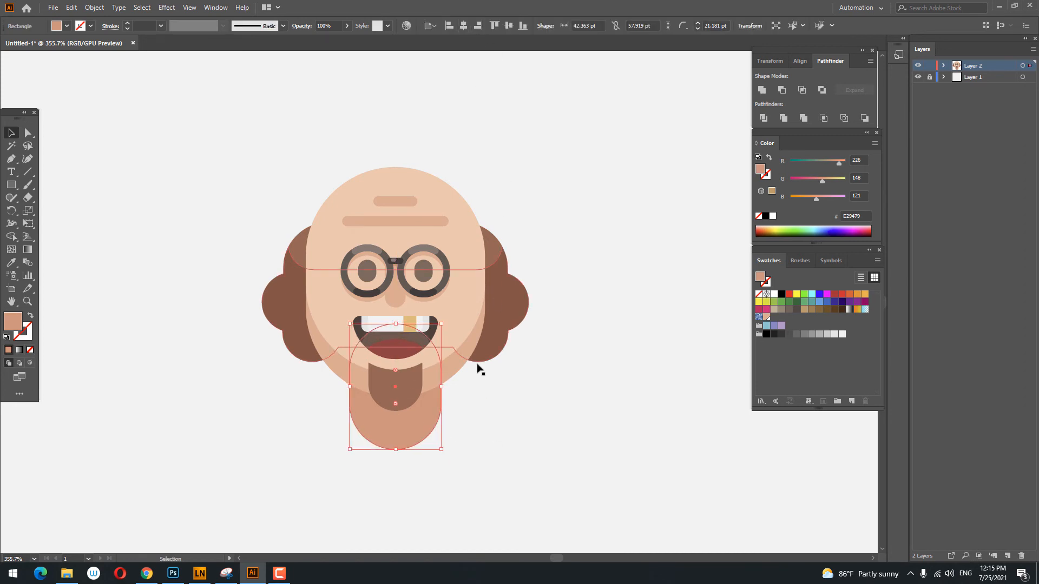
- Change the neck's fill to the pinker skin tone #E58F77
double_click(19, 326)
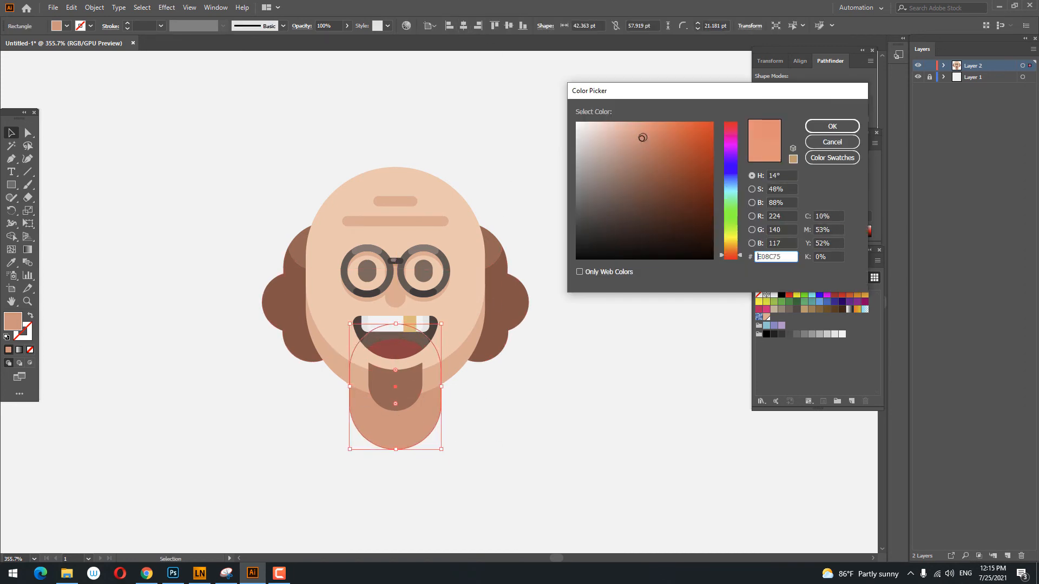
click(843, 128)
click(521, 399)
drag(519, 399, 572, 309)
key(z)
drag(617, 349, 587, 359)
drag(573, 362, 553, 298)
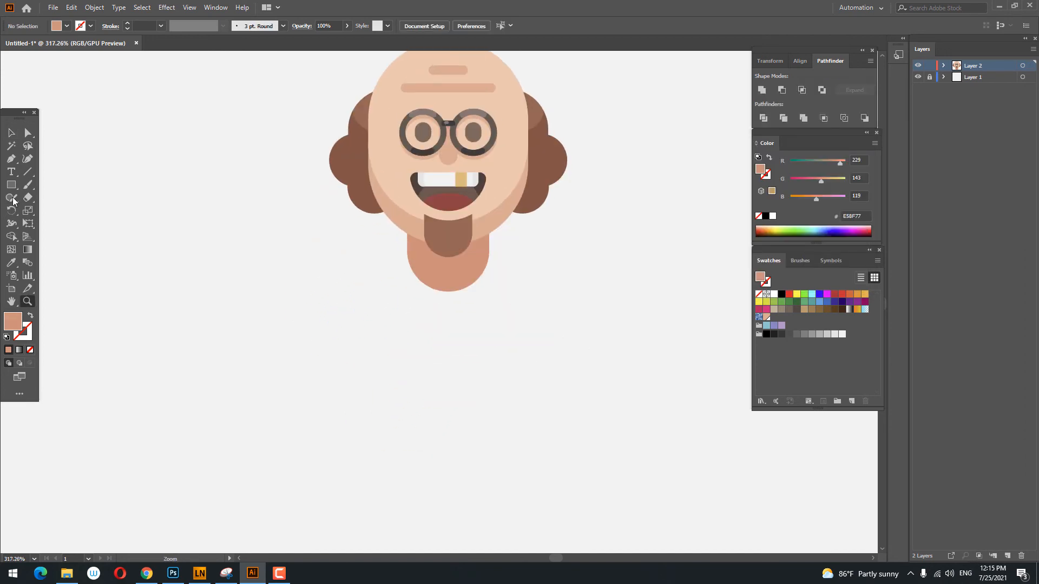
drag(328, 290, 429, 431)
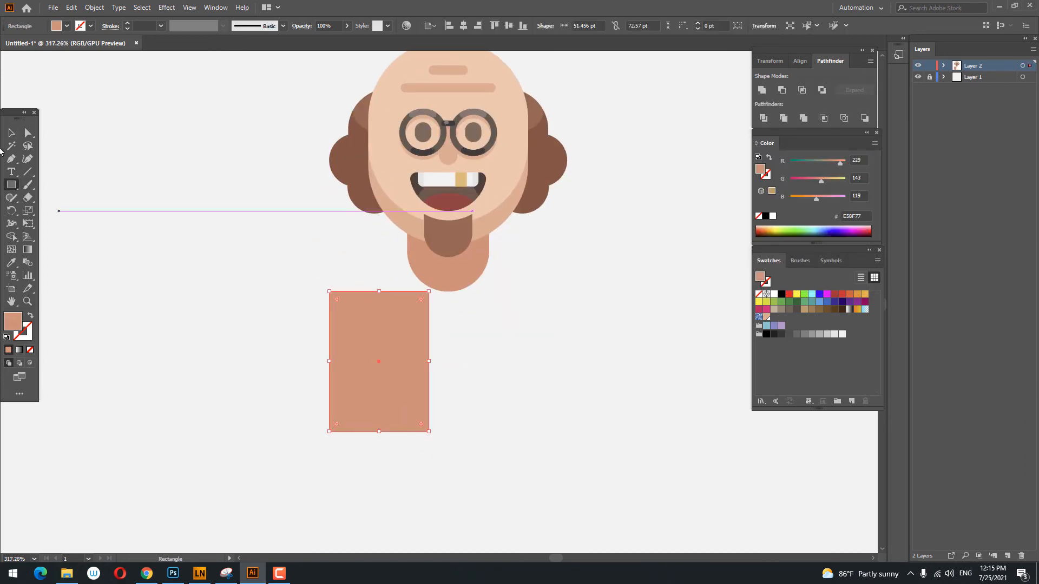
key(a)
drag(347, 306, 328, 382)
key(ctrl+z)
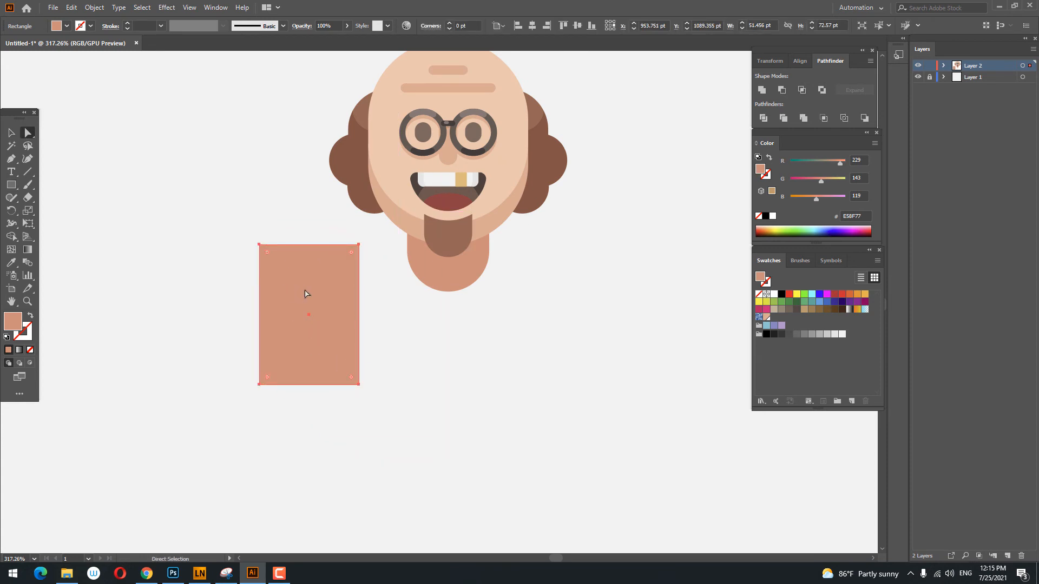
drag(267, 253, 286, 407)
key(ctrl+z)
key(ctrl+z)
click(13, 135)
key(Delete)
- Draw a torso rectangle about 132 pt wide and 165 pt high below the head, fully round its upper corners and center it under the head
scroll(346, 285, down, 3)
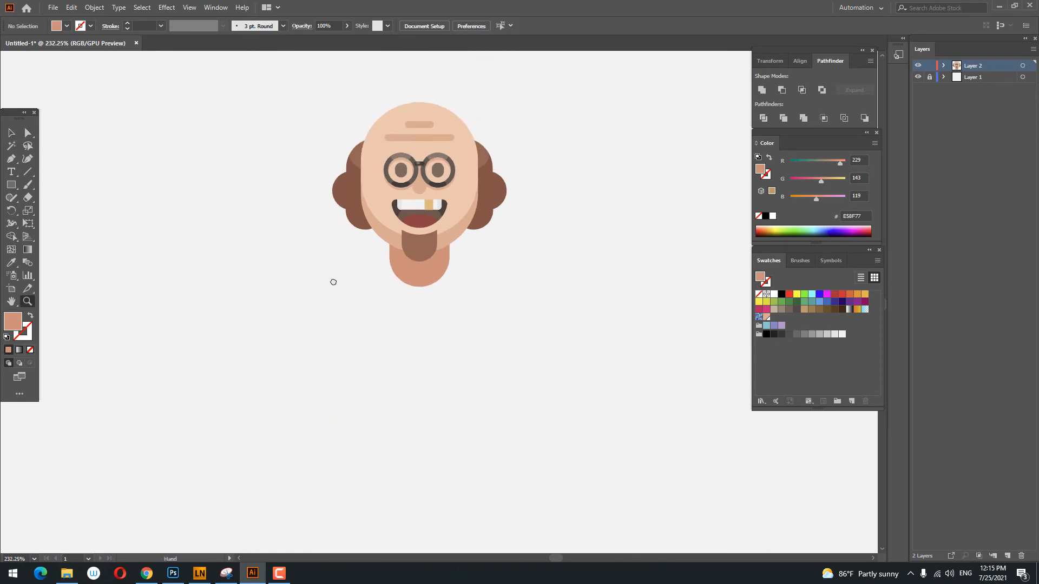
drag(295, 249, 481, 479)
click(28, 133)
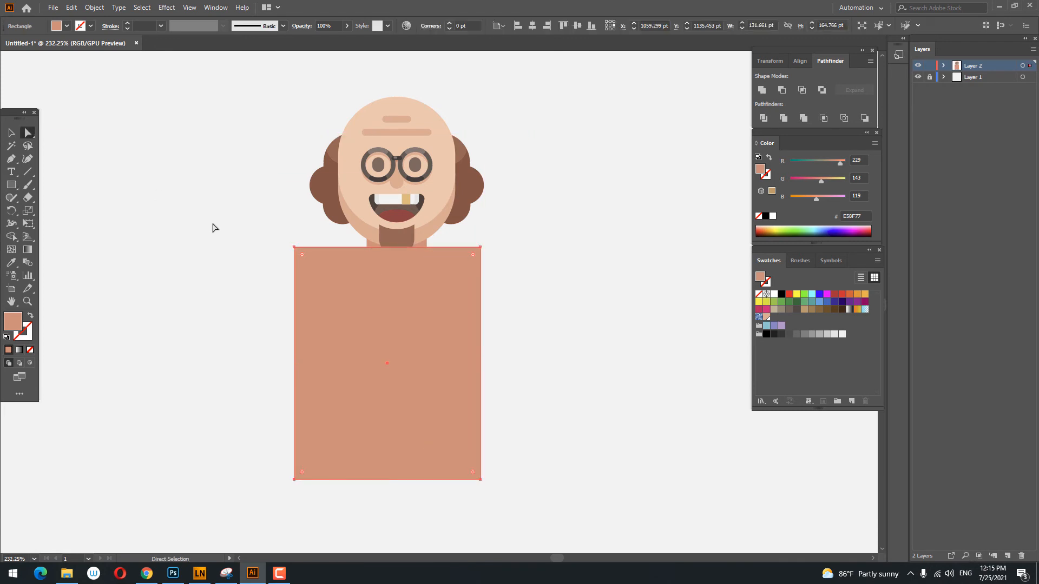
drag(303, 276, 304, 276)
drag(493, 268, 420, 419)
drag(420, 393, 432, 382)
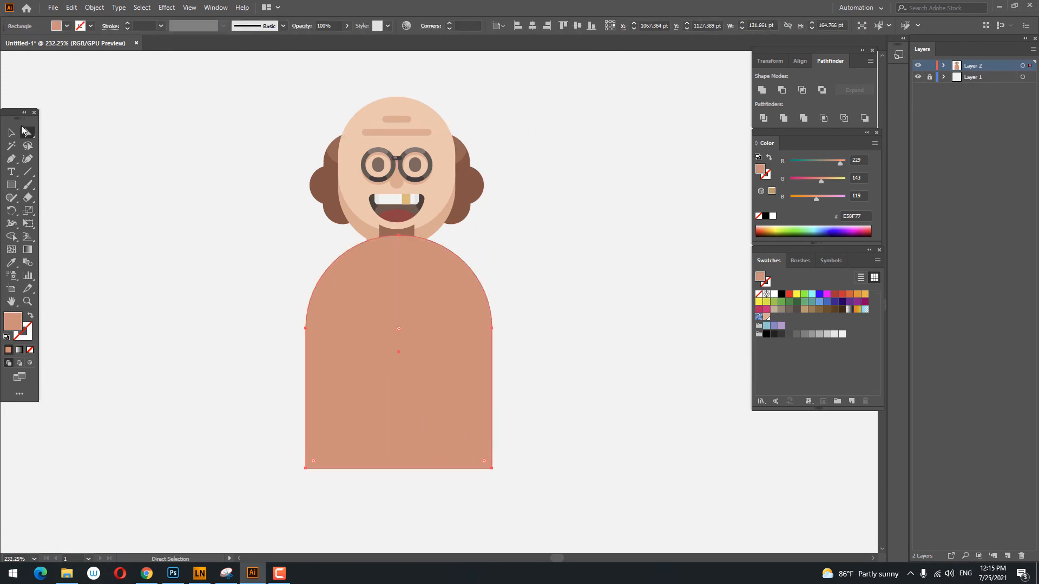
- Fill the torso with the brown swatch #754C24 and send it behind the neck and head
click(11, 132)
click(829, 309)
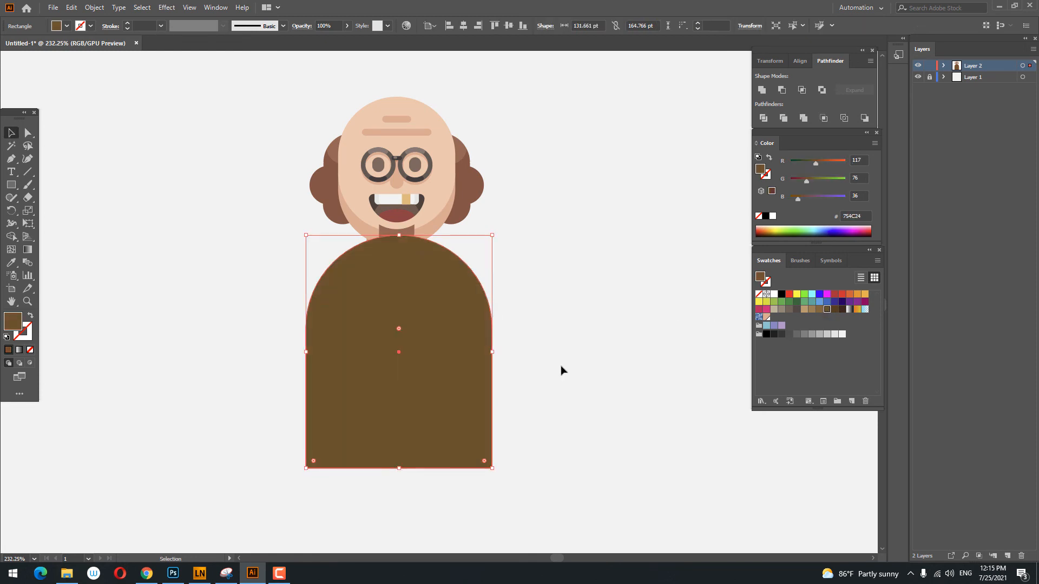
right_click(362, 327)
mouse_move(416, 275)
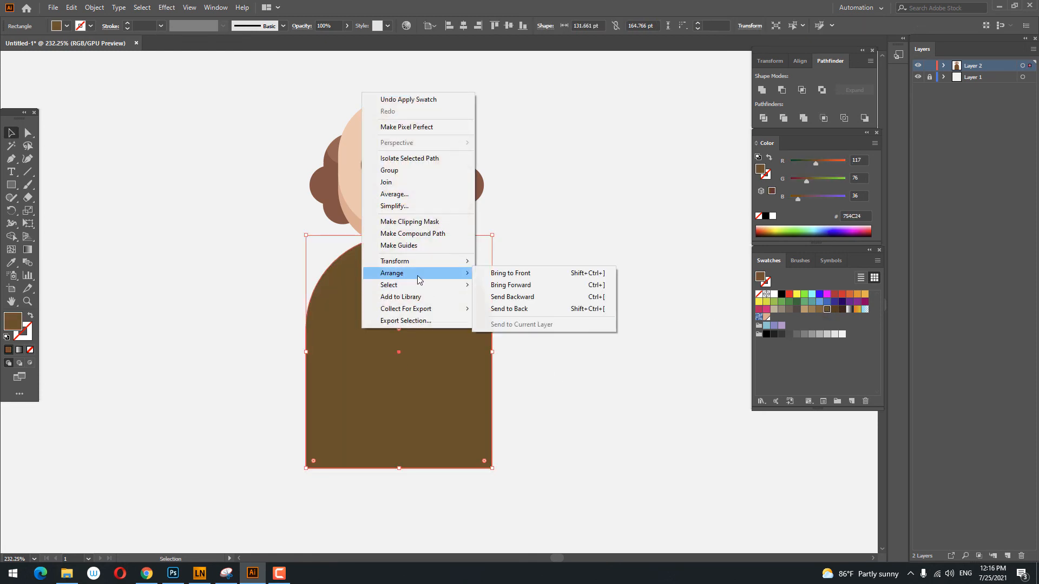
click(557, 310)
key(ctrl+a)
click(491, 263)
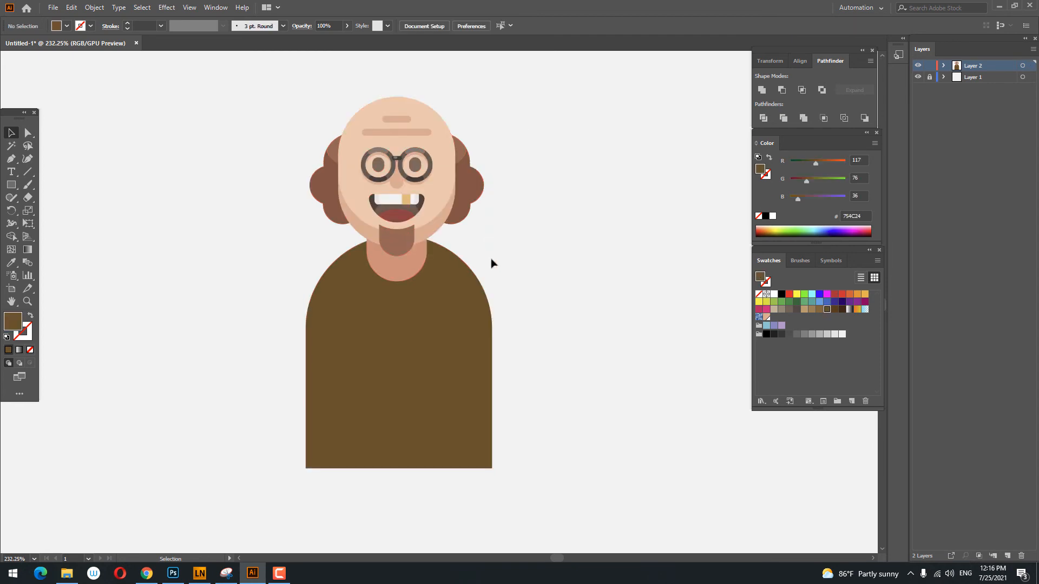
- Group all the head parts, leaving the neck out of the group
drag(524, 227, 194, 113)
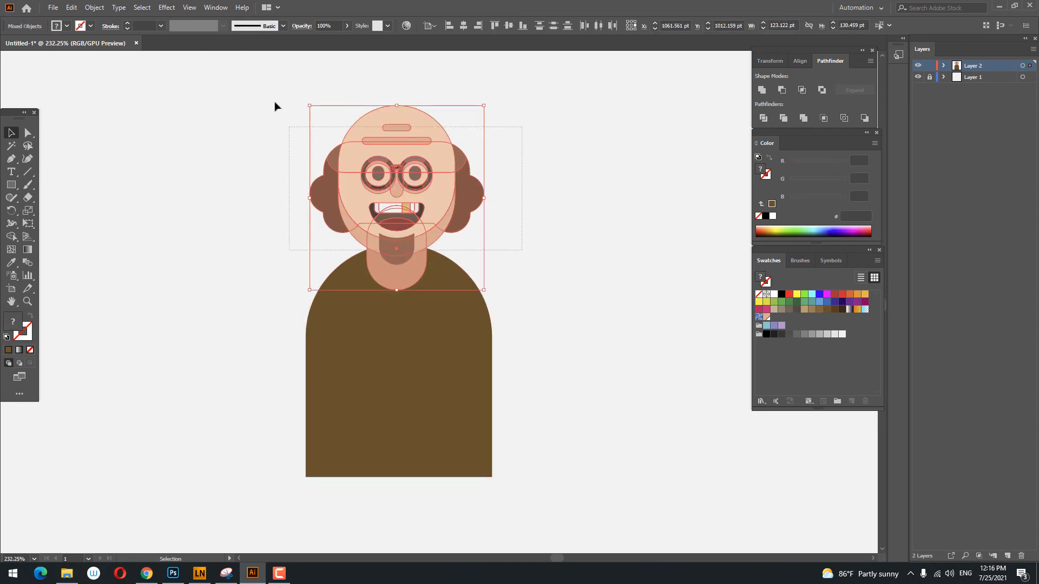
shift+click(424, 287)
shift+click(457, 341)
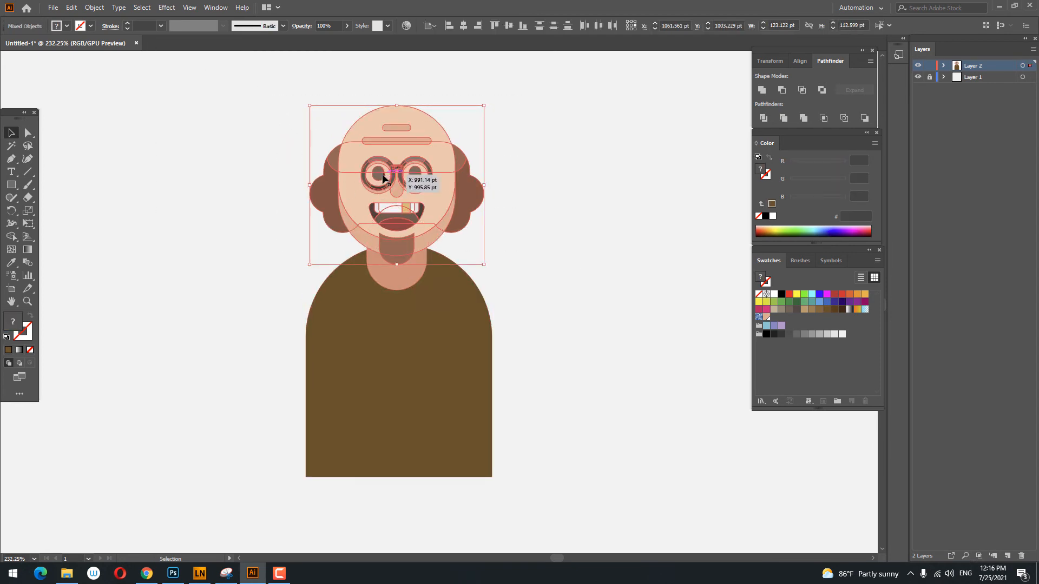
right_click(383, 174)
click(429, 259)
- Change the torso's fill to the muted dark brown #5B4839
drag(422, 347, 420, 346)
double_click(13, 321)
drag(649, 195, 628, 210)
click(817, 131)
click(606, 230)
- Draw a collar rectangle about 56 pt wide and 53 pt high over the neck and fill it with light gray #F2F2F2
key(z)
drag(438, 276, 425, 260)
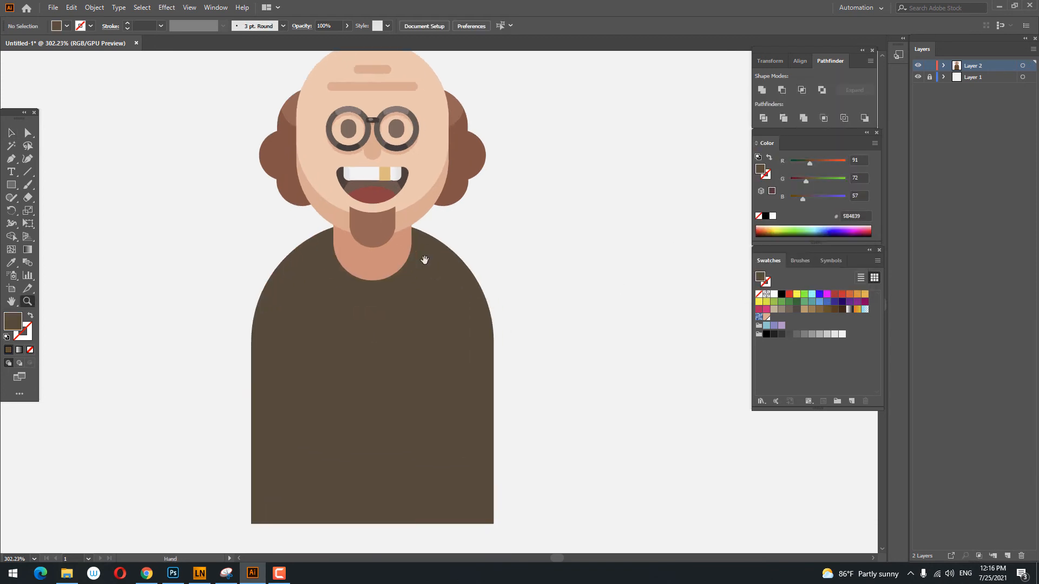
click(11, 184)
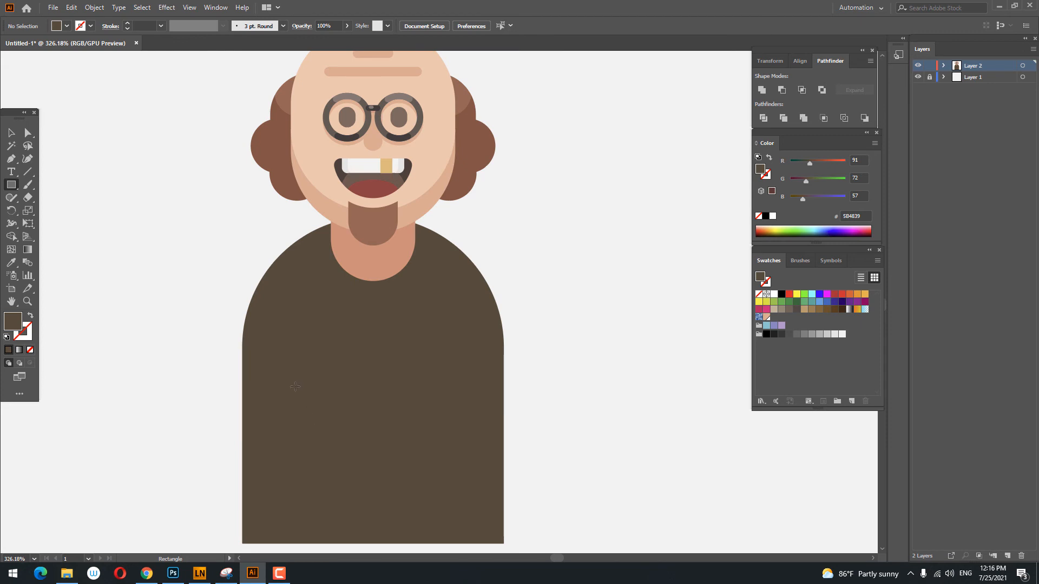
drag(297, 386, 443, 244)
key(ctrl+z)
drag(316, 325, 428, 220)
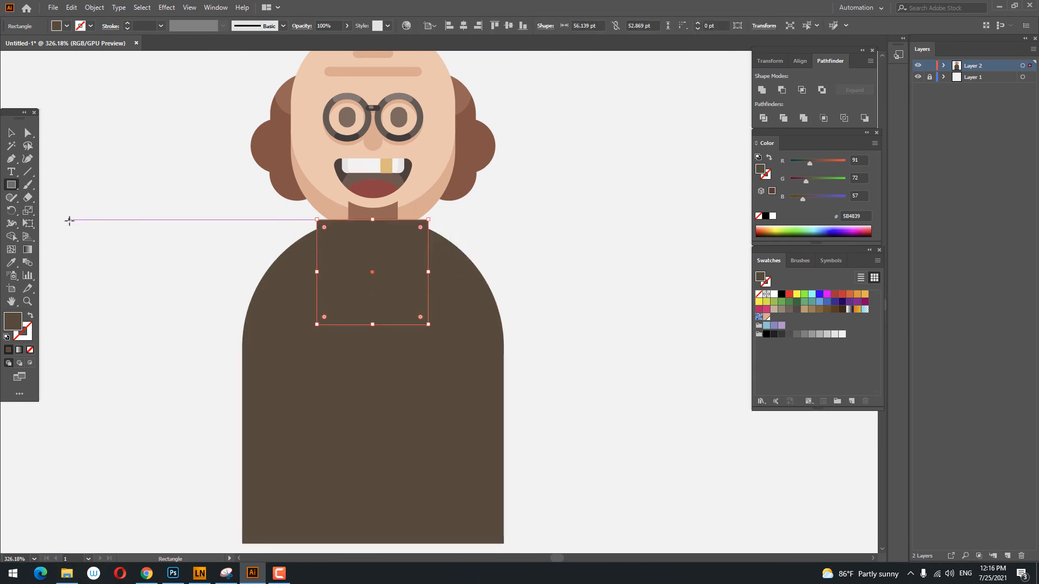
click(843, 334)
- Round the collar rectangle's two upper corners fully, to a radius of about 28 pt
scroll(471, 238, up, 1)
key(a)
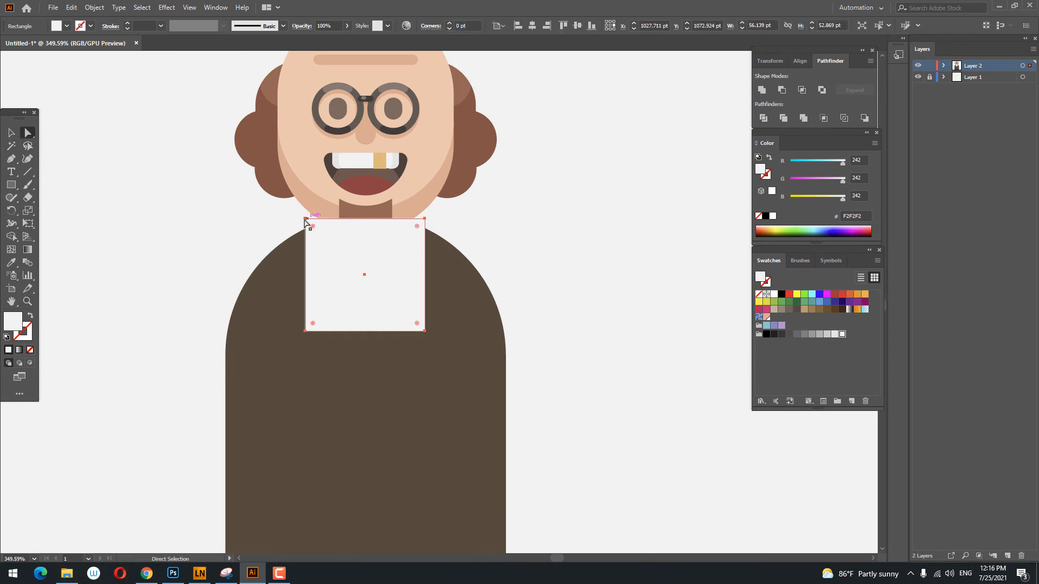
click(305, 219)
drag(418, 232, 372, 424)
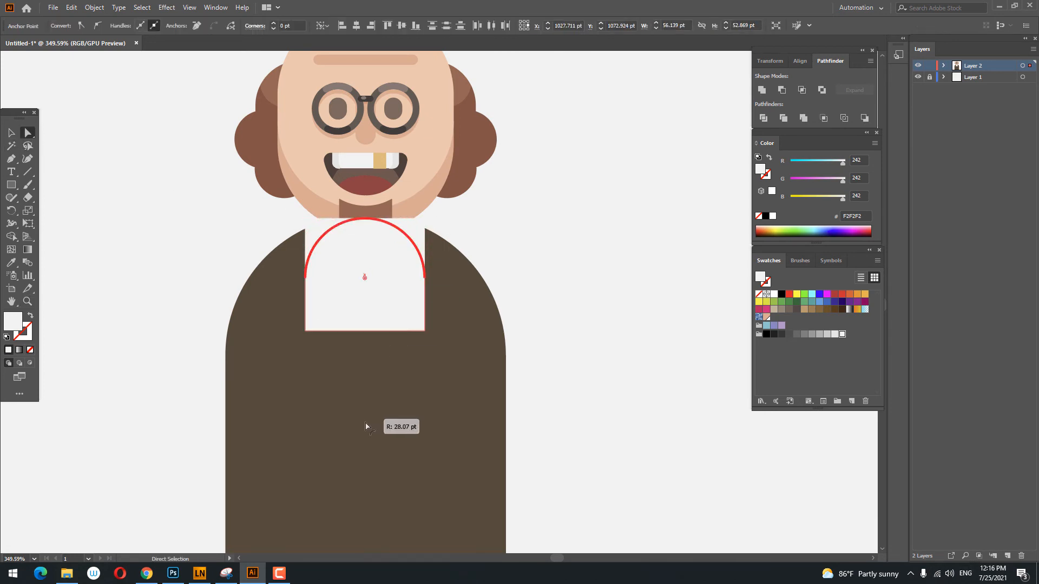
click(11, 132)
click(124, 160)
- Move the collar slightly up and center it horizontally on the torso
click(347, 273)
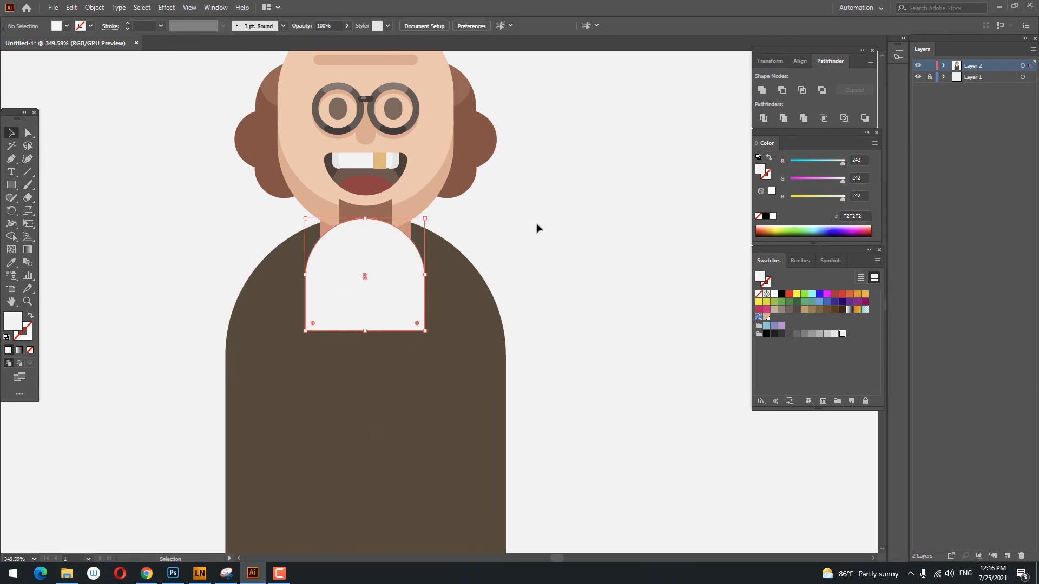
click(799, 61)
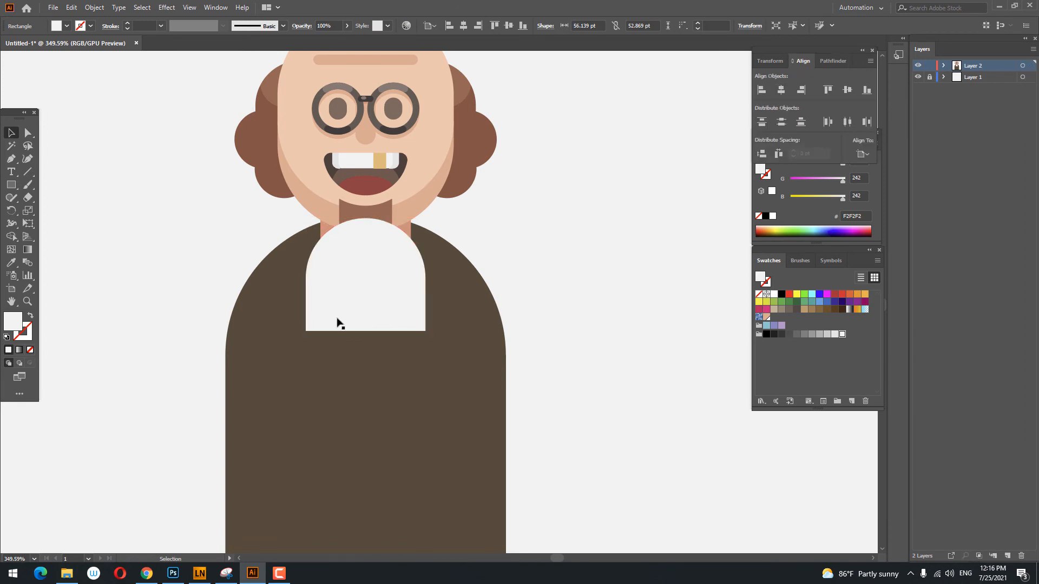
drag(349, 310, 348, 307)
shift+click(502, 324)
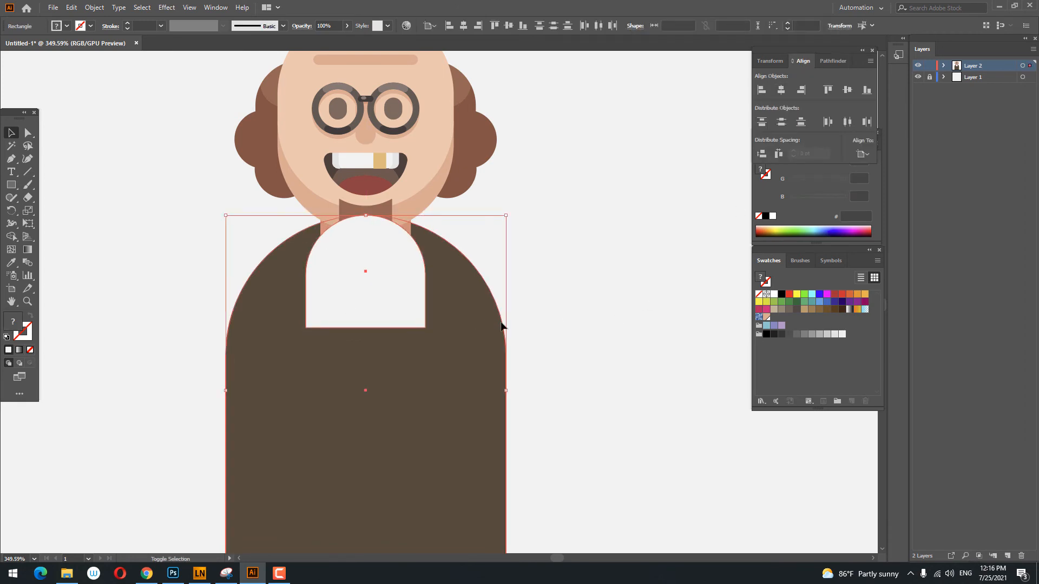
click(514, 325)
- Bring the neck and the head group to the front of the collar
click(370, 289)
right_click(370, 288)
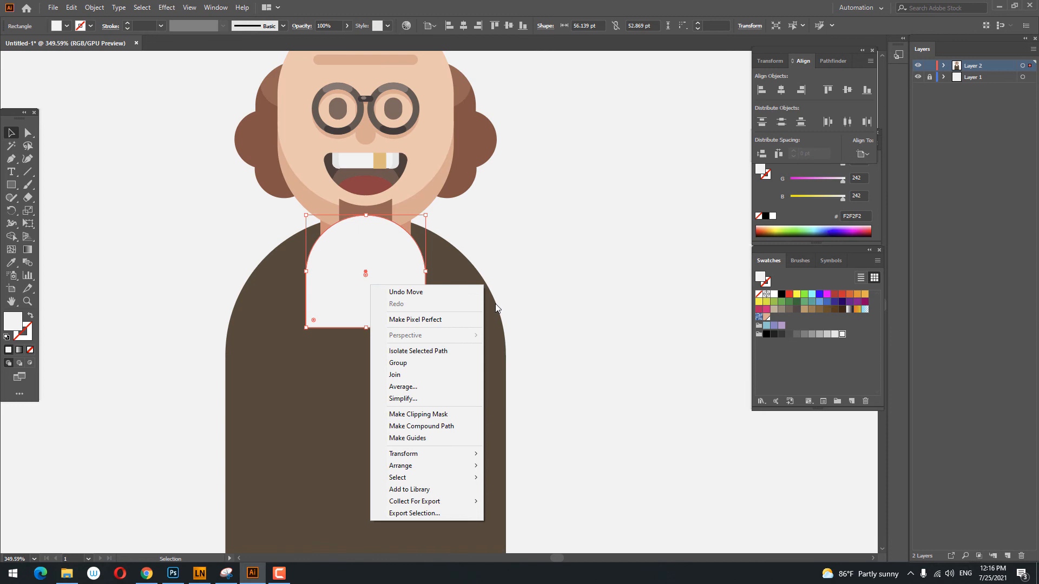
click(410, 230)
shift+click(424, 170)
right_click(431, 174)
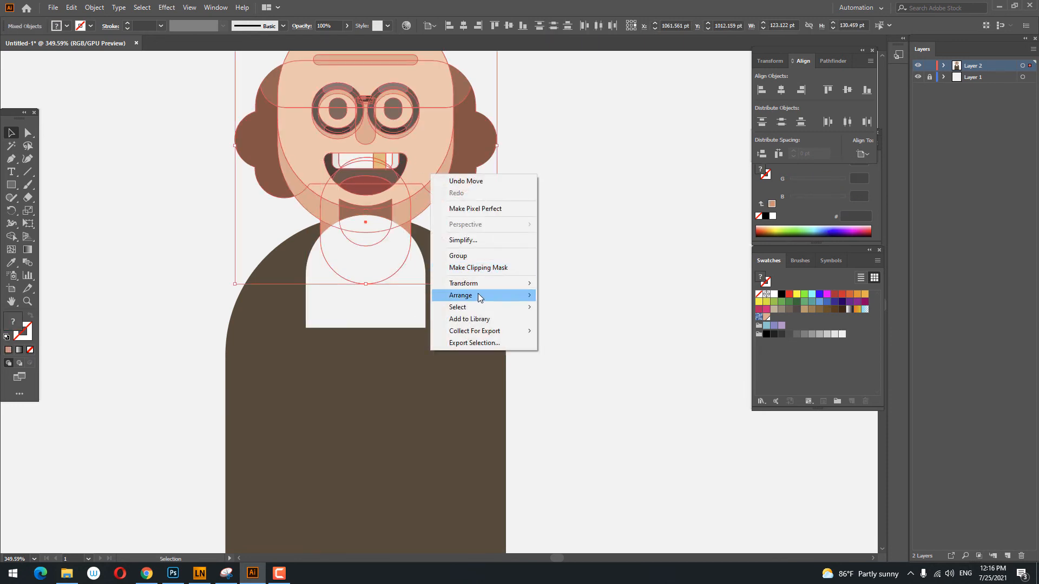
click(592, 294)
click(511, 337)
- Add an anchor point at the middle of the collar's lower edge and raise it to form a pointed notch
click(382, 312)
key(z)
drag(354, 328, 379, 328)
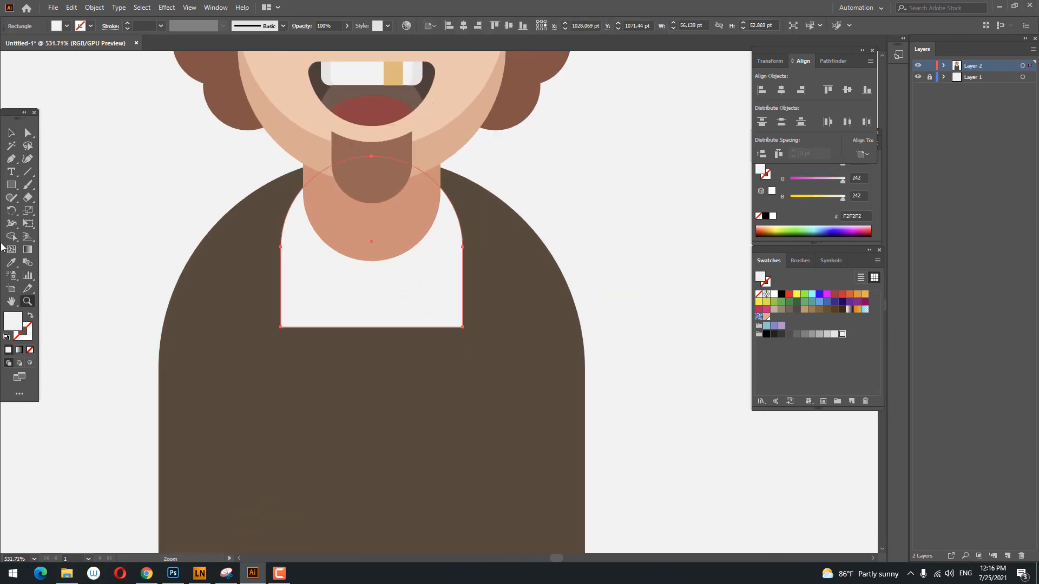
click(372, 328)
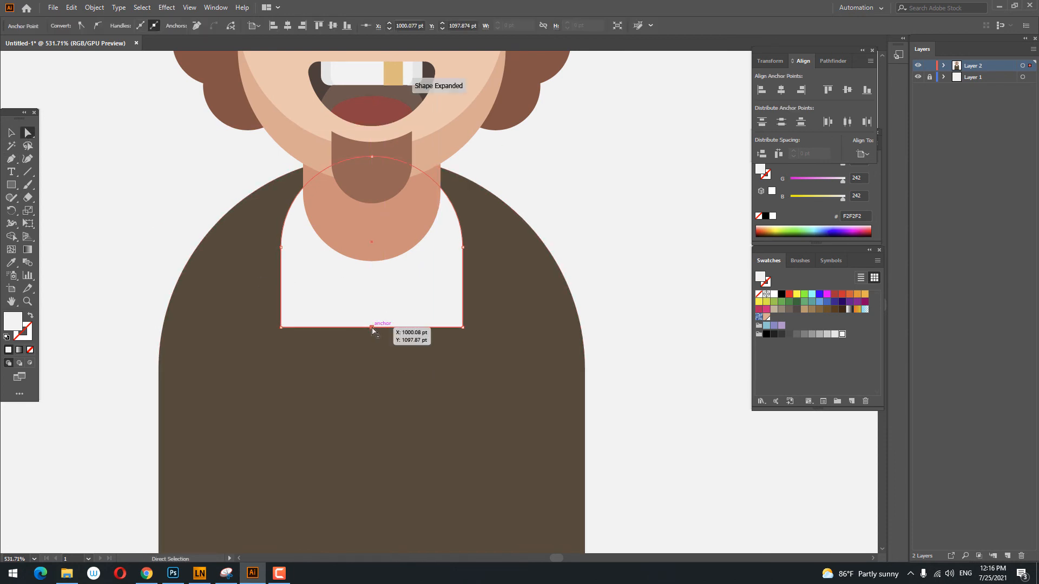
drag(371, 327, 372, 276)
- Draw a shirt rectangle about 87 pt wide and 165 pt high down the middle of the torso and fill it with white
key(z)
drag(475, 311, 419, 371)
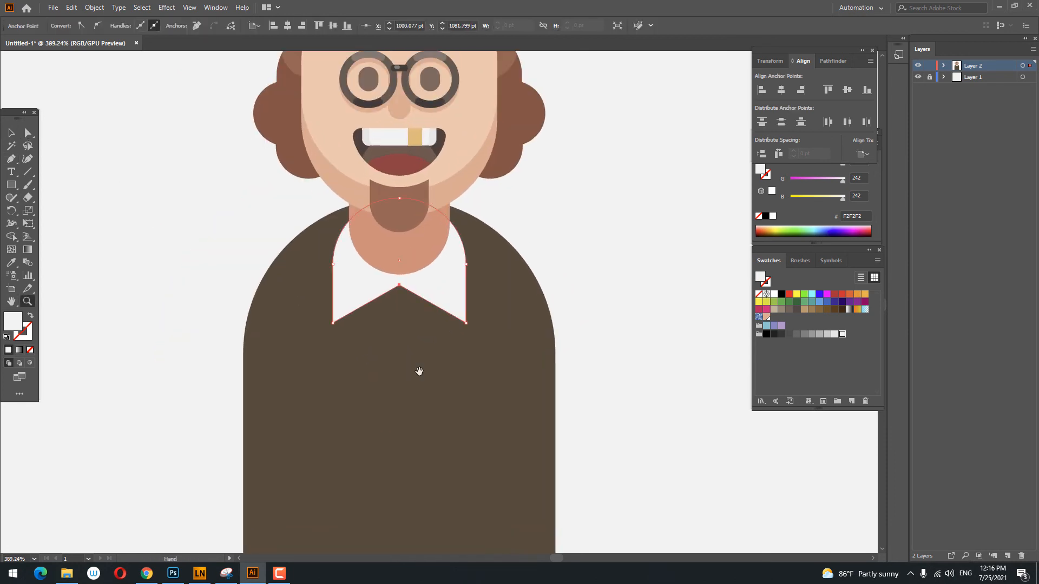
drag(419, 335, 340, 310)
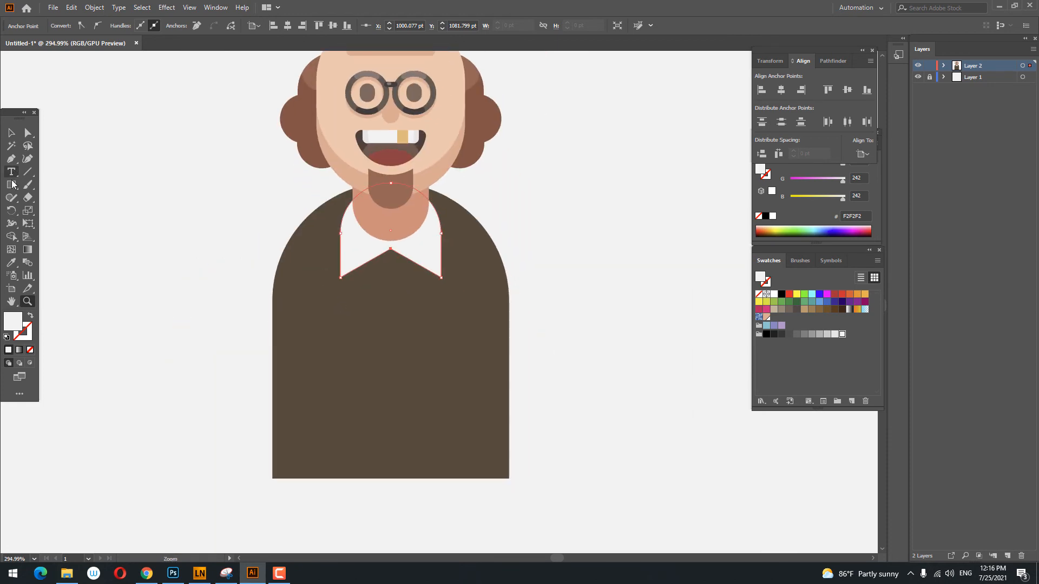
click(8, 133)
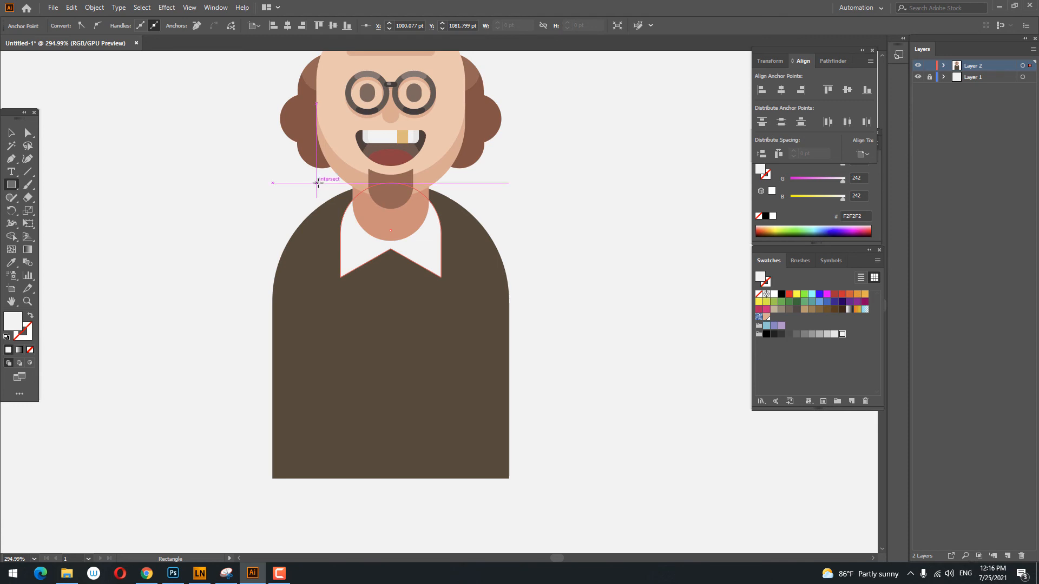
mouse_move(317, 183)
mouse_down()
mouse_move(367, 246)
mouse_move(471, 478)
mouse_up()
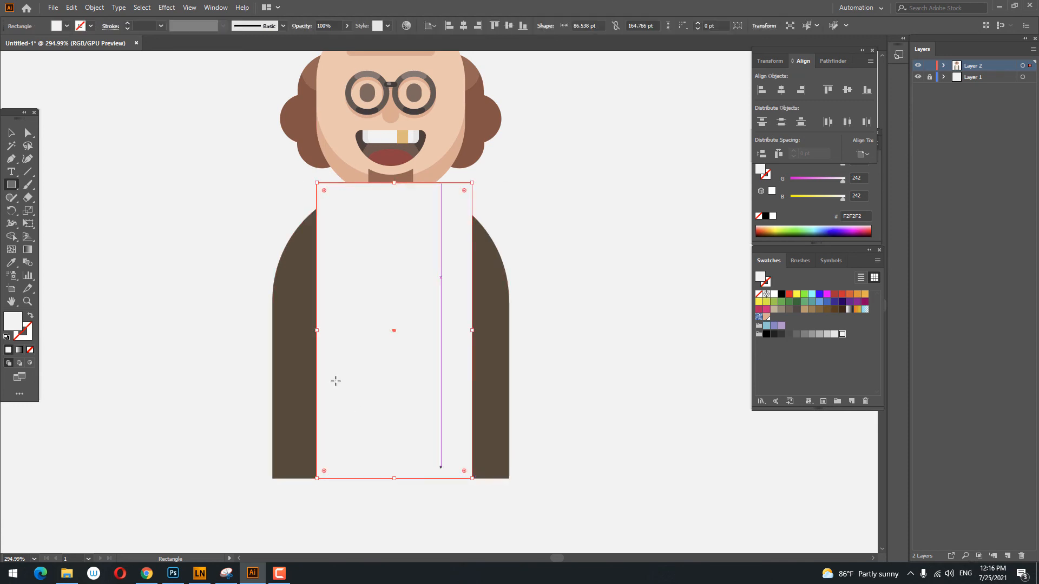
click(774, 294)
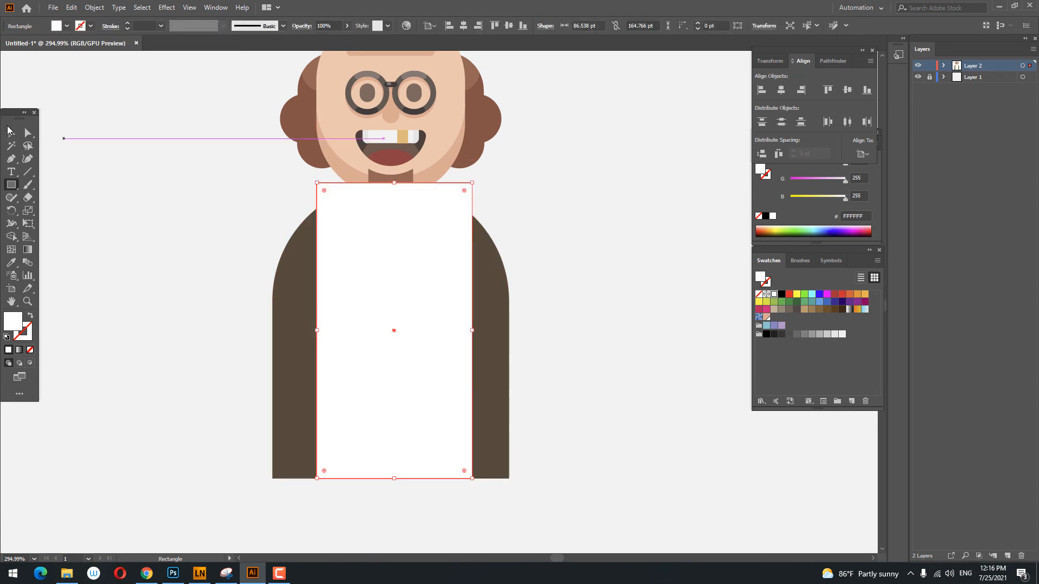
- Send the white shirt rectangle and the torso to the back together, then select only the shirt rectangle
click(7, 131)
shift+click(490, 386)
right_click(372, 354)
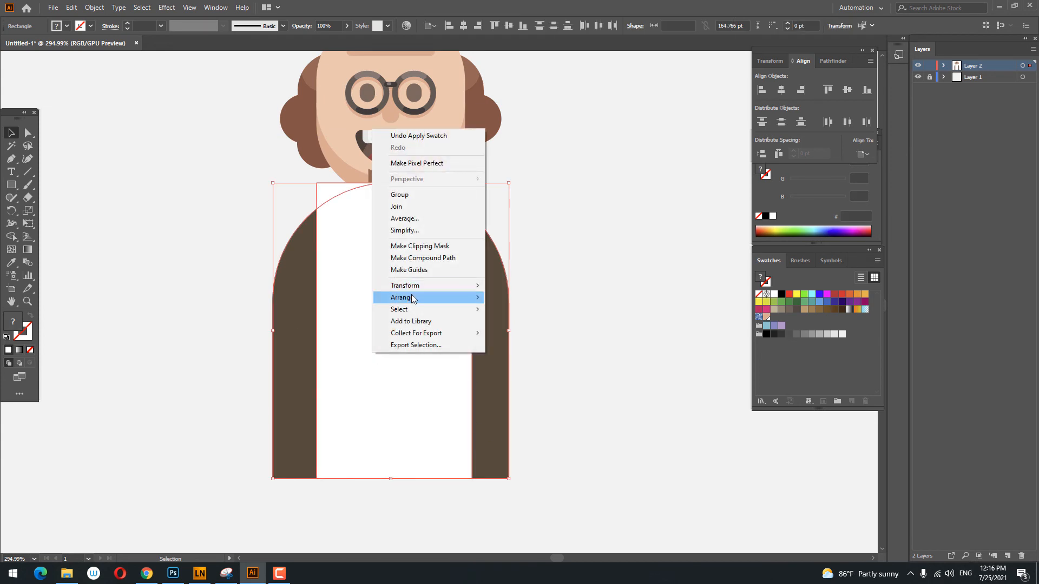
mouse_move(412, 298)
click(506, 333)
click(658, 389)
click(424, 371)
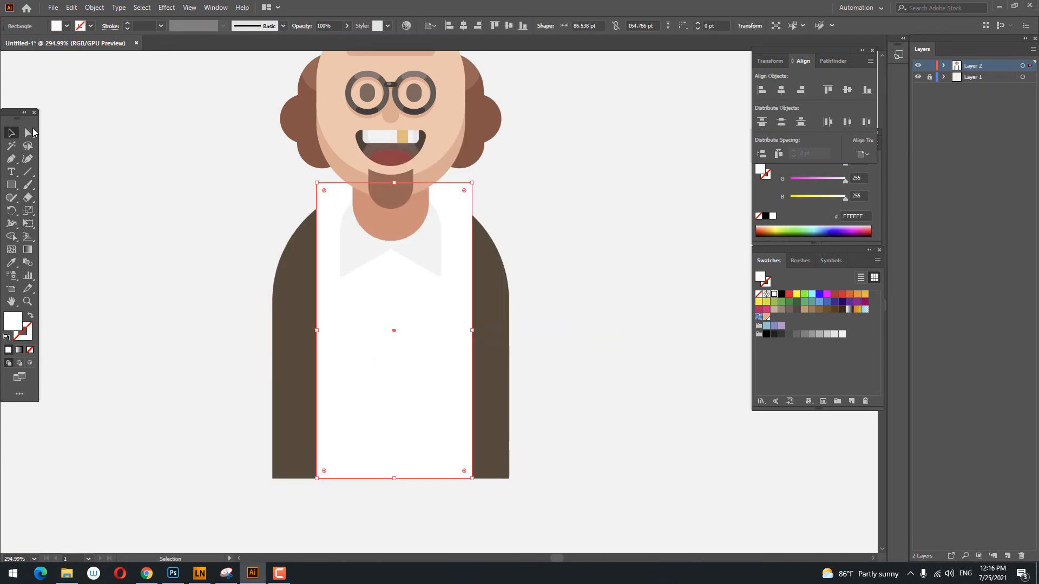
- Round the two top corners of the white shirt rectangle to match the curved shoulders of the torso
click(32, 131)
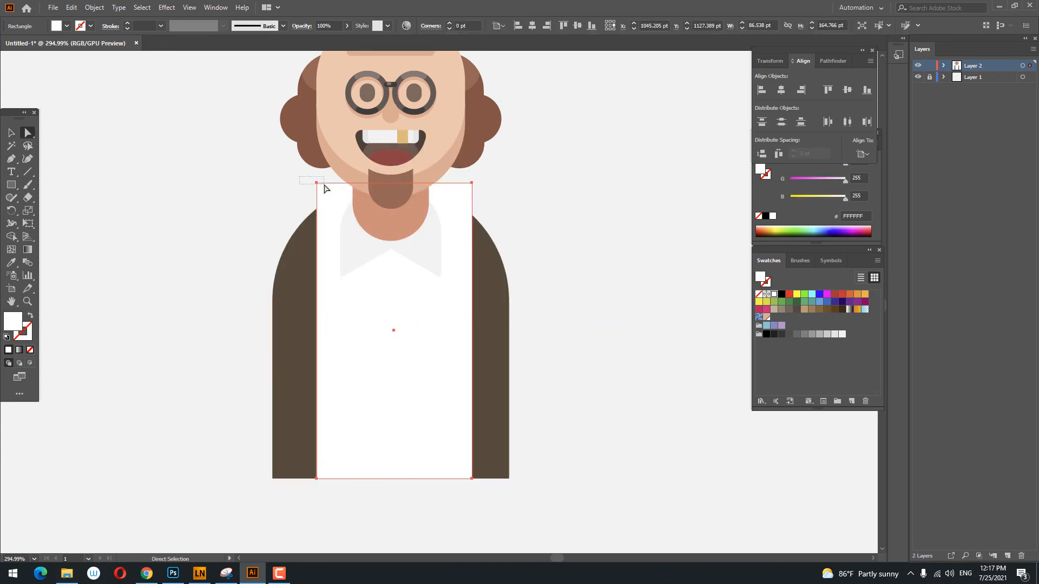
drag(324, 188, 325, 189)
drag(470, 183, 398, 349)
click(596, 382)
- Recolor the collar from its near-white fill to a light blue-grey
click(431, 255)
double_click(12, 321)
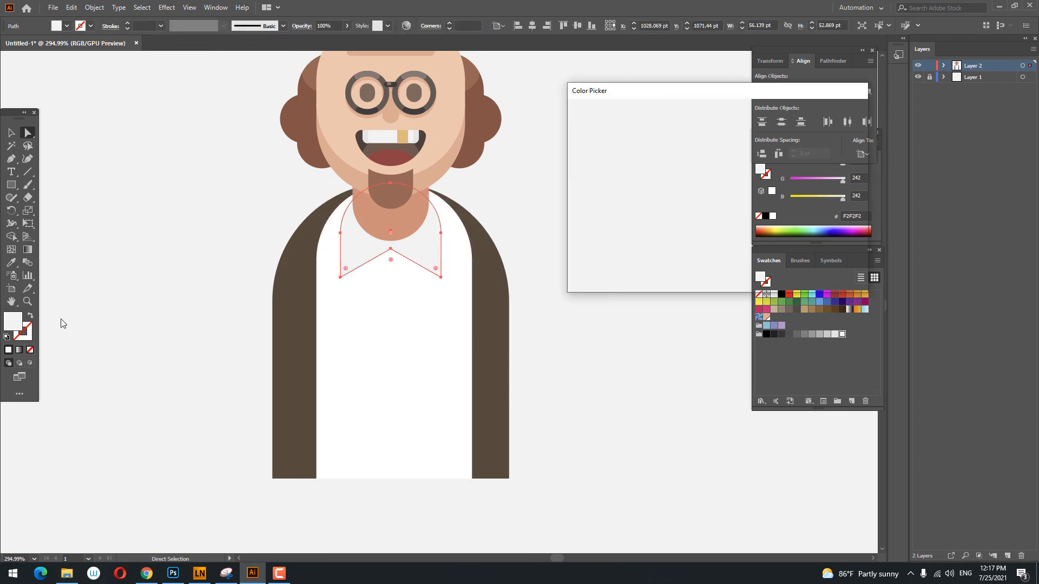
drag(575, 131, 589, 139)
click(832, 126)
click(552, 285)
- Select all parts of the character and align them on a common vertical center line
drag(547, 286, 609, 294)
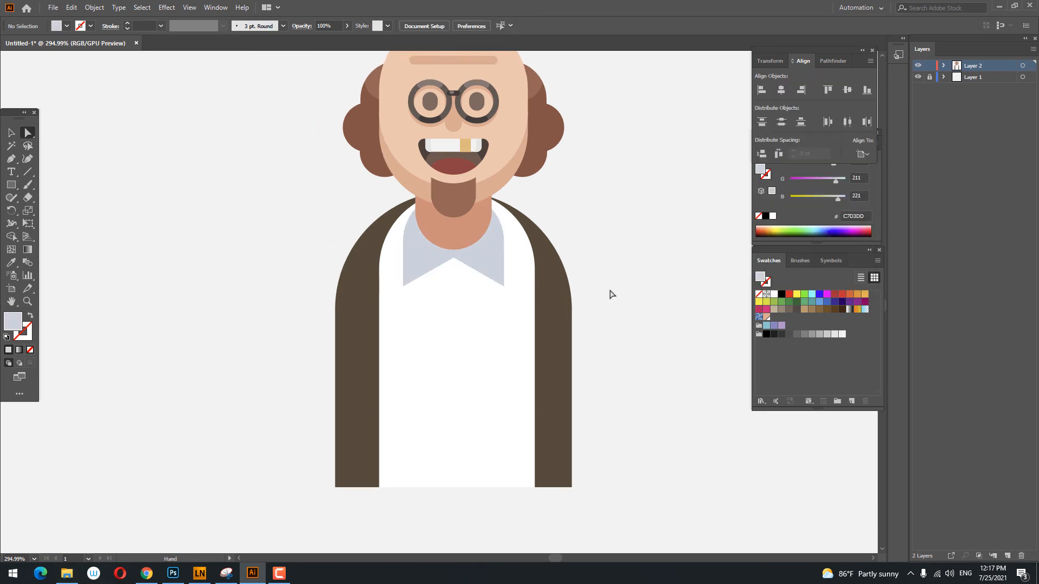
click(12, 132)
click(552, 350)
click(697, 379)
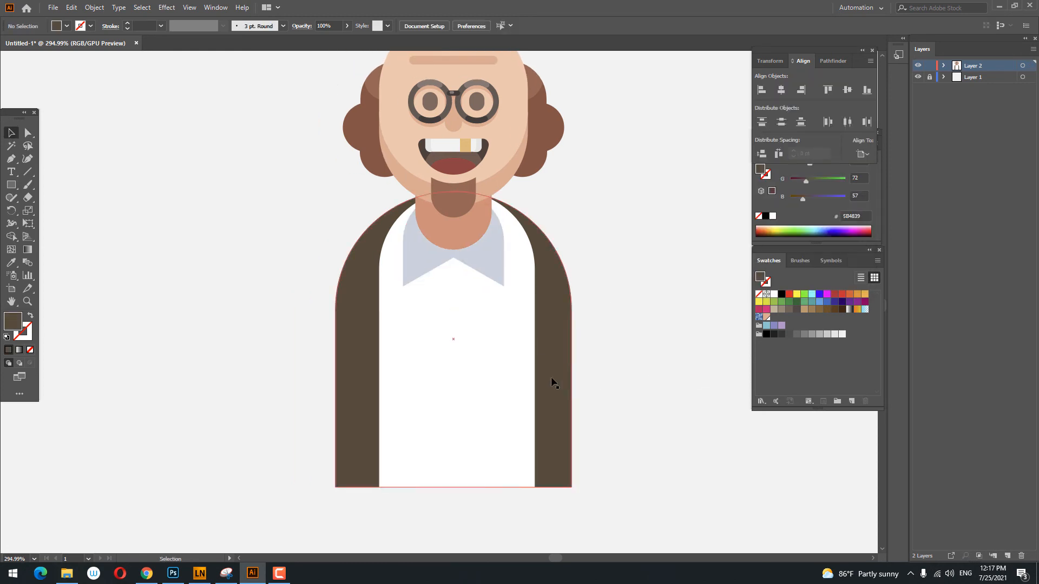
click(504, 369)
drag(720, 522, 358, 80)
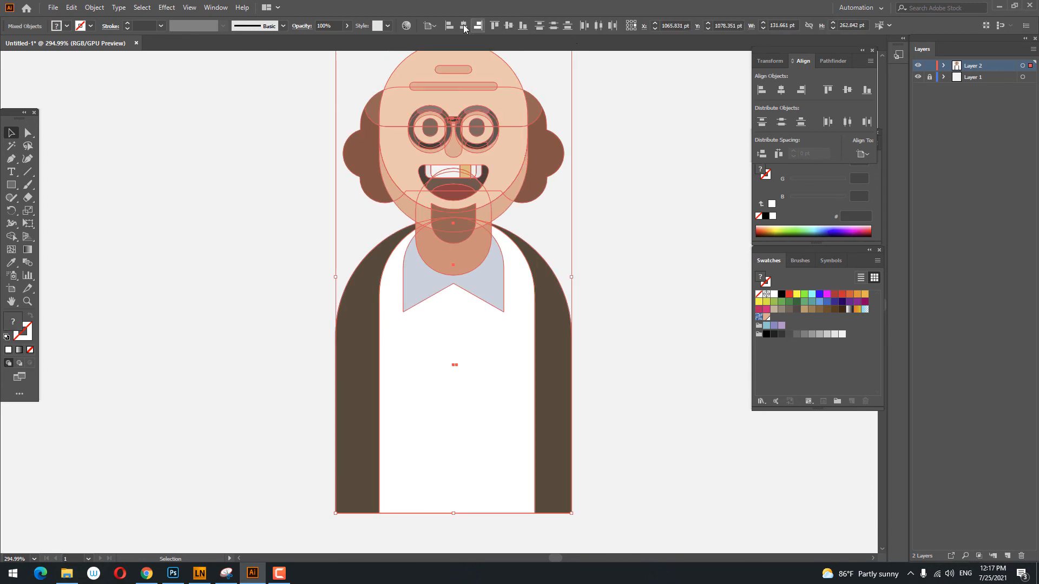
click(613, 242)
scroll(568, 379, down, 2)
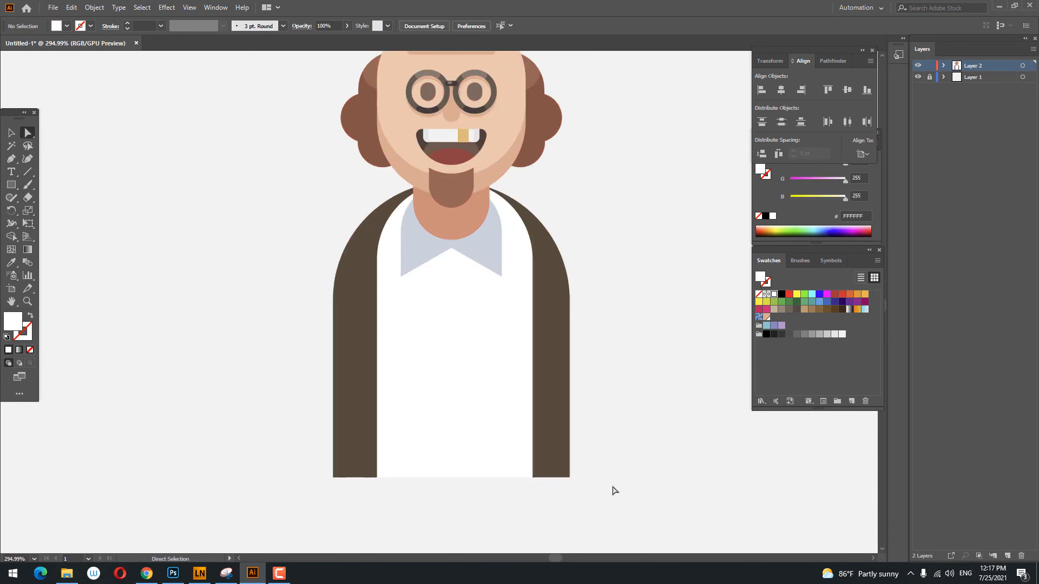
- Shorten the torso and white shirt by raising their bottom edges together to chest level
drag(613, 490, 222, 399)
drag(407, 477, 423, 354)
click(647, 389)
- Draw a square of about 16 pt at the collar notch and fill it with the torso's dark brown
drag(647, 390, 638, 506)
drag(443, 428, 452, 454)
drag(451, 454, 429, 463)
drag(402, 424, 318, 323)
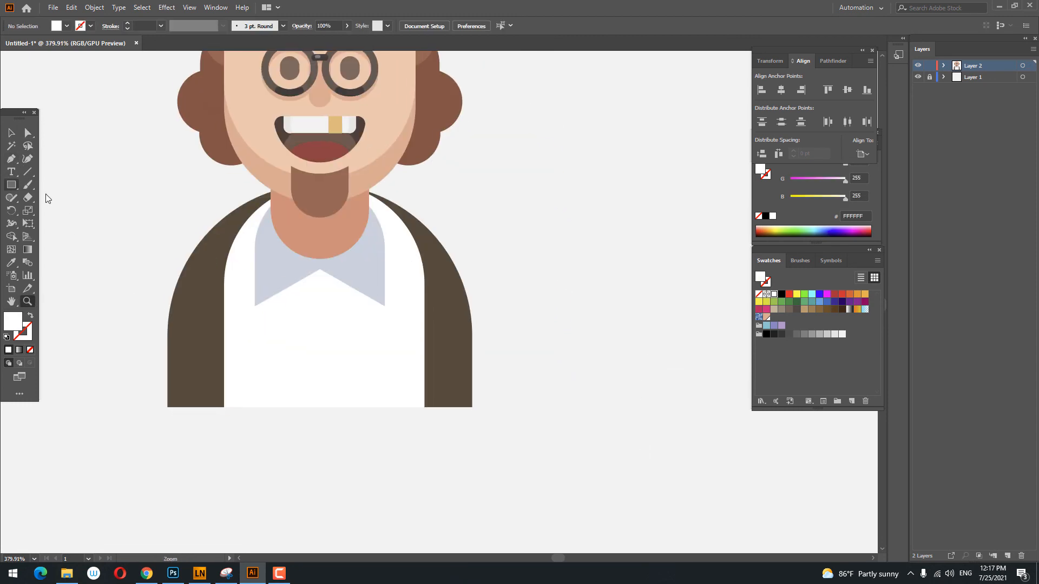
click(16, 186)
drag(304, 261, 342, 299)
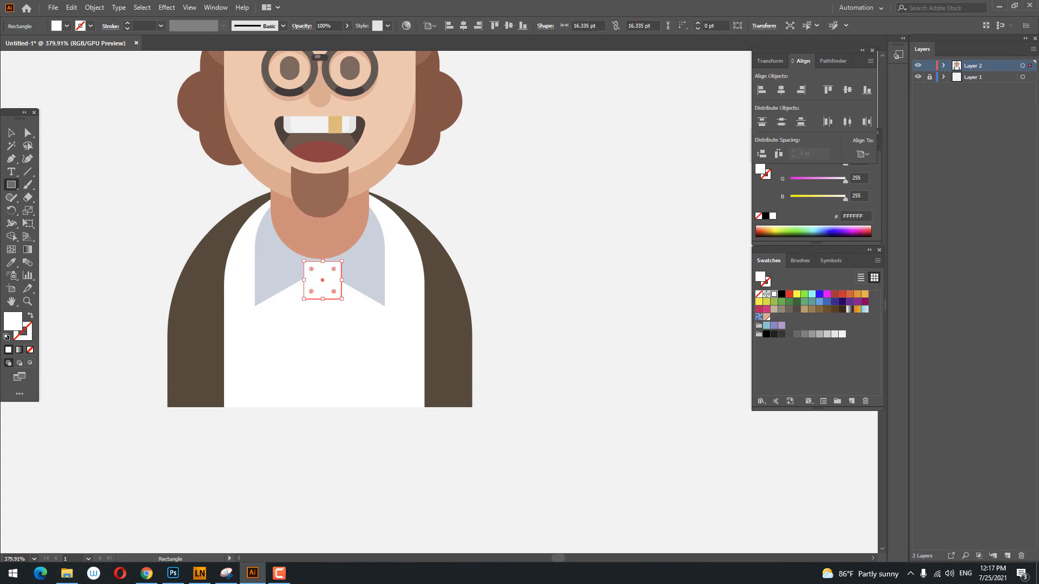
click(12, 266)
click(192, 332)
- Send the brown square, shirt and torso to the back together so the square sits behind the collar
key(z)
click(192, 297)
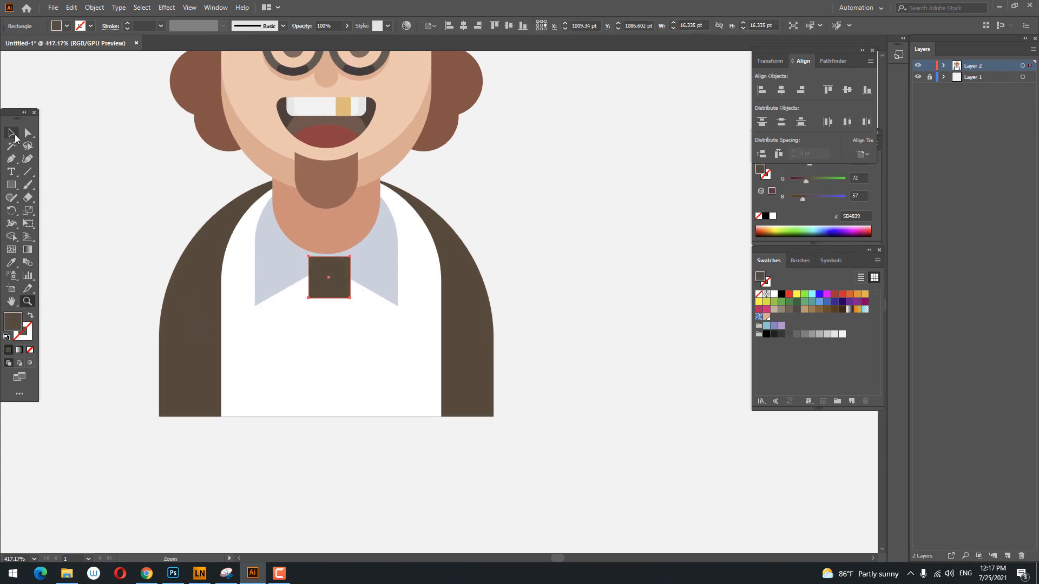
drag(411, 318, 435, 344)
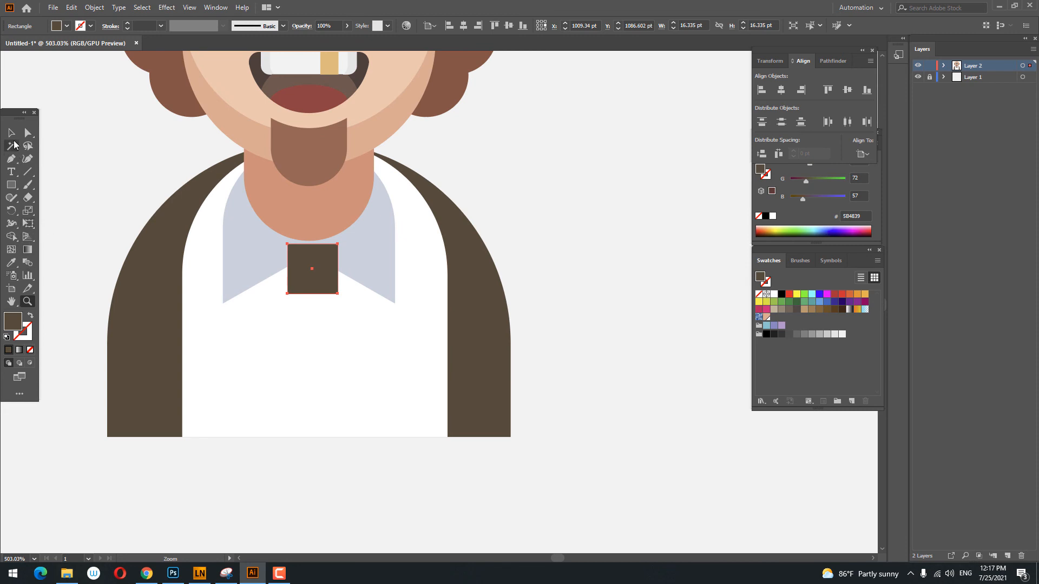
key(v)
drag(323, 492, 292, 291)
right_click(300, 287)
mouse_move(357, 455)
click(519, 491)
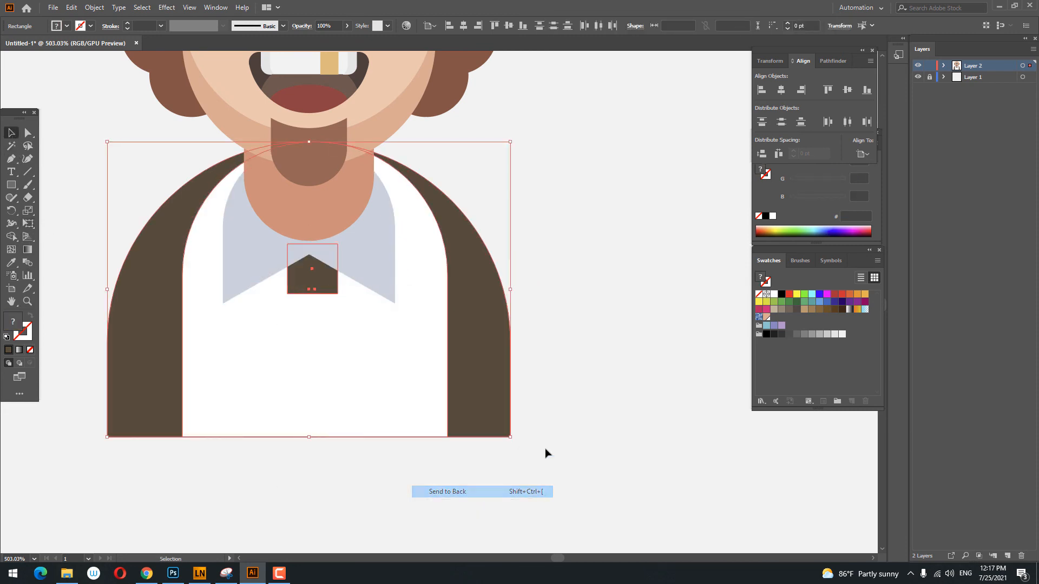
click(545, 448)
- Taper the brown square toward its lower edge with Free Transform's Perspective Distort to form a tie knot
key(space)
drag(497, 377, 519, 408)
click(343, 317)
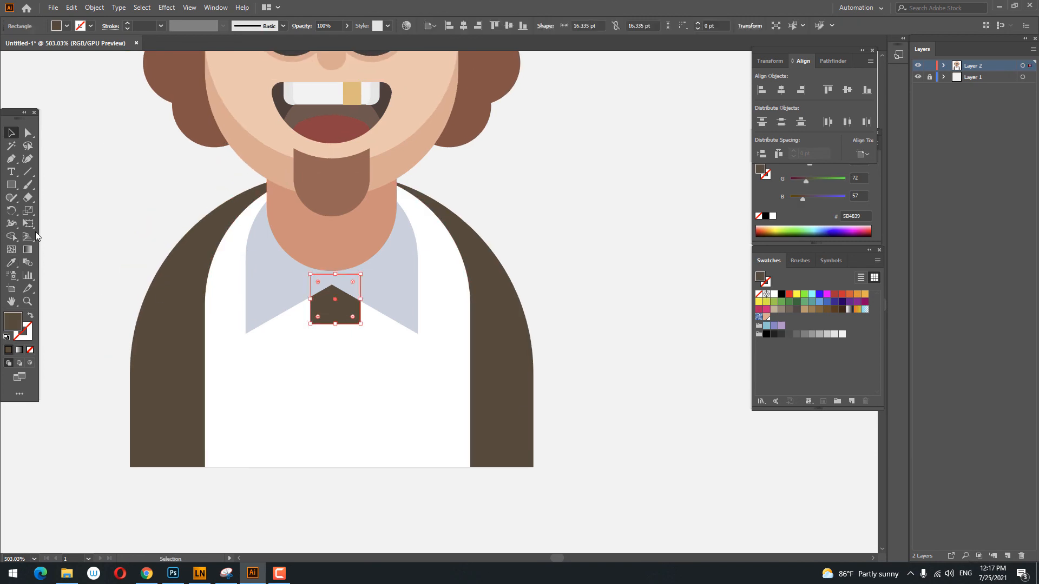
click(29, 224)
click(74, 182)
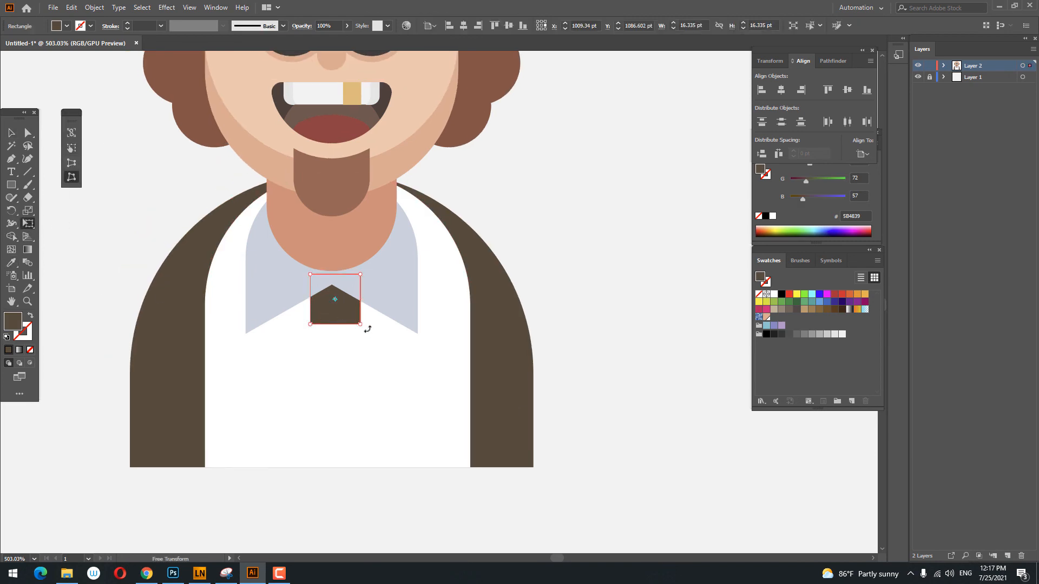
drag(359, 325, 348, 325)
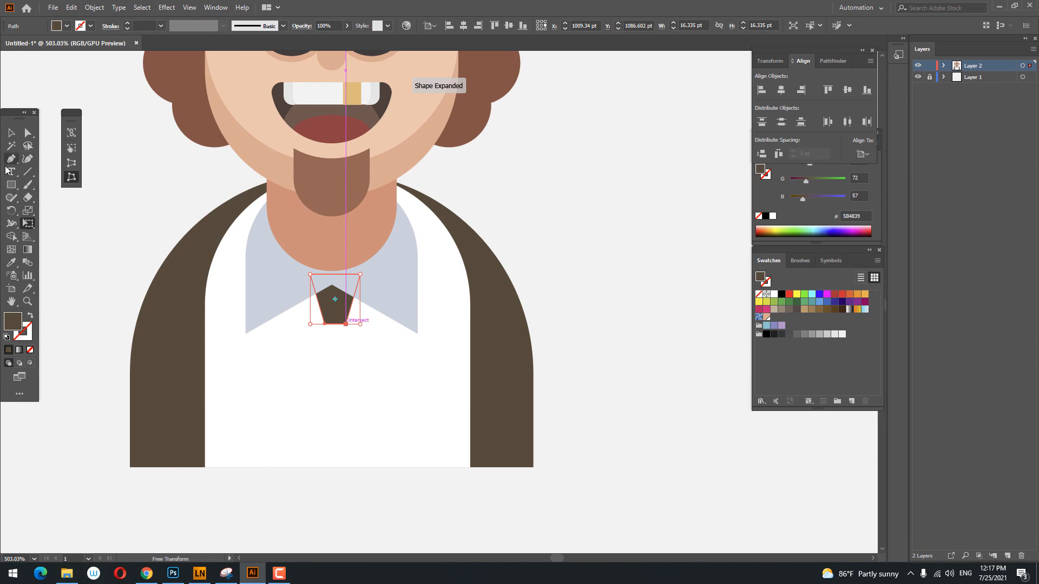
click(12, 136)
click(589, 301)
- Center the tie knot horizontally with the rest of the character
key(z)
drag(589, 301, 366, 285)
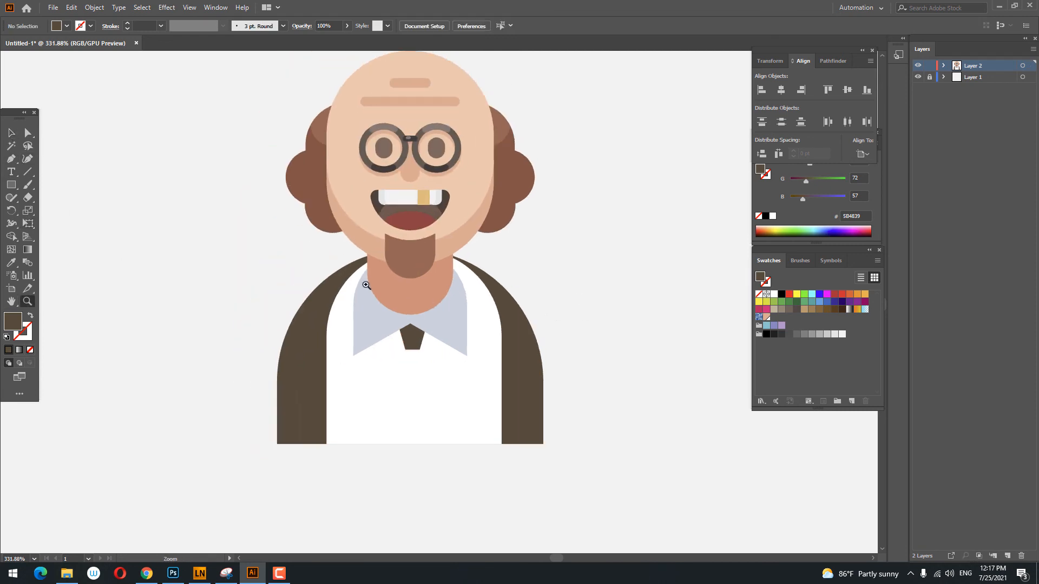
drag(160, 88, 602, 418)
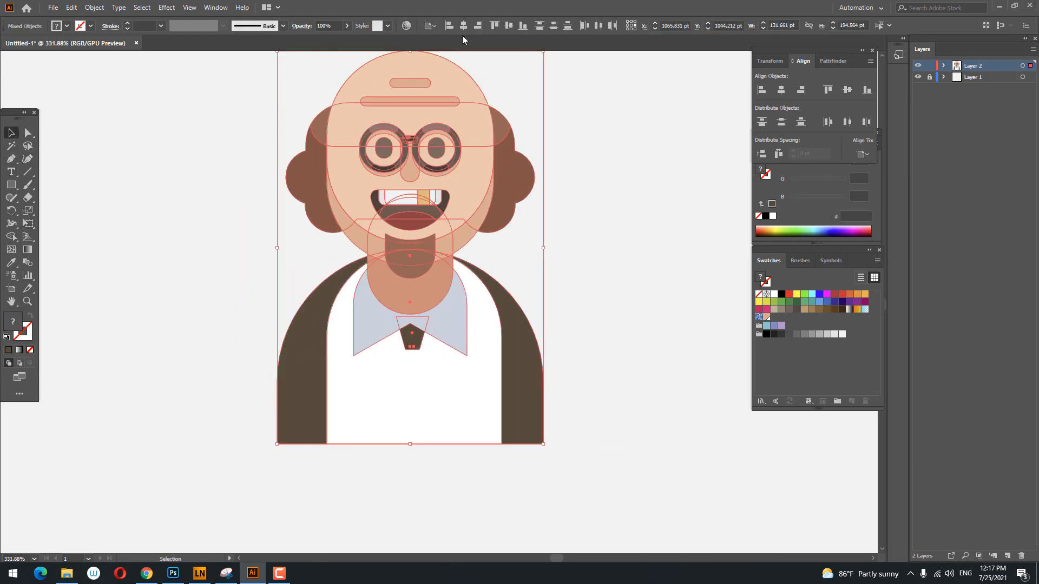
click(460, 26)
click(658, 305)
- Round the two bottom corners of the tie knot
key(z)
drag(498, 378, 379, 368)
click(379, 275)
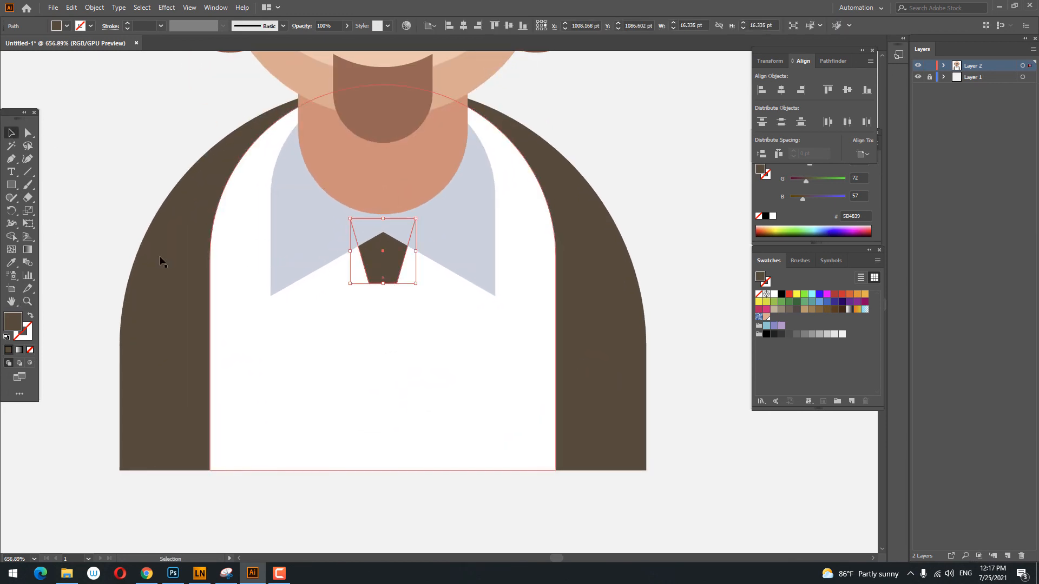
click(28, 133)
click(396, 283)
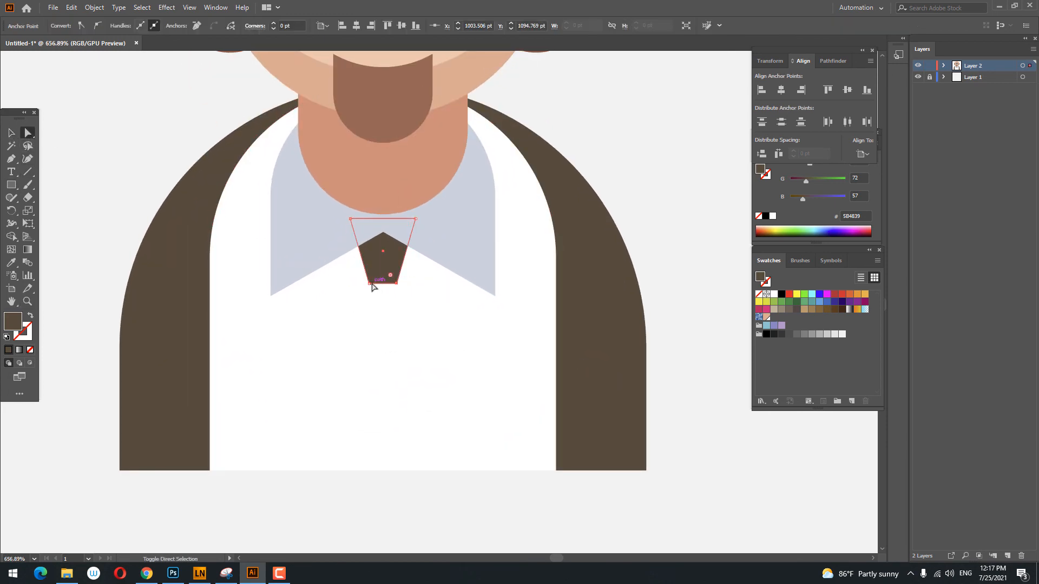
shift+click(369, 283)
shift+click(394, 280)
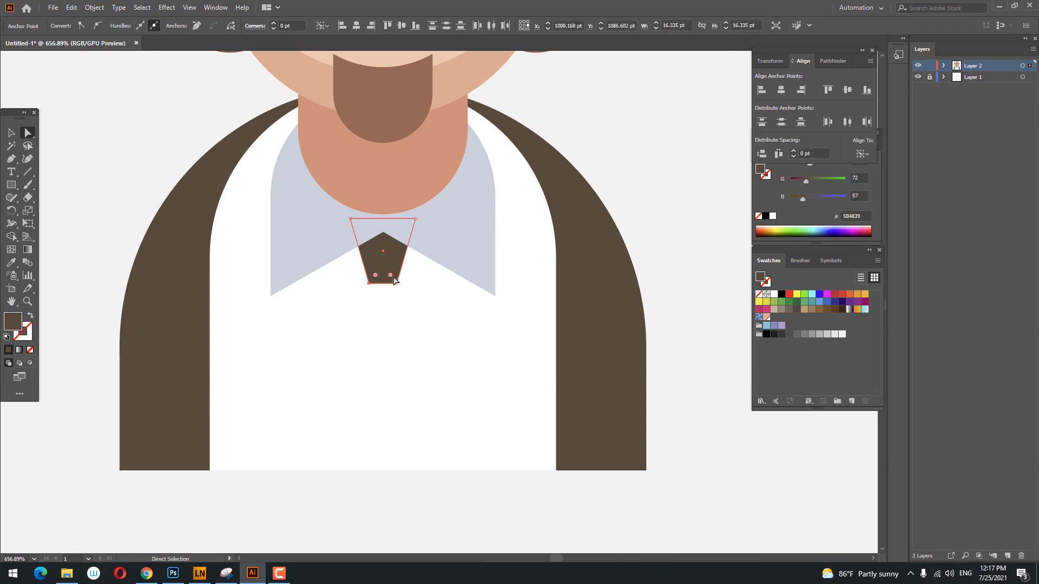
drag(404, 210, 406, 208)
- Draw a brown tie rectangle about 20 pt wide and 47 pt high from the knot to the shirt's bottom edge
key(z)
drag(422, 263, 362, 380)
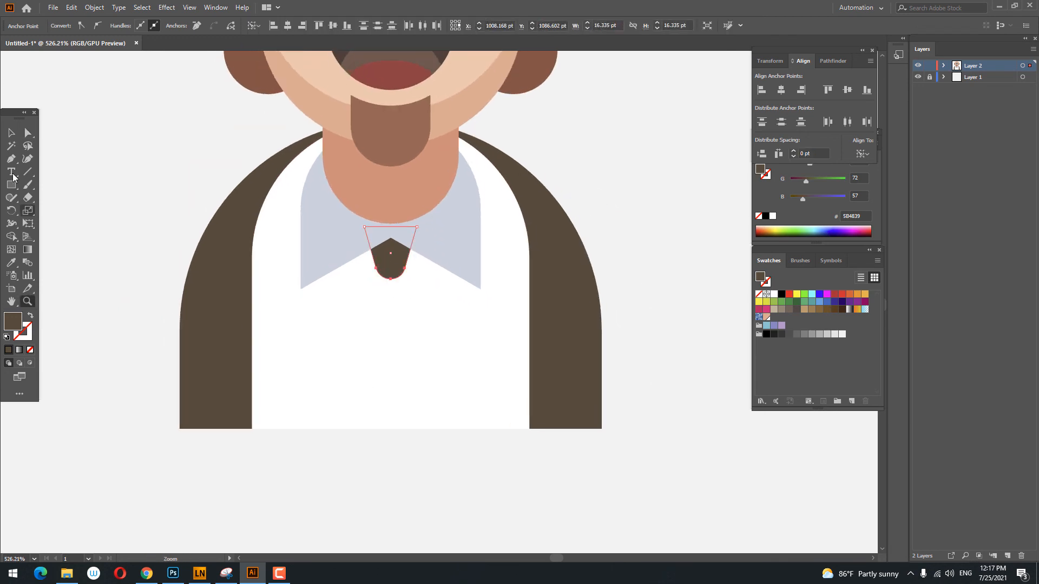
drag(430, 429, 367, 280)
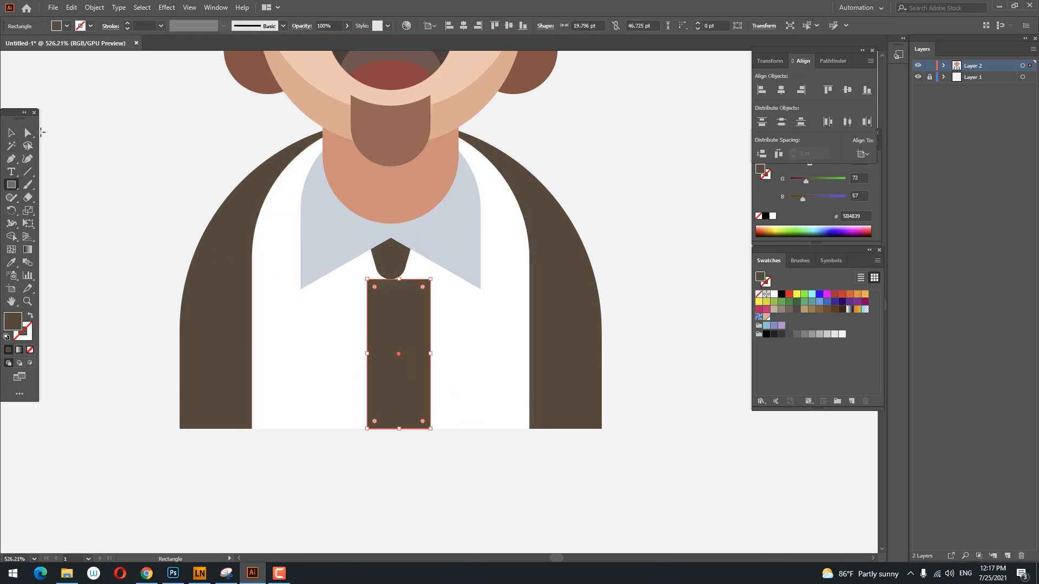
- Select the whole character with the new tie rectangle and align everything to the horizontal center
key(v)
drag(689, 483, 159, 86)
scroll(266, 87, up, 1)
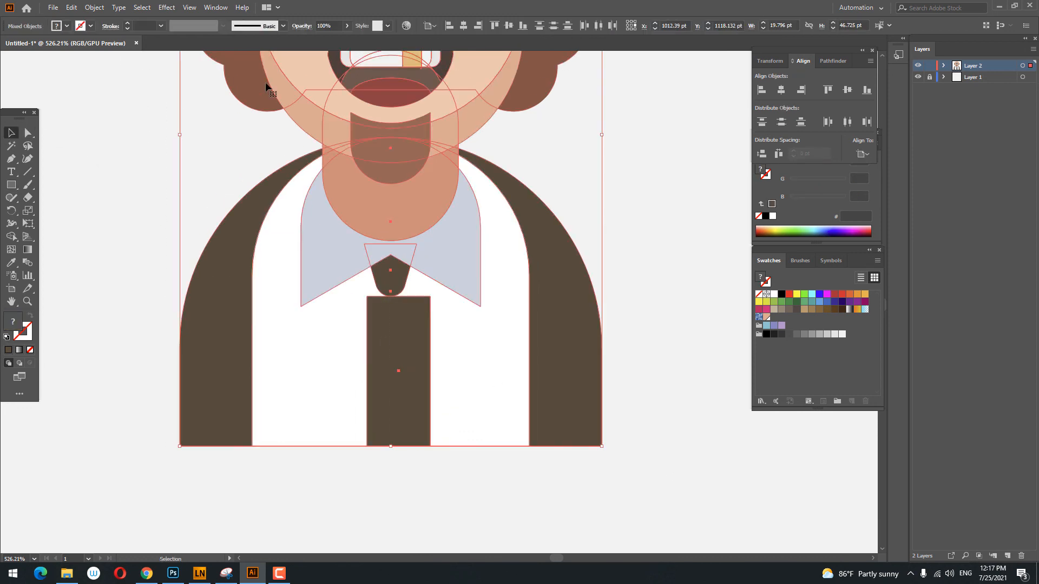
click(463, 25)
click(641, 221)
- Narrow the top of the tie rectangle with Free Transform's Perspective Distort so the tie widens downward
click(386, 331)
key(z)
drag(404, 352, 430, 352)
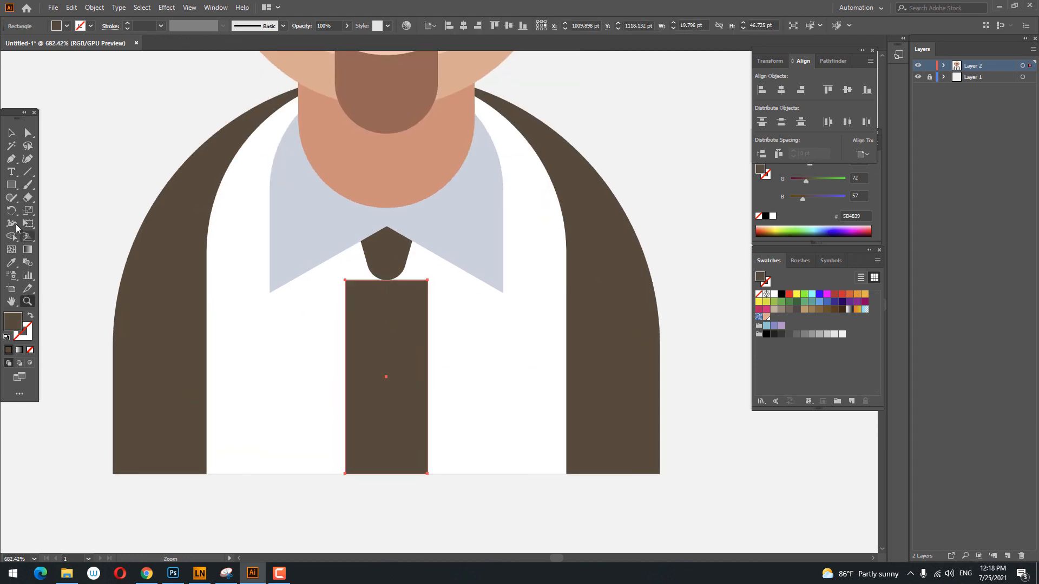
click(31, 223)
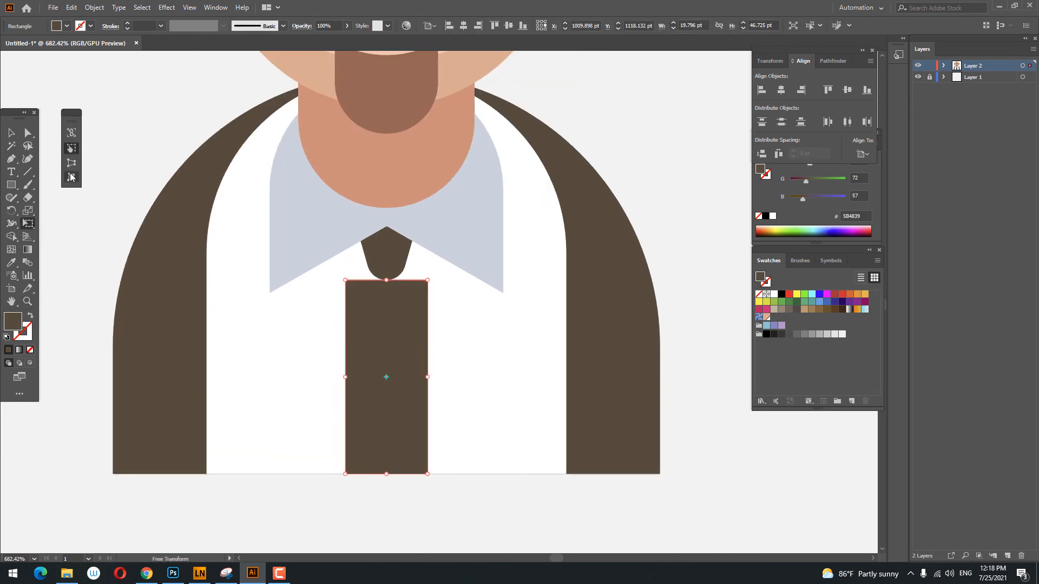
drag(427, 280, 399, 283)
- Round the tie's two top corners and raise its top end to overlap the knot
key(z)
drag(430, 251, 404, 353)
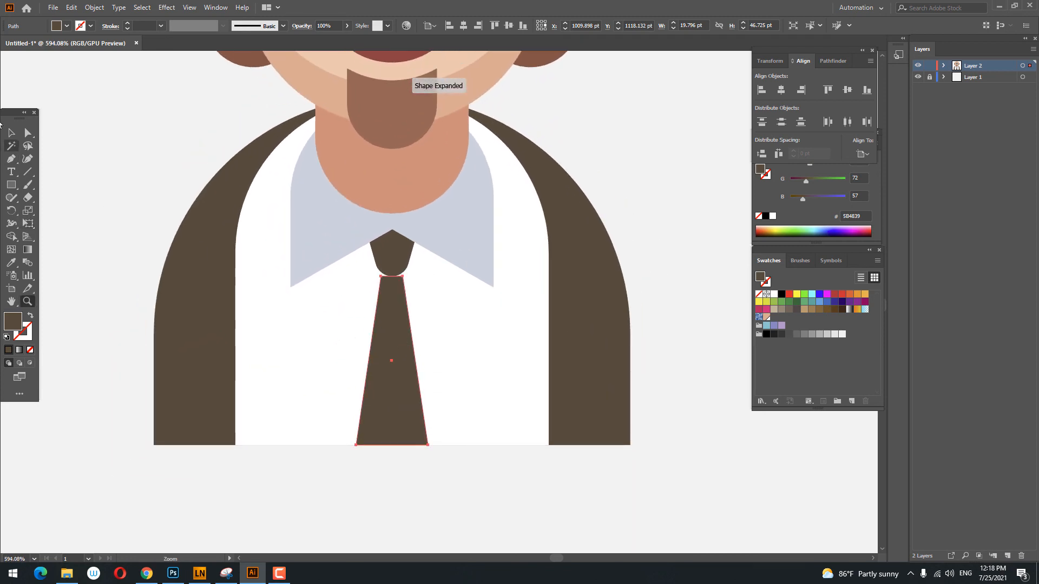
click(27, 132)
click(384, 282)
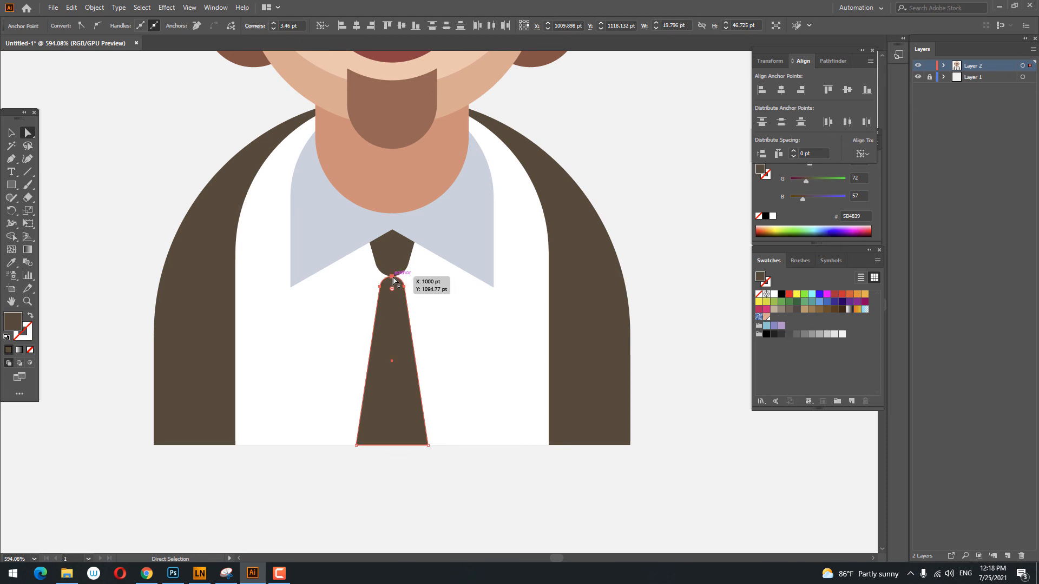
drag(393, 278, 416, 309)
- Send the long tie piece, the shirt and the torso to the back together so the tie lies behind the knot
key(z)
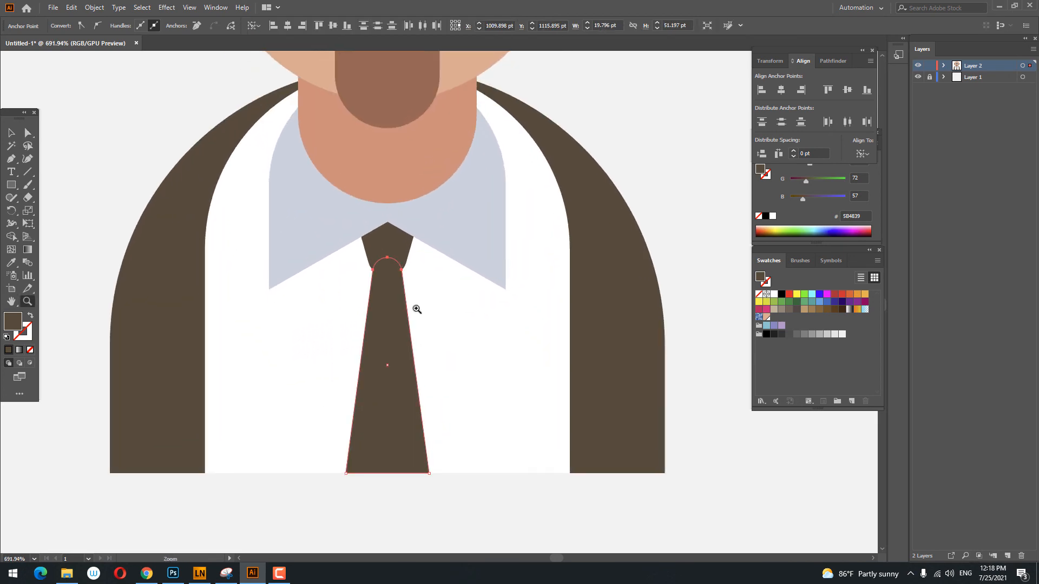
drag(301, 320, 270, 305)
click(12, 134)
key(z)
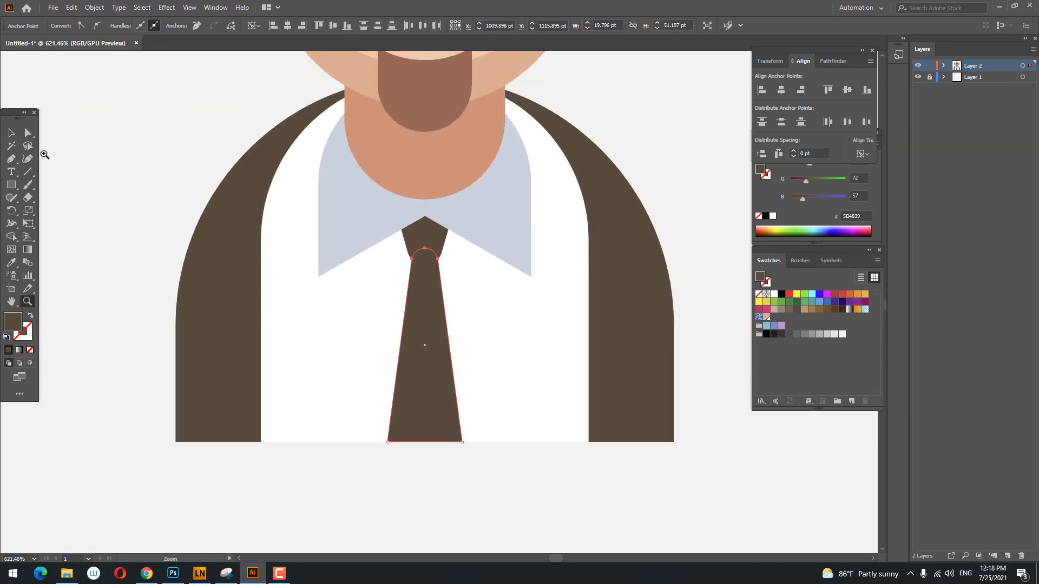
click(11, 133)
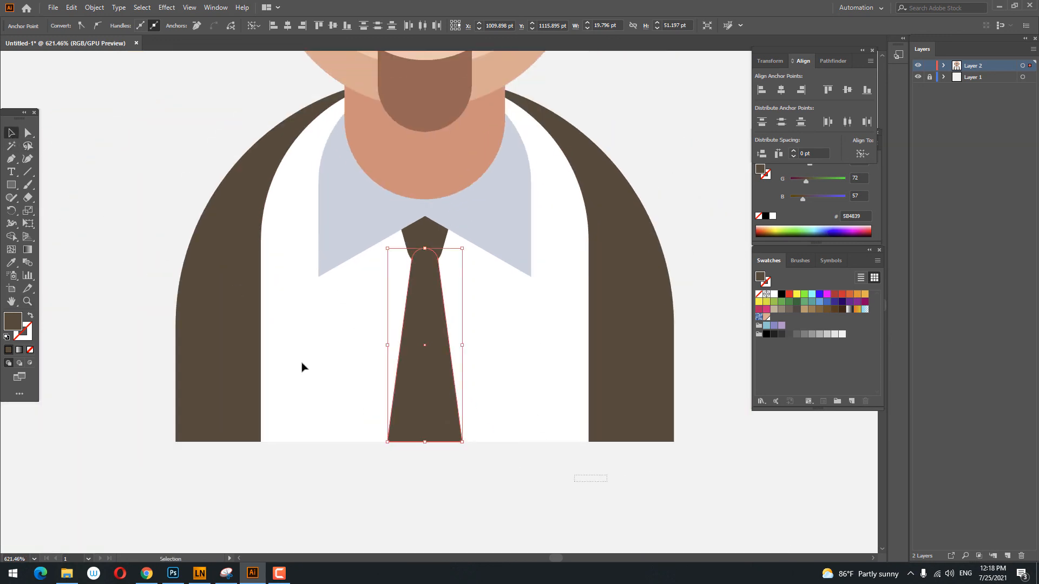
shift+click(463, 359)
right_click(464, 359)
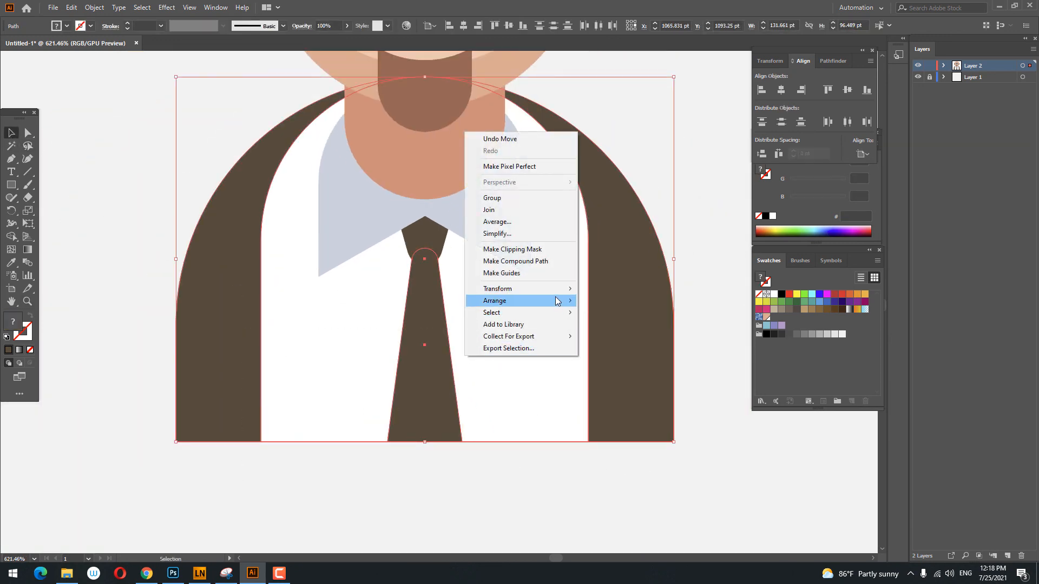
click(601, 336)
- Copy the tie knot, paste the copy directly behind it and move that copy down about 1.4 pt
click(434, 232)
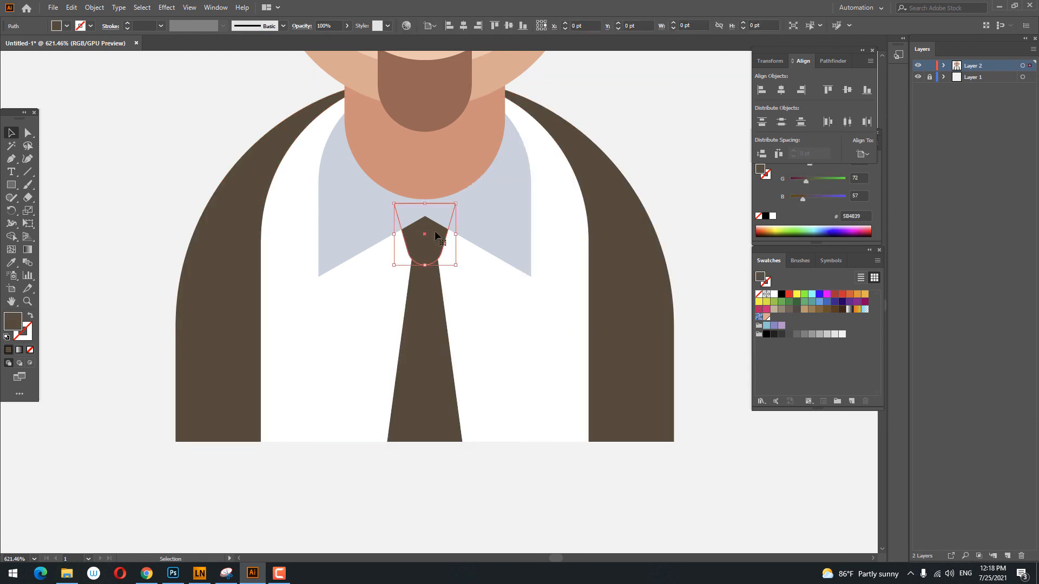
key(z)
drag(443, 258, 547, 364)
drag(421, 287, 442, 268)
click(12, 132)
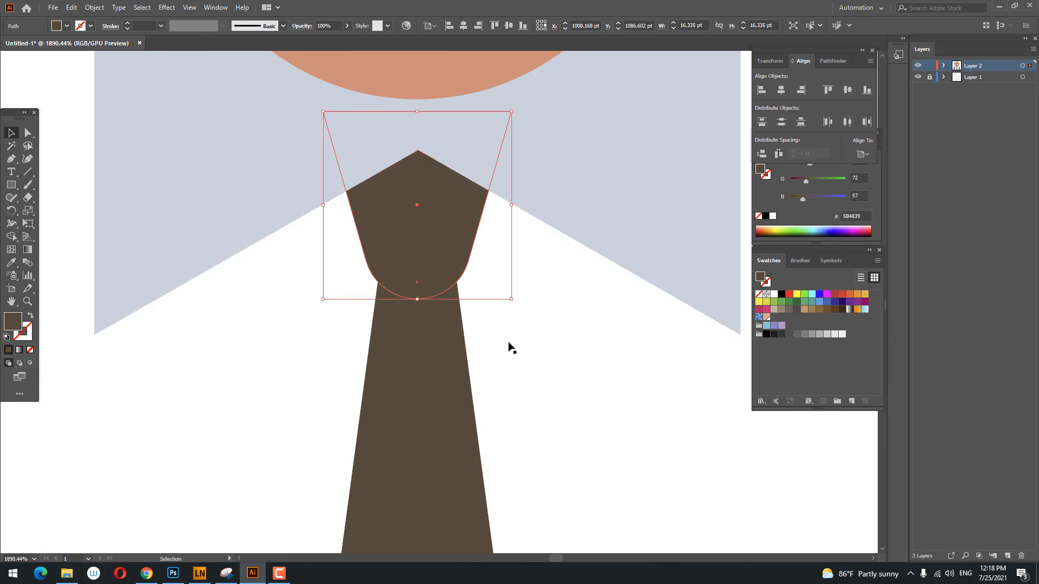
click(61, 8)
mouse_move(70, 7)
click(101, 57)
click(71, 8)
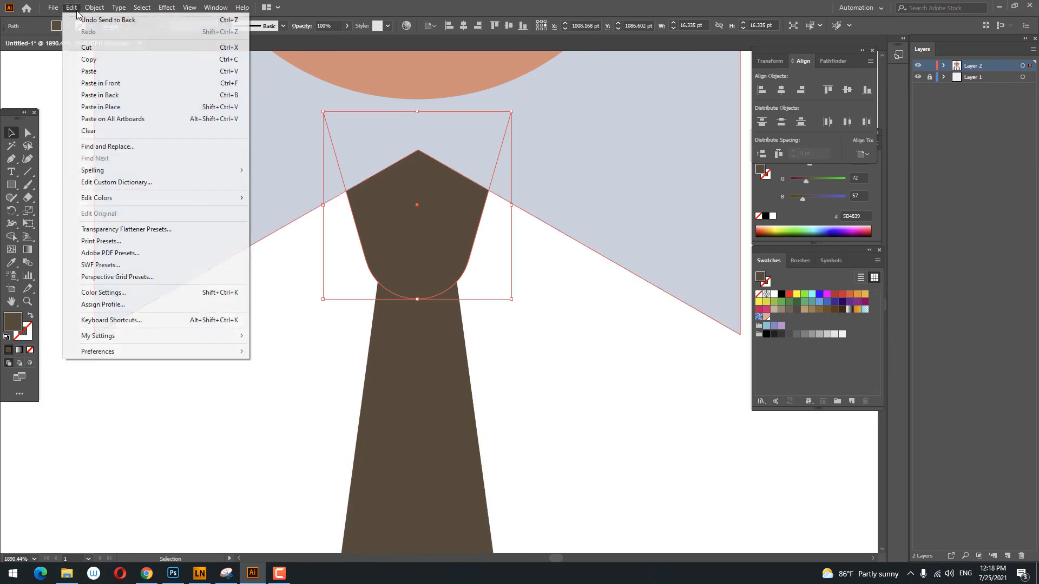
click(101, 61)
click(70, 7)
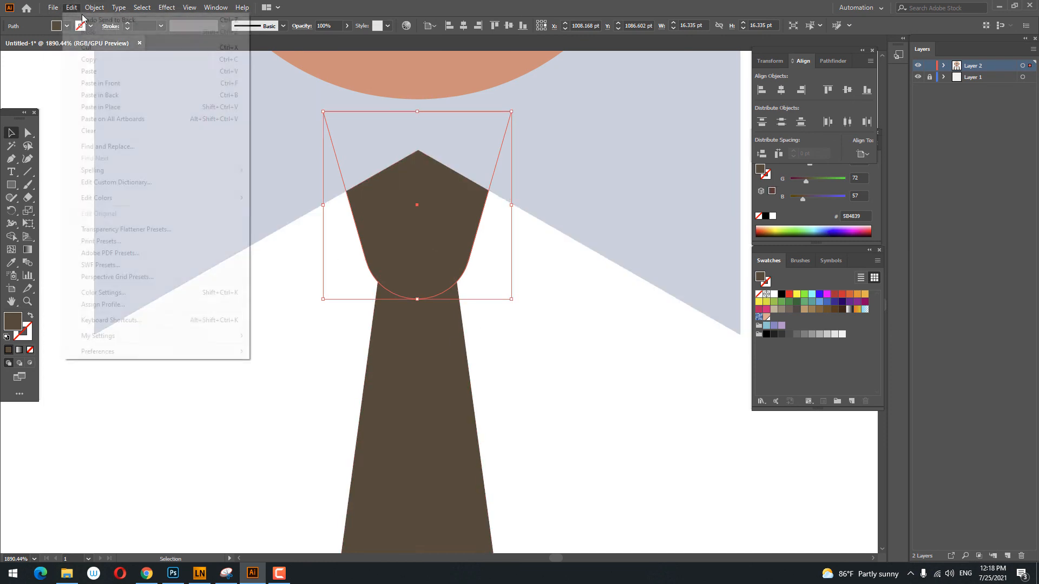
click(147, 97)
drag(447, 232, 446, 248)
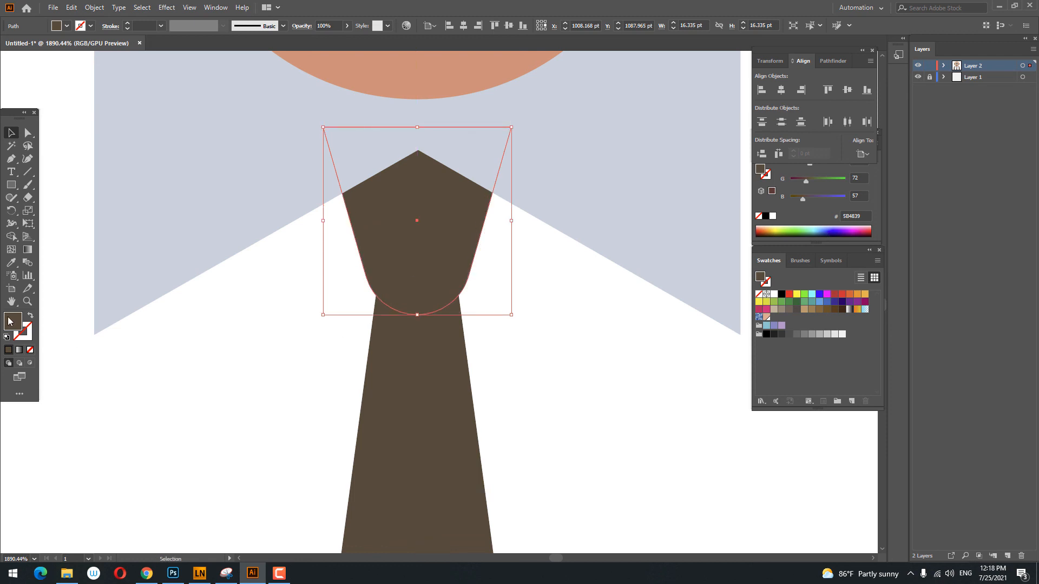
- Try filling the lowered tie-knot copy with dark brown 3F322A and bringing it one level forward
double_click(9, 318)
drag(627, 212, 623, 223)
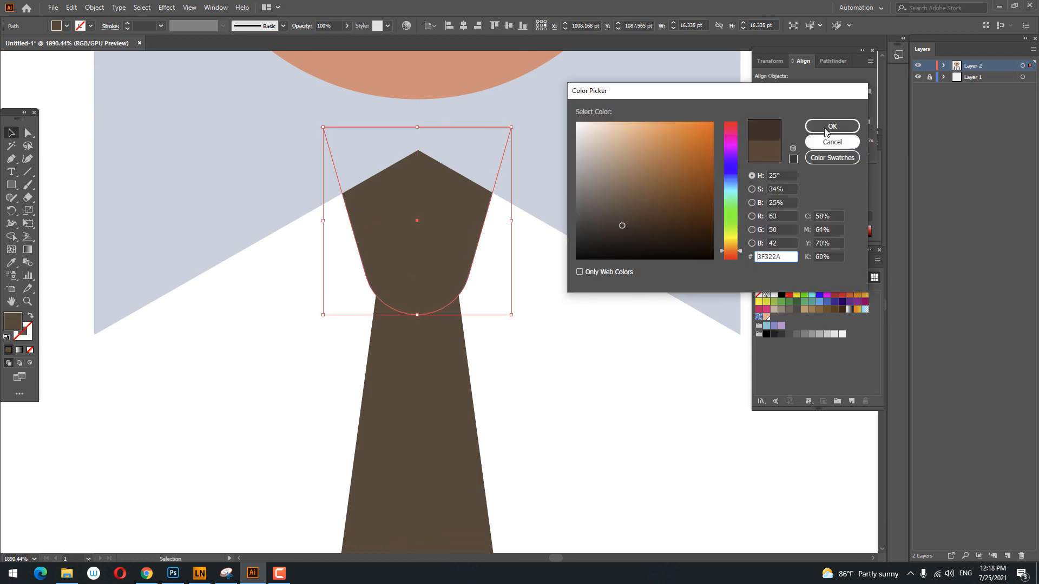
click(824, 127)
right_click(433, 239)
mouse_move(528, 417)
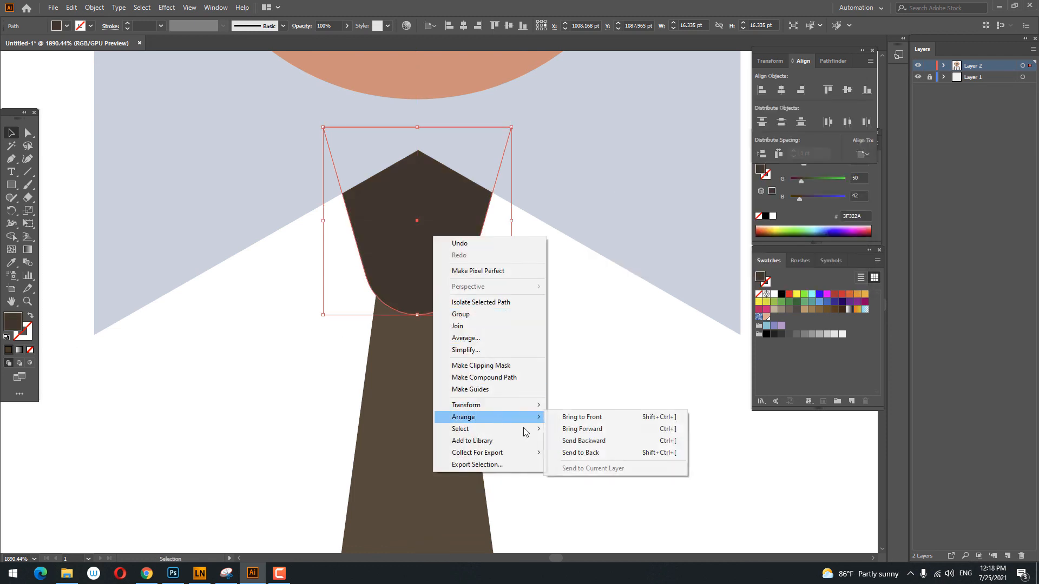
click(581, 428)
- Undo the knot copy's stacking change, recolor and downward move
scroll(484, 284, up, 2)
key(ctrl+z)
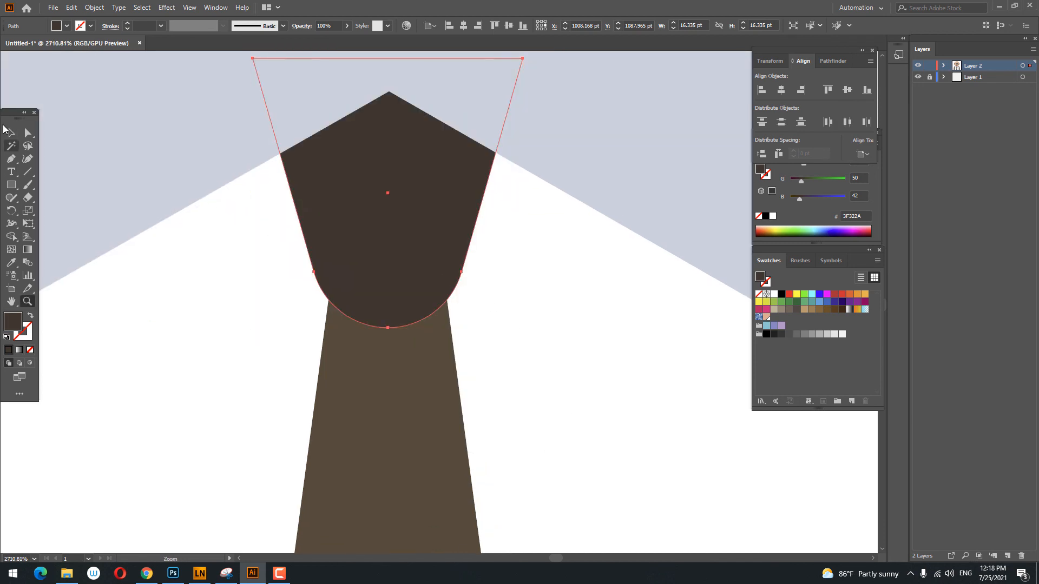
key(ctrl+z)
right_click(377, 236)
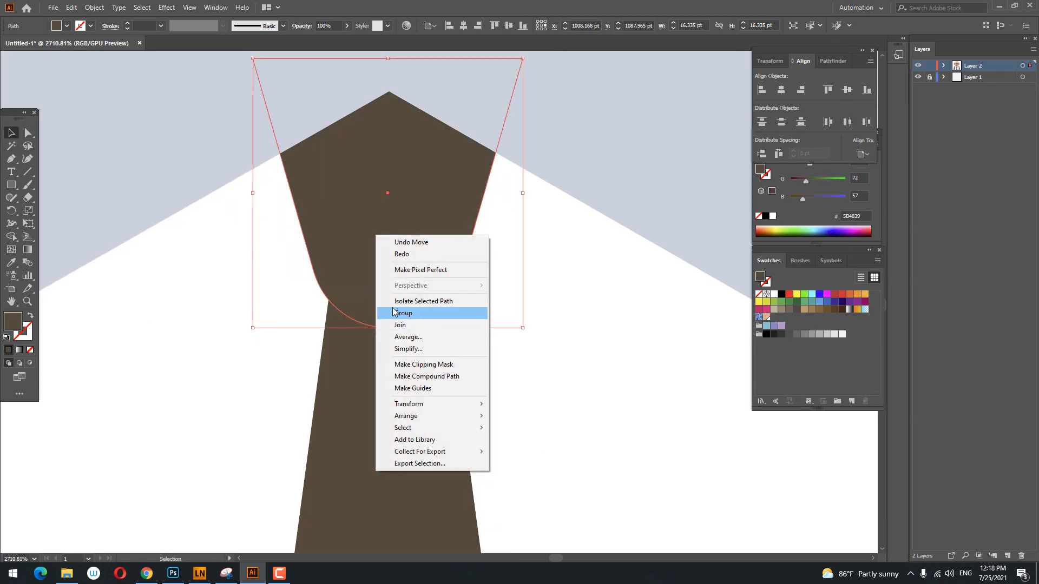
click(417, 313)
key(ctrl+z)
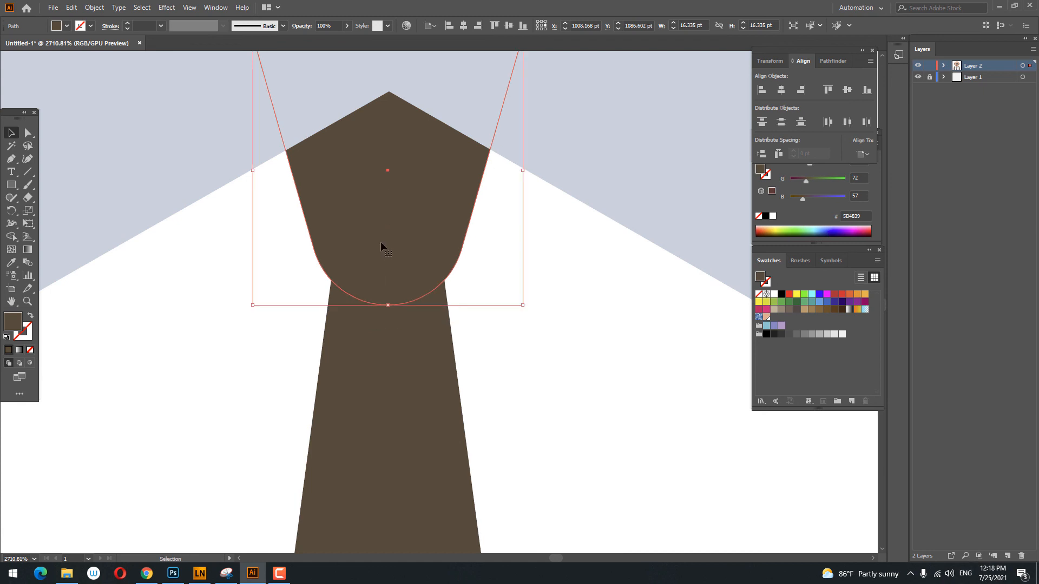
- Copy the tie knot and paste the copy directly behind it
click(71, 7)
click(88, 59)
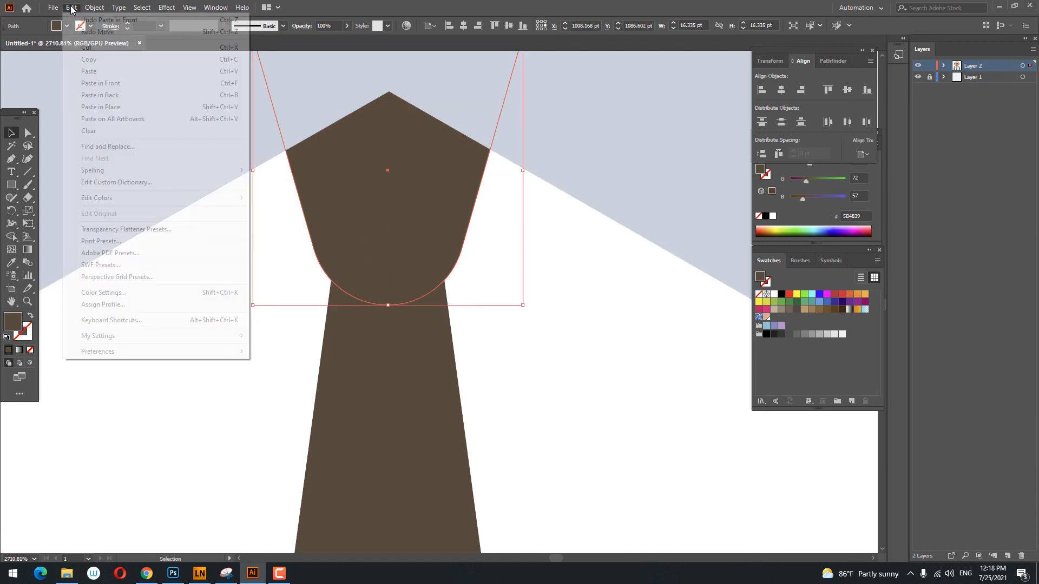
click(72, 7)
click(99, 95)
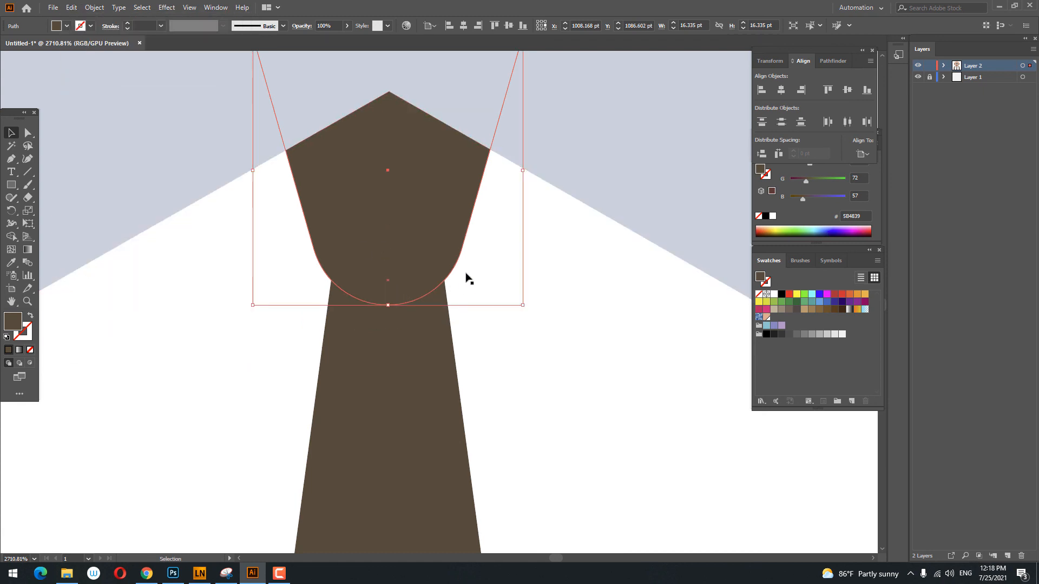
- Move the pasted knot copy down 2 pt and fill it with dark brown 3A312B as a shadow
key(Down)
key(Down)
double_click(8, 323)
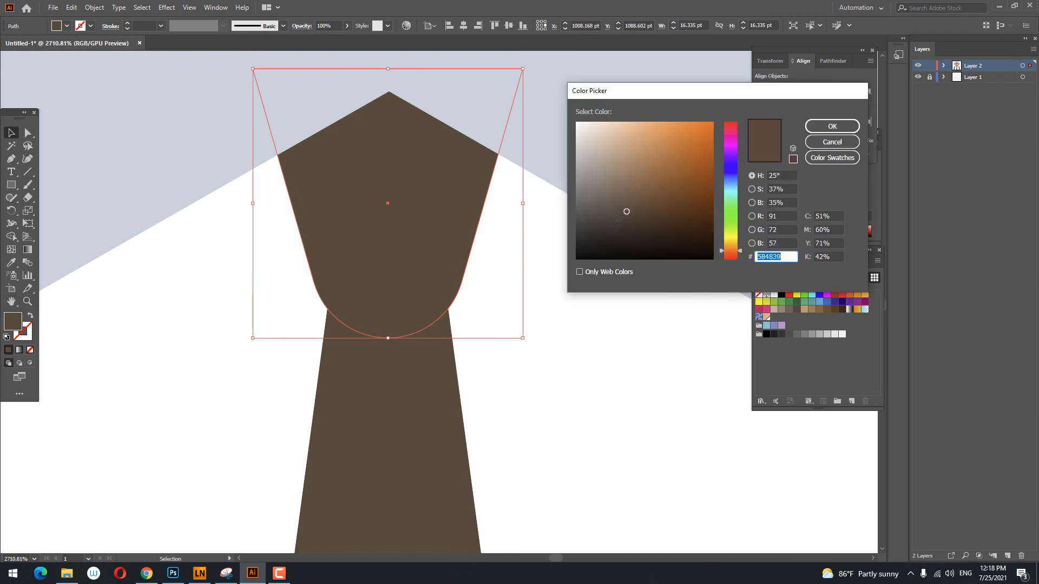
click(613, 227)
- Draw a dark wedge about 3.3 by 10.6 pt with the Pen tool, tapering down the tie from the knot shadow
key(z)
drag(540, 227, 392, 278)
drag(445, 322, 411, 282)
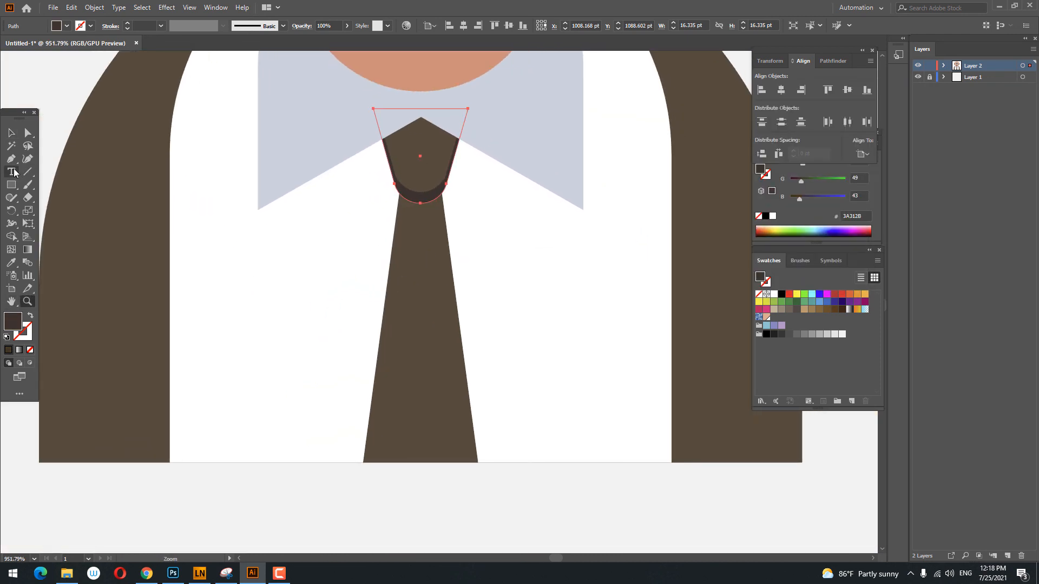
click(11, 185)
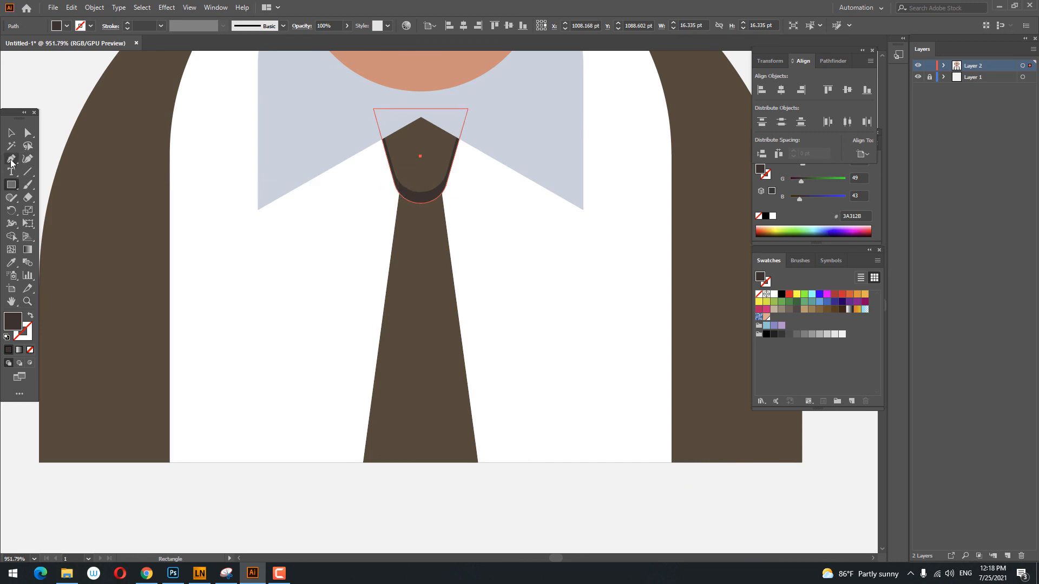
key(p)
click(417, 258)
click(412, 198)
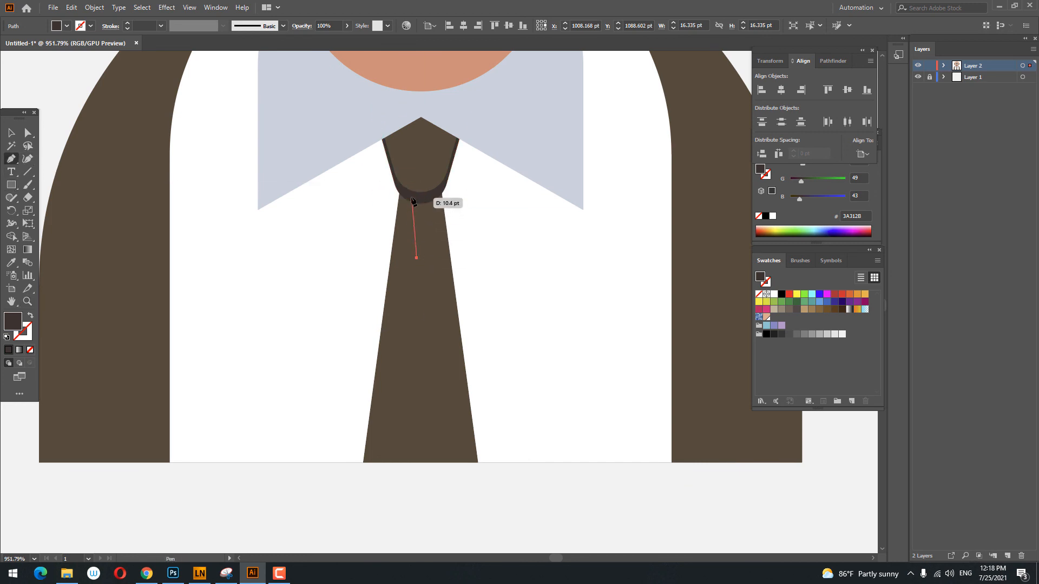
click(429, 196)
click(422, 258)
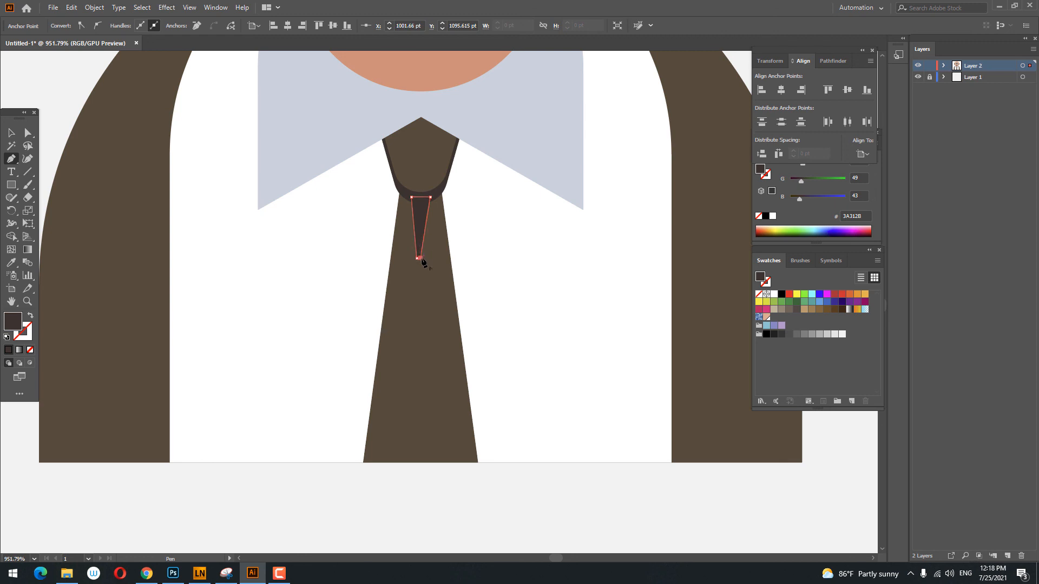
click(417, 258)
- Shift the wedge's two bottom anchor points so its narrow tip is centered on the tie
key(z)
drag(427, 262, 533, 270)
click(12, 133)
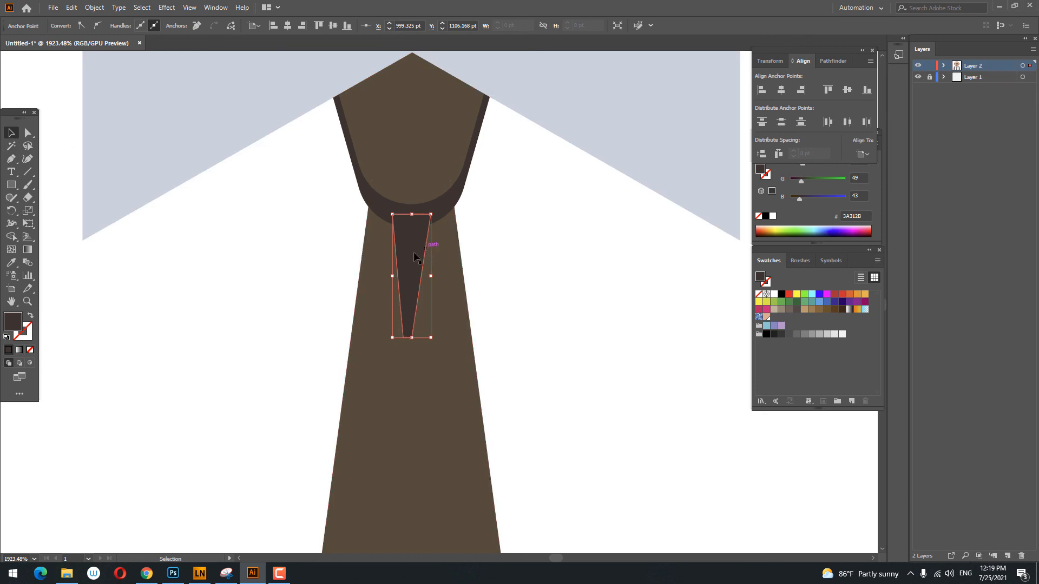
click(429, 273)
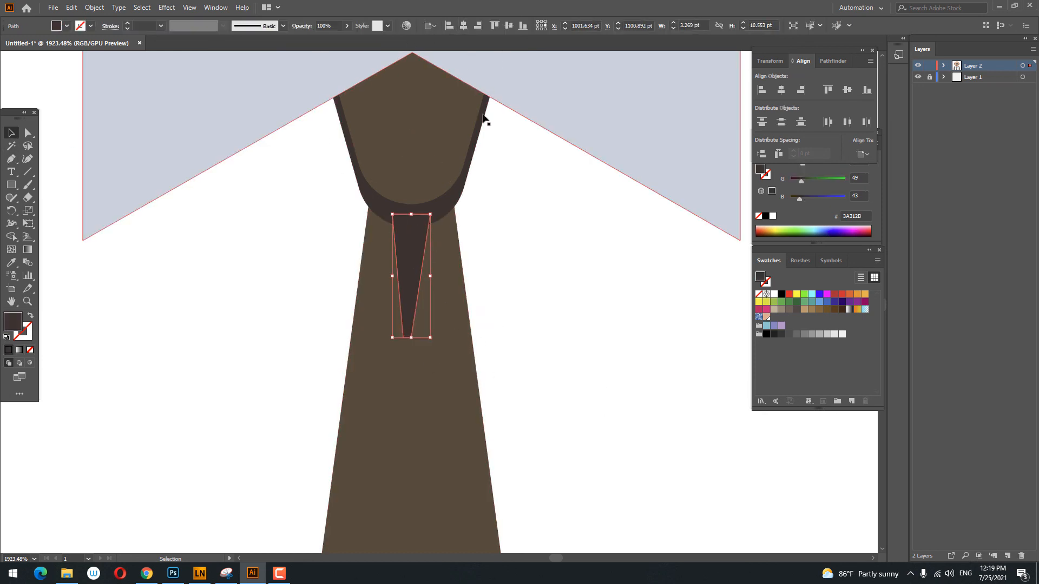
click(27, 133)
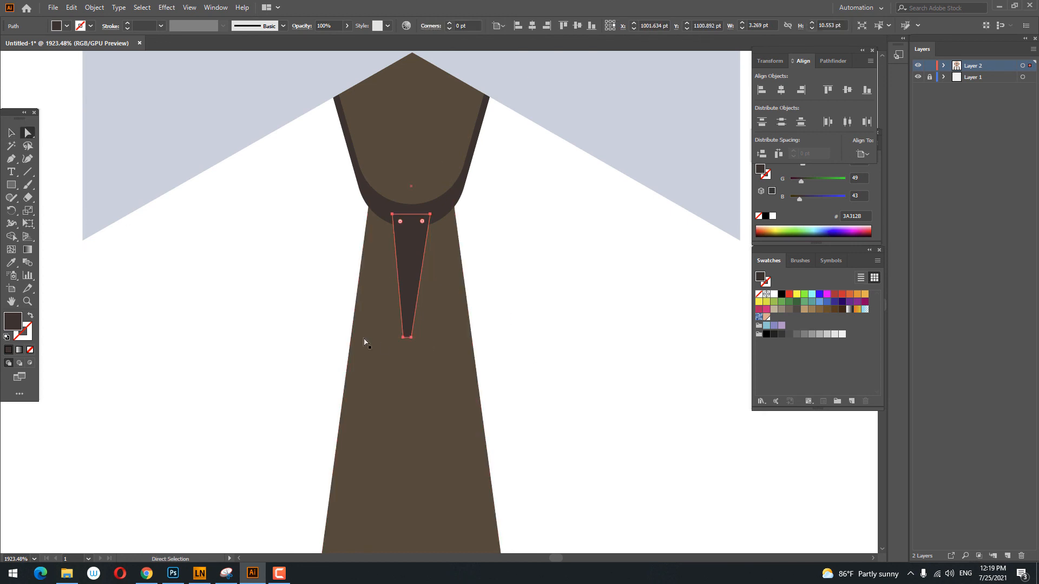
click(411, 338)
drag(411, 339, 416, 342)
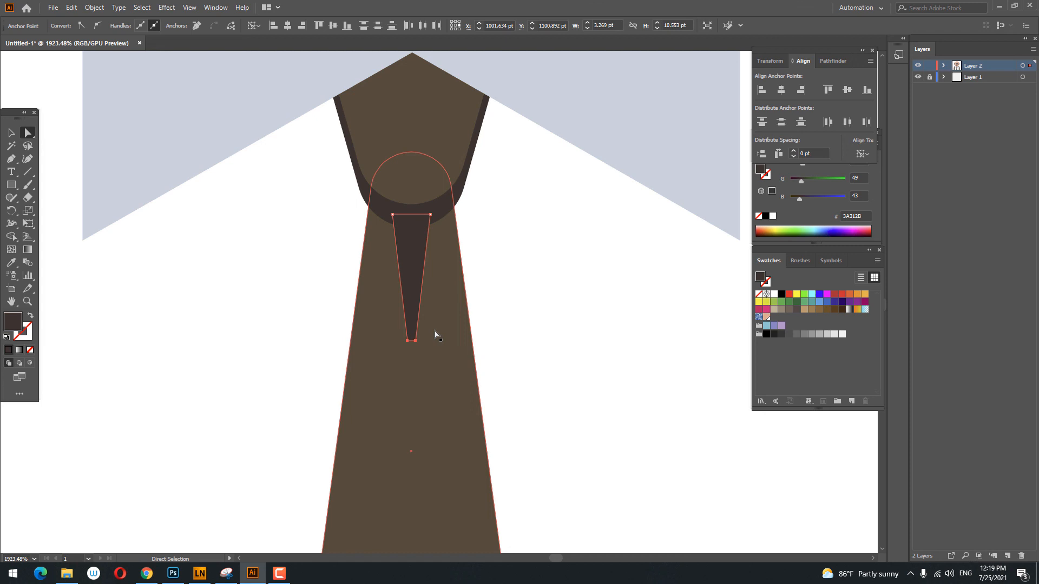
click(408, 341)
- Try bringing the wedge, the knot shadow and the long tie piece forward one level
key(z)
drag(441, 274, 254, 259)
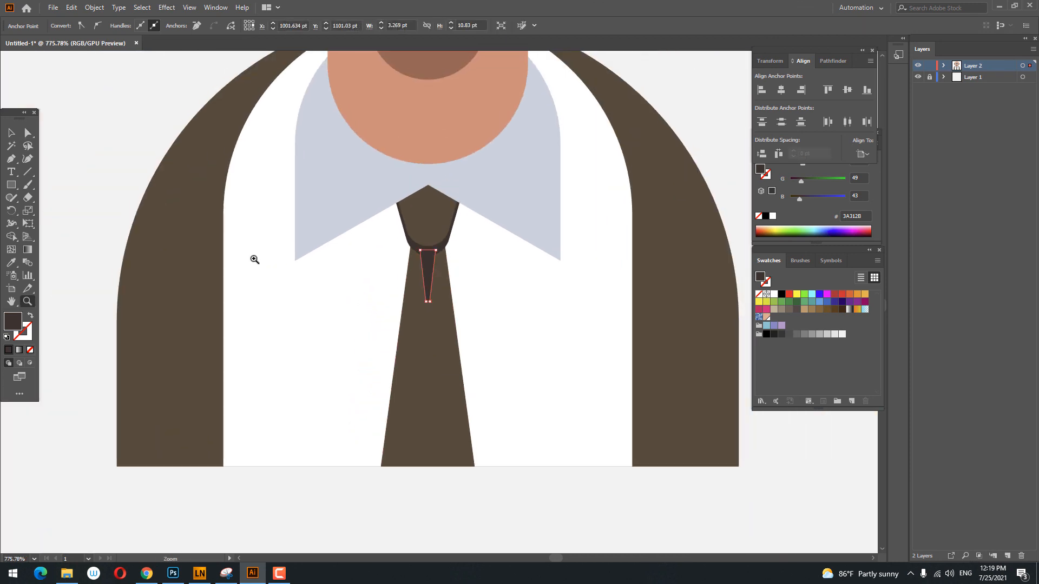
click(10, 134)
click(448, 247)
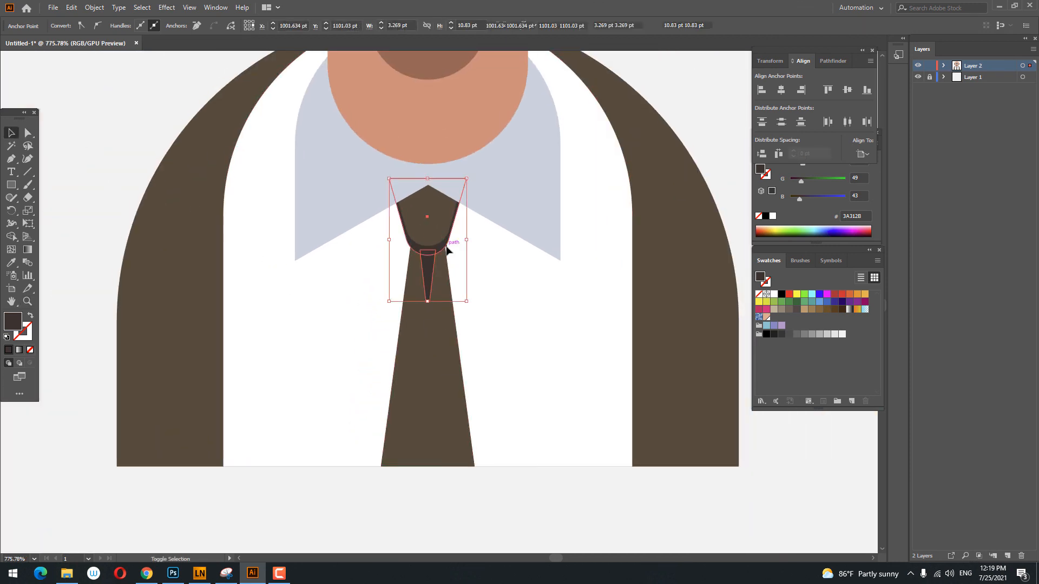
shift+click(441, 345)
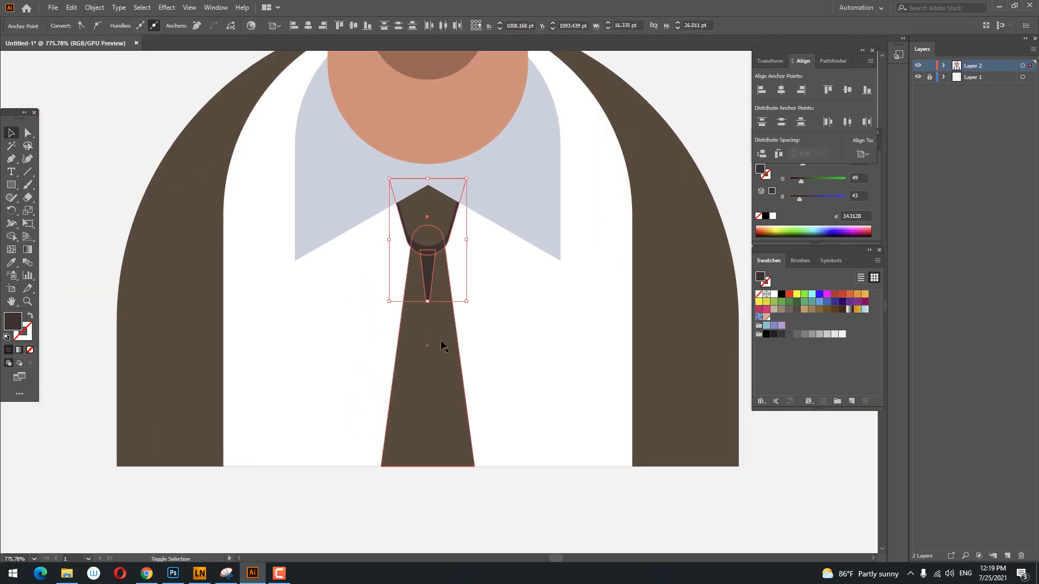
right_click(411, 385)
mouse_move(480, 331)
click(561, 343)
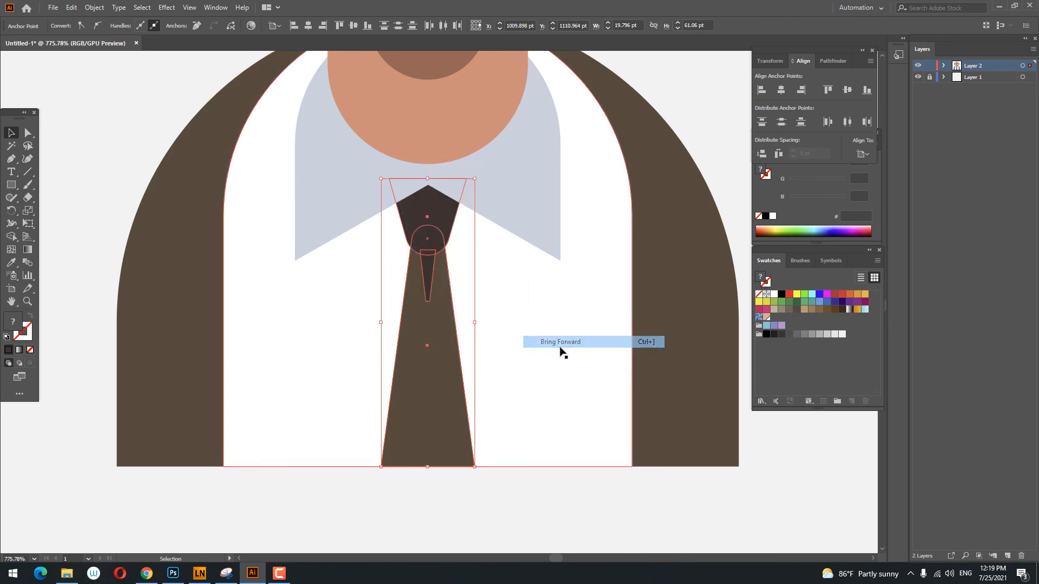
click(557, 348)
right_click(445, 335)
click(424, 270)
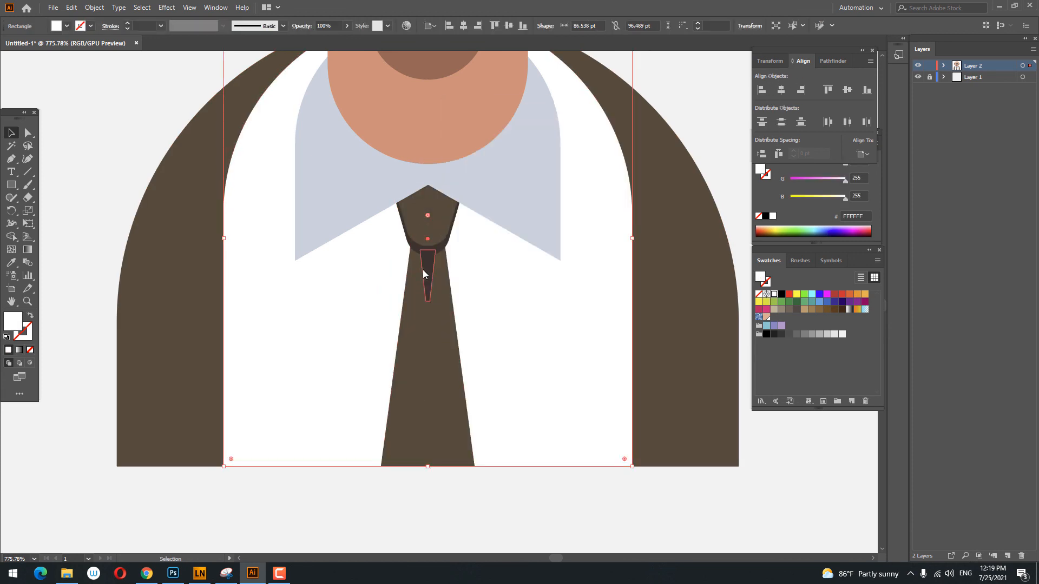
- Divide the knot shadow and long tie piece with Pathfinder, then delete the shadow part outside the tie
click(442, 247)
shift+click(441, 346)
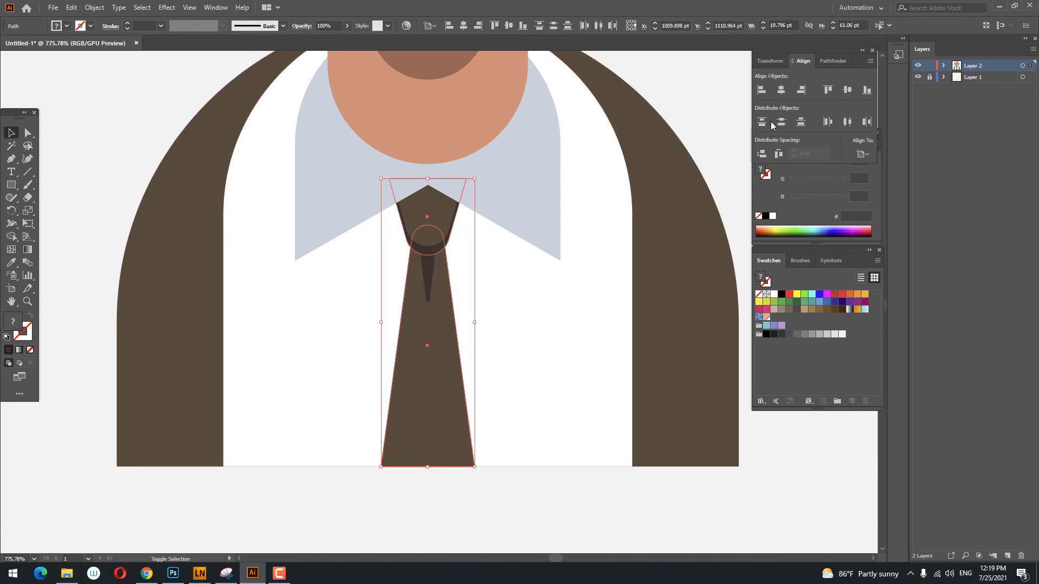
click(830, 61)
click(762, 118)
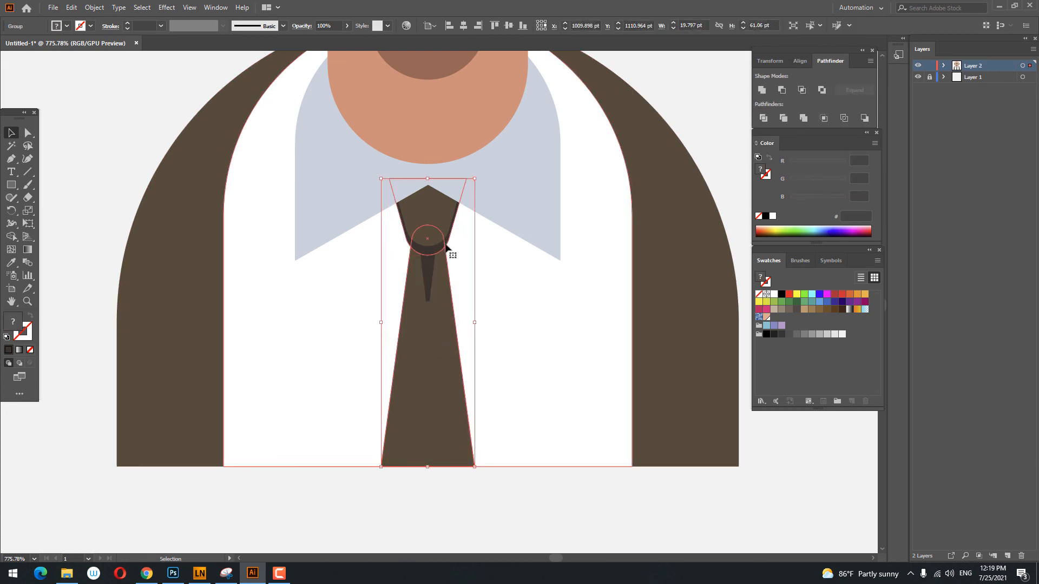
double_click(449, 247)
click(429, 236)
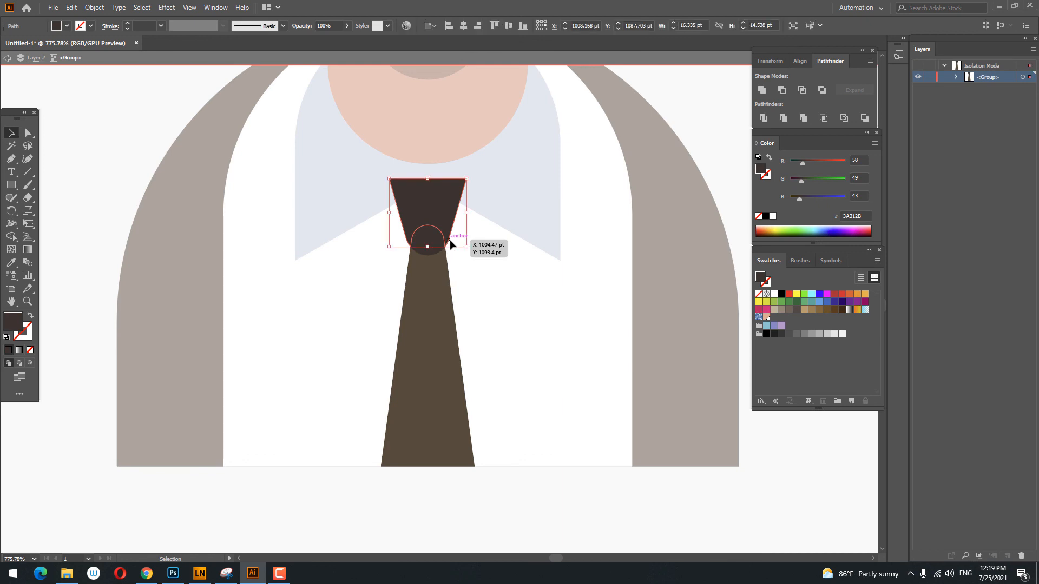
key(Delete)
double_click(670, 513)
- Select all parts of the character and group them
key(z)
drag(500, 263, 427, 278)
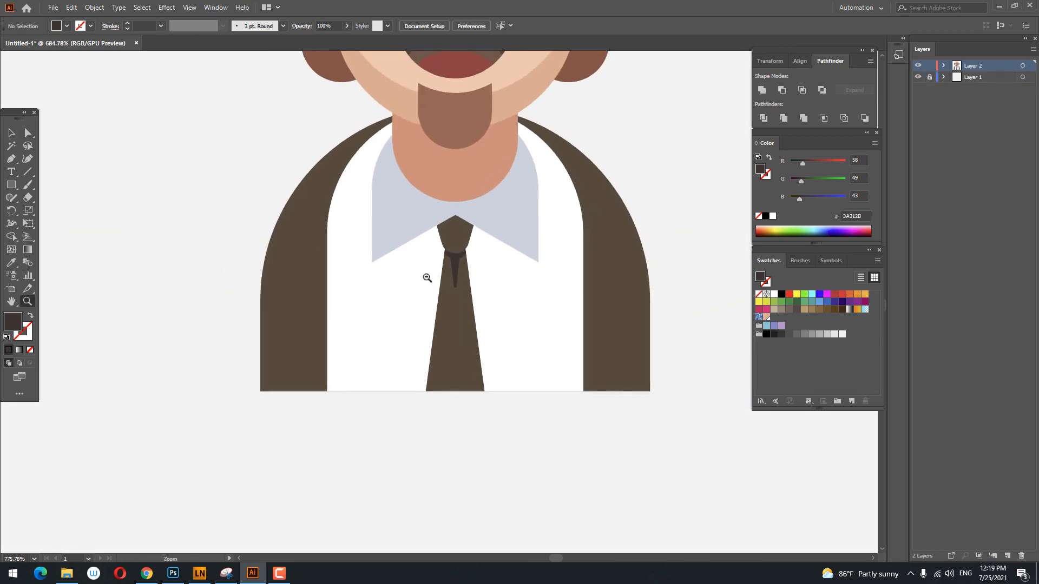
drag(457, 244, 459, 274)
drag(408, 295, 314, 409)
drag(403, 312, 388, 384)
drag(393, 333, 351, 353)
drag(358, 355, 370, 329)
click(11, 132)
drag(177, 102, 712, 464)
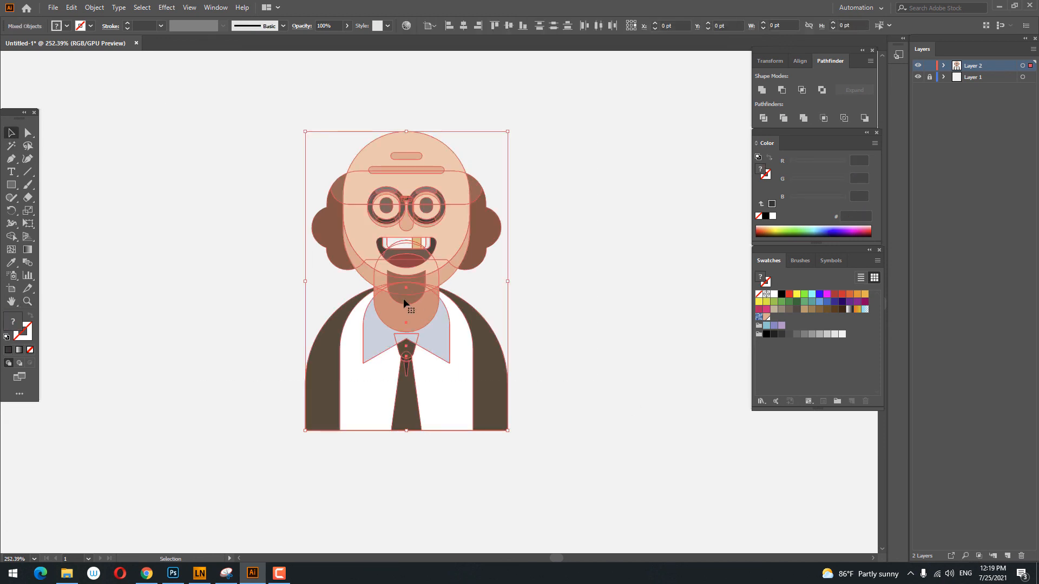
right_click(406, 301)
click(452, 381)
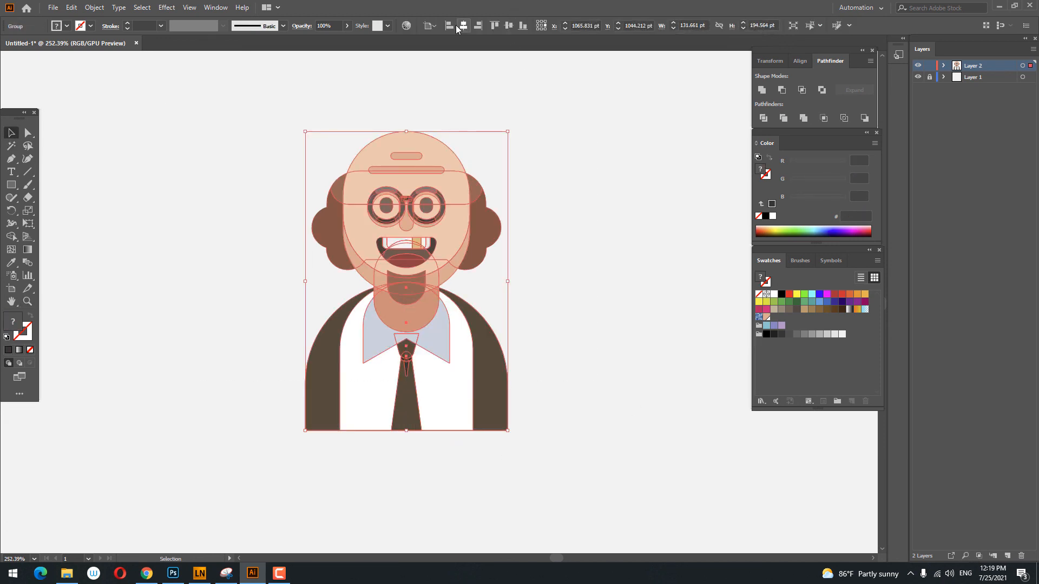
- Center the grouped character on the artboard, then deselect it and check the finished drawing
click(509, 26)
click(607, 289)
drag(607, 289, 626, 371)
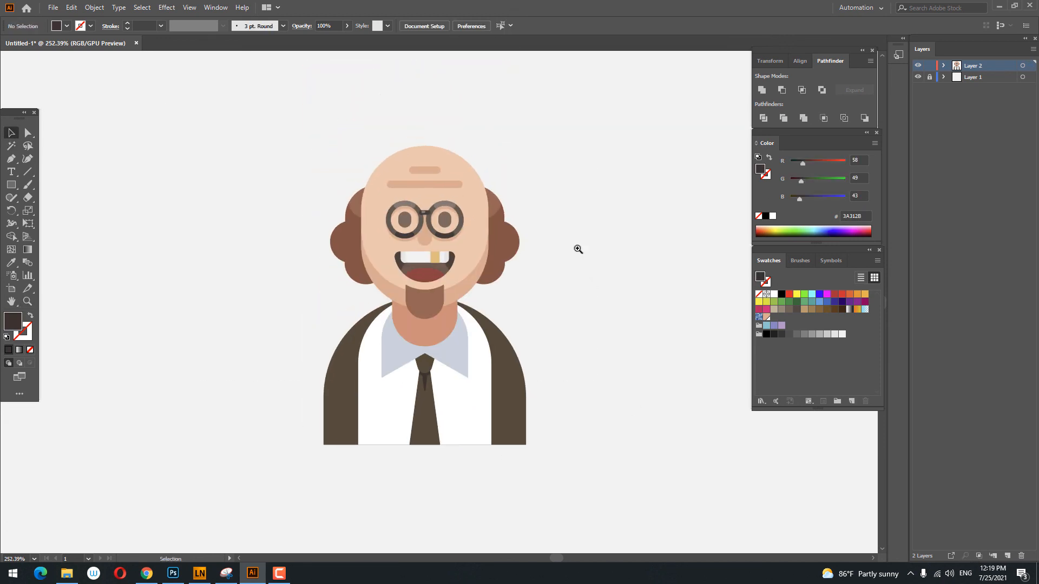
drag(578, 249, 662, 295)
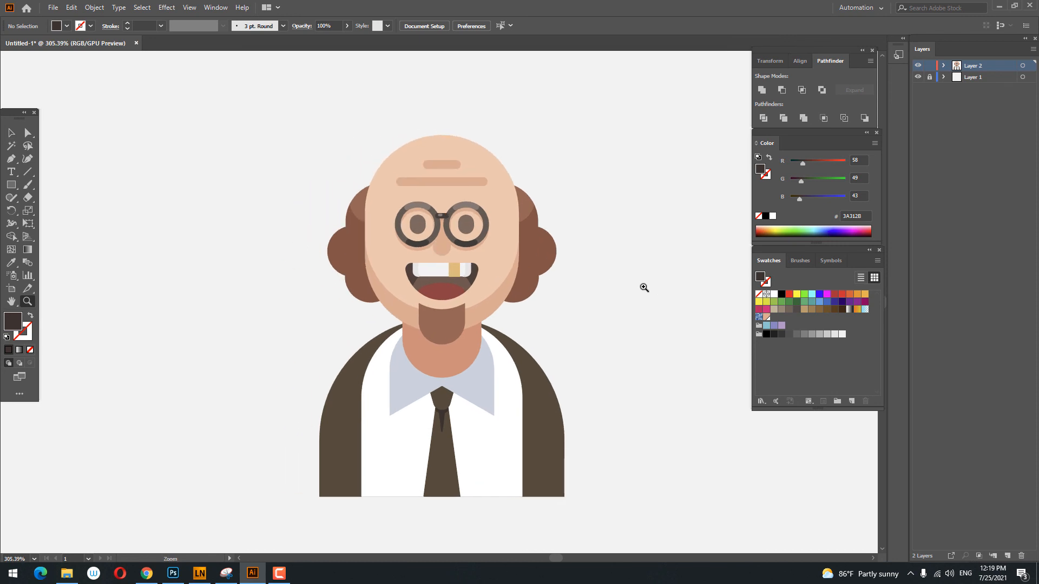